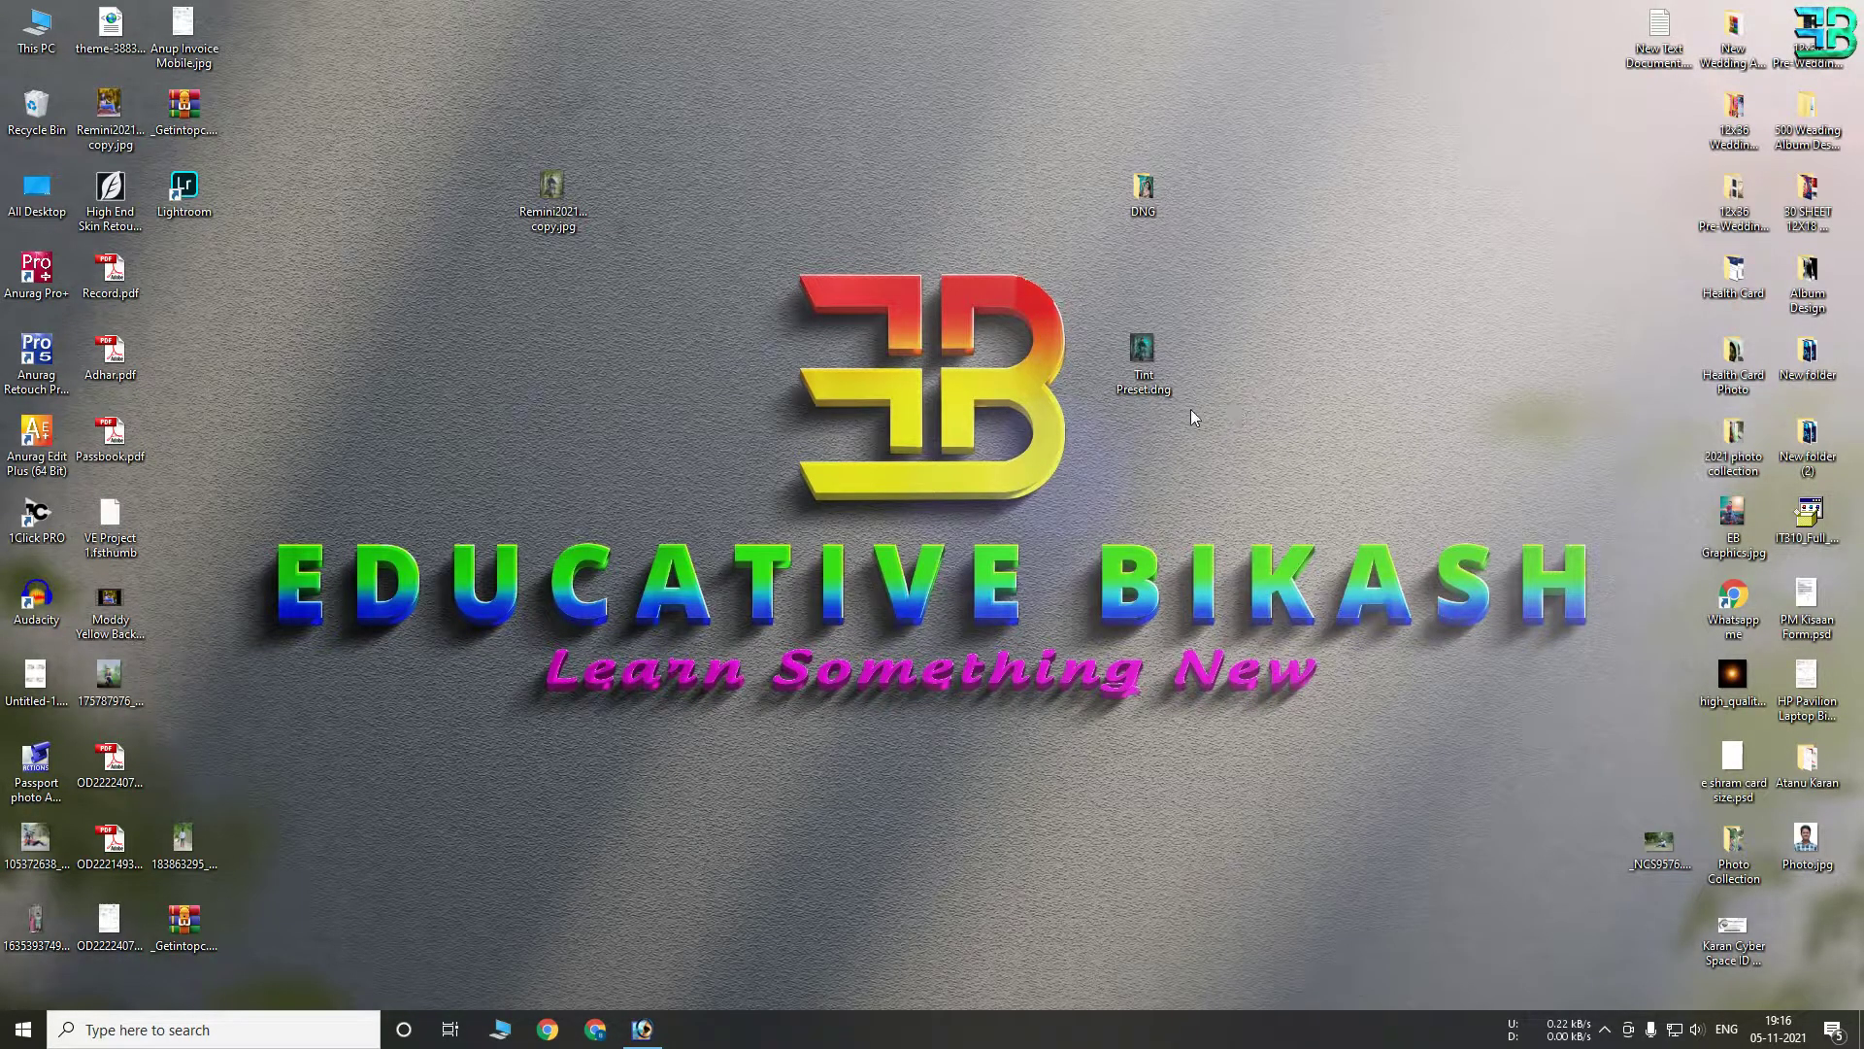
Refresh the Windows desktop three times from its right-click menu
right_click(652, 386)
left_click(698, 447)
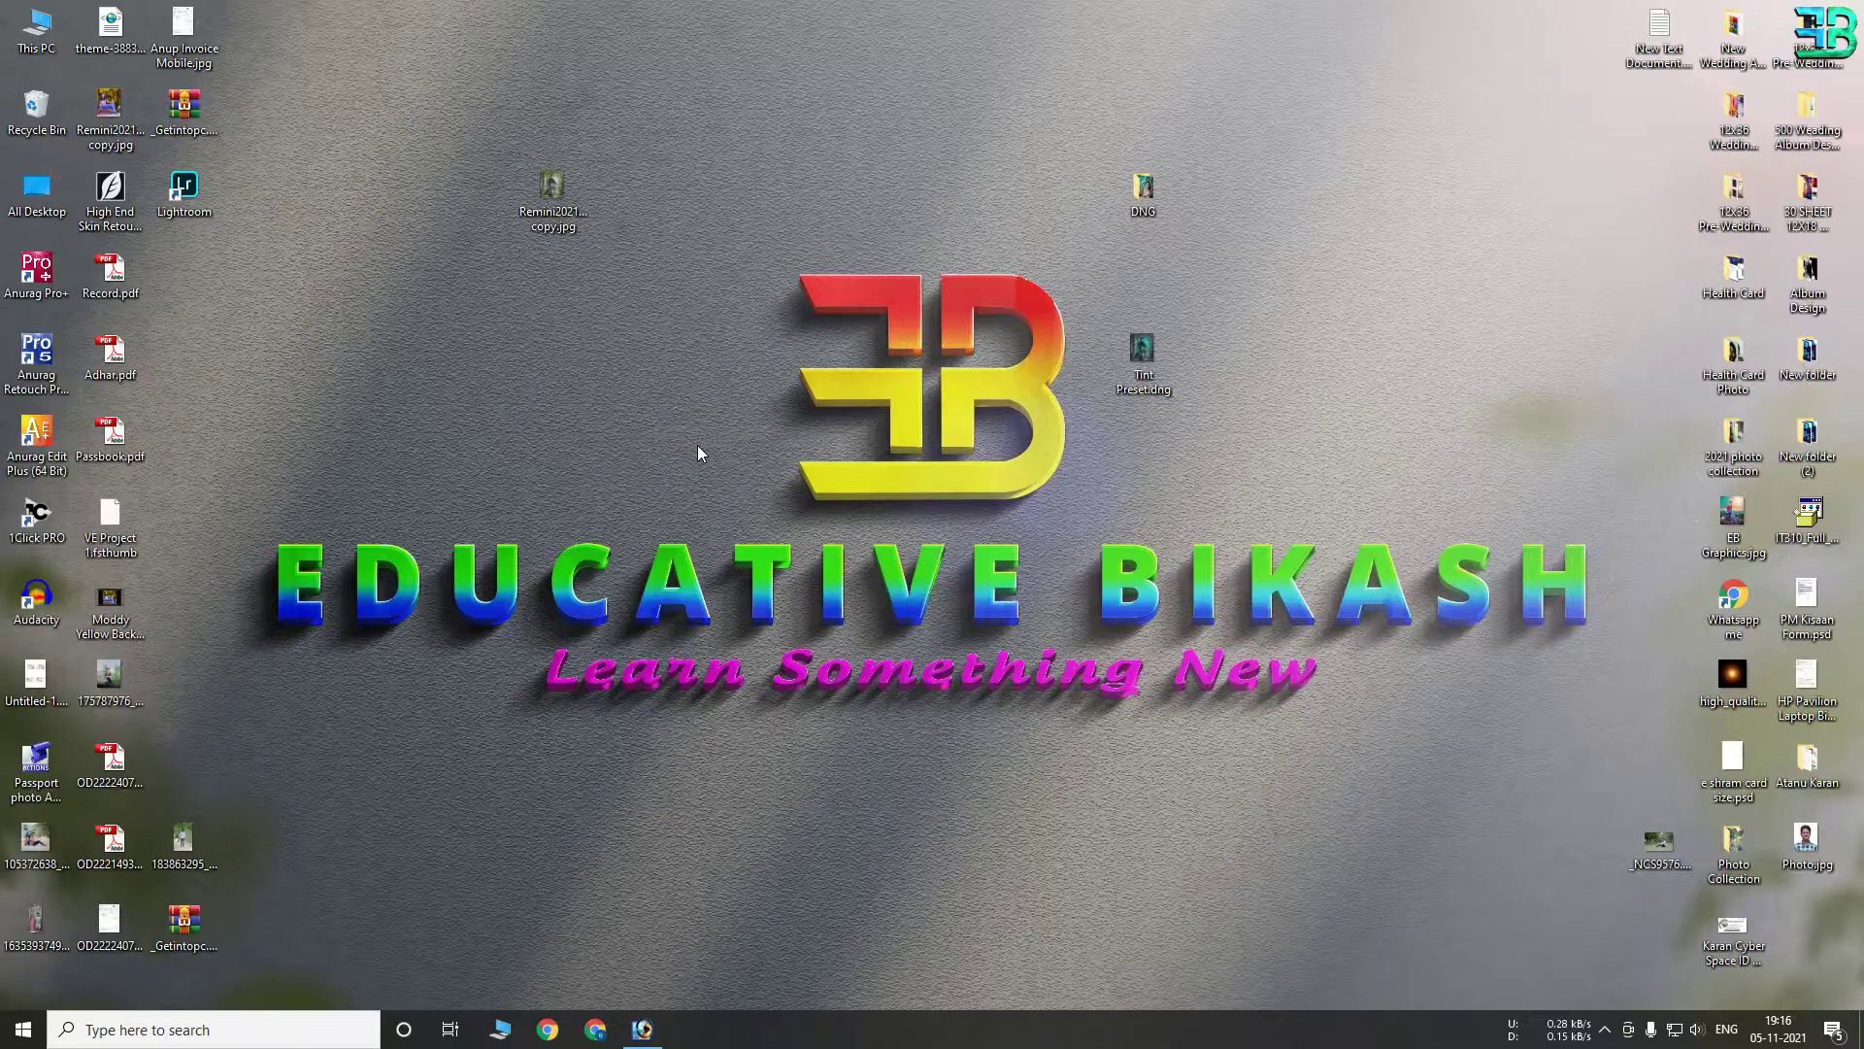
right_click(664, 314)
left_click(658, 374)
right_click(1192, 253)
left_click(1233, 310)
Clear the Tint Preset.dng selection and launch Adobe Lightroom from the Start menu
left_click_drag(1159, 375, 1145, 390)
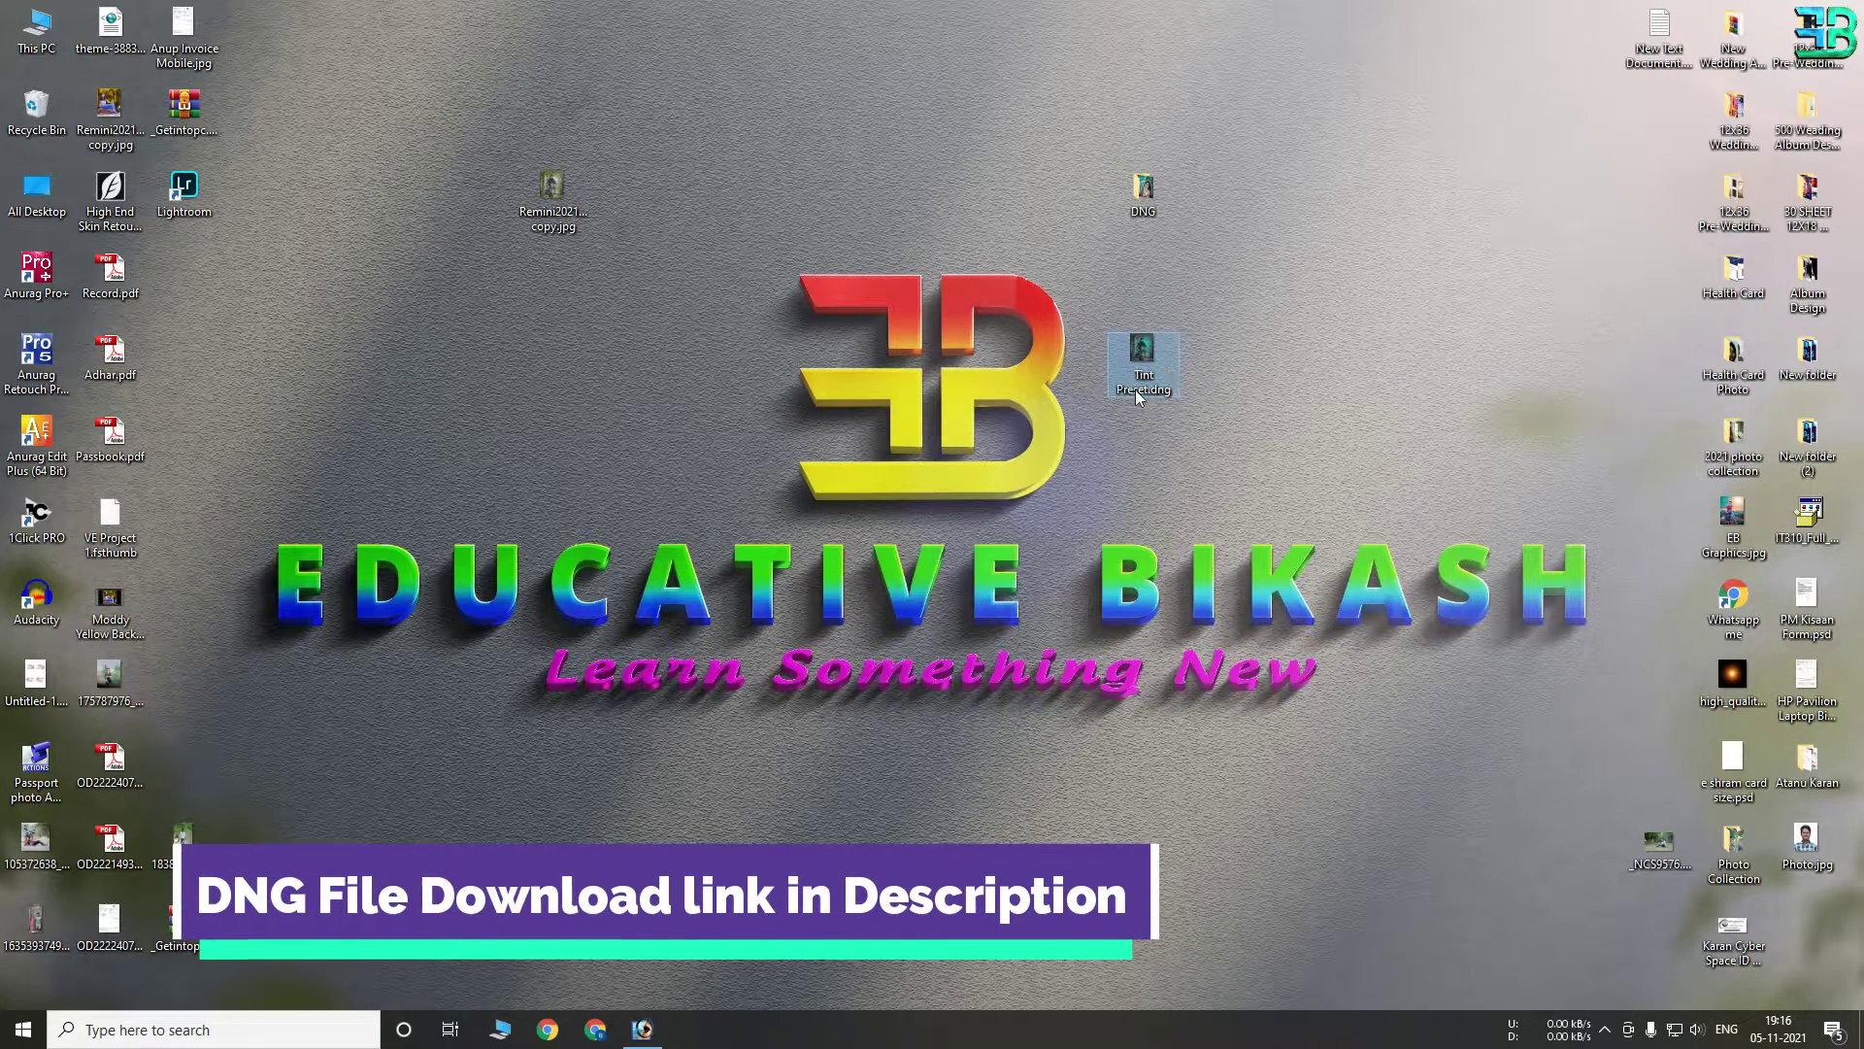
right_click(1272, 346)
left_click(1288, 376)
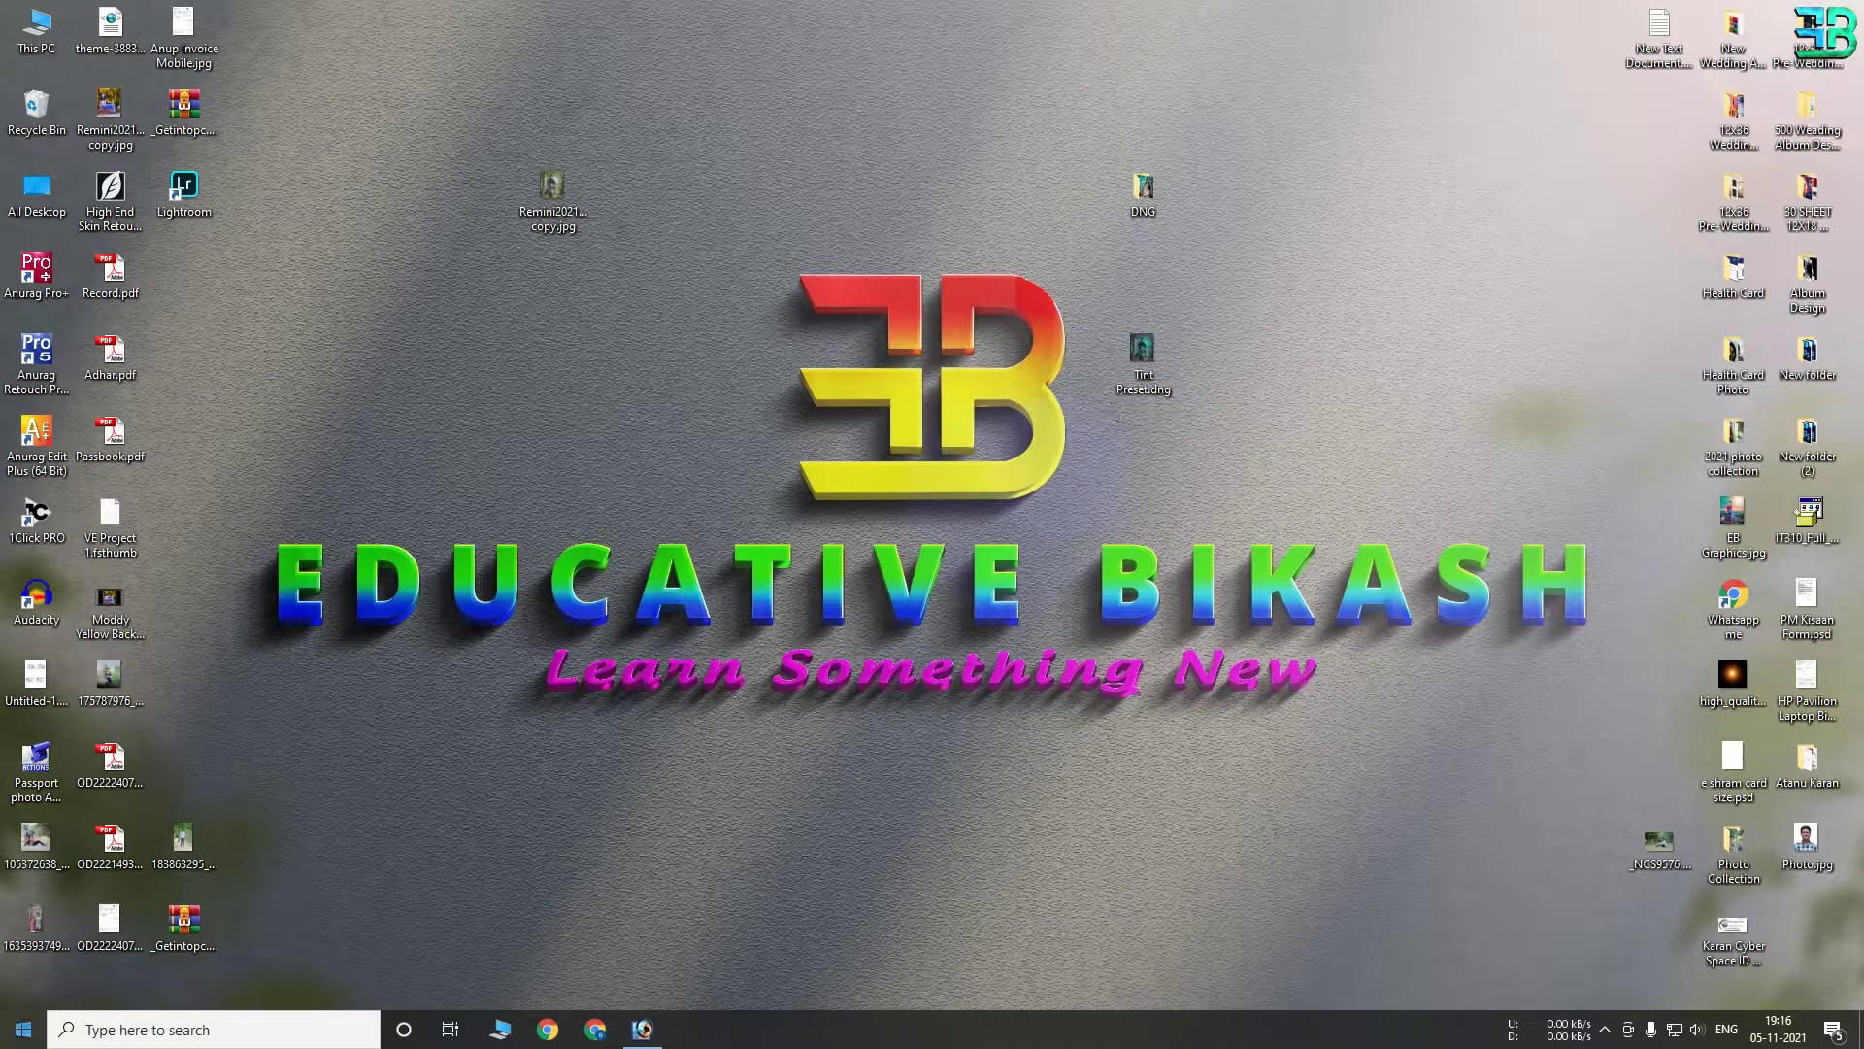
left_click(23, 1029)
left_click(575, 633)
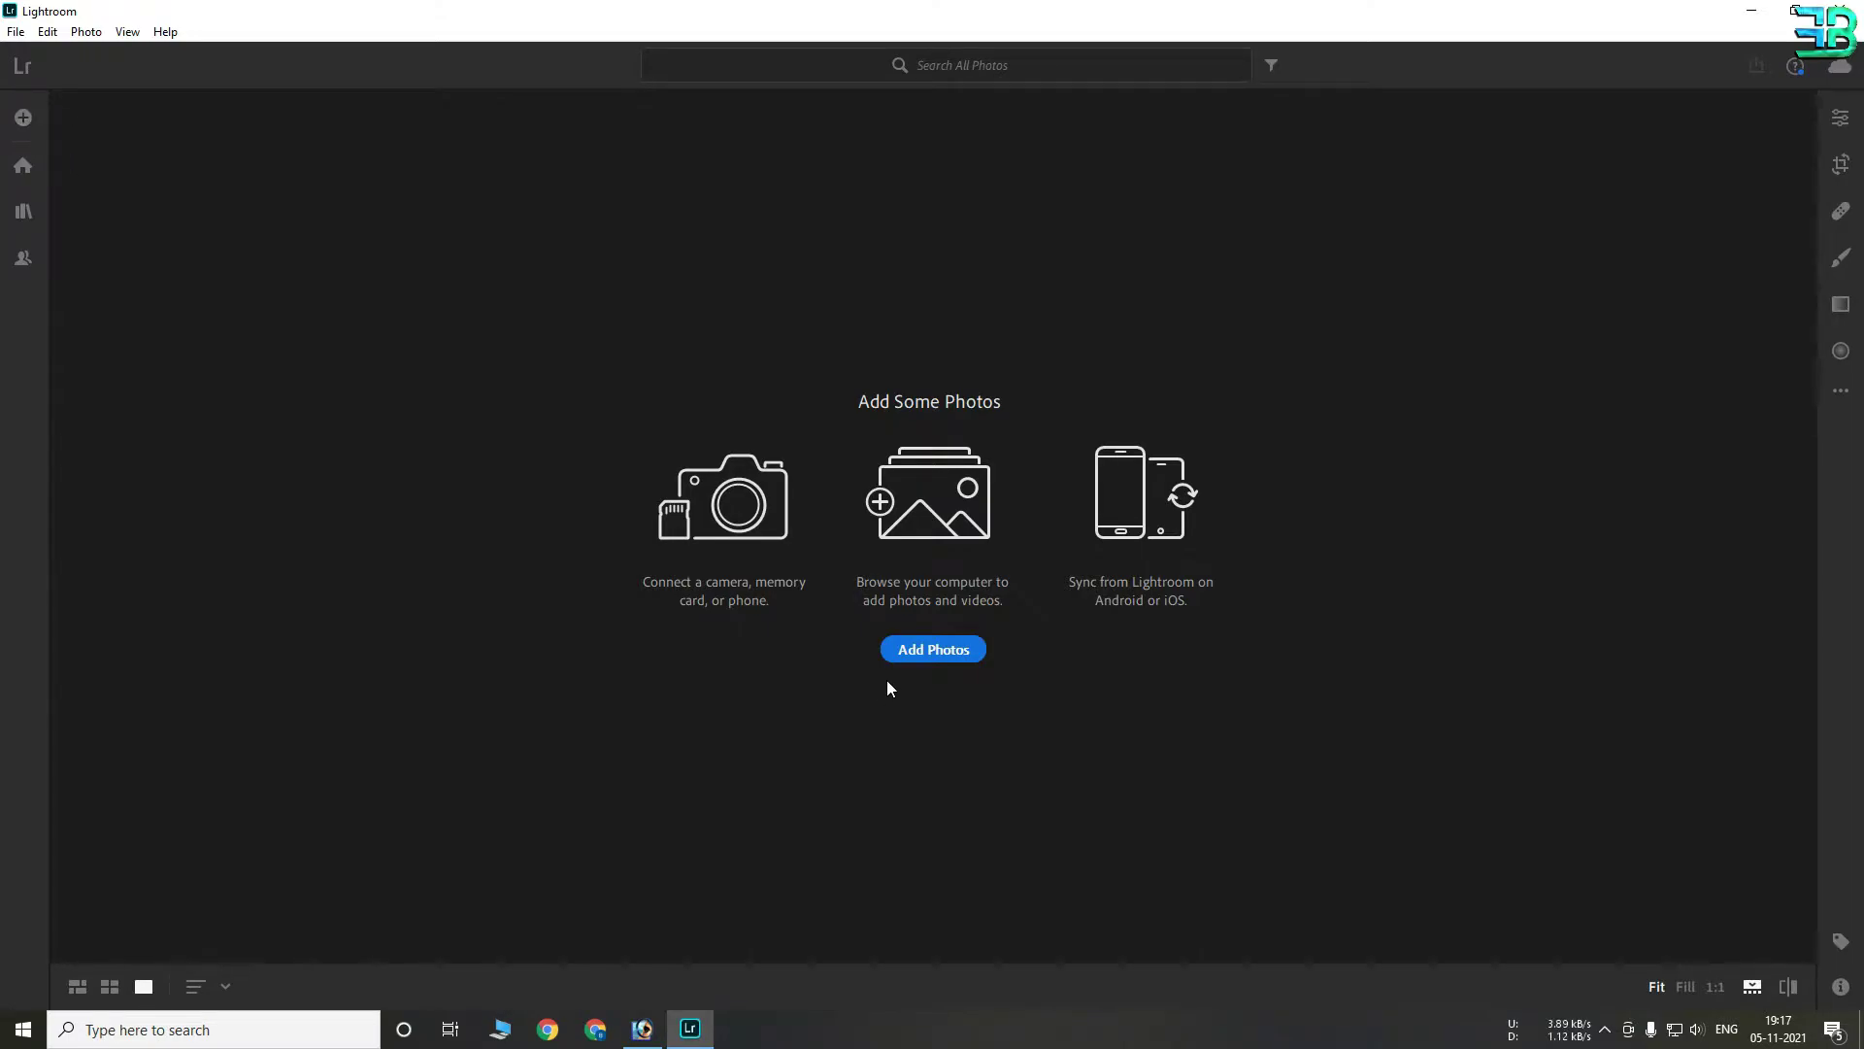
Import Tint Preset.dng from the Desktop into the Lightroom library as one photo
left_click(23, 118)
scroll(1216, 647, "down", 2)
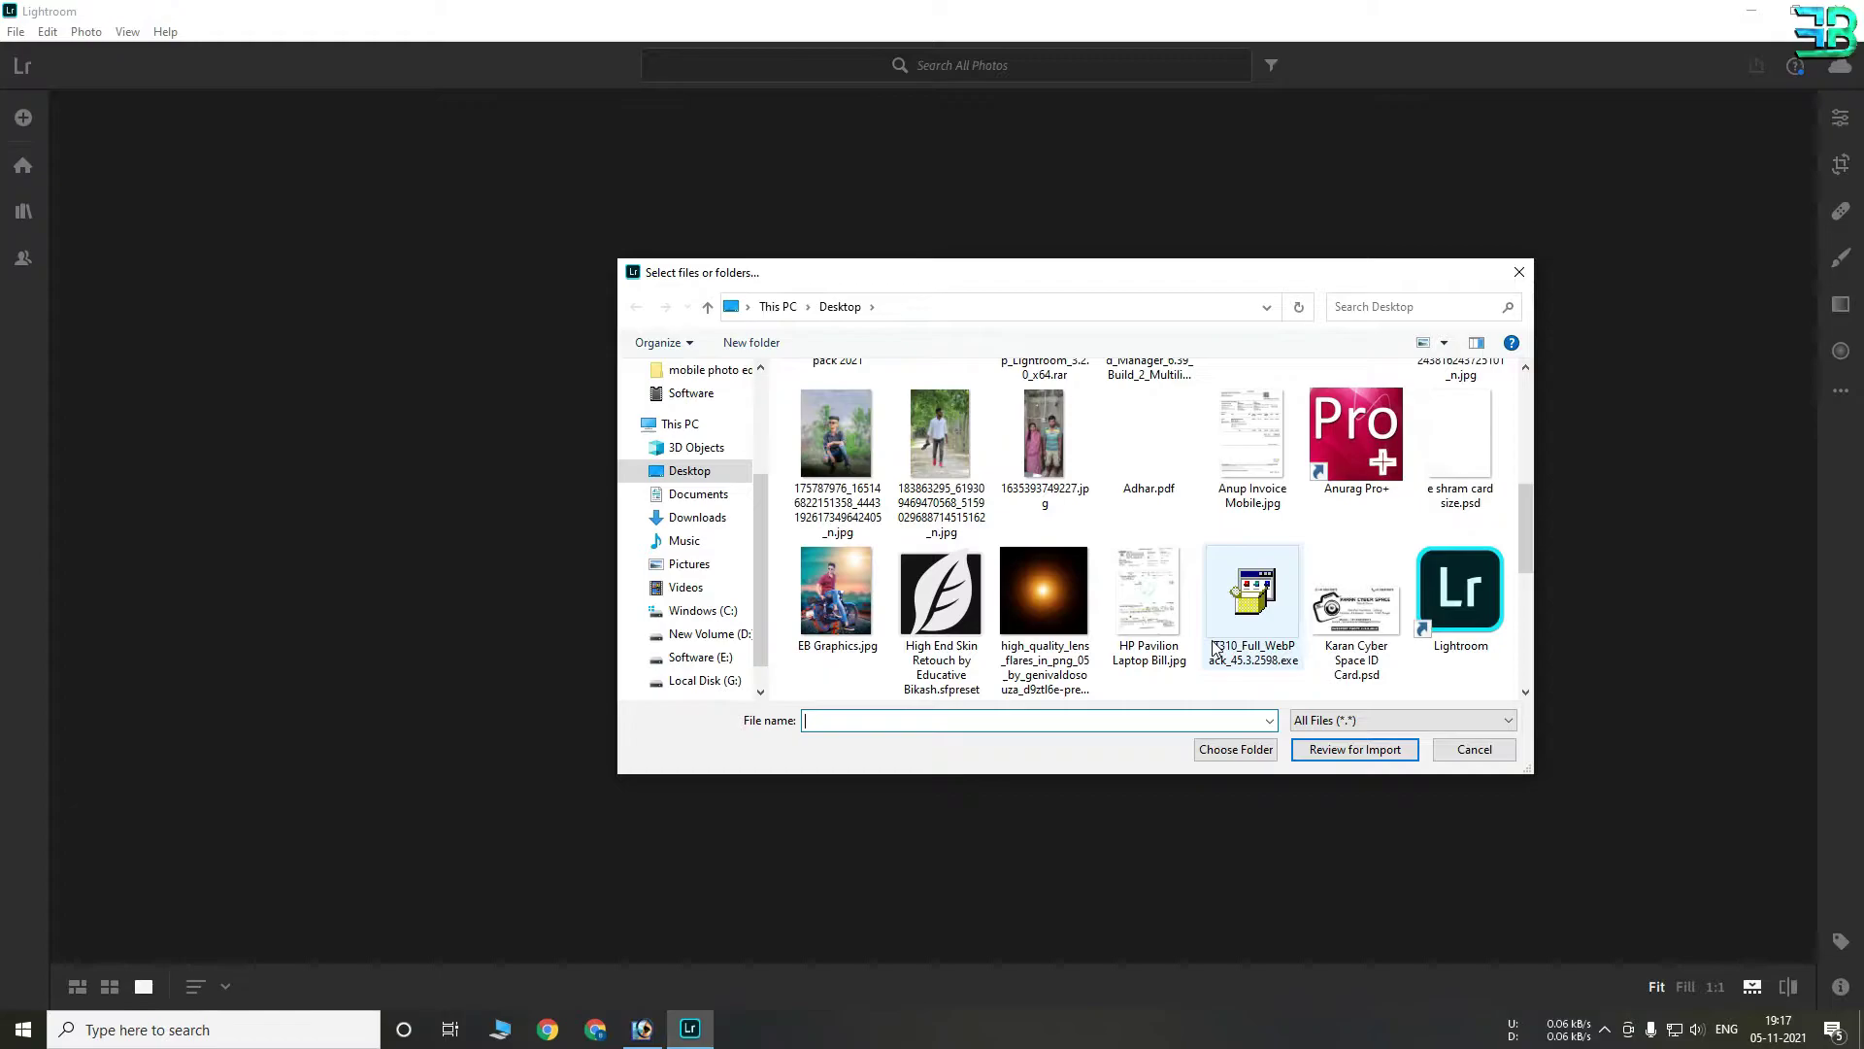
scroll(1216, 648, "down", 3)
left_click(1461, 514)
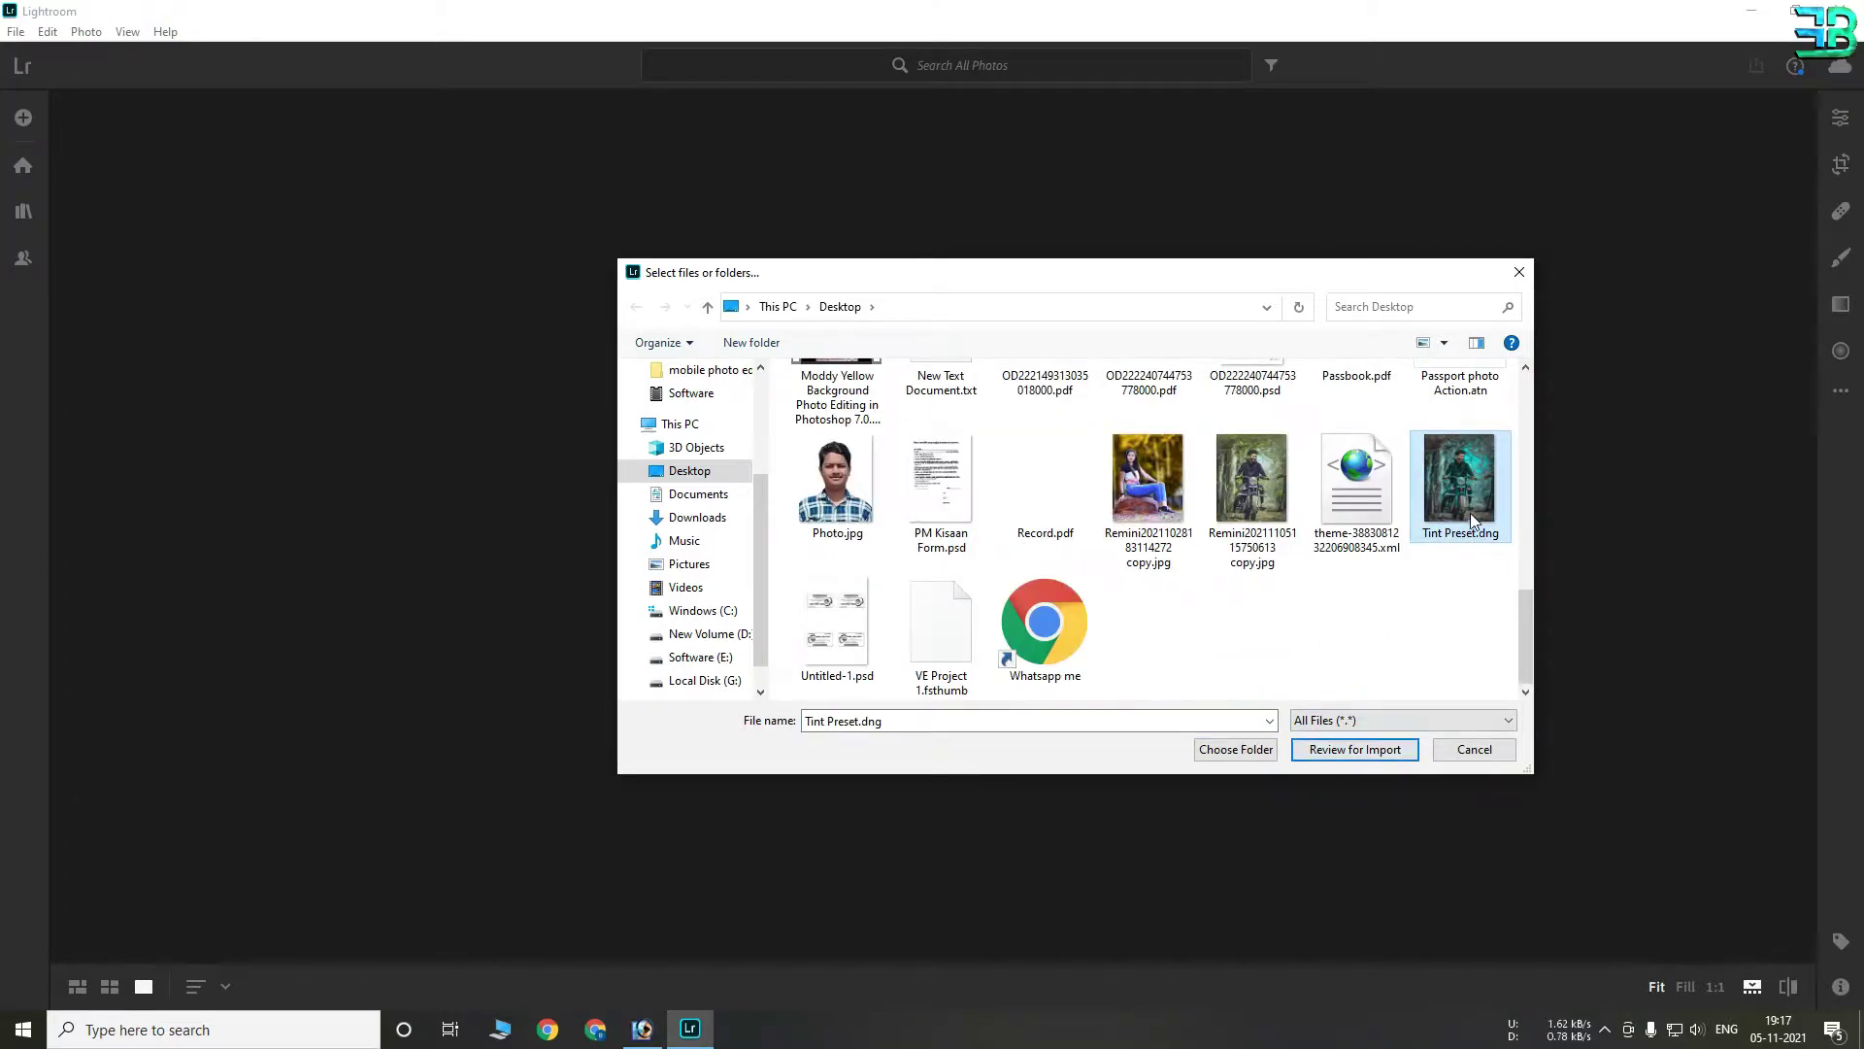
left_click(1359, 750)
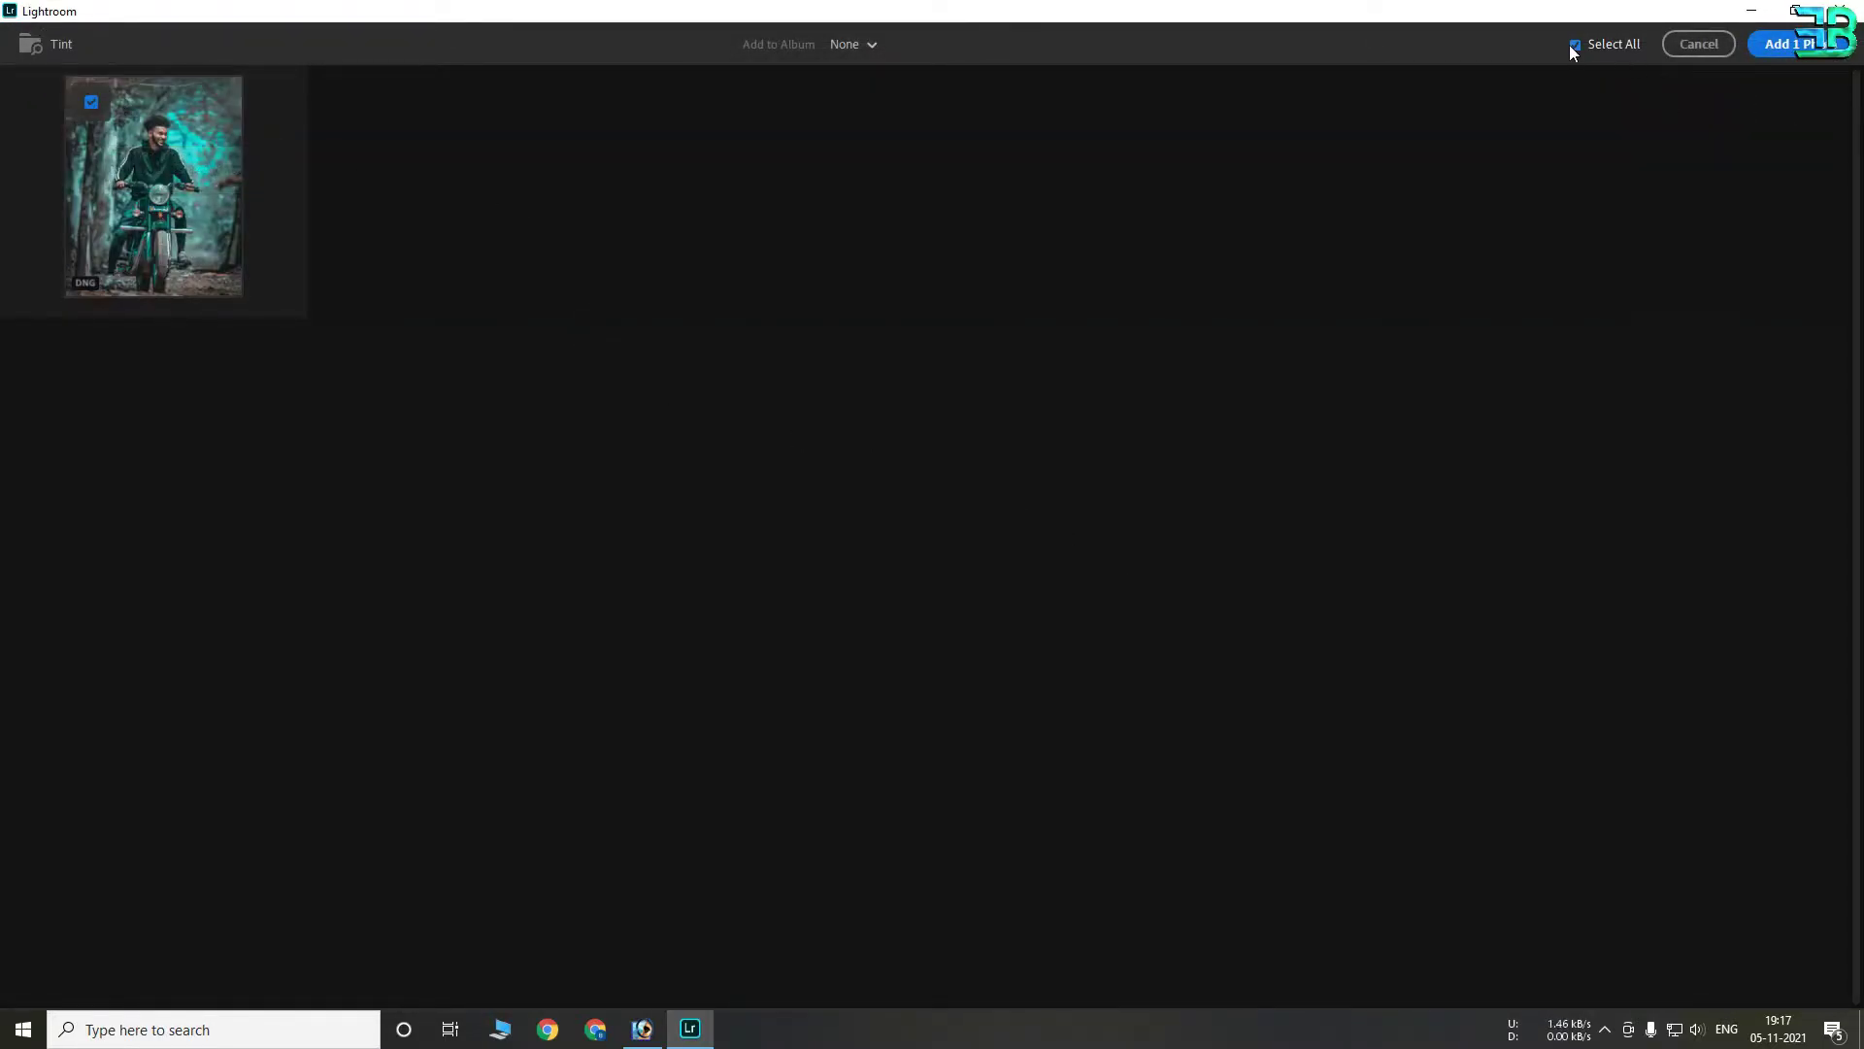
left_click(1798, 46)
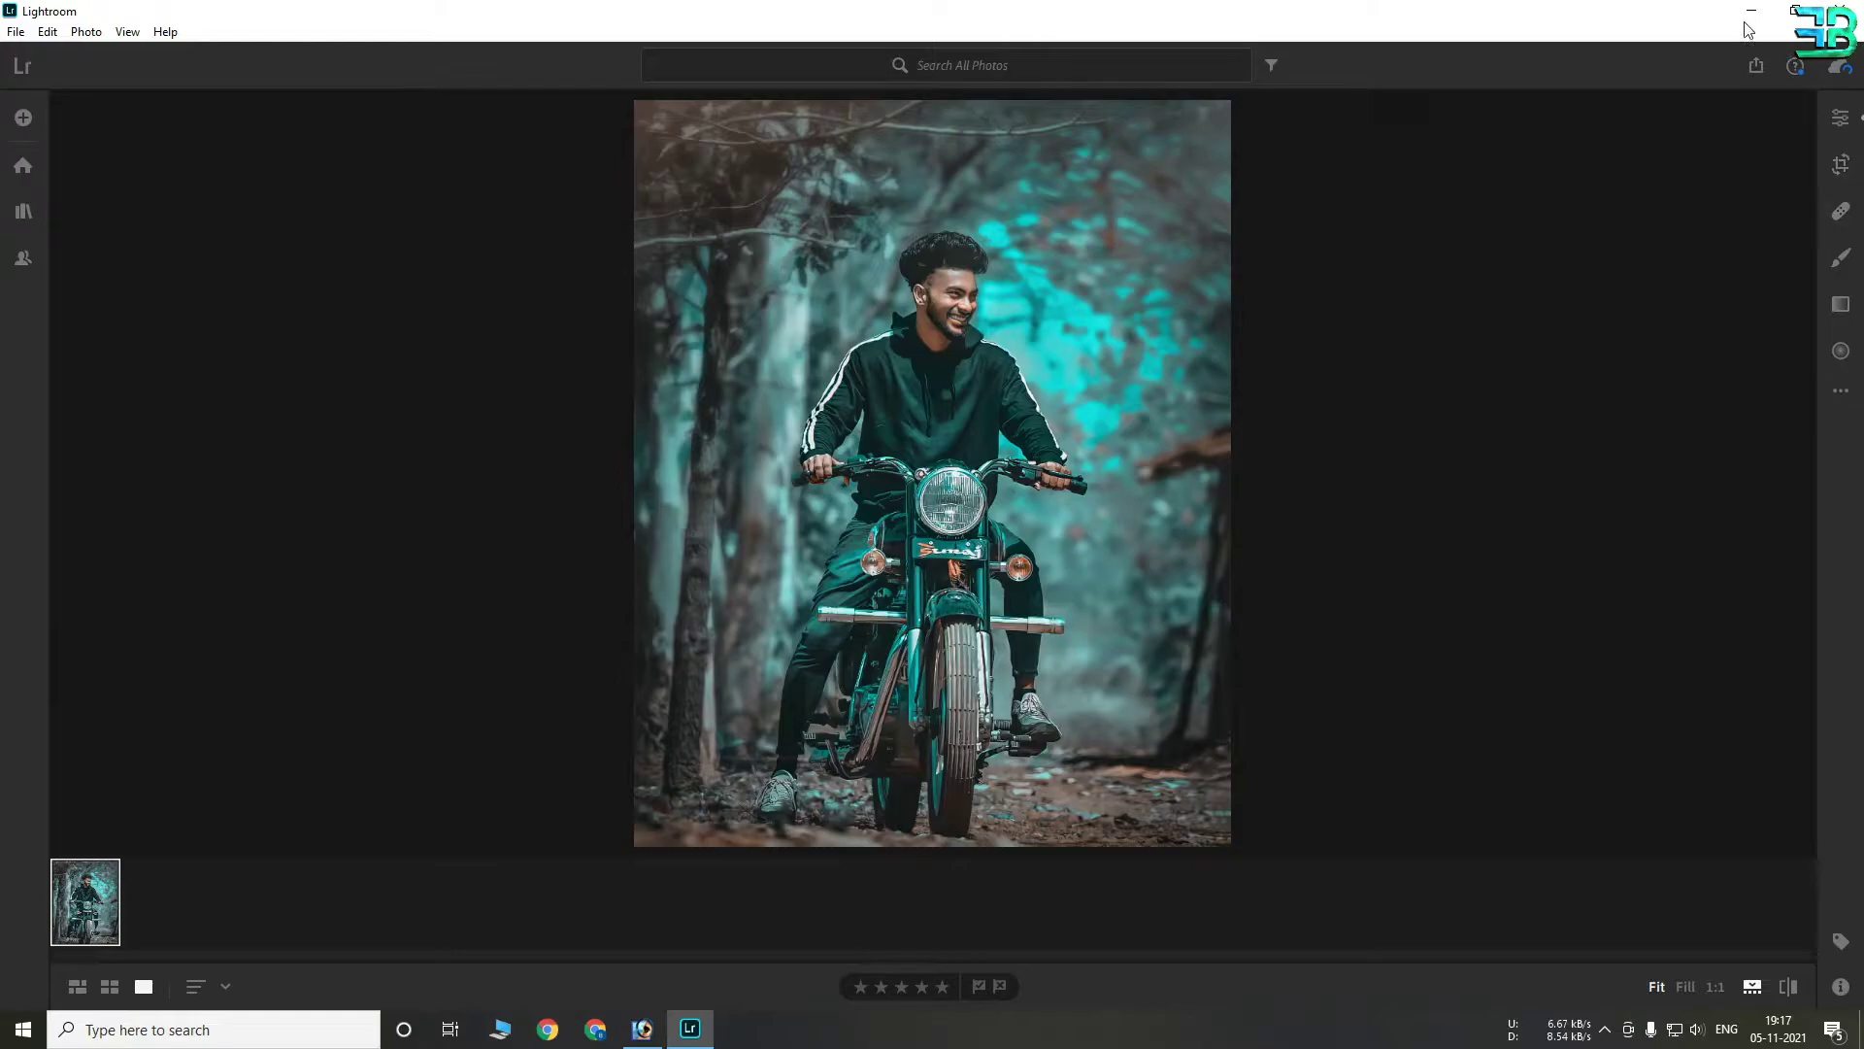
Rename the Remini copy JPG on the desktop to 1000, then return to Lightroom
left_click(1751, 11)
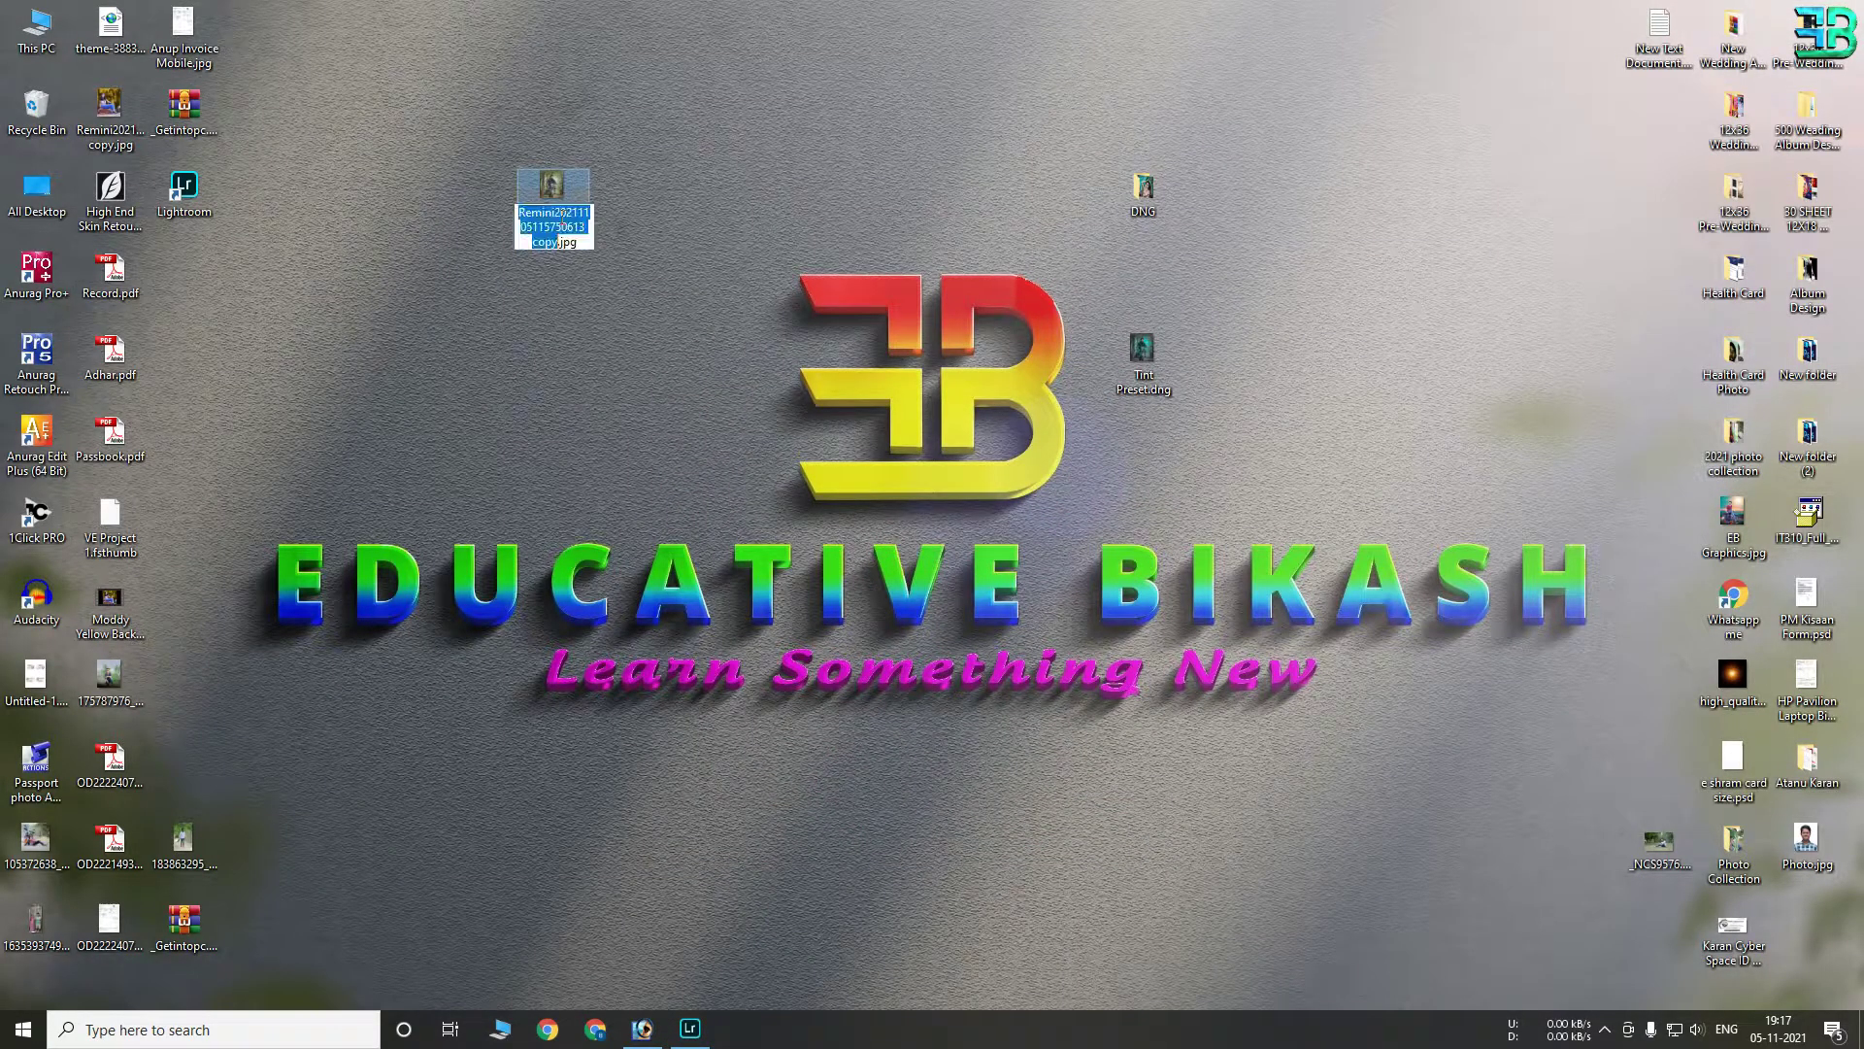
type("1000")
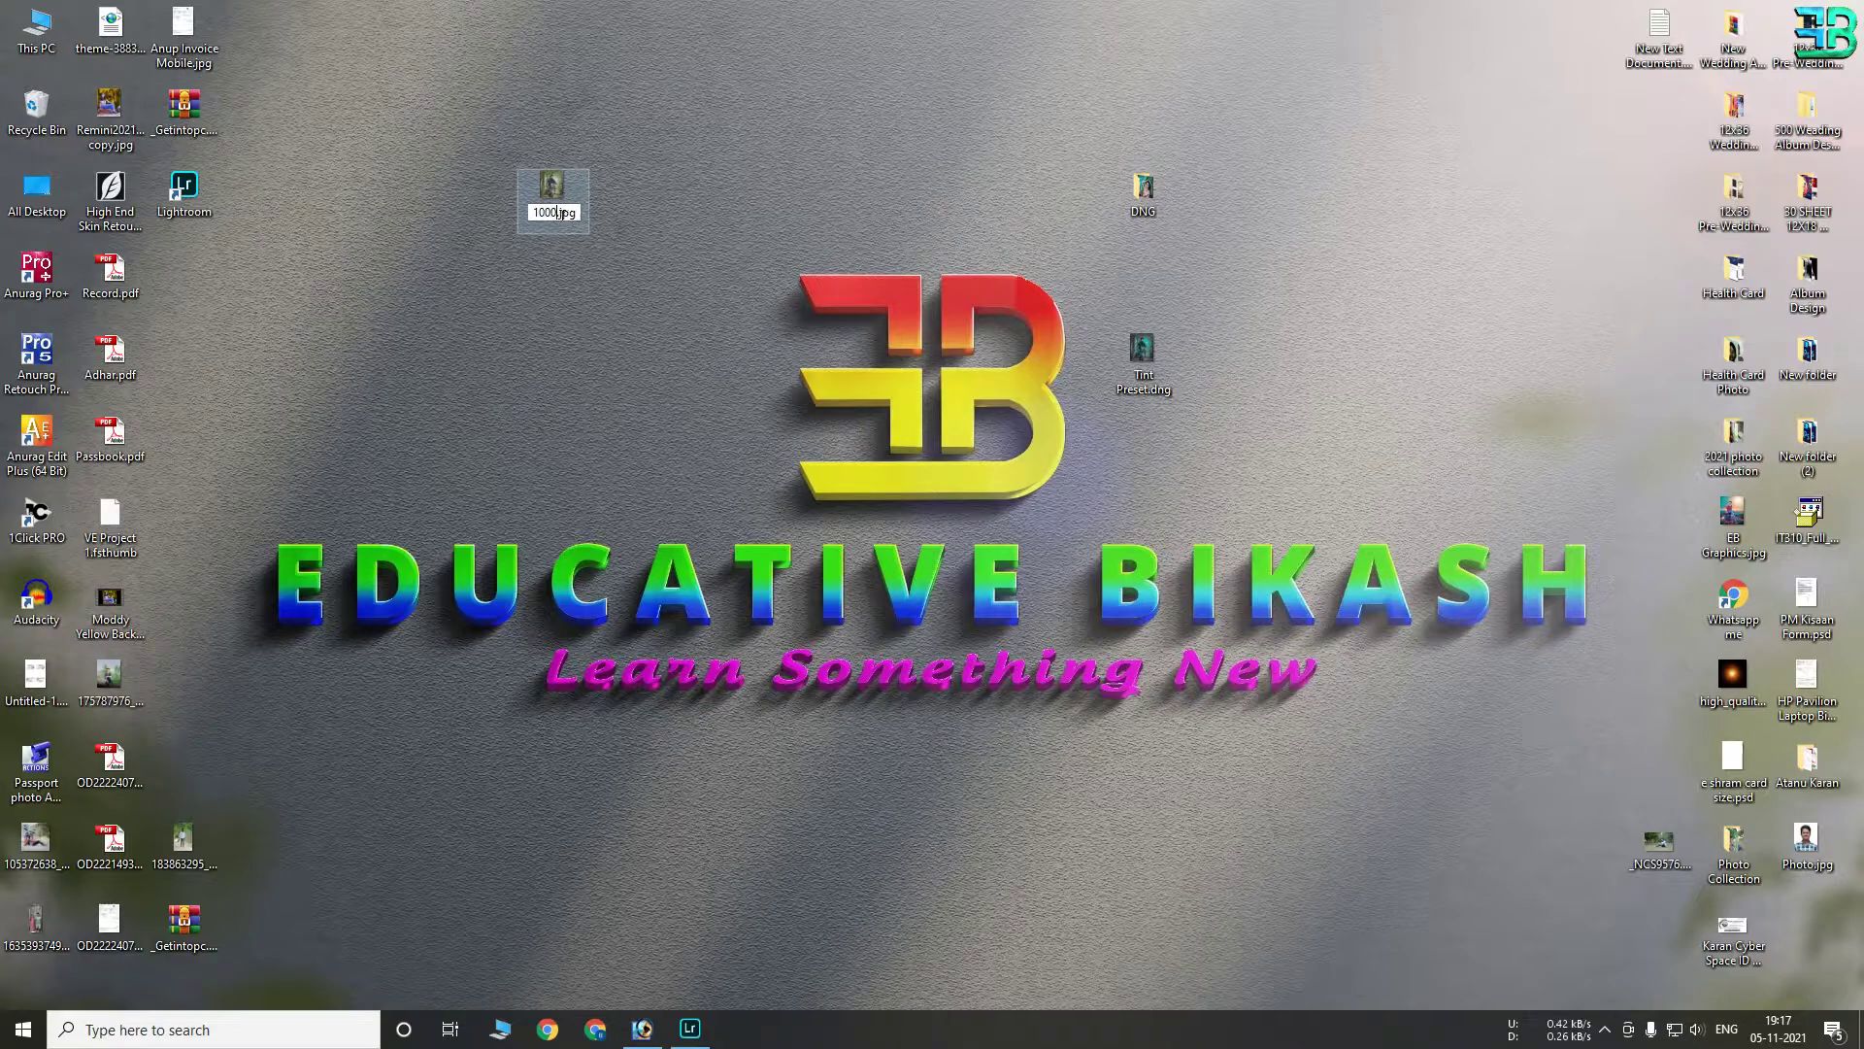
left_click(690, 1029)
Import 1000.jpg from the Desktop into the Lightroom library
left_click(24, 116)
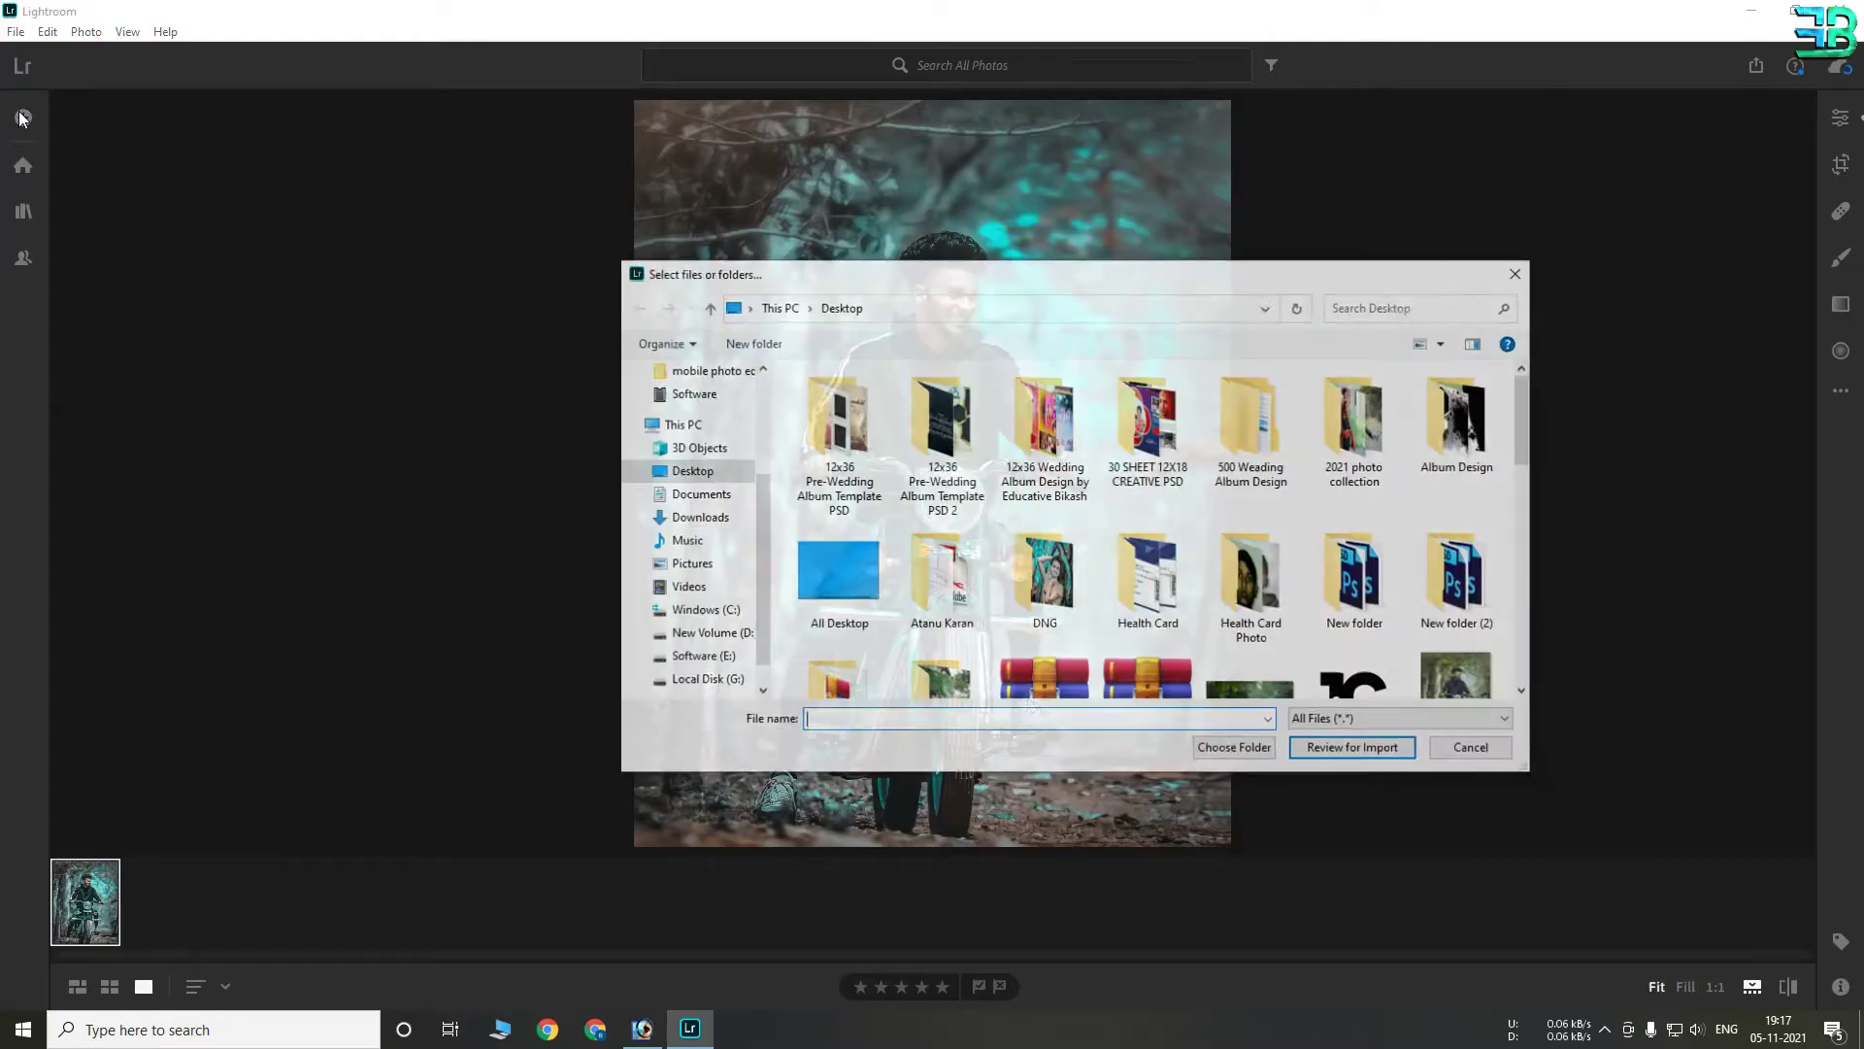
scroll(1275, 596, "down", 1)
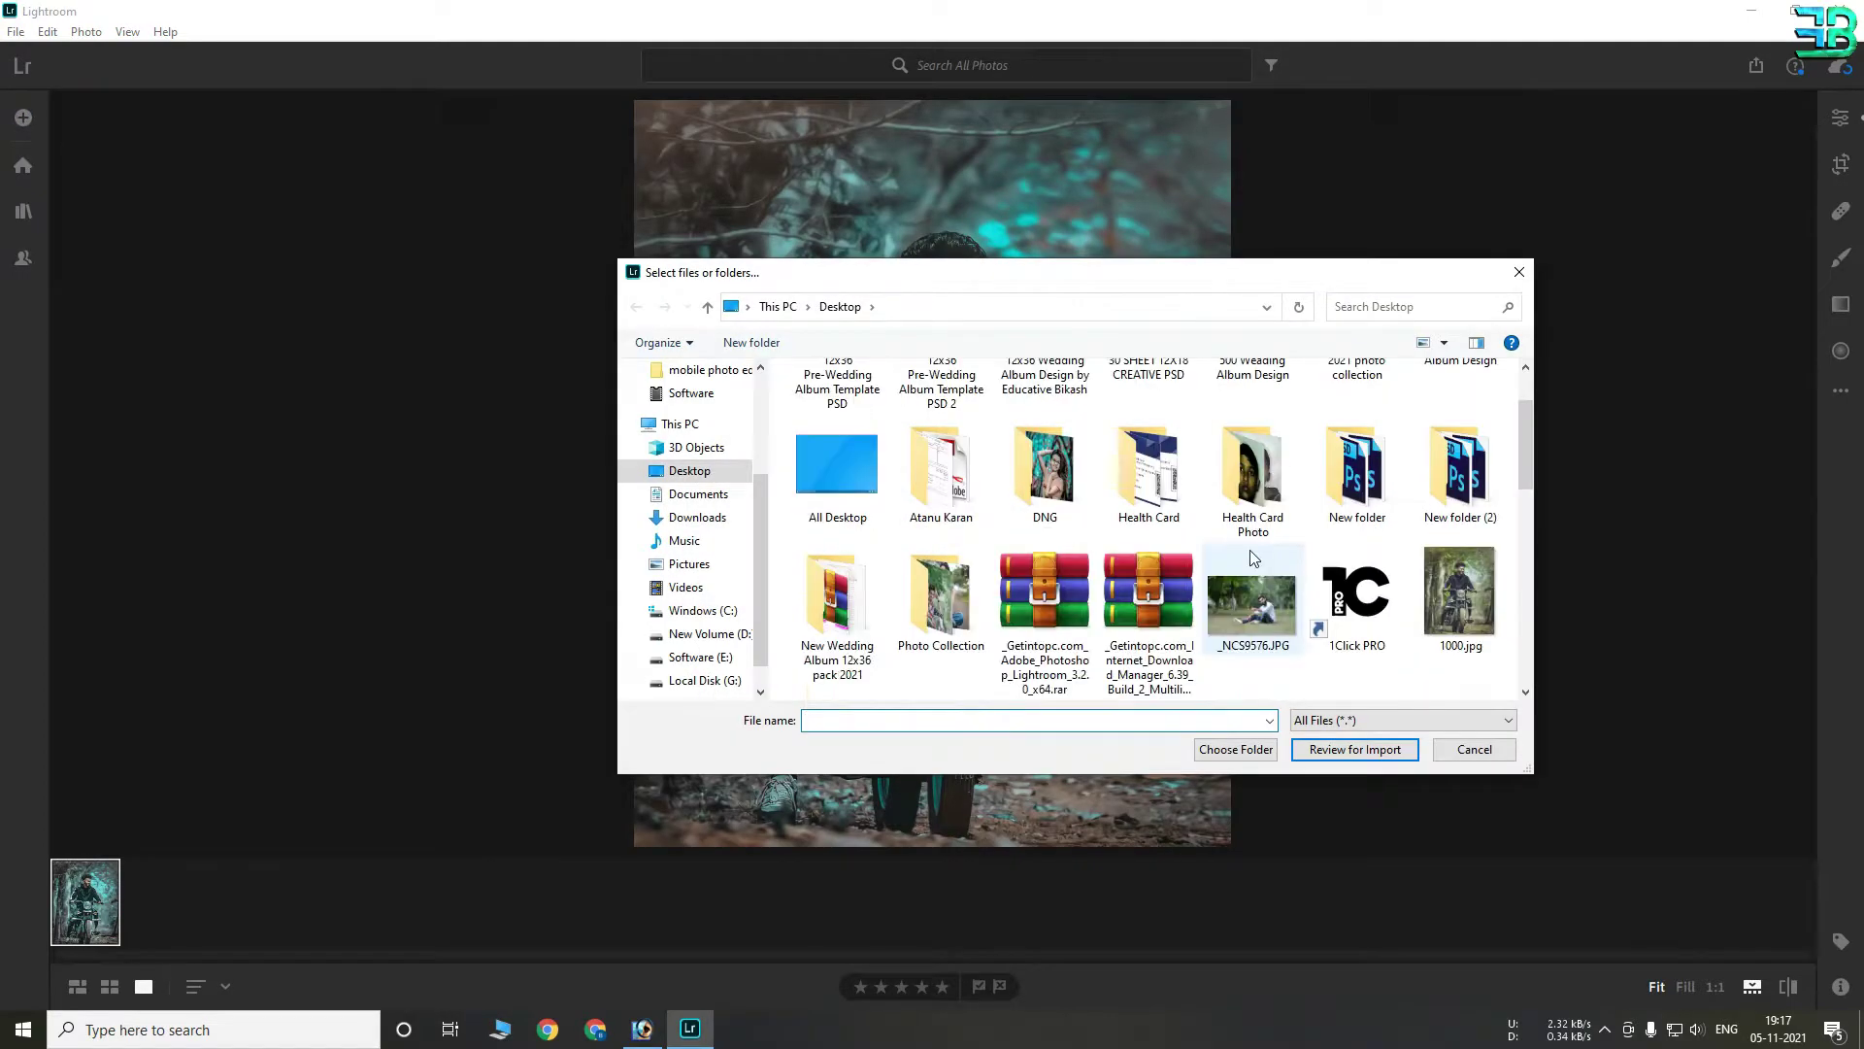
double_click(1441, 612)
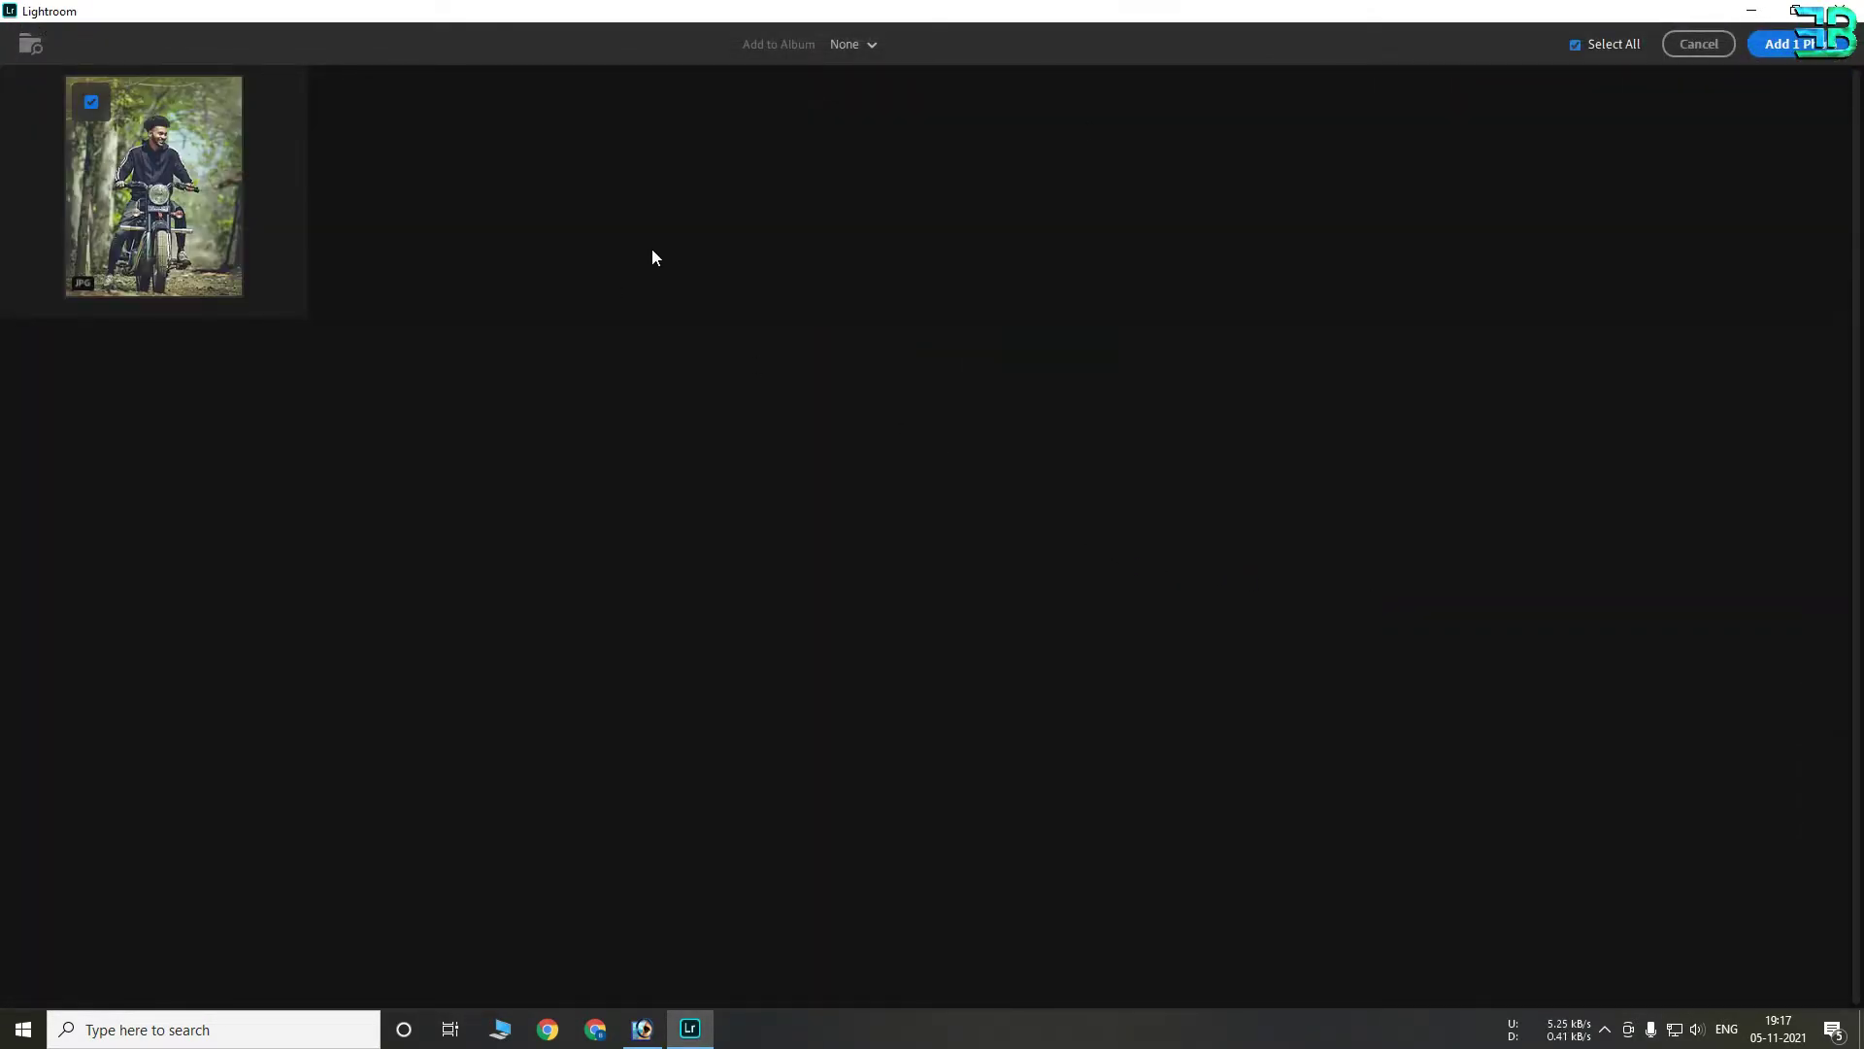
left_click(1791, 46)
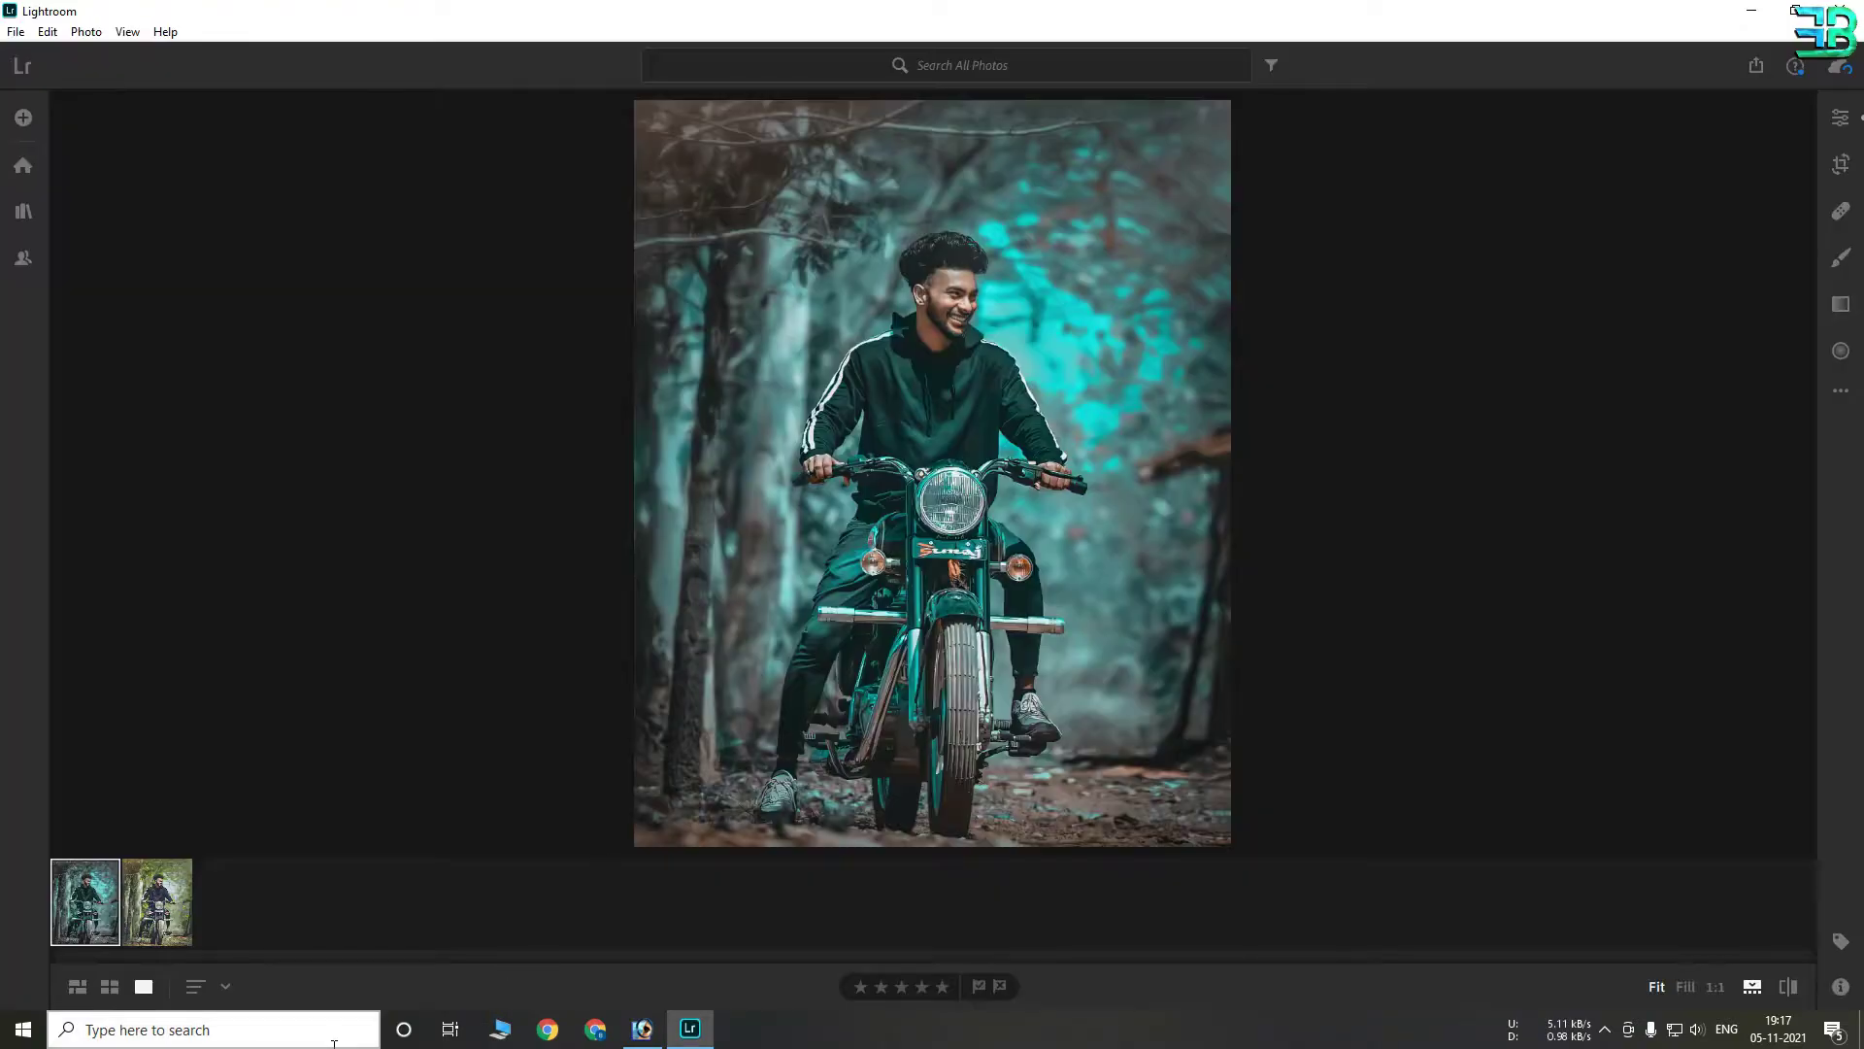
Compare the green forest photo at 1:1 and Fit, then reselect the teal-toned DNG
left_click(189, 898)
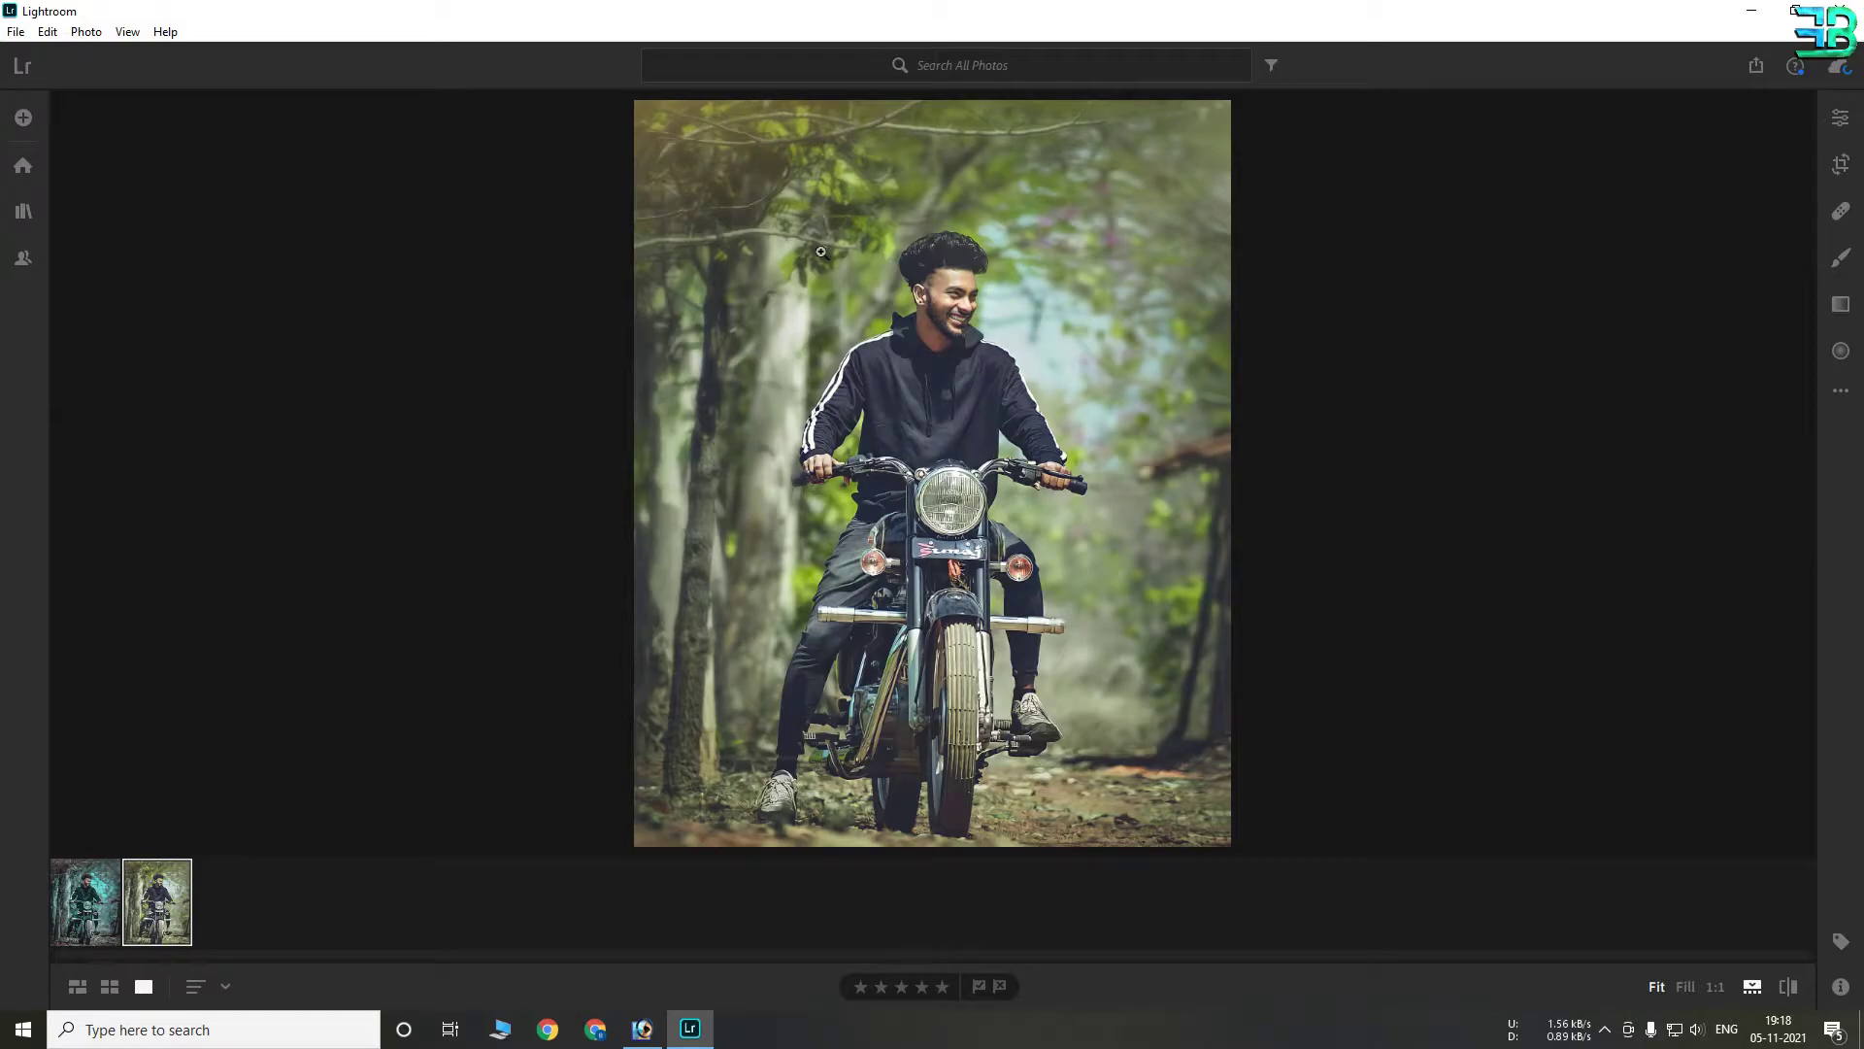
left_click(955, 330)
left_click(955, 330)
left_click(99, 886)
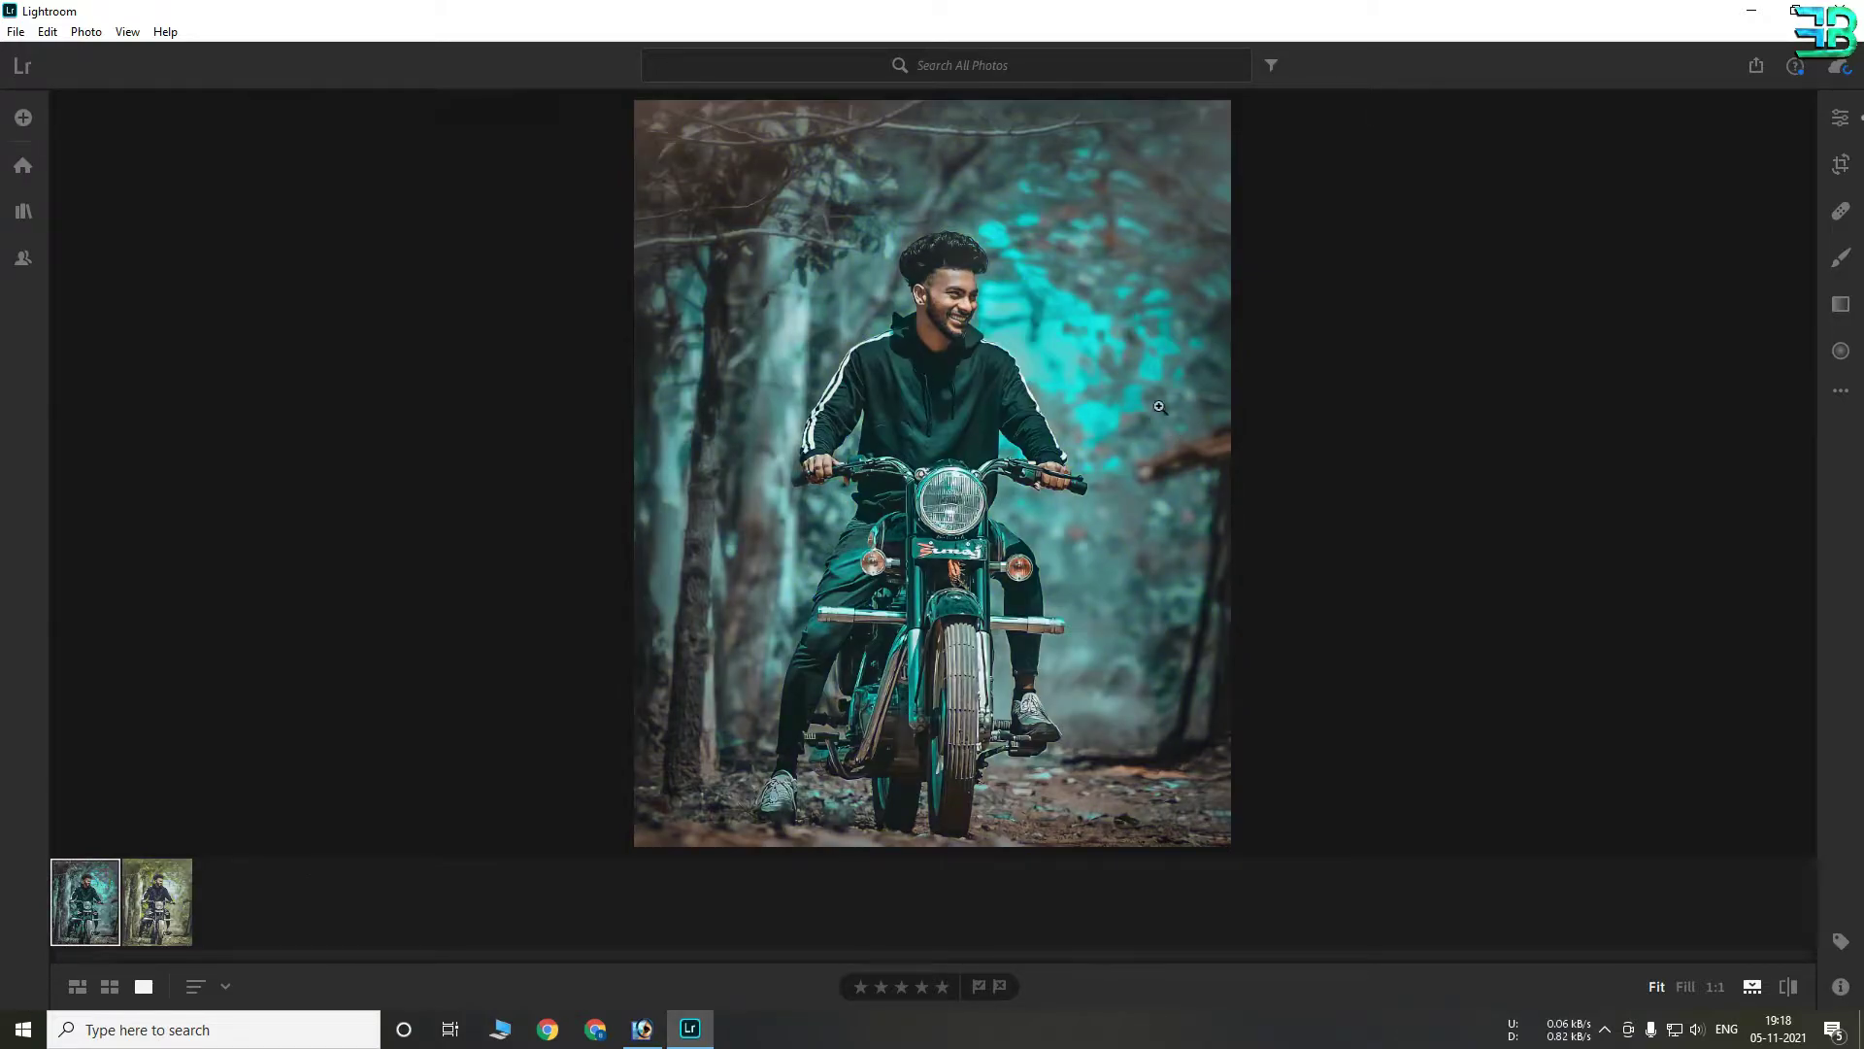
left_click(1840, 391)
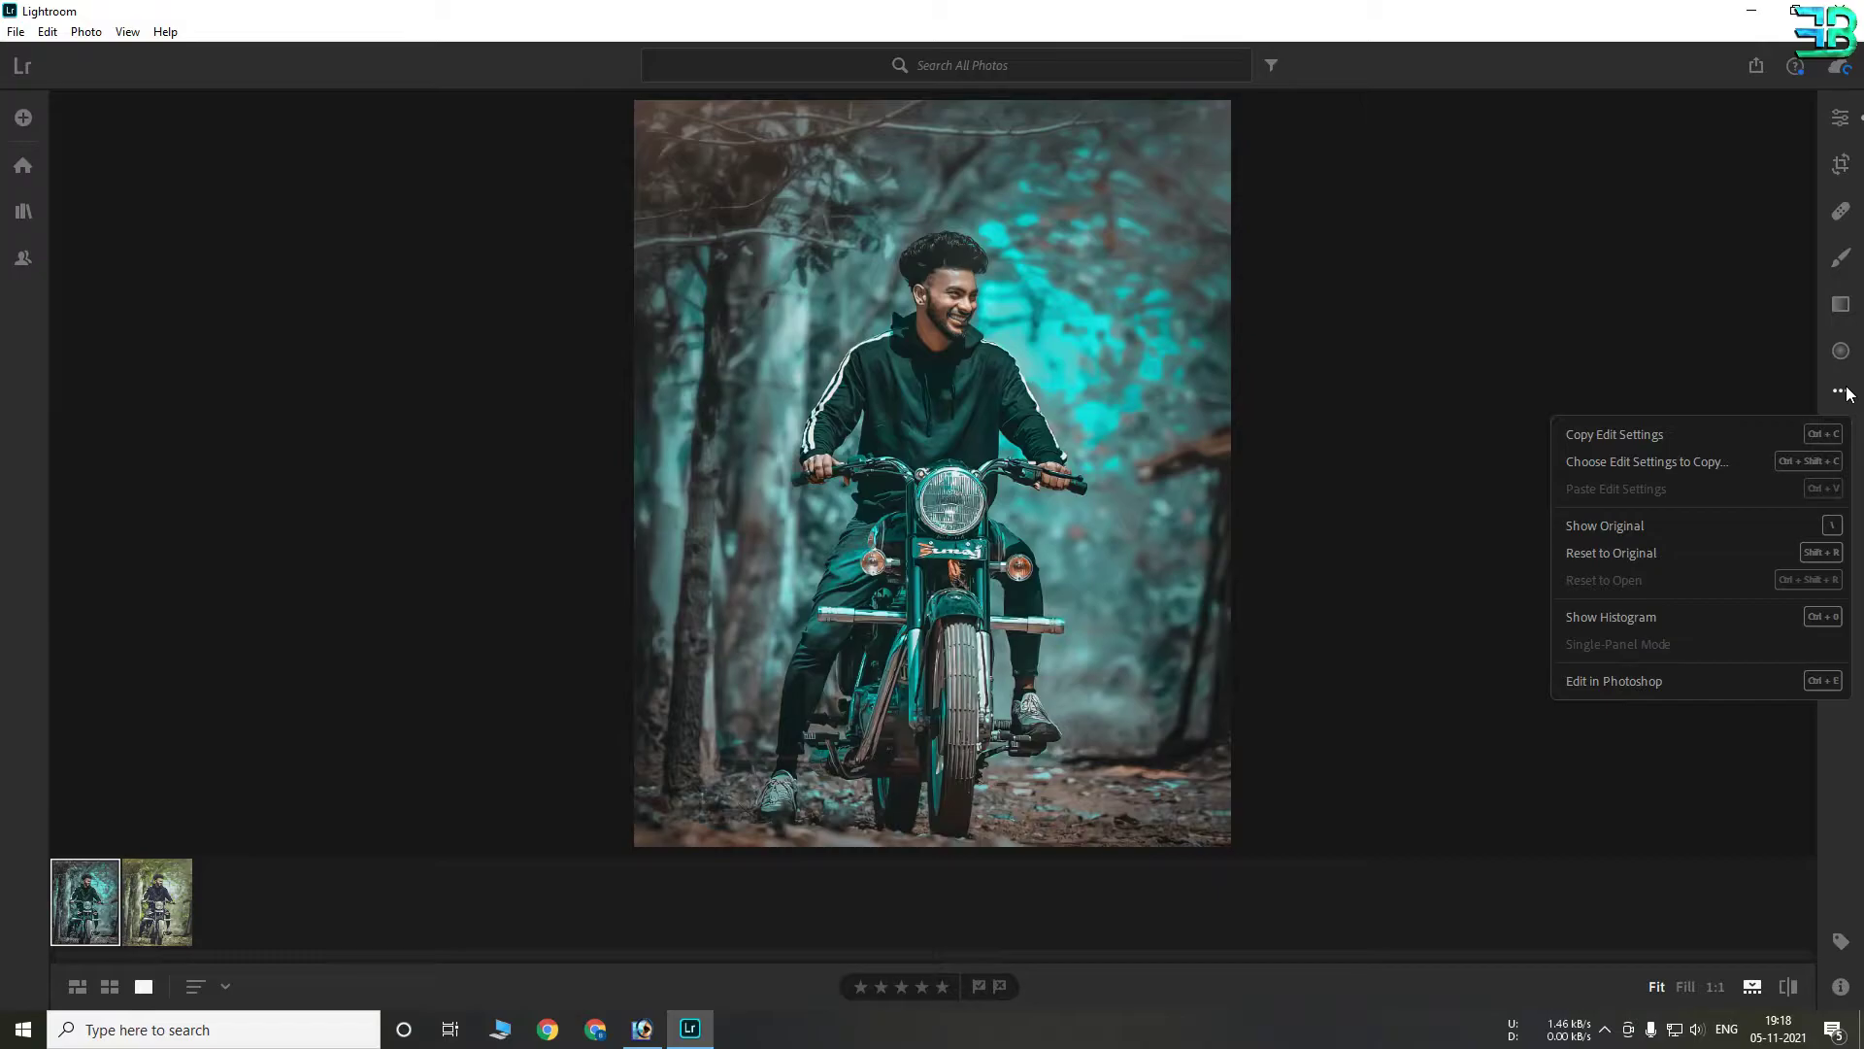
Copy the teal photo's edit settings onto 1000.jpg and check the headlight zoomed in
left_click(1680, 436)
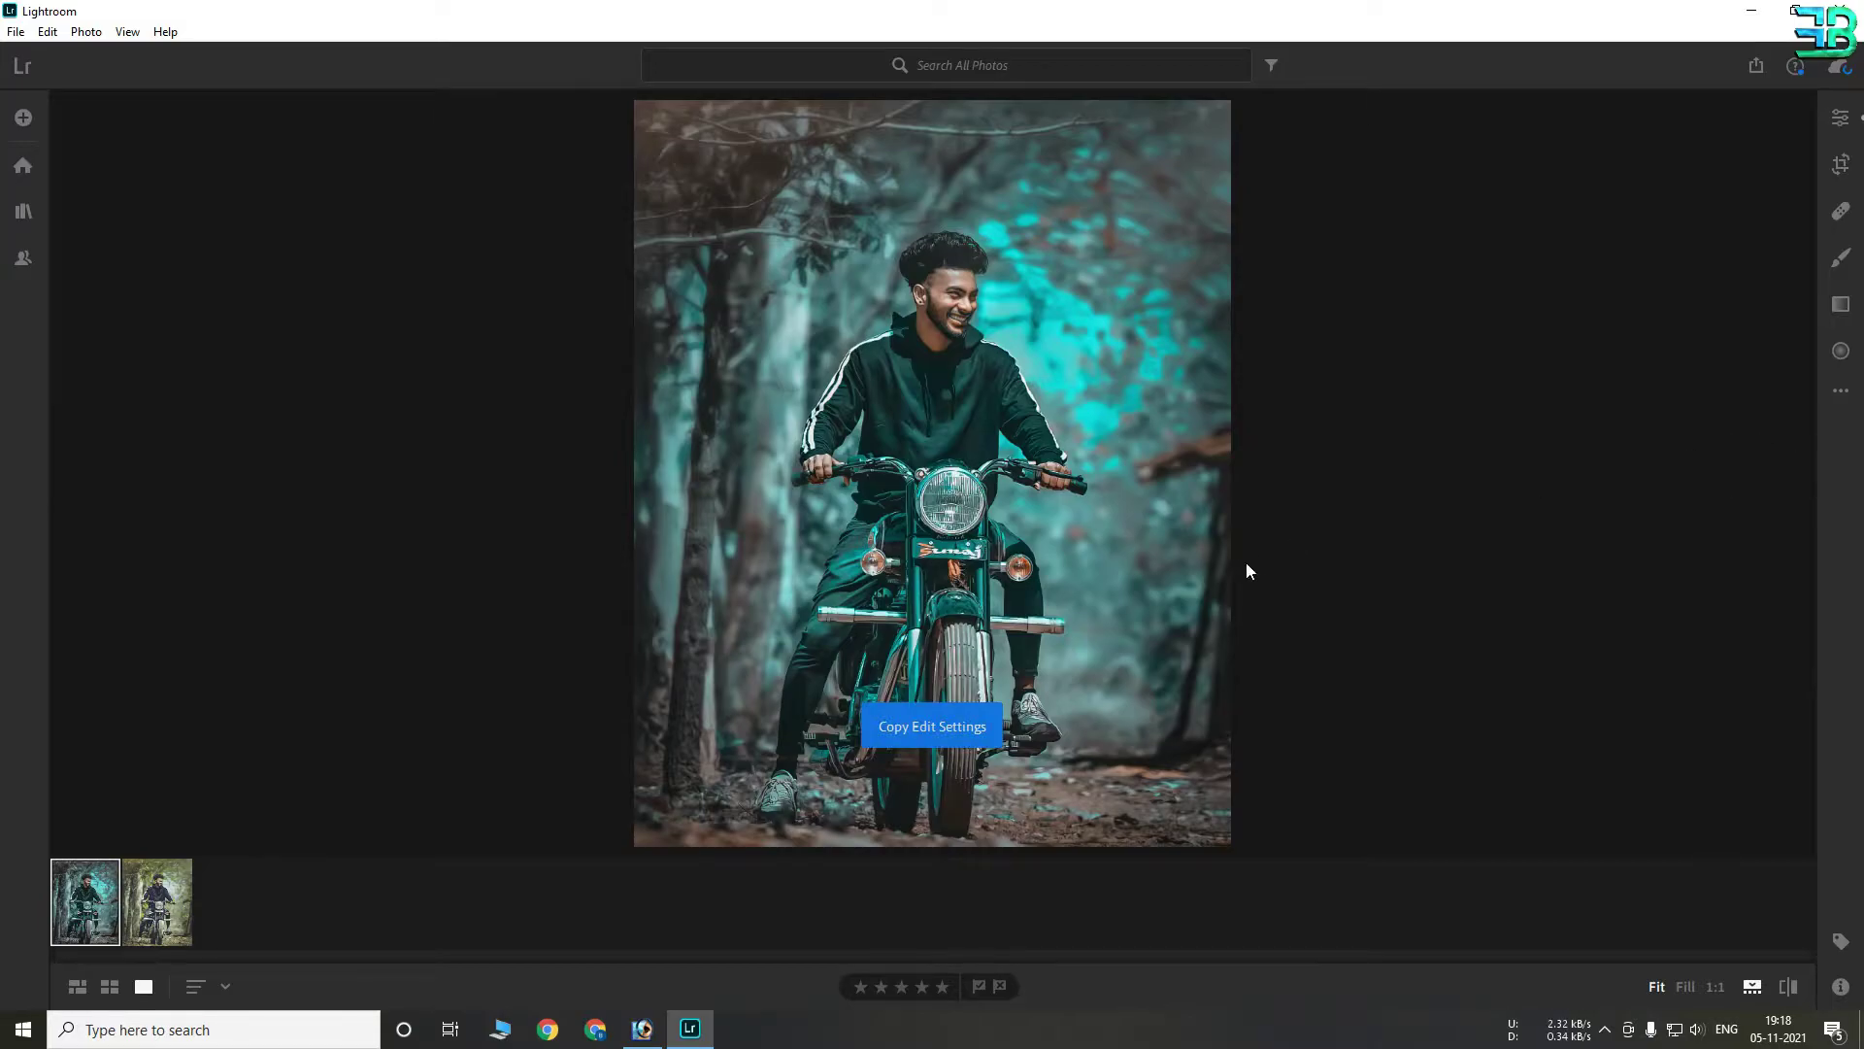
left_click(157, 901)
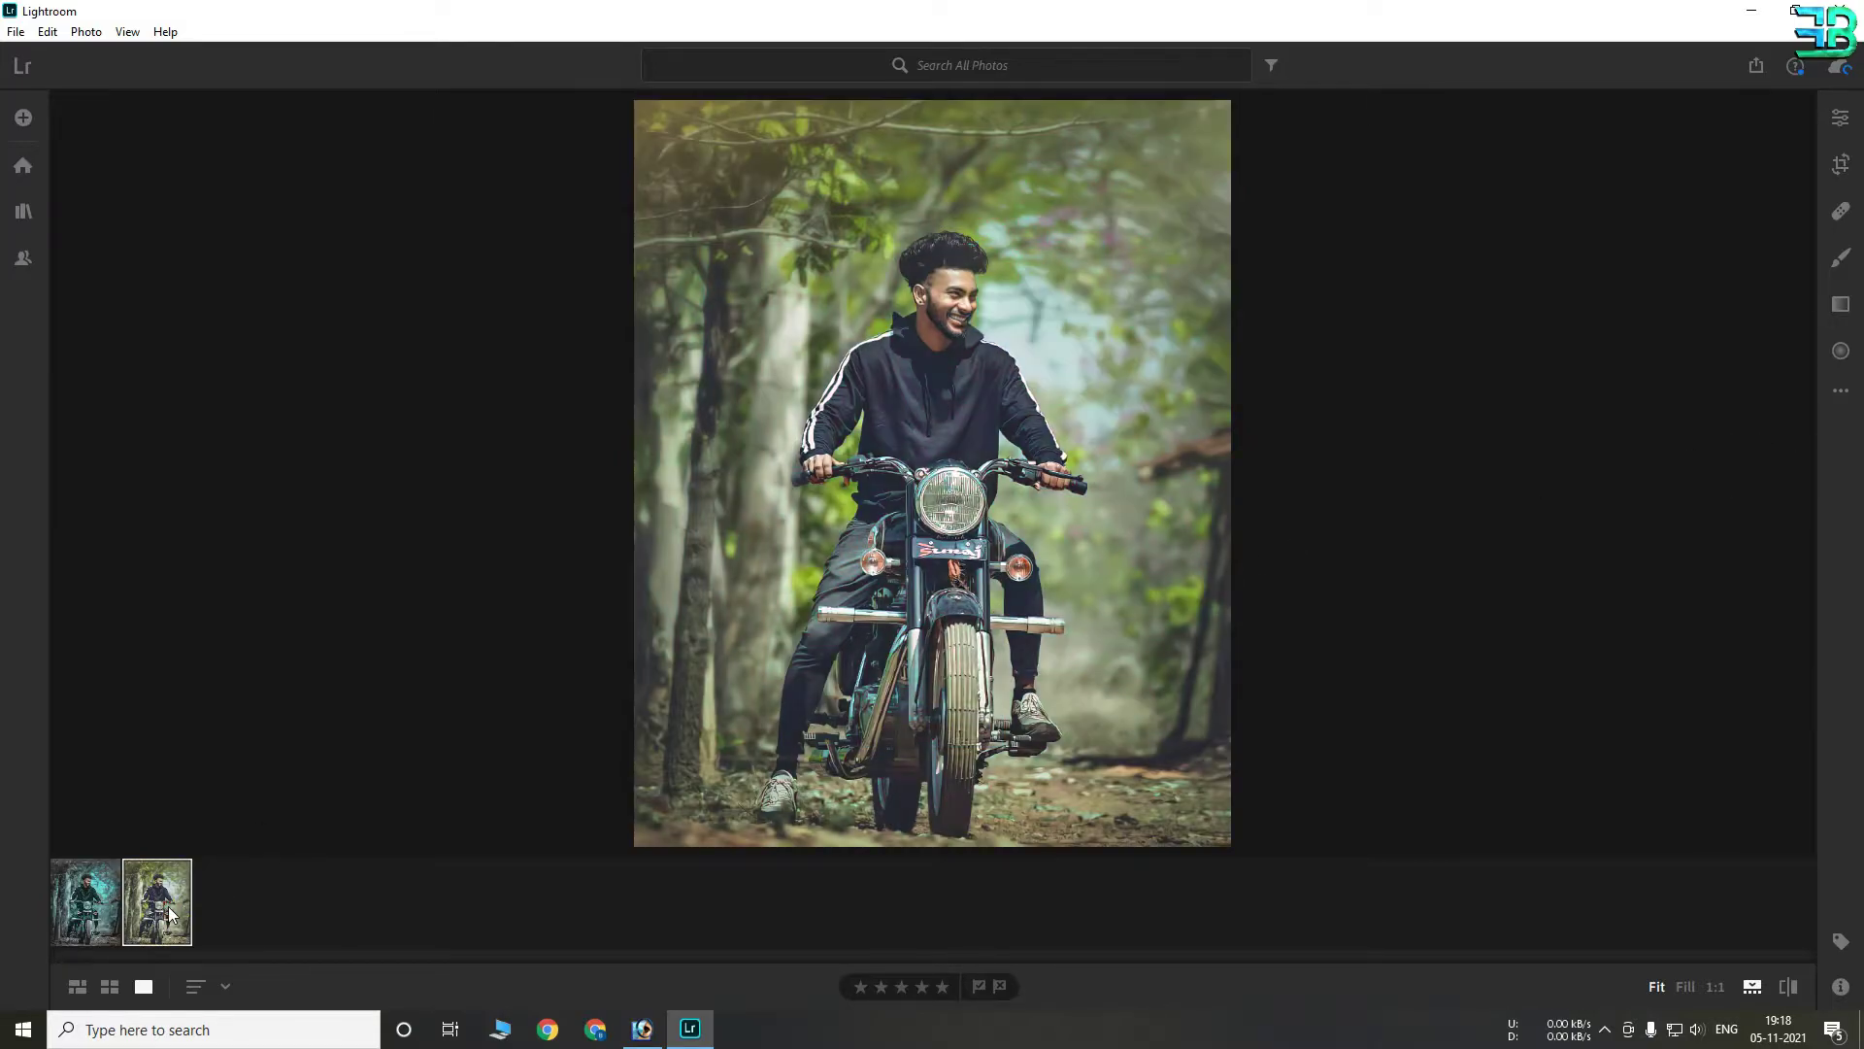
left_click(1841, 391)
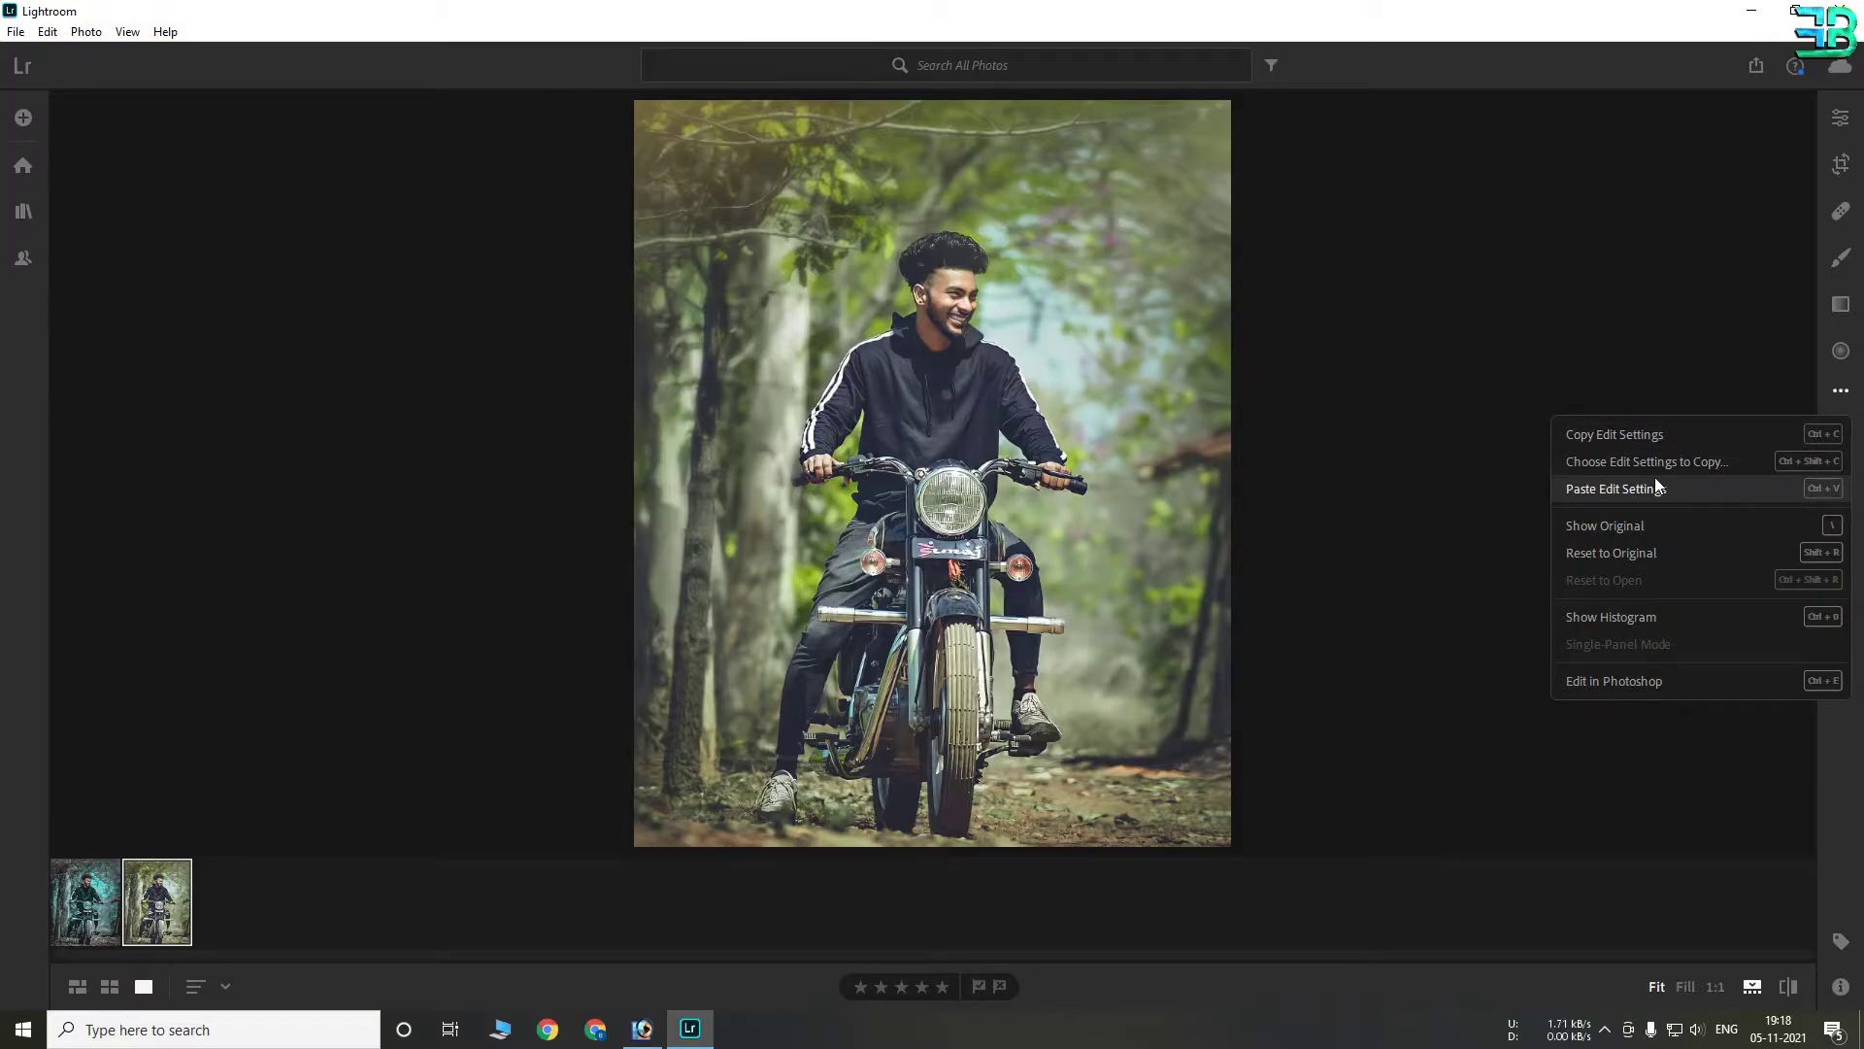
left_click(1678, 488)
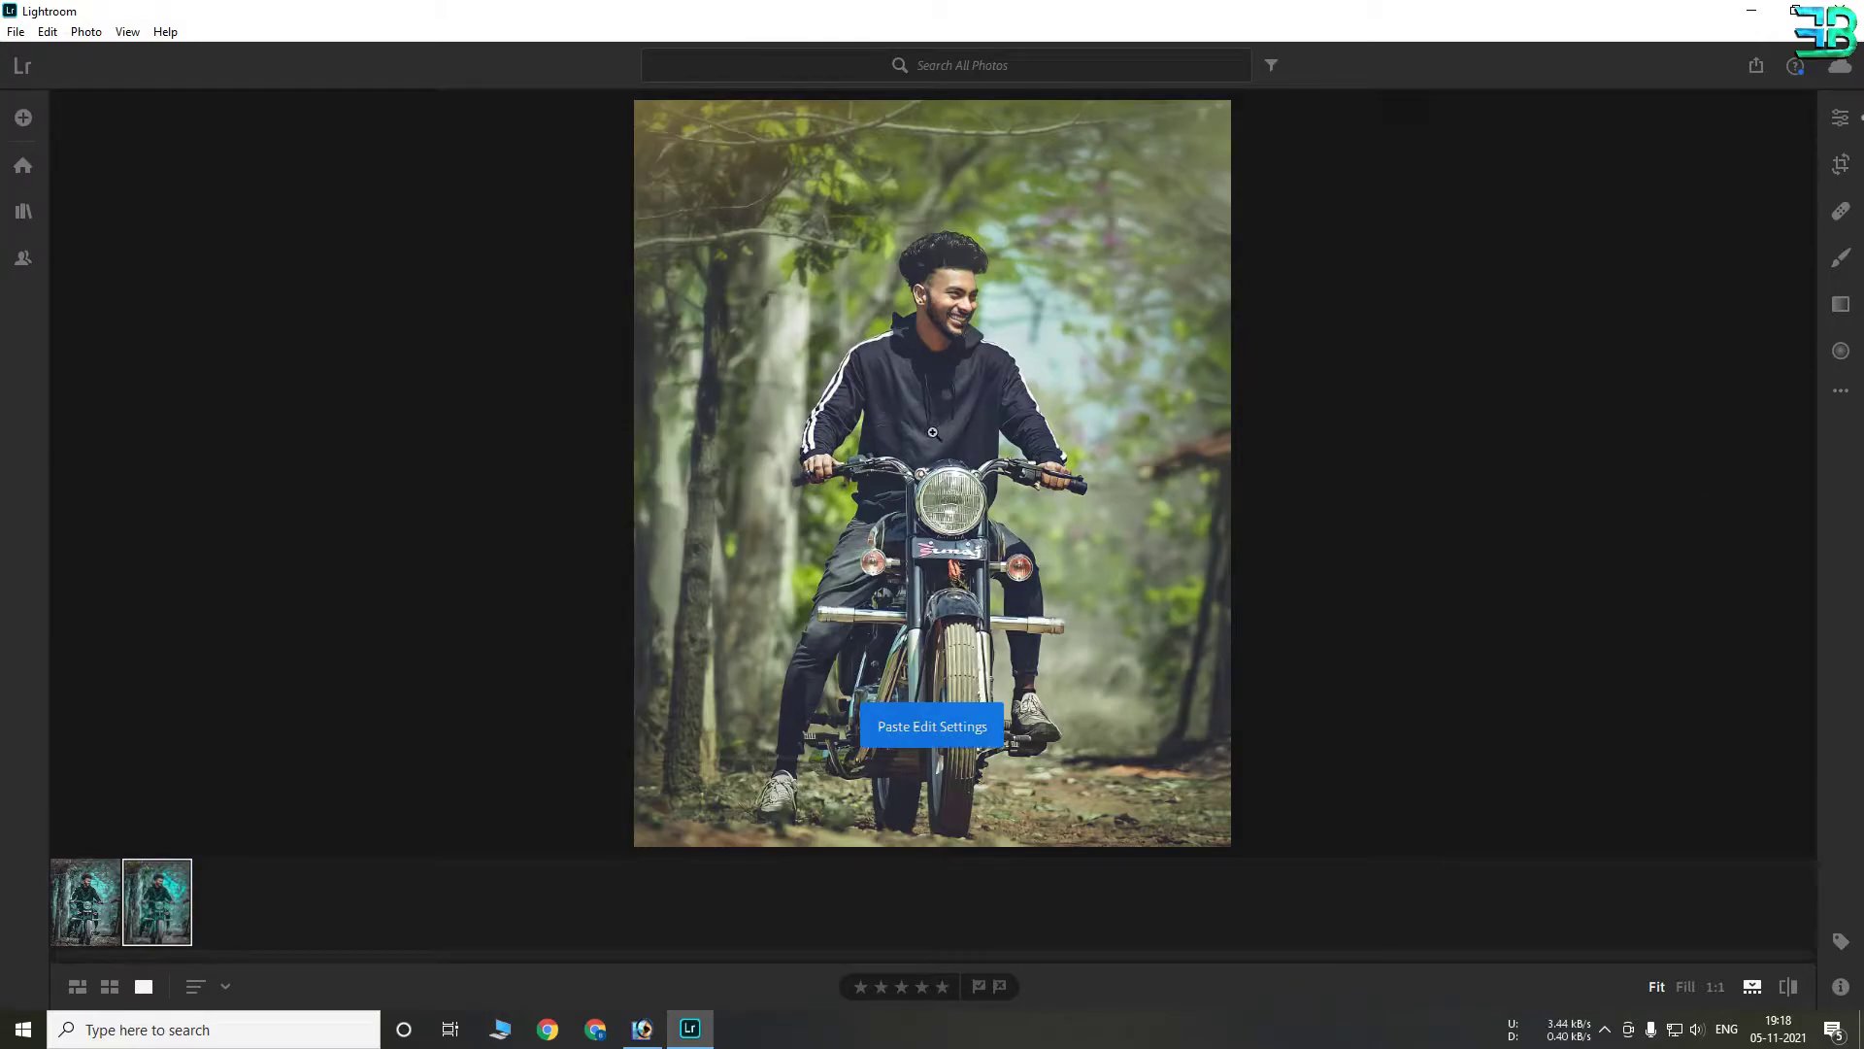
left_click_drag(932, 431, 1080, 509)
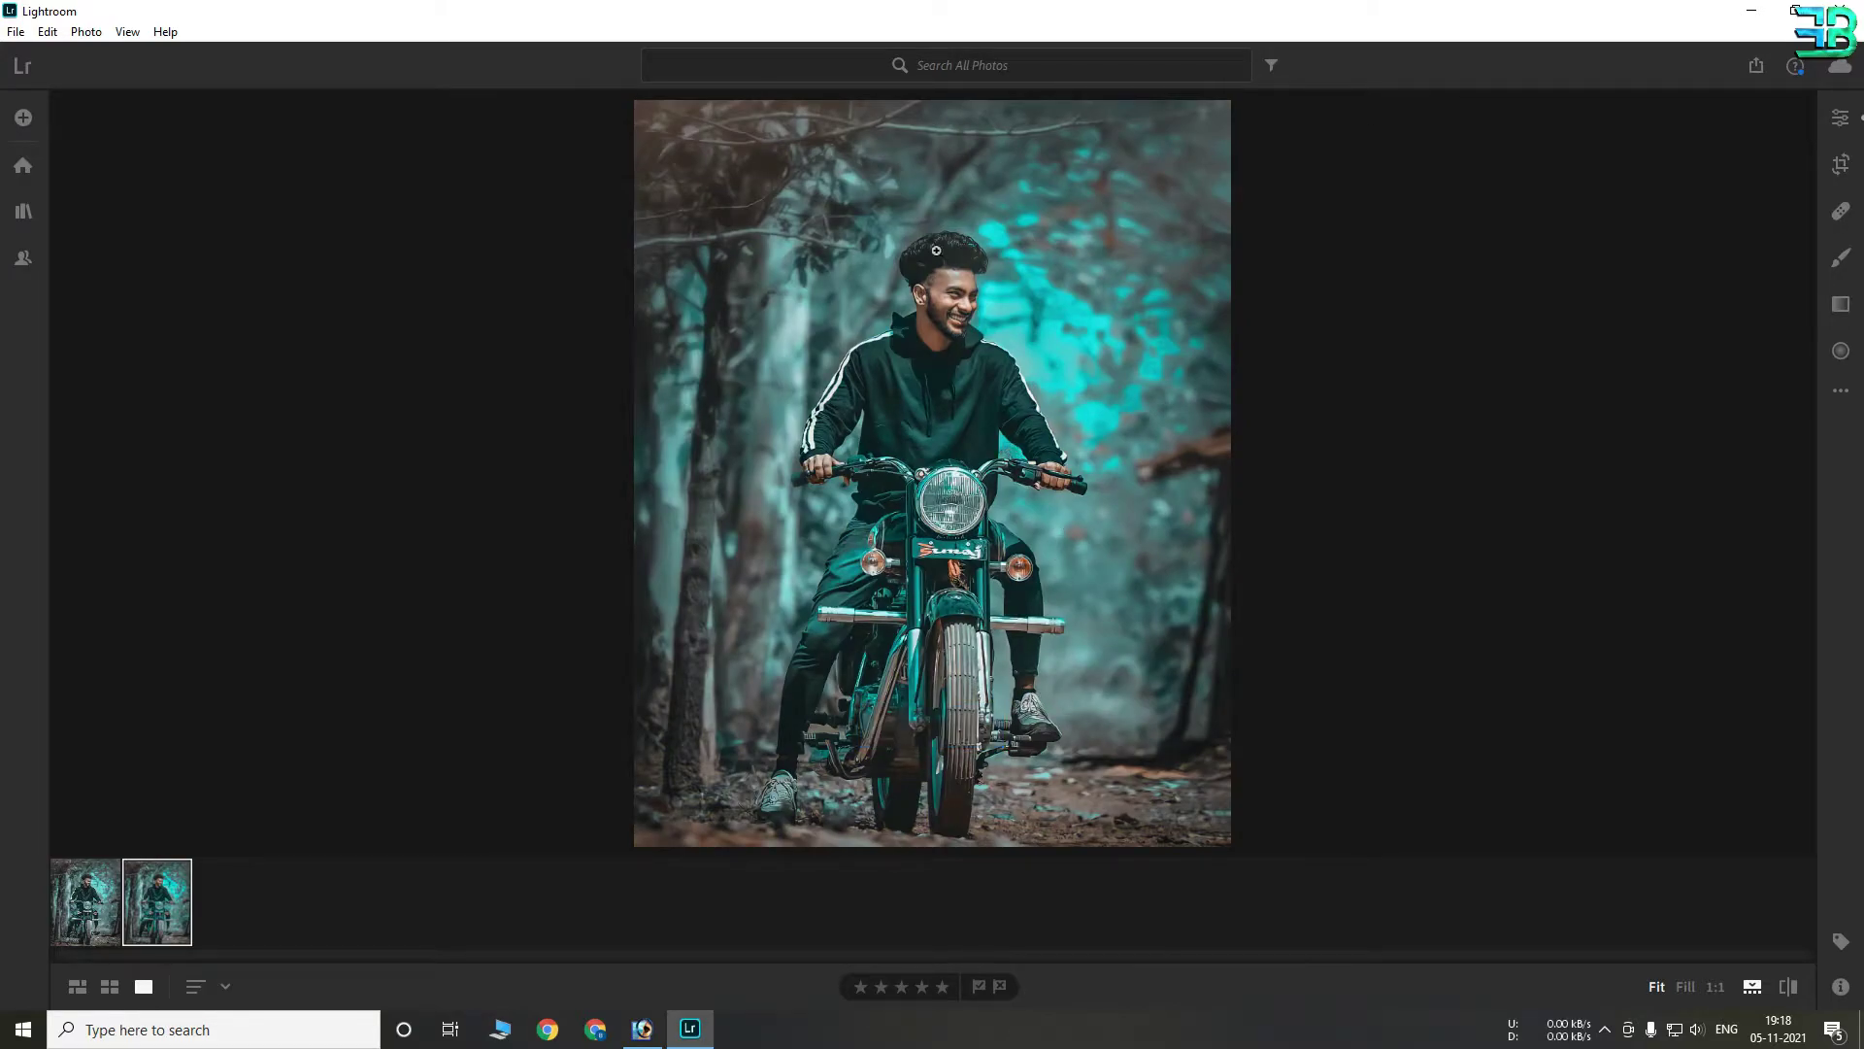
left_click(963, 497)
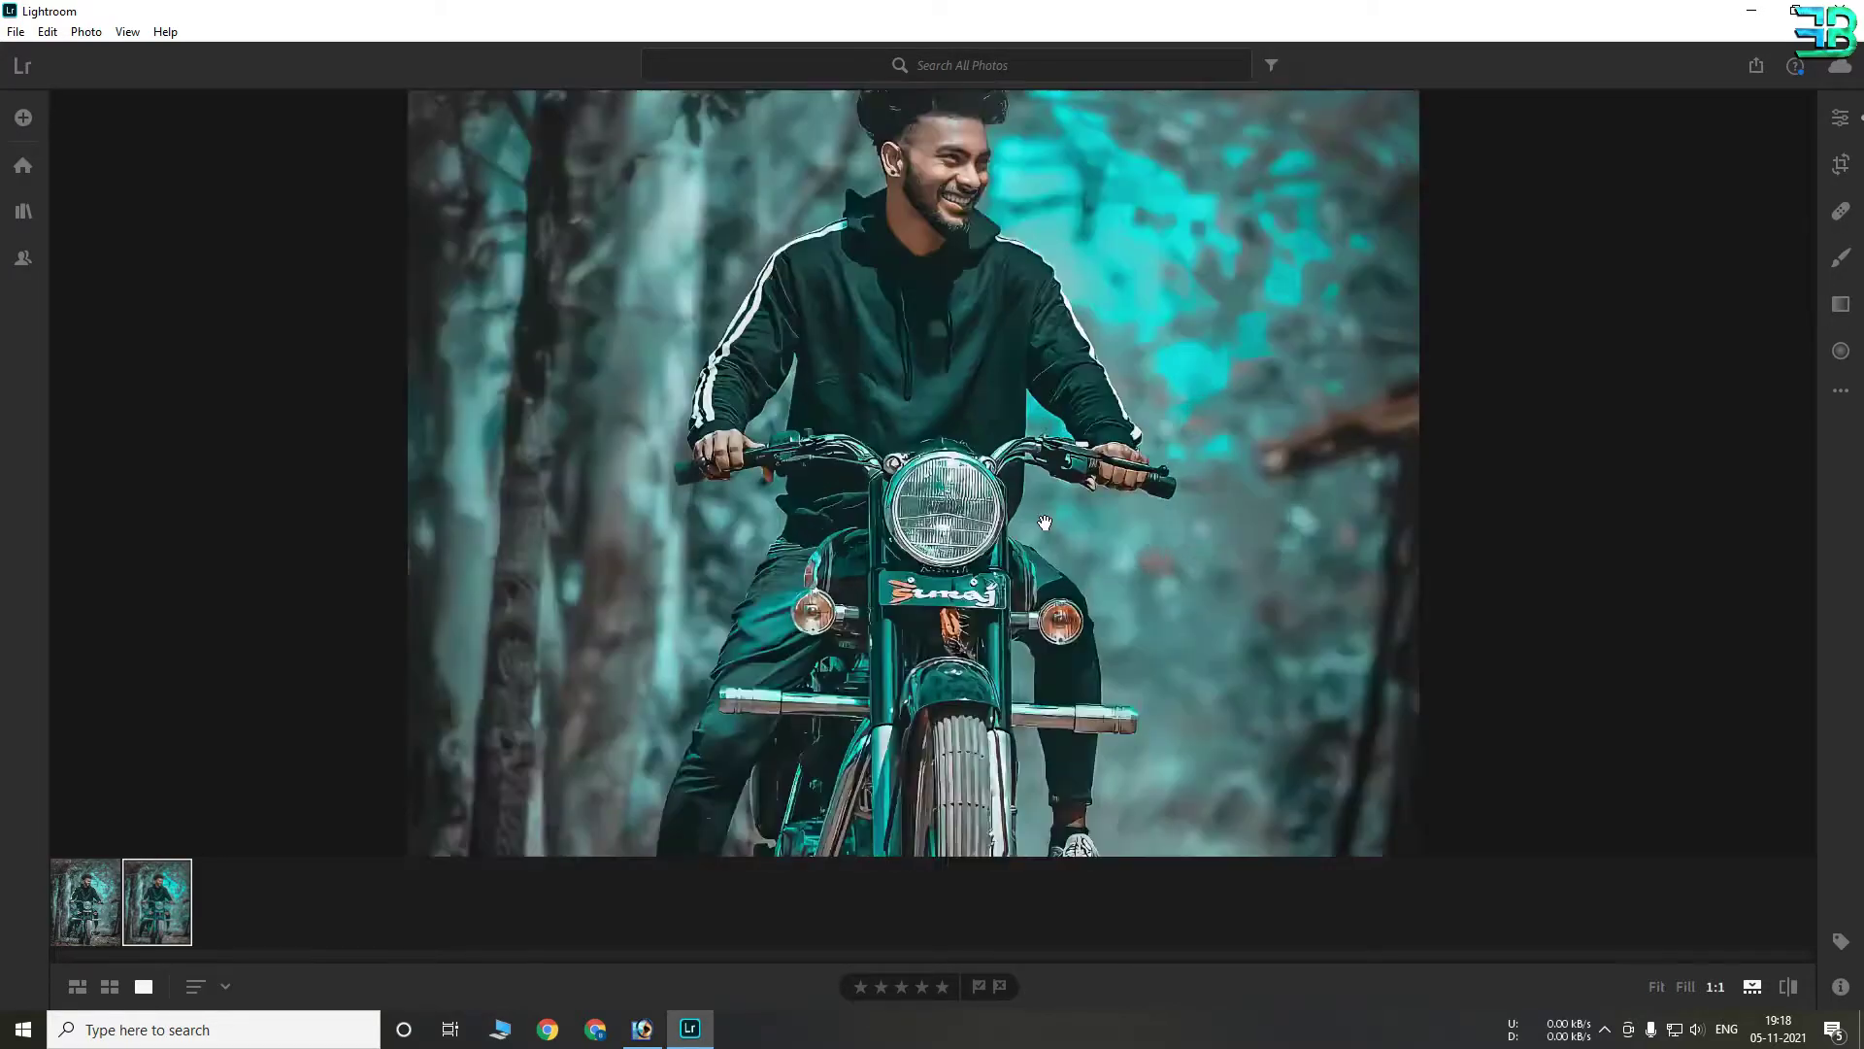
left_click(897, 438)
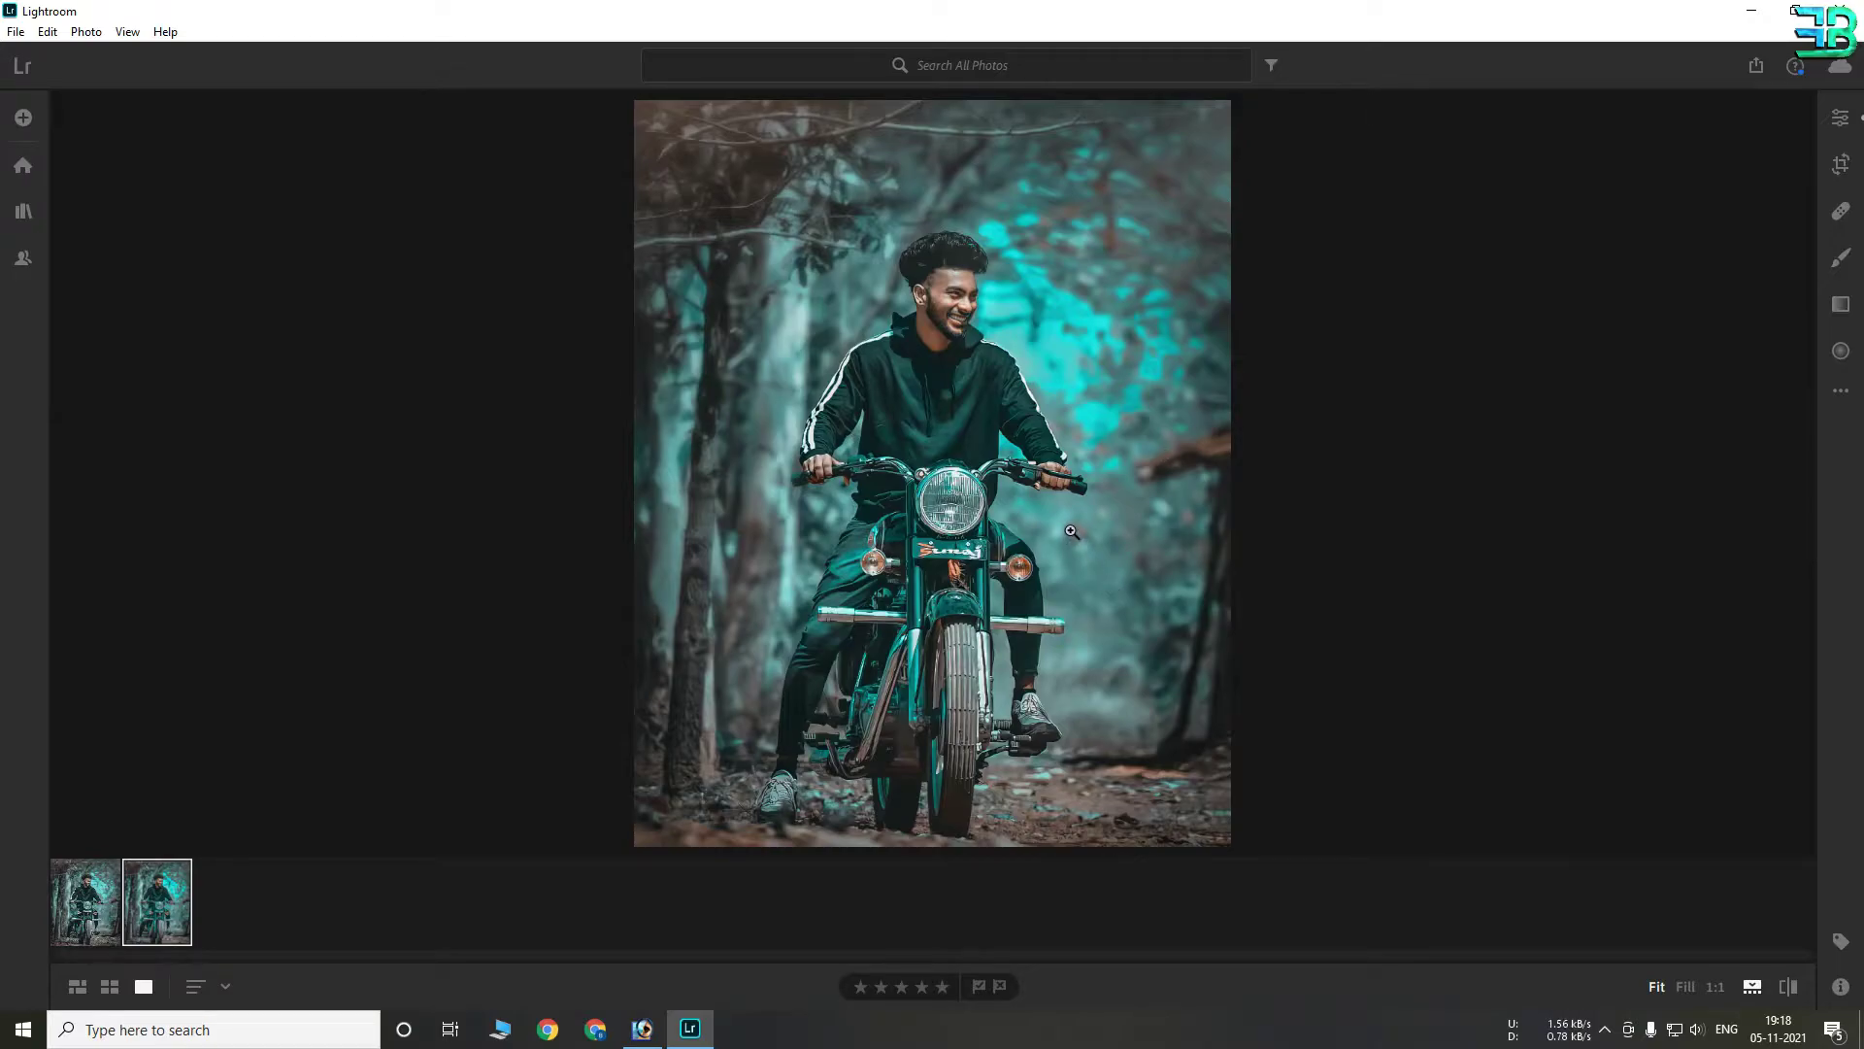
left_click(16, 33)
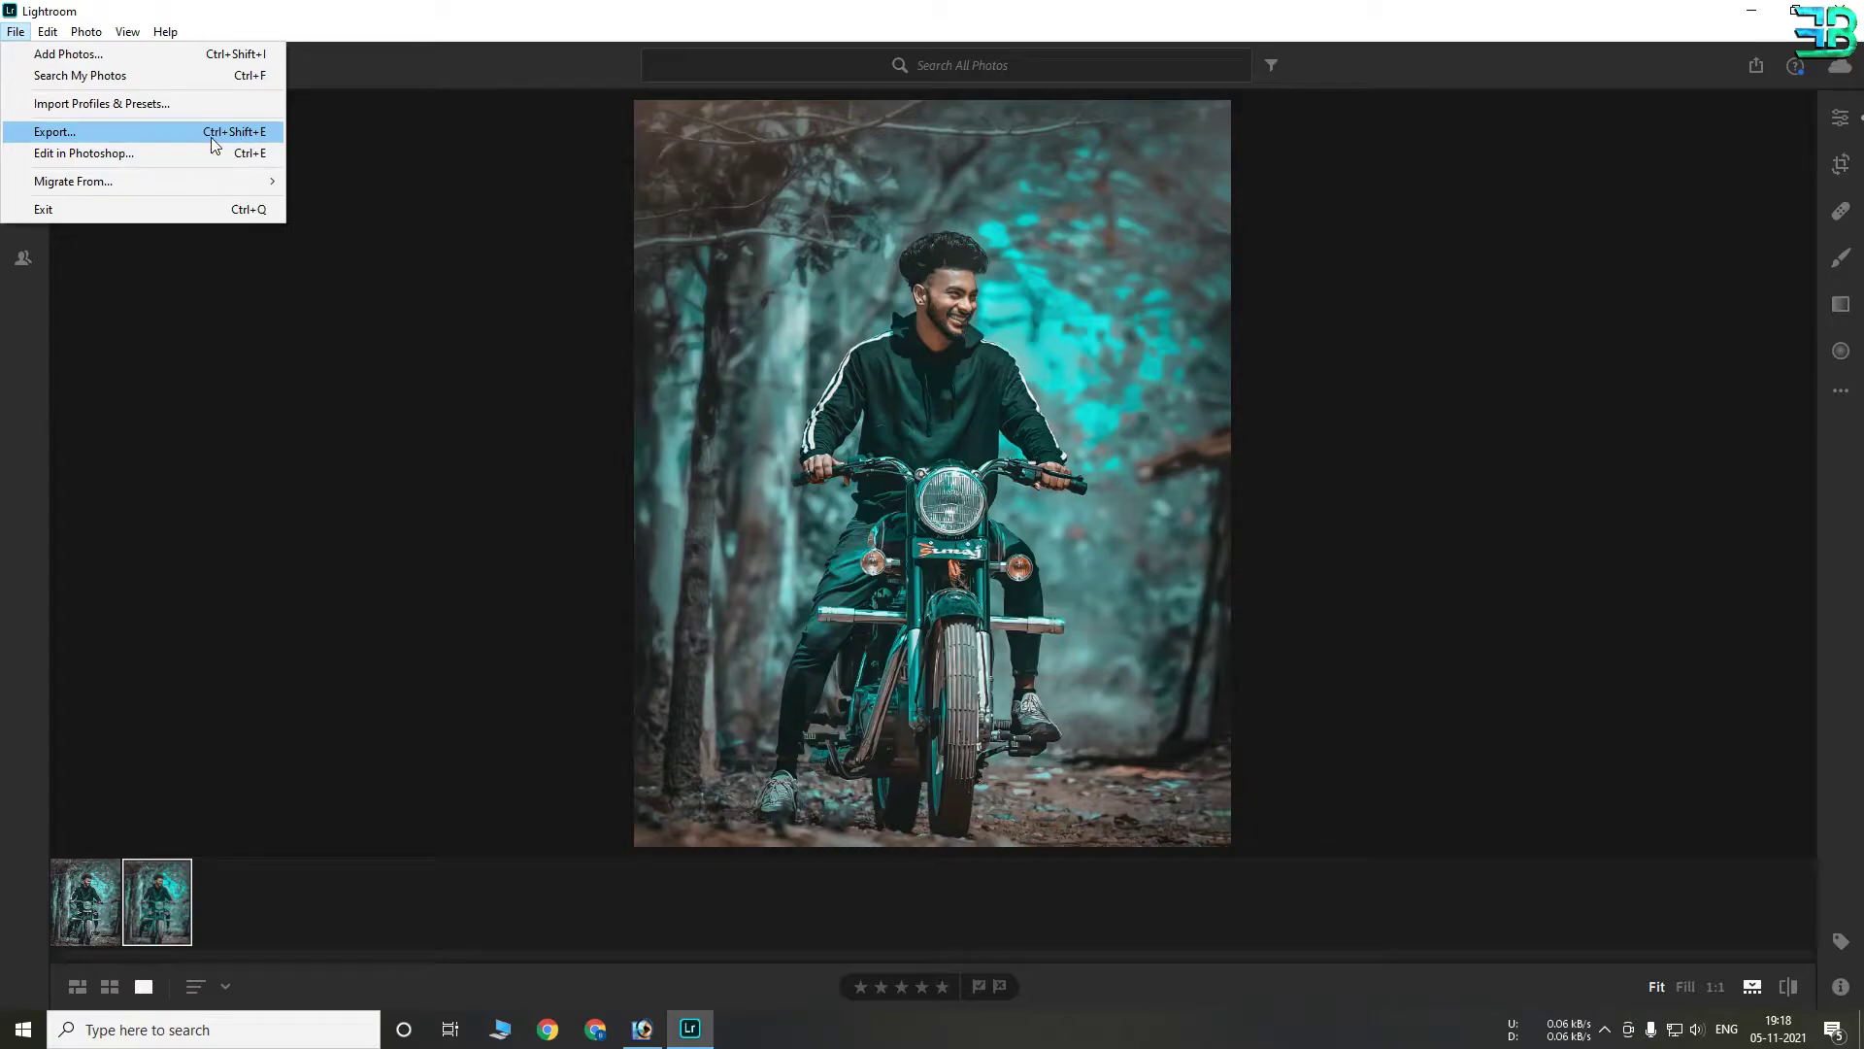
Set the export to JPG at full size and 100% quality
left_click(241, 132)
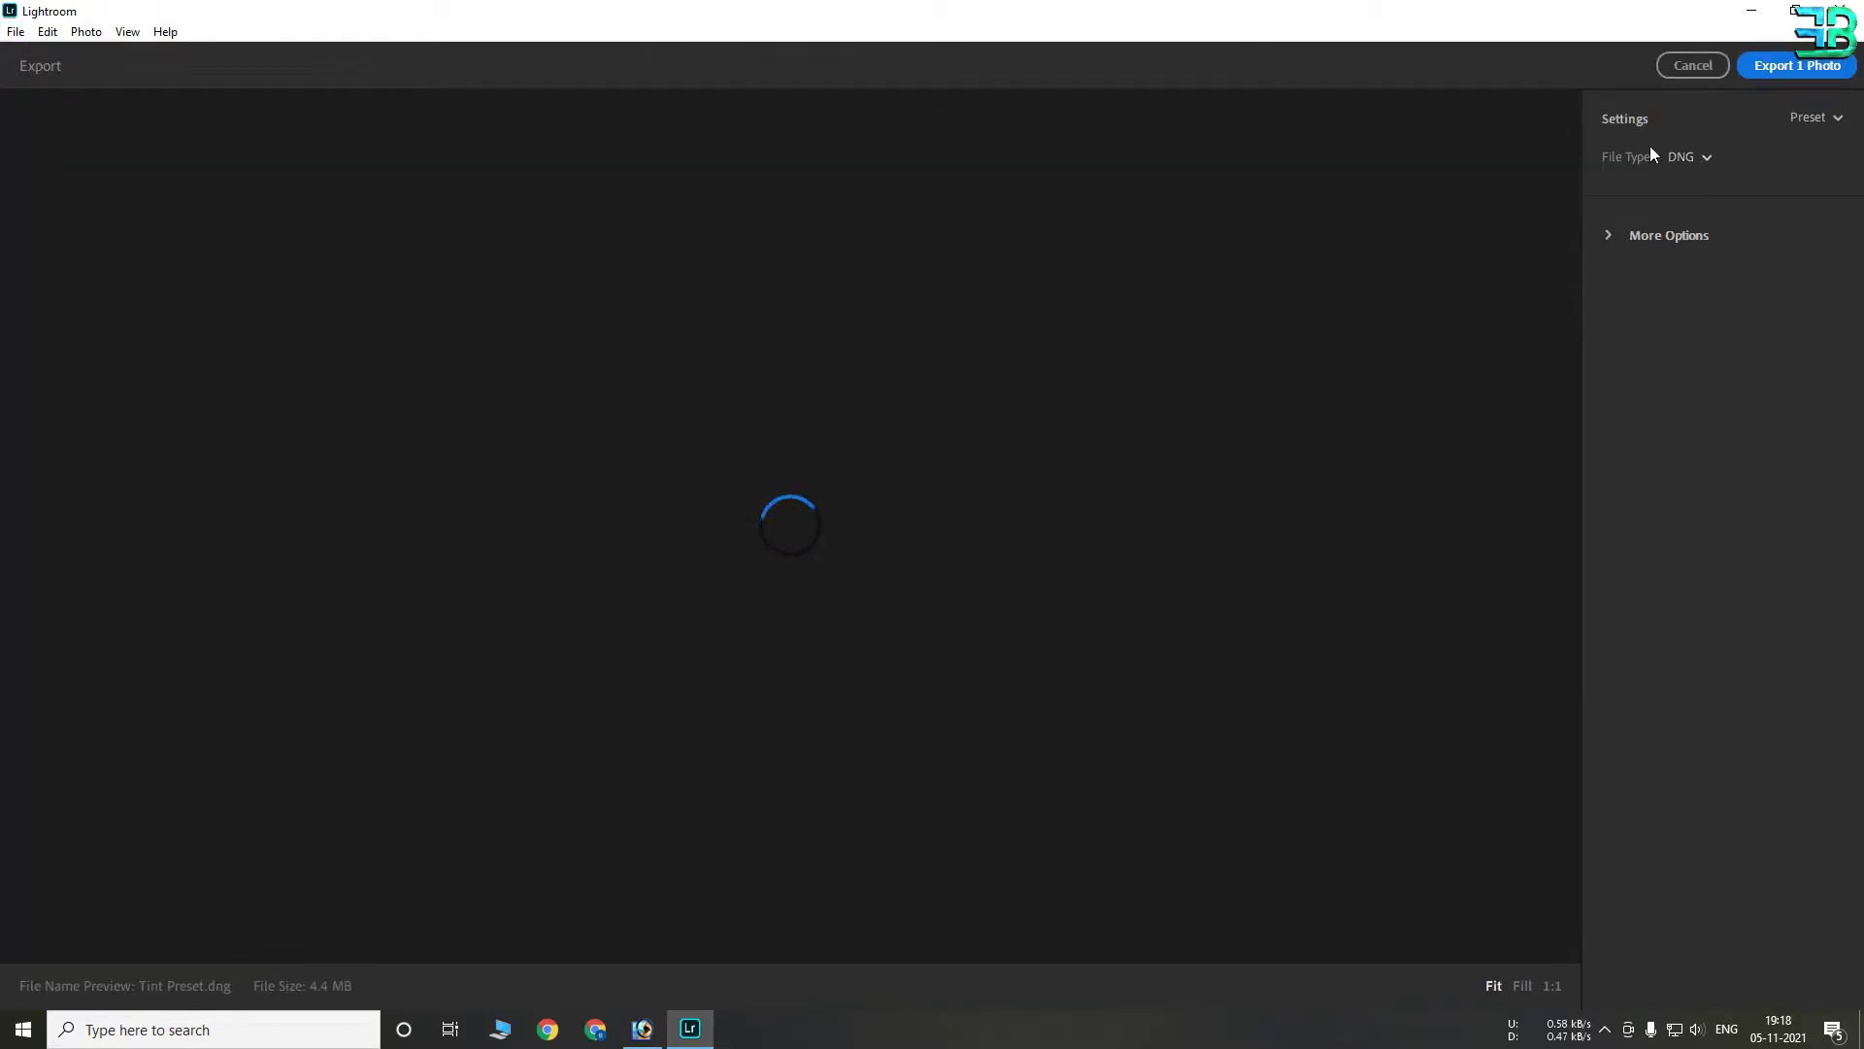
left_click(1709, 157)
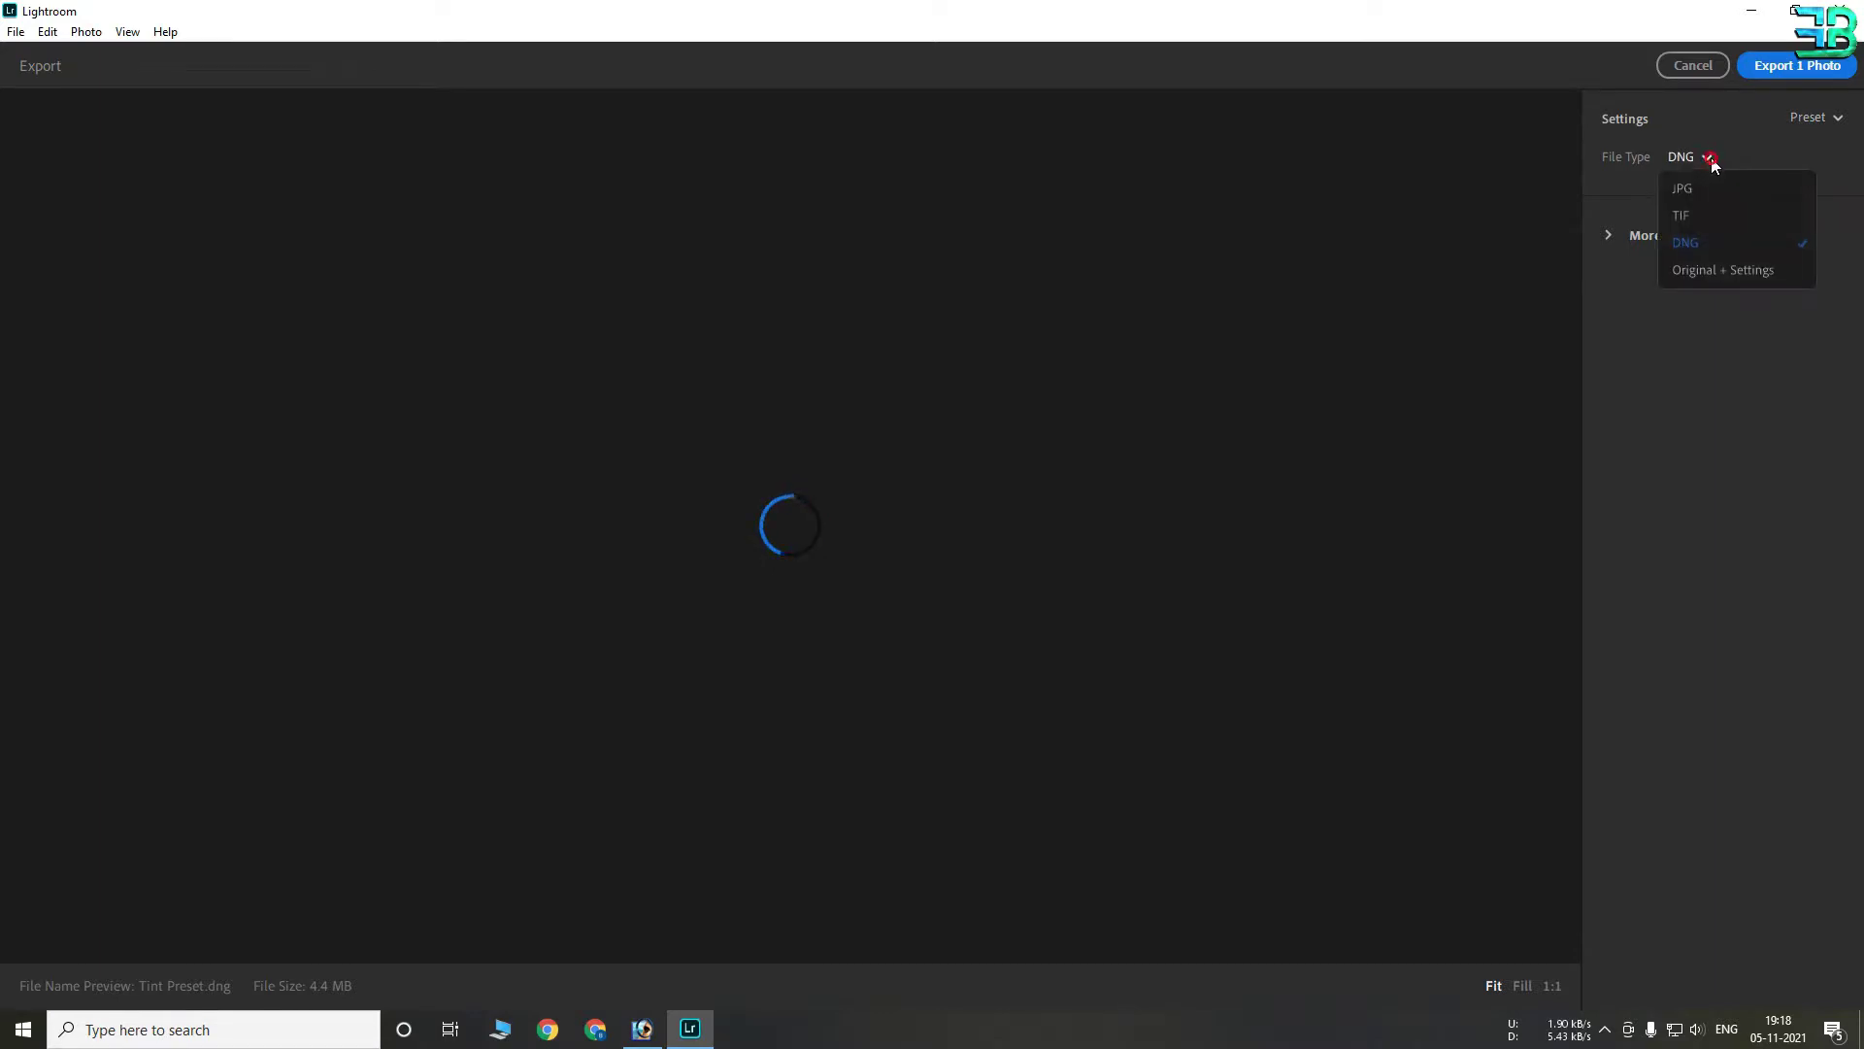
left_click(1707, 187)
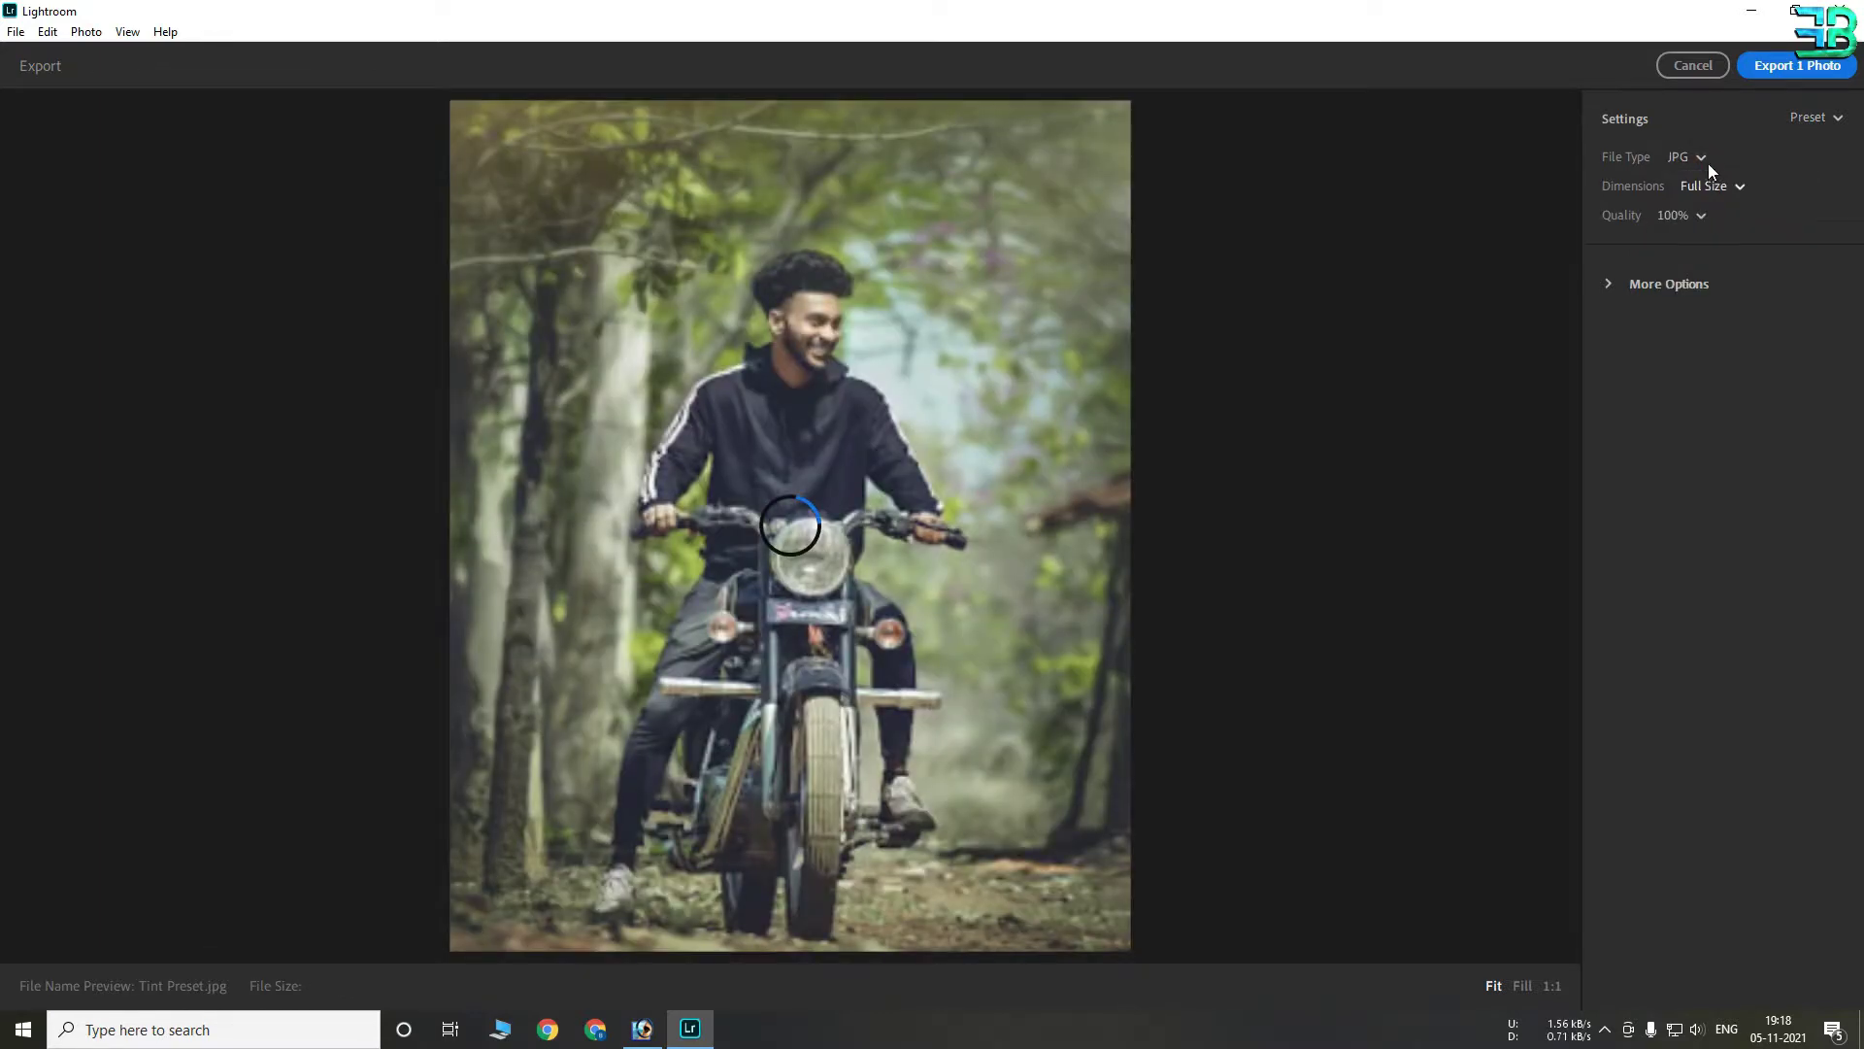
left_click(1702, 188)
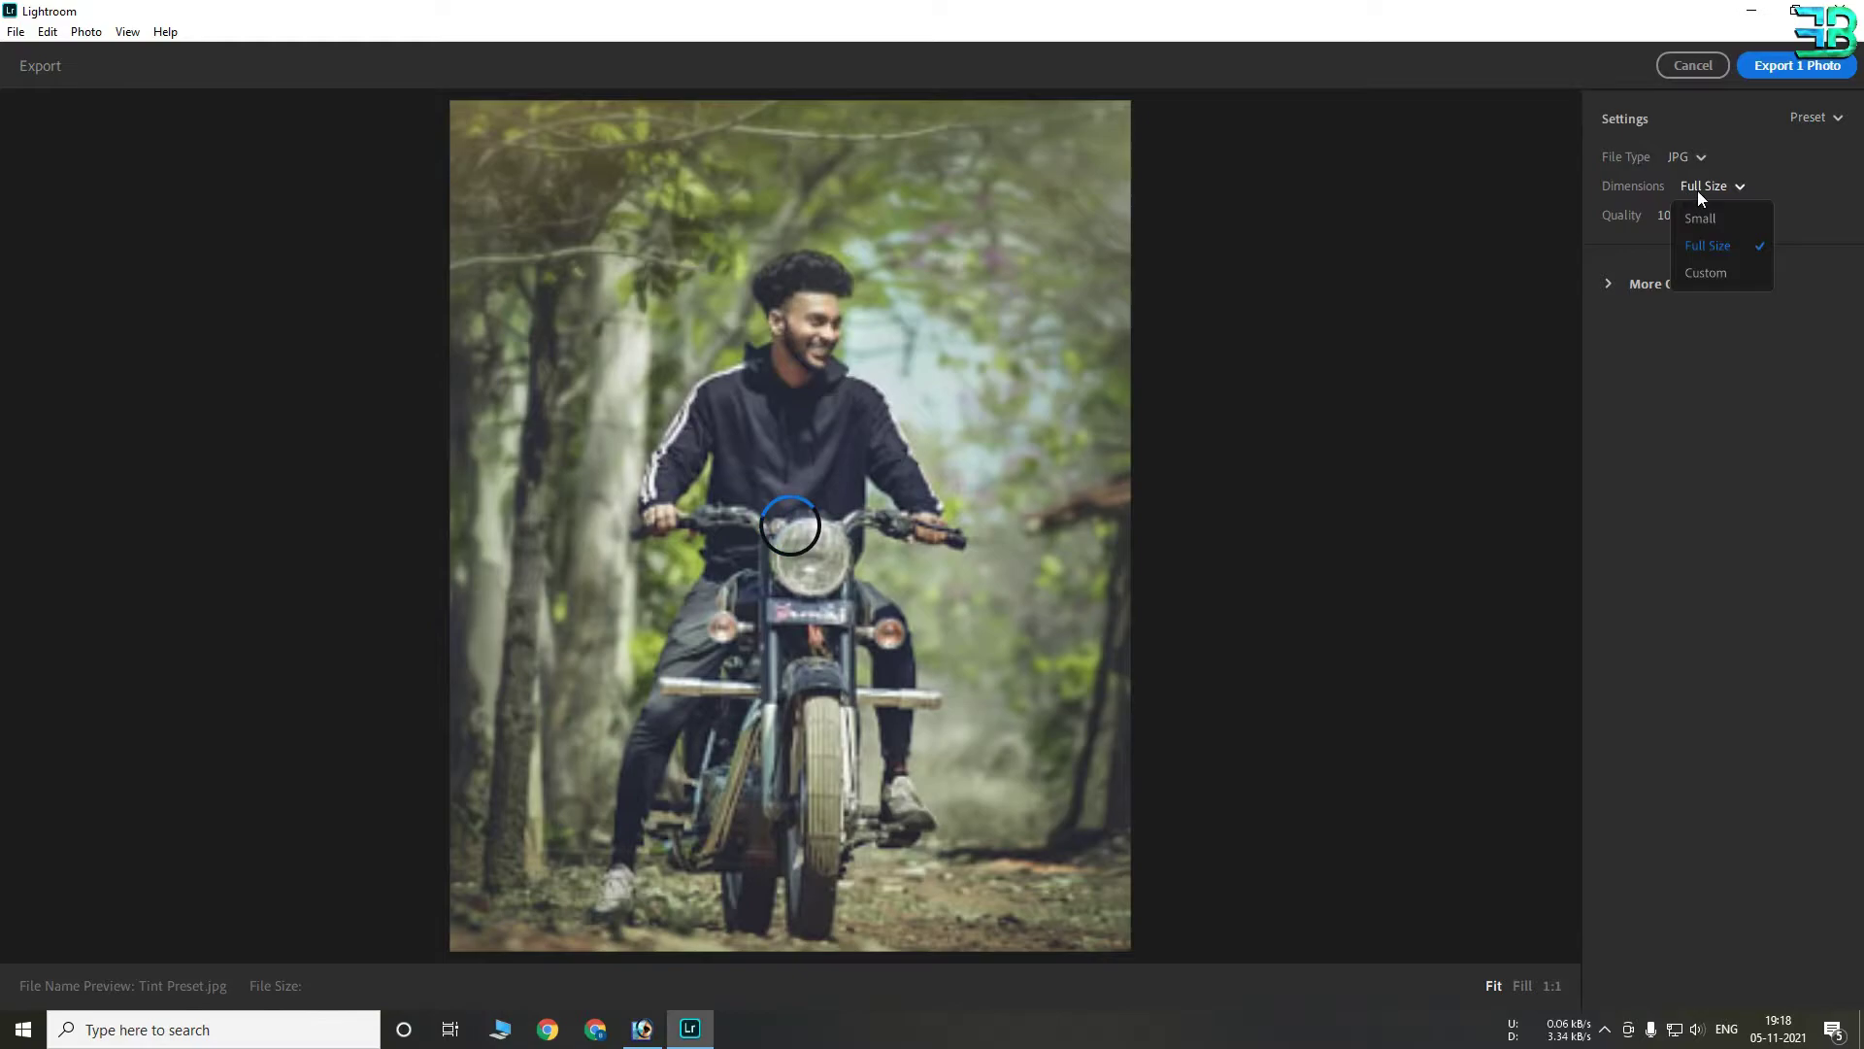
left_click(1715, 246)
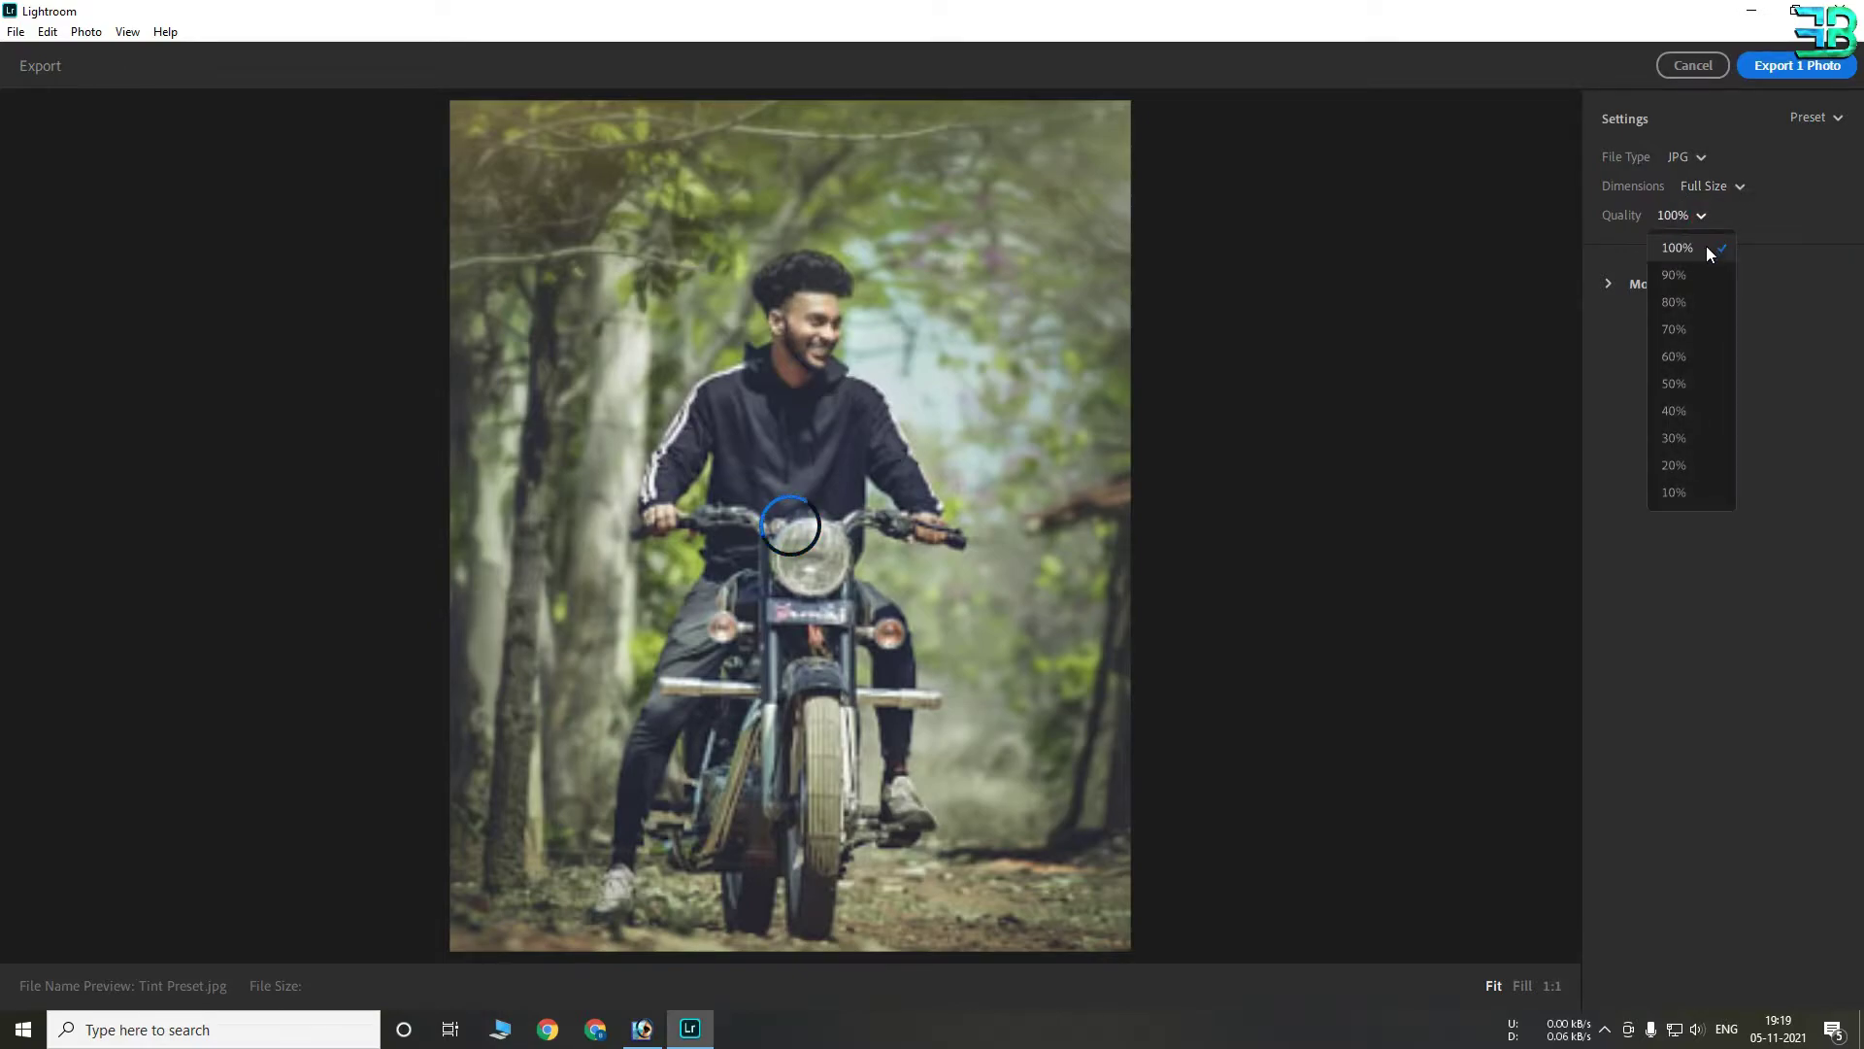
left_click(1709, 248)
left_click(1608, 283)
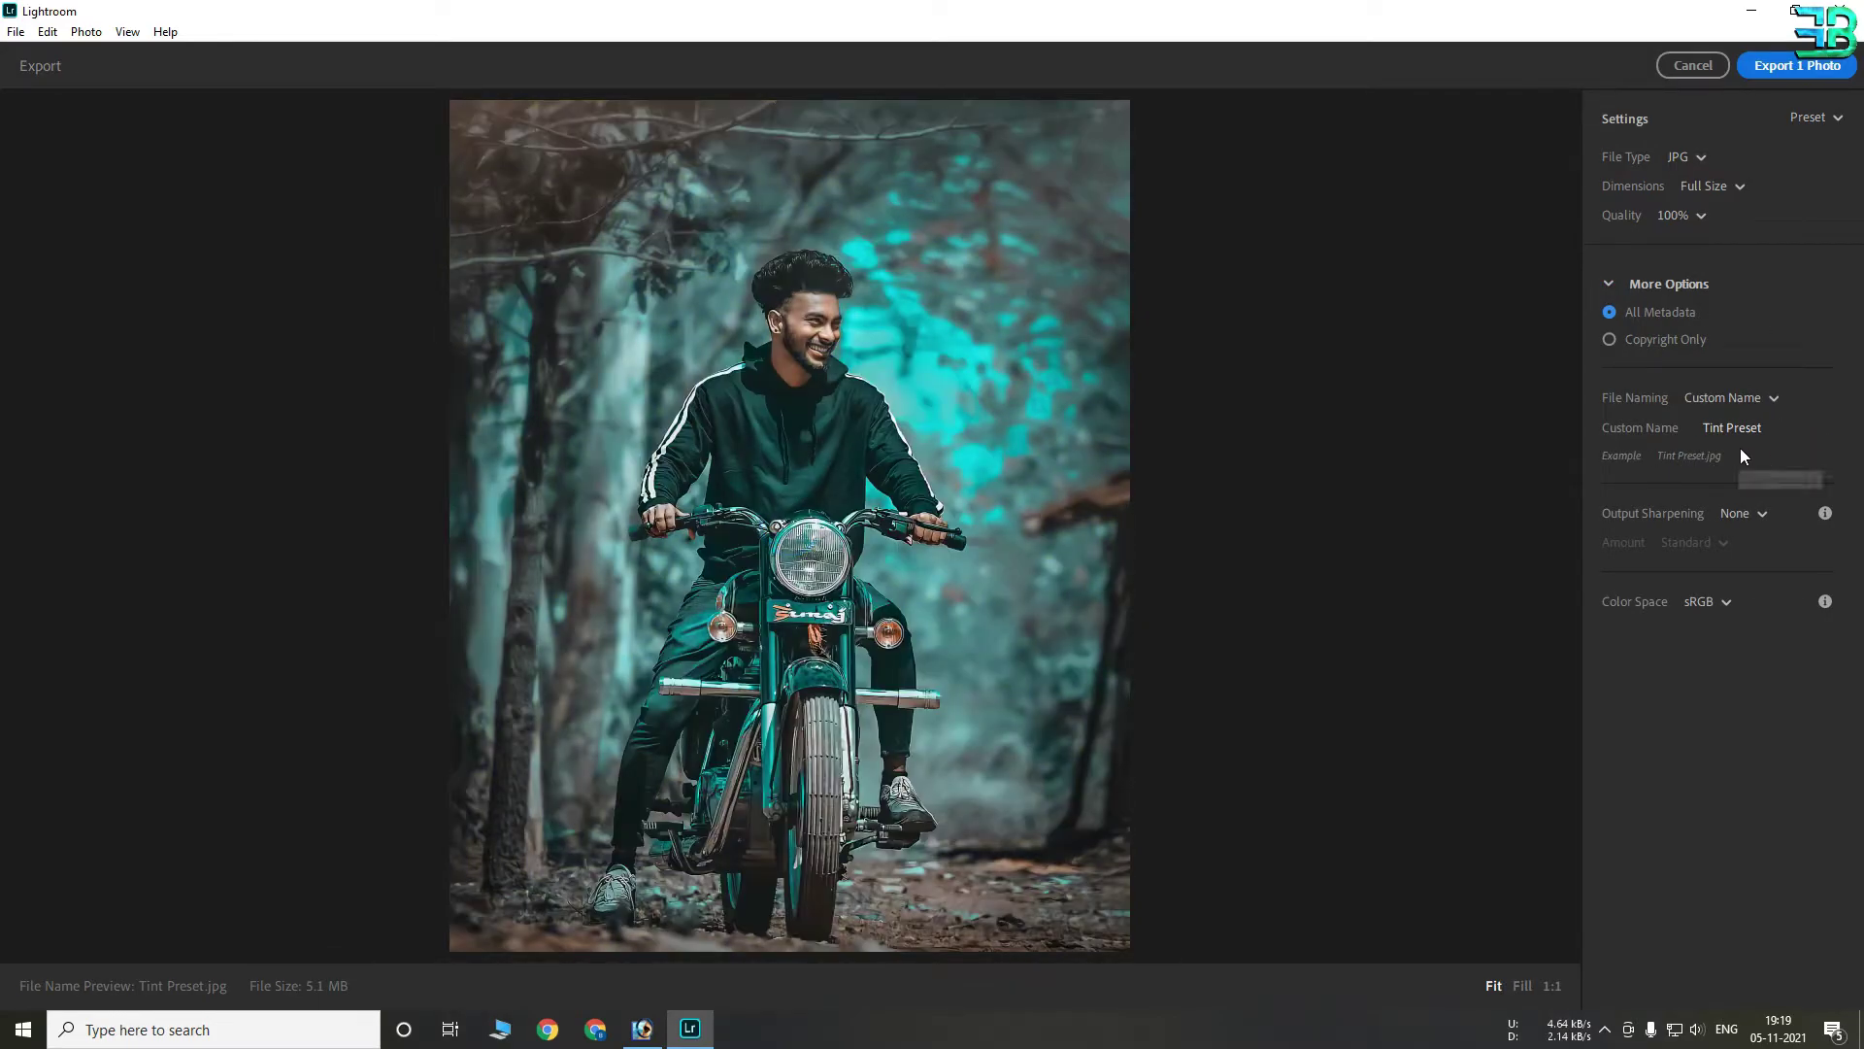
Set the custom file name to Final Copy and export it to the Desktop
left_click_drag(1777, 428, 1682, 430)
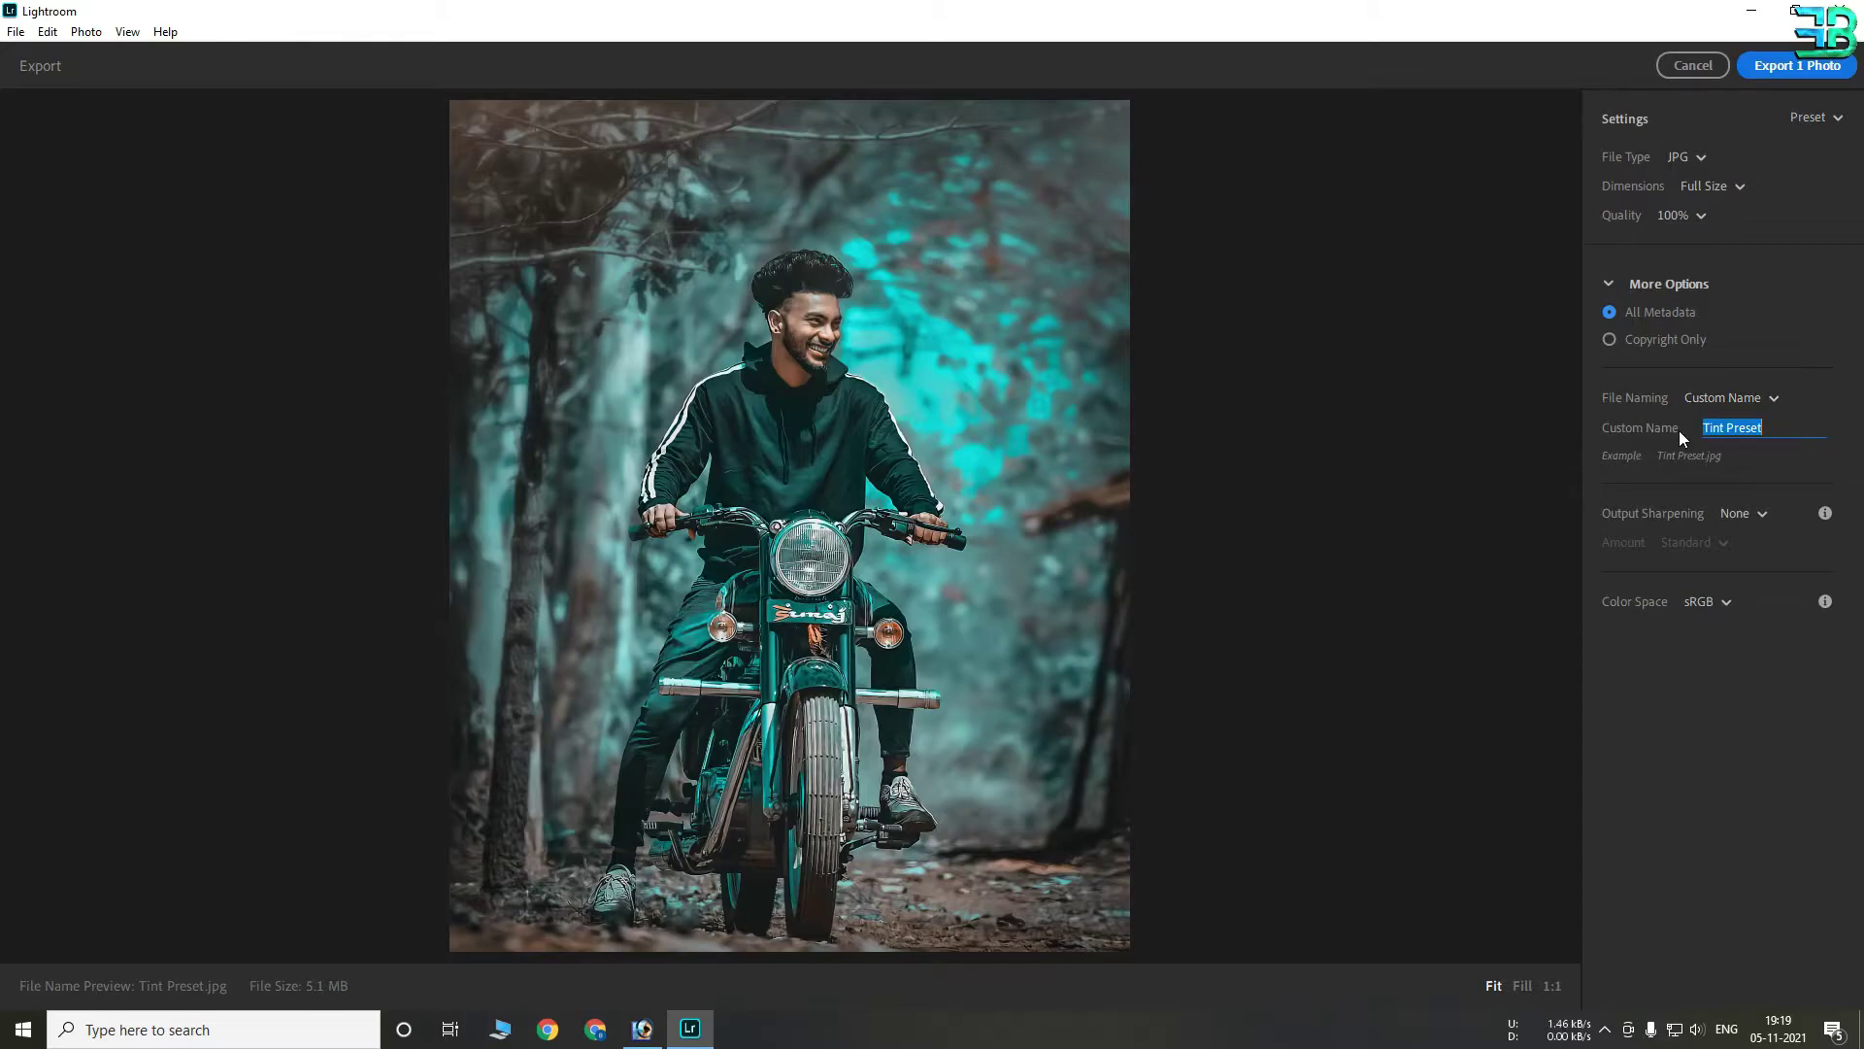
type("11000")
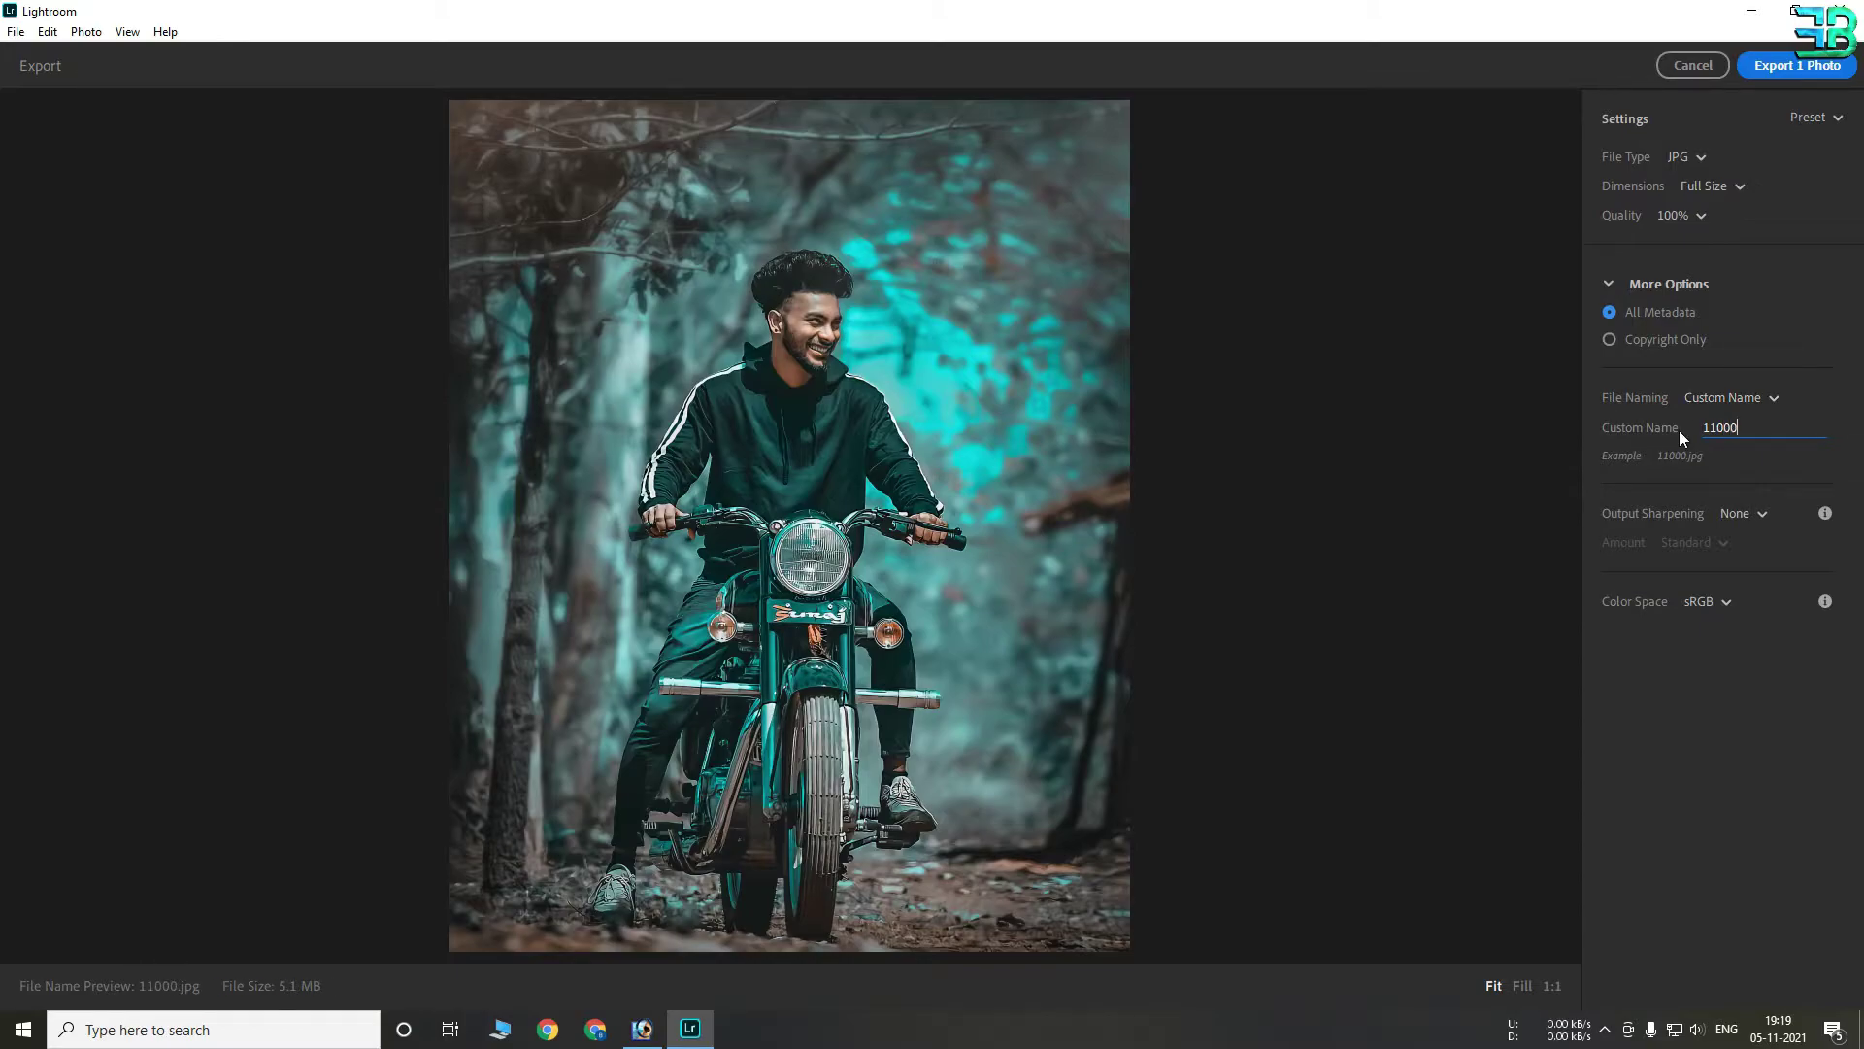
key("BackSpace")
key("BackSpace")
key("BackSpace")
key("BackSpace")
key("BackSpace")
type("Final ")
type("Copy")
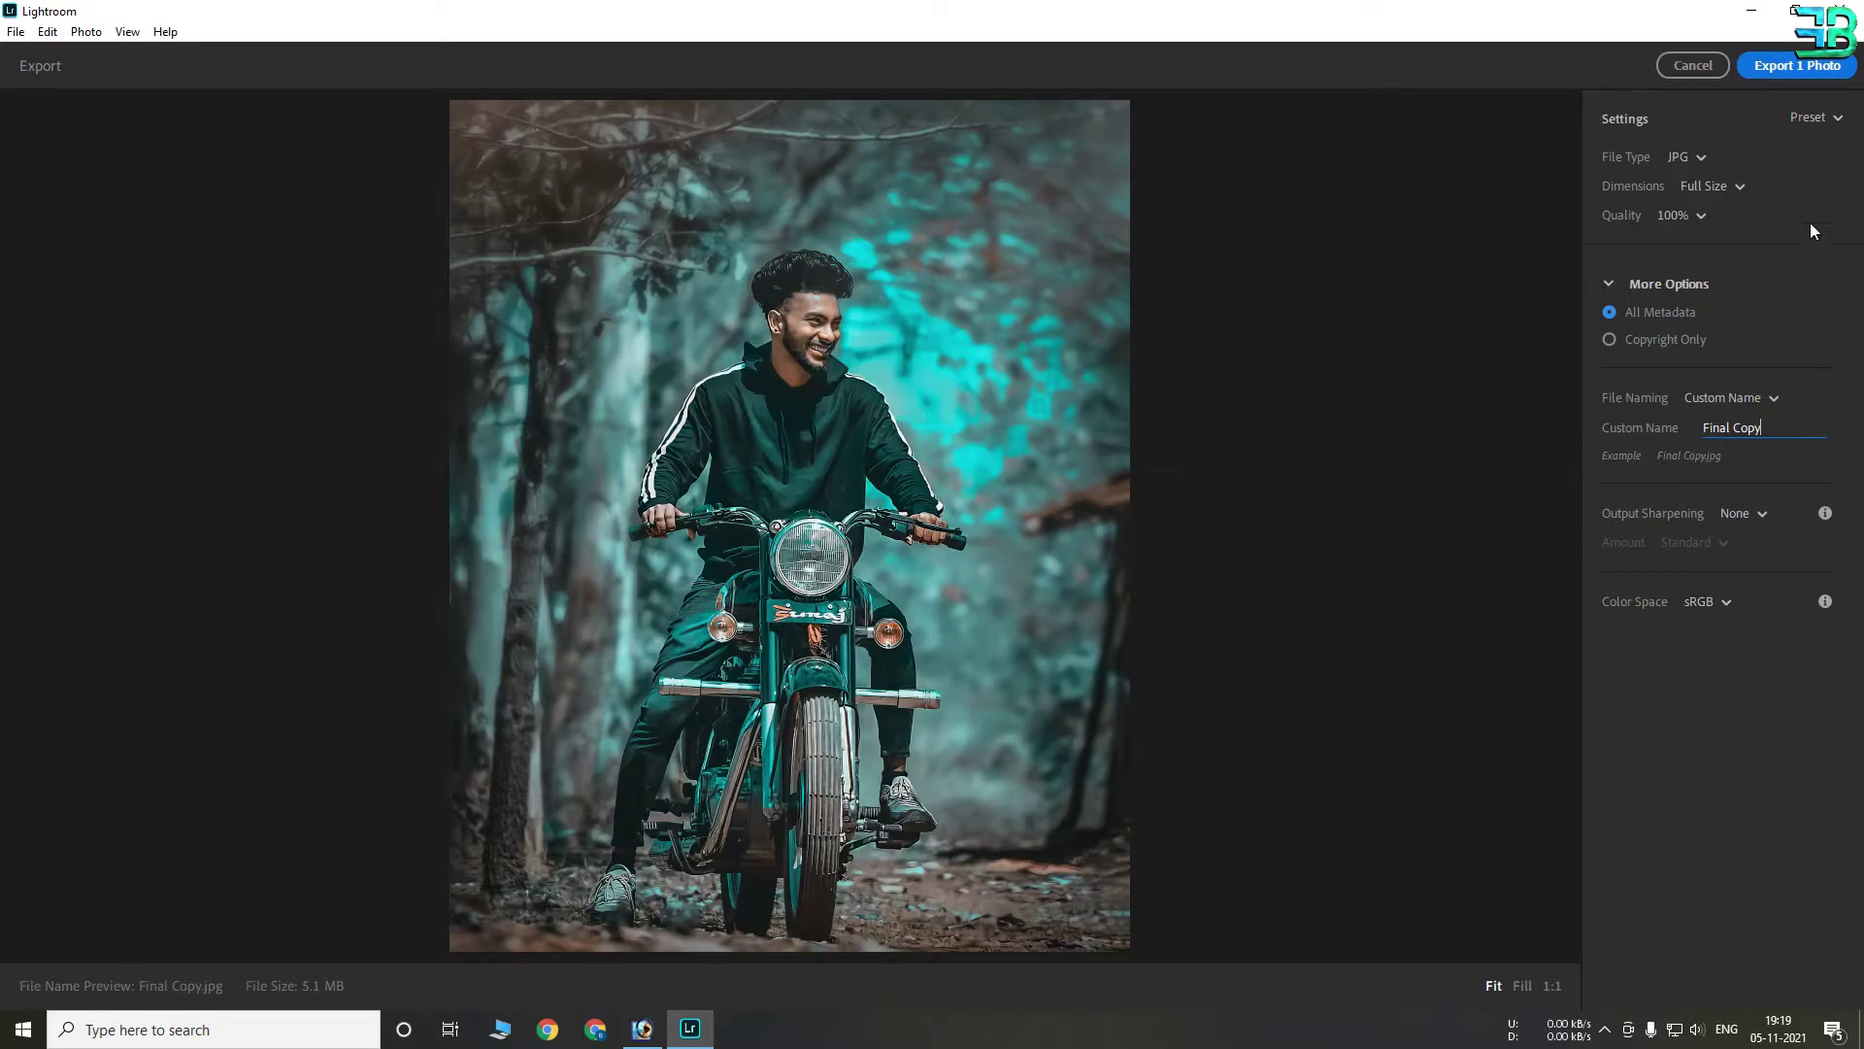
left_click(1823, 68)
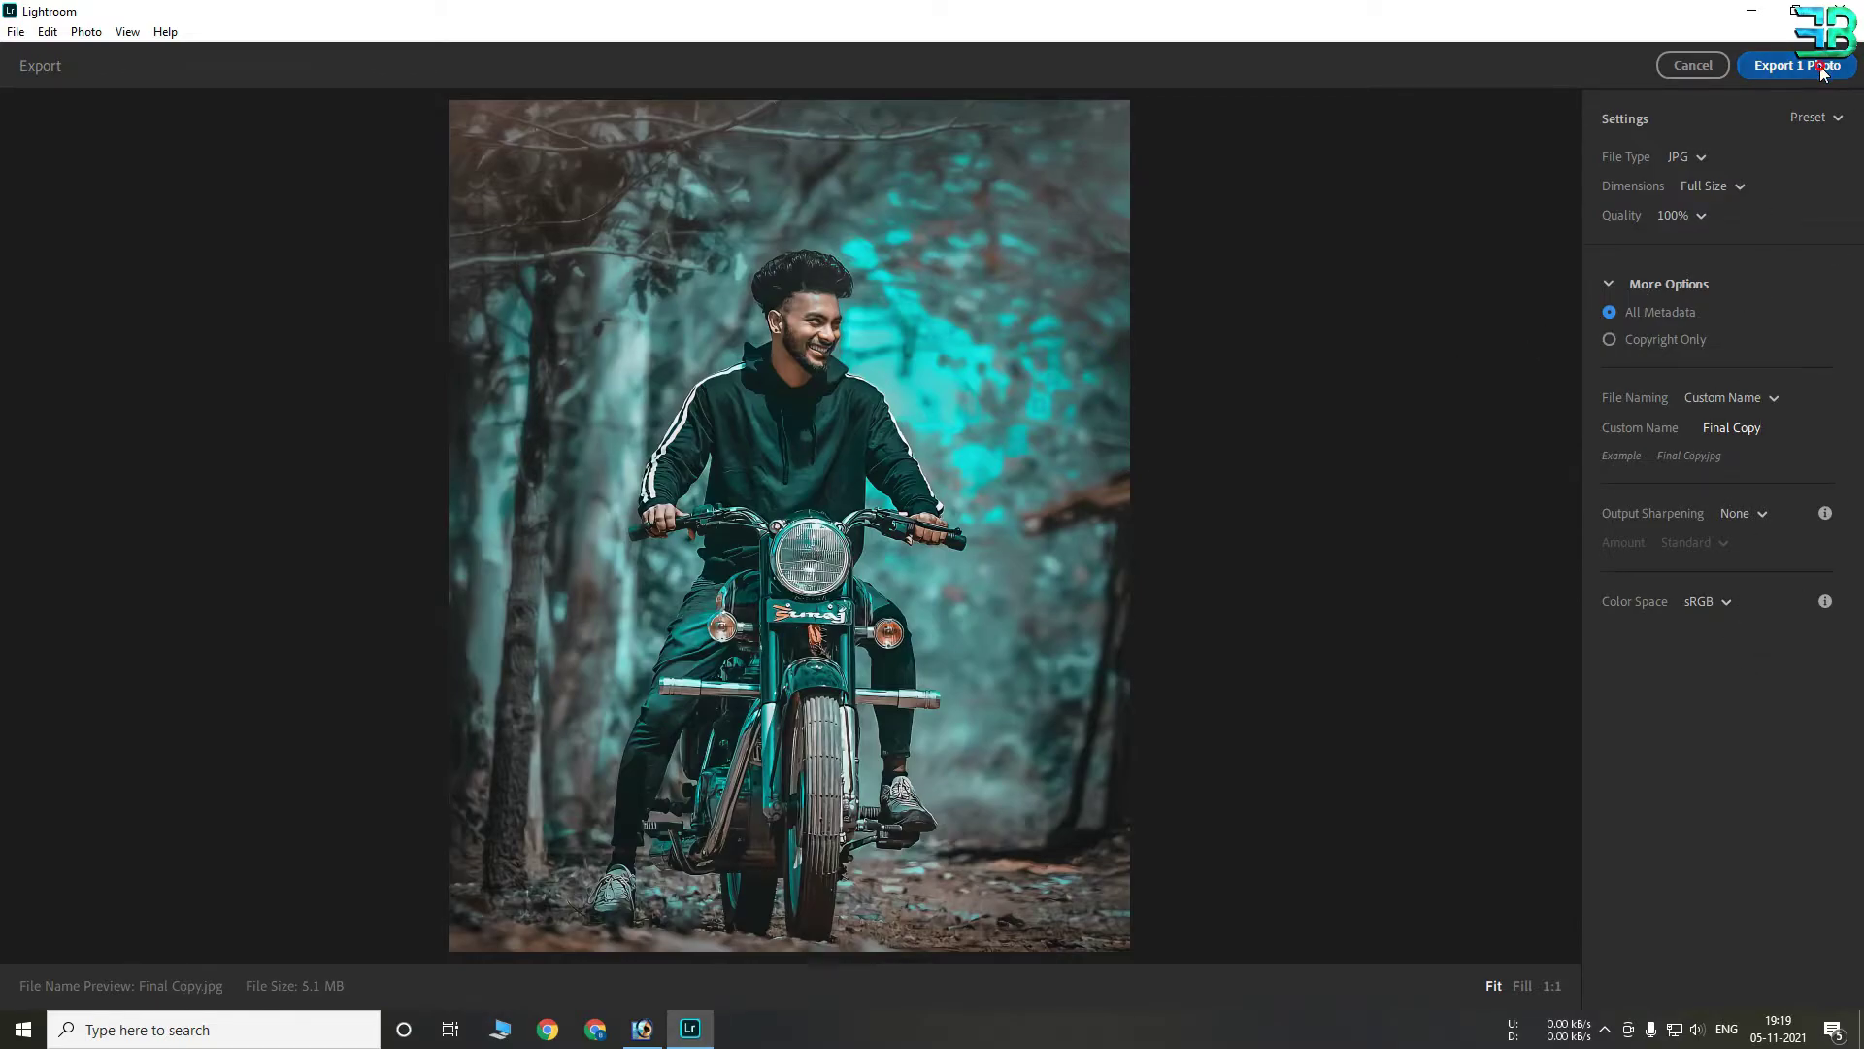
mouse_move(689, 470)
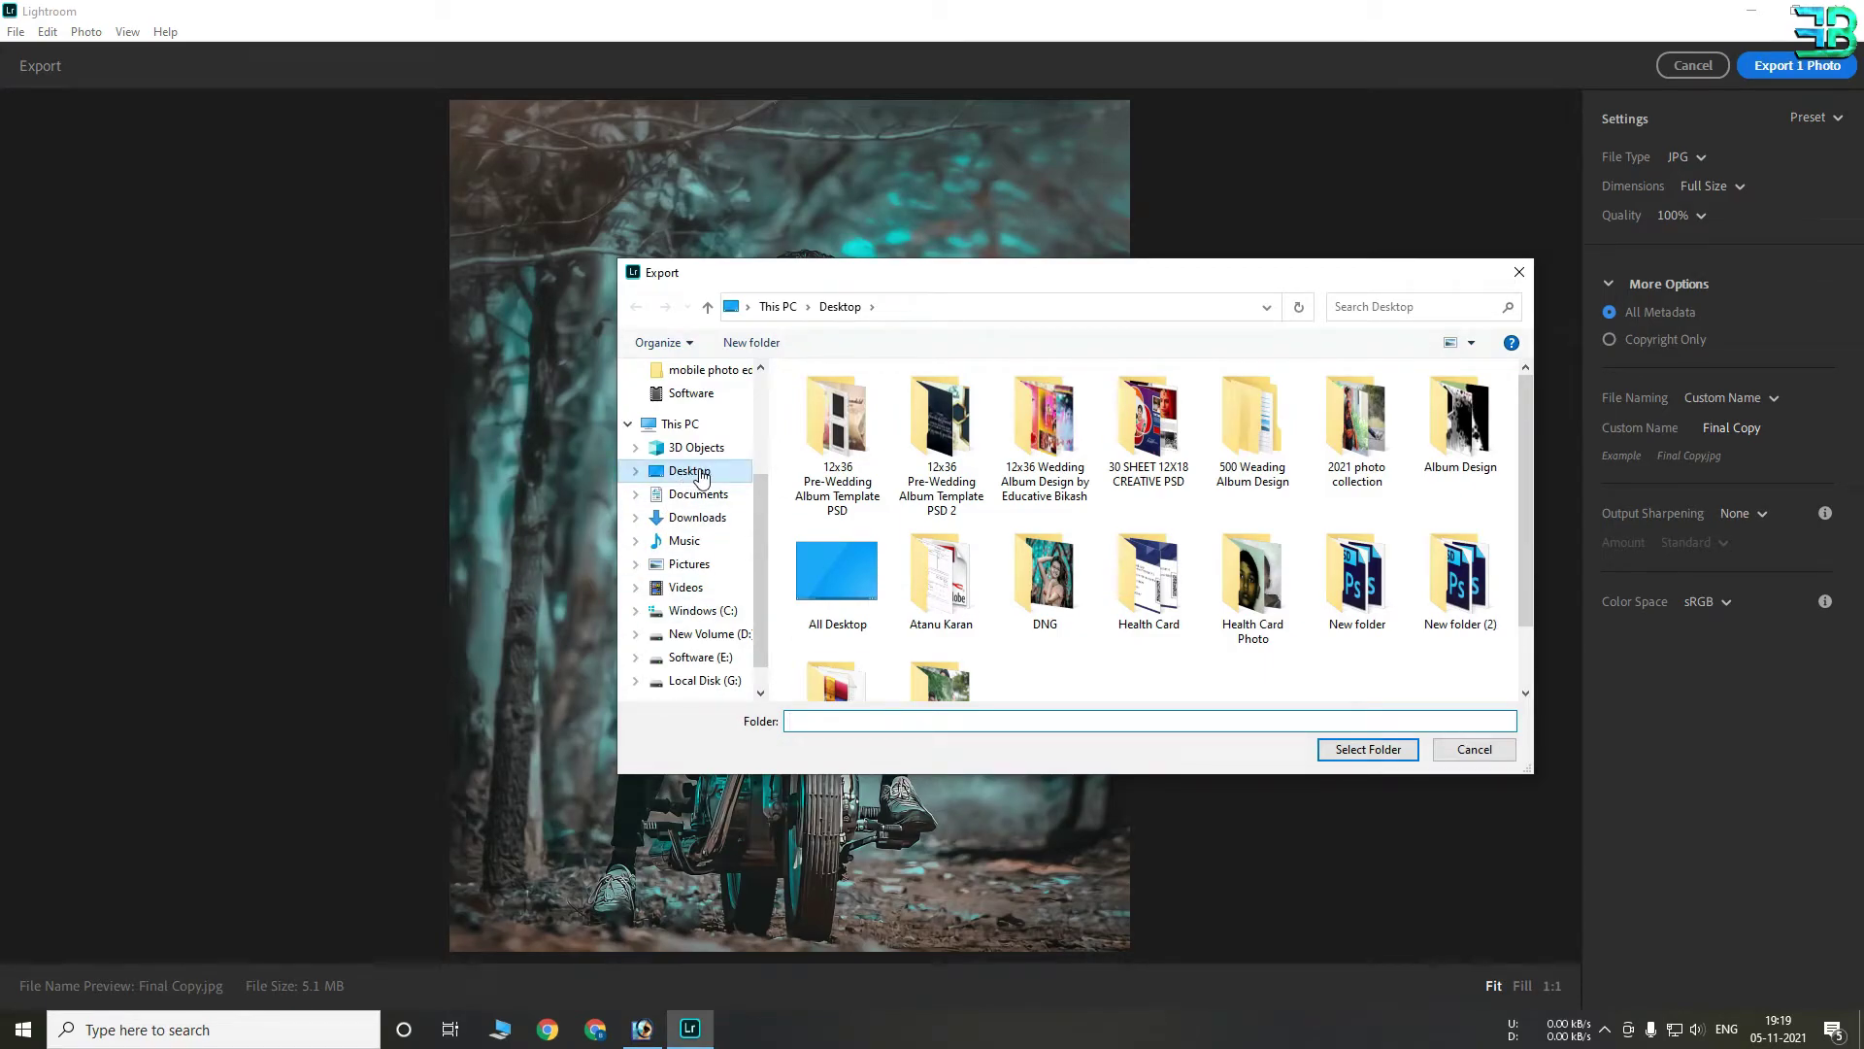
left_click(701, 474)
left_click(1367, 749)
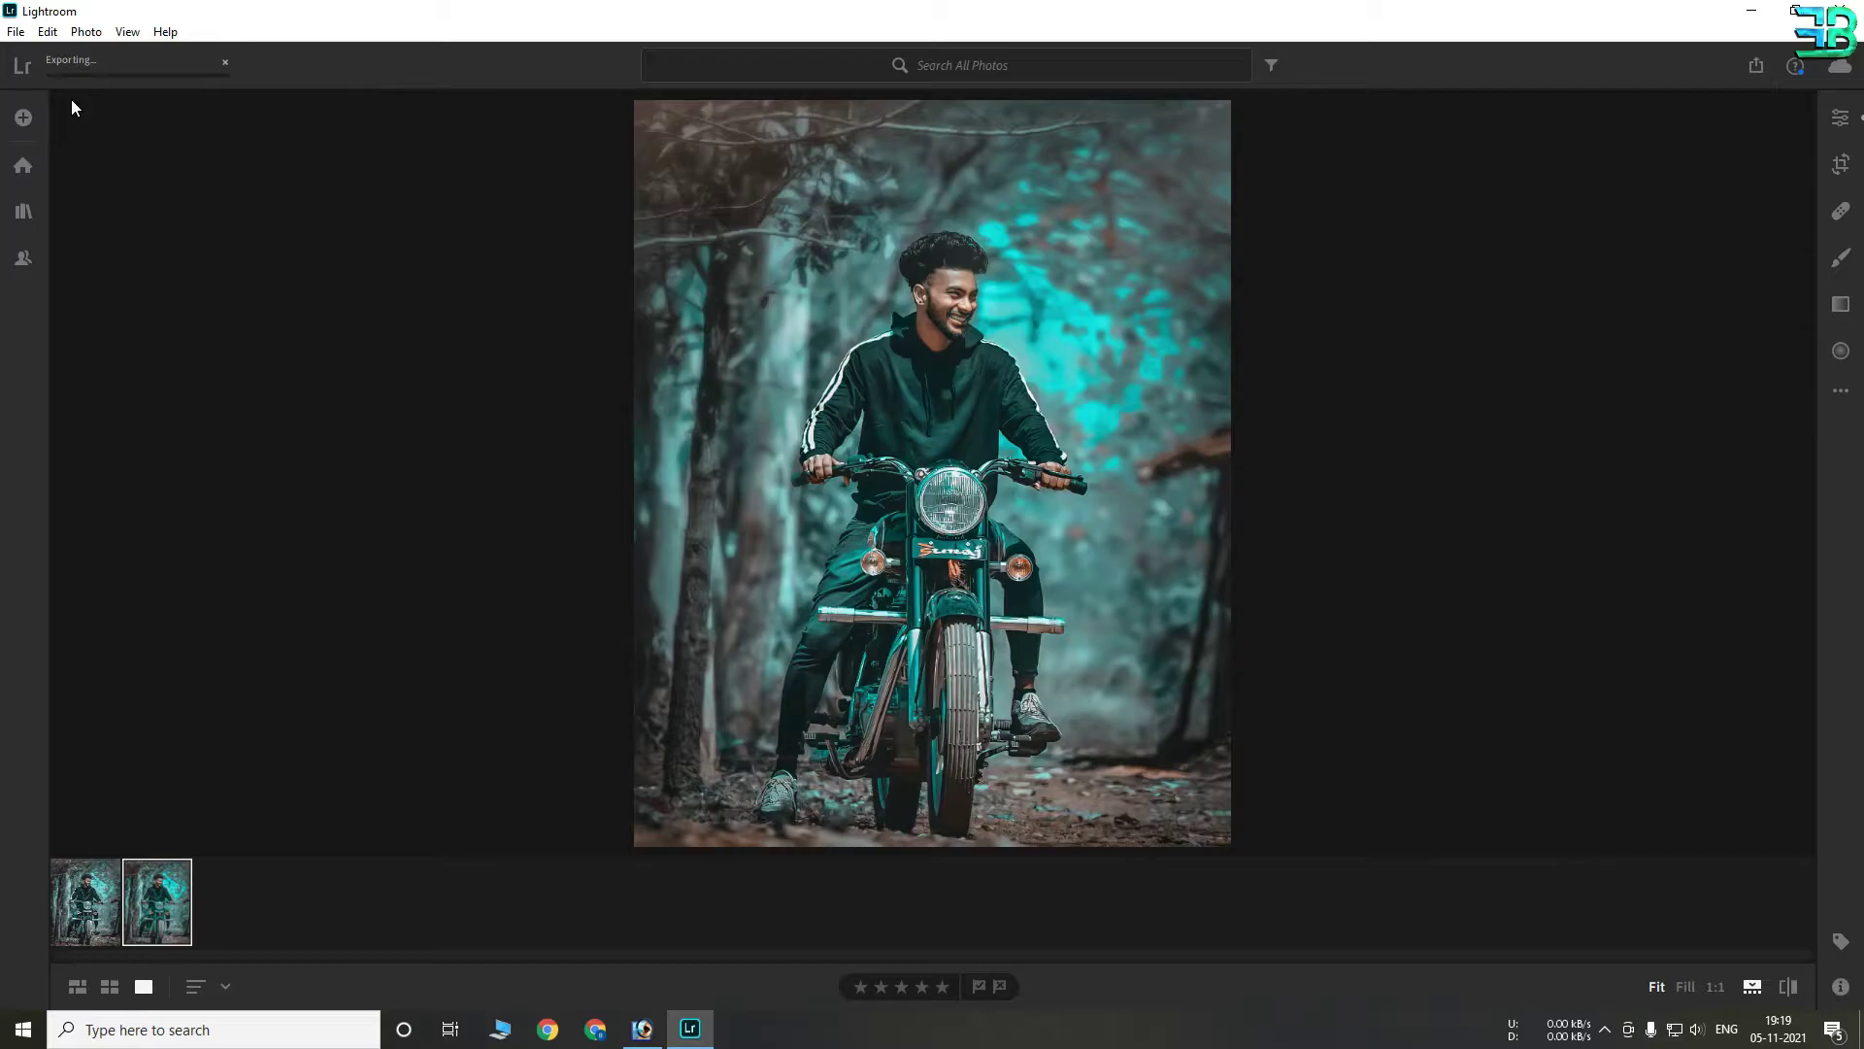
Open the exported Final Copy.jpg from the desktop in the photo viewer, then close it
left_click(1759, 9)
right_click(742, 358)
left_click(740, 356)
double_click(183, 277)
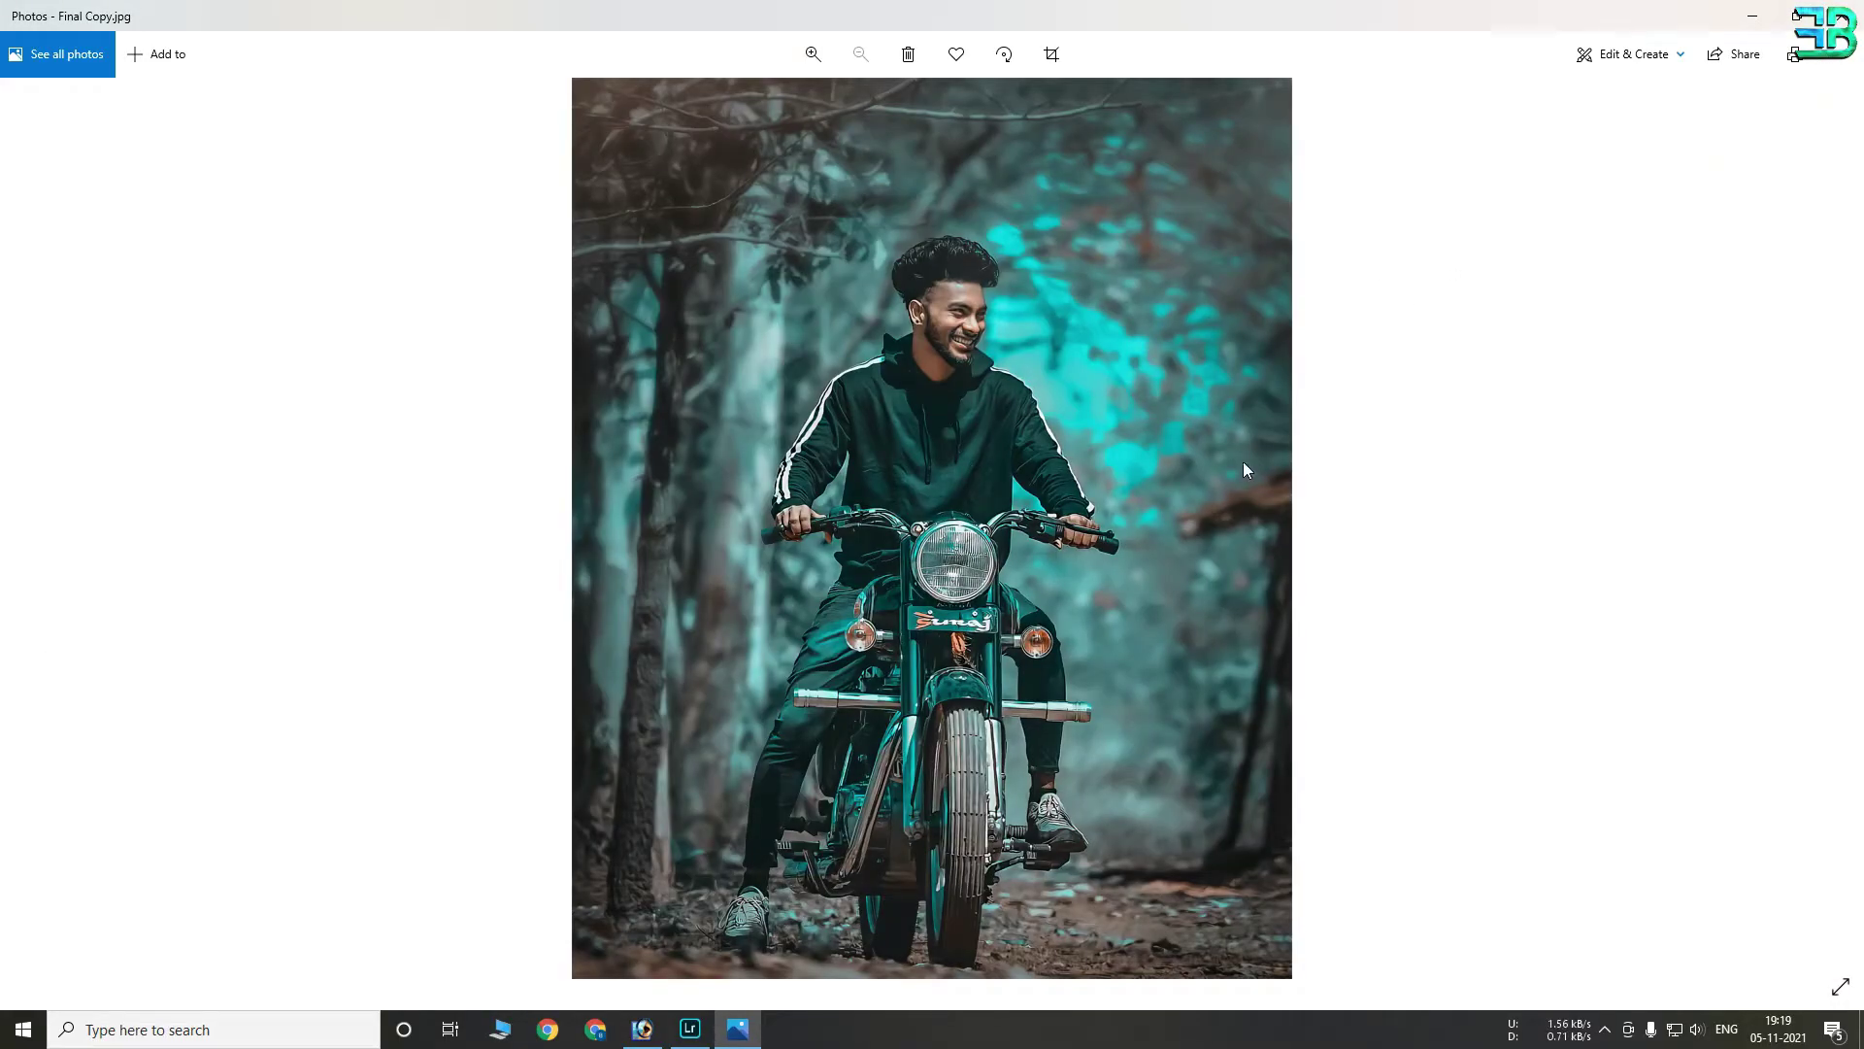
left_click(1841, 15)
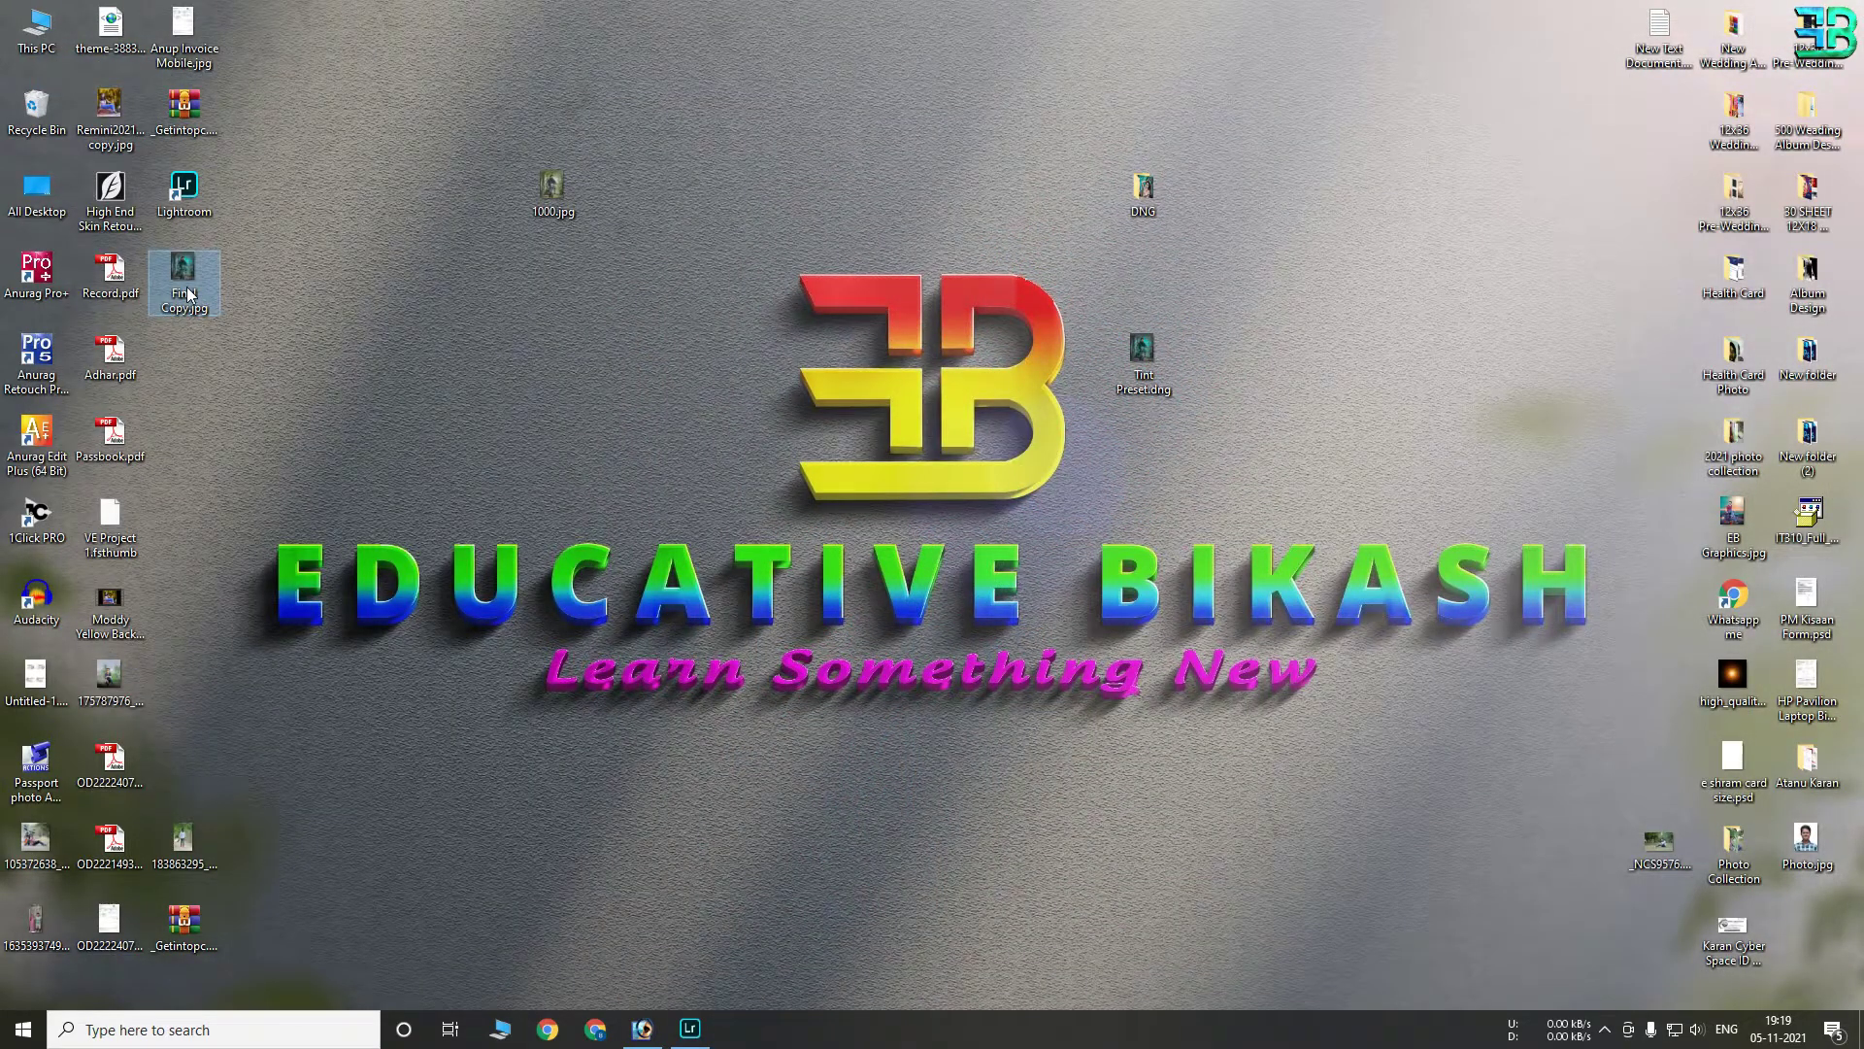
Drag Final Copy.jpg from the desktop onto the Photoshop taskbar icon
left_click_drag(214, 277, 651, 1042)
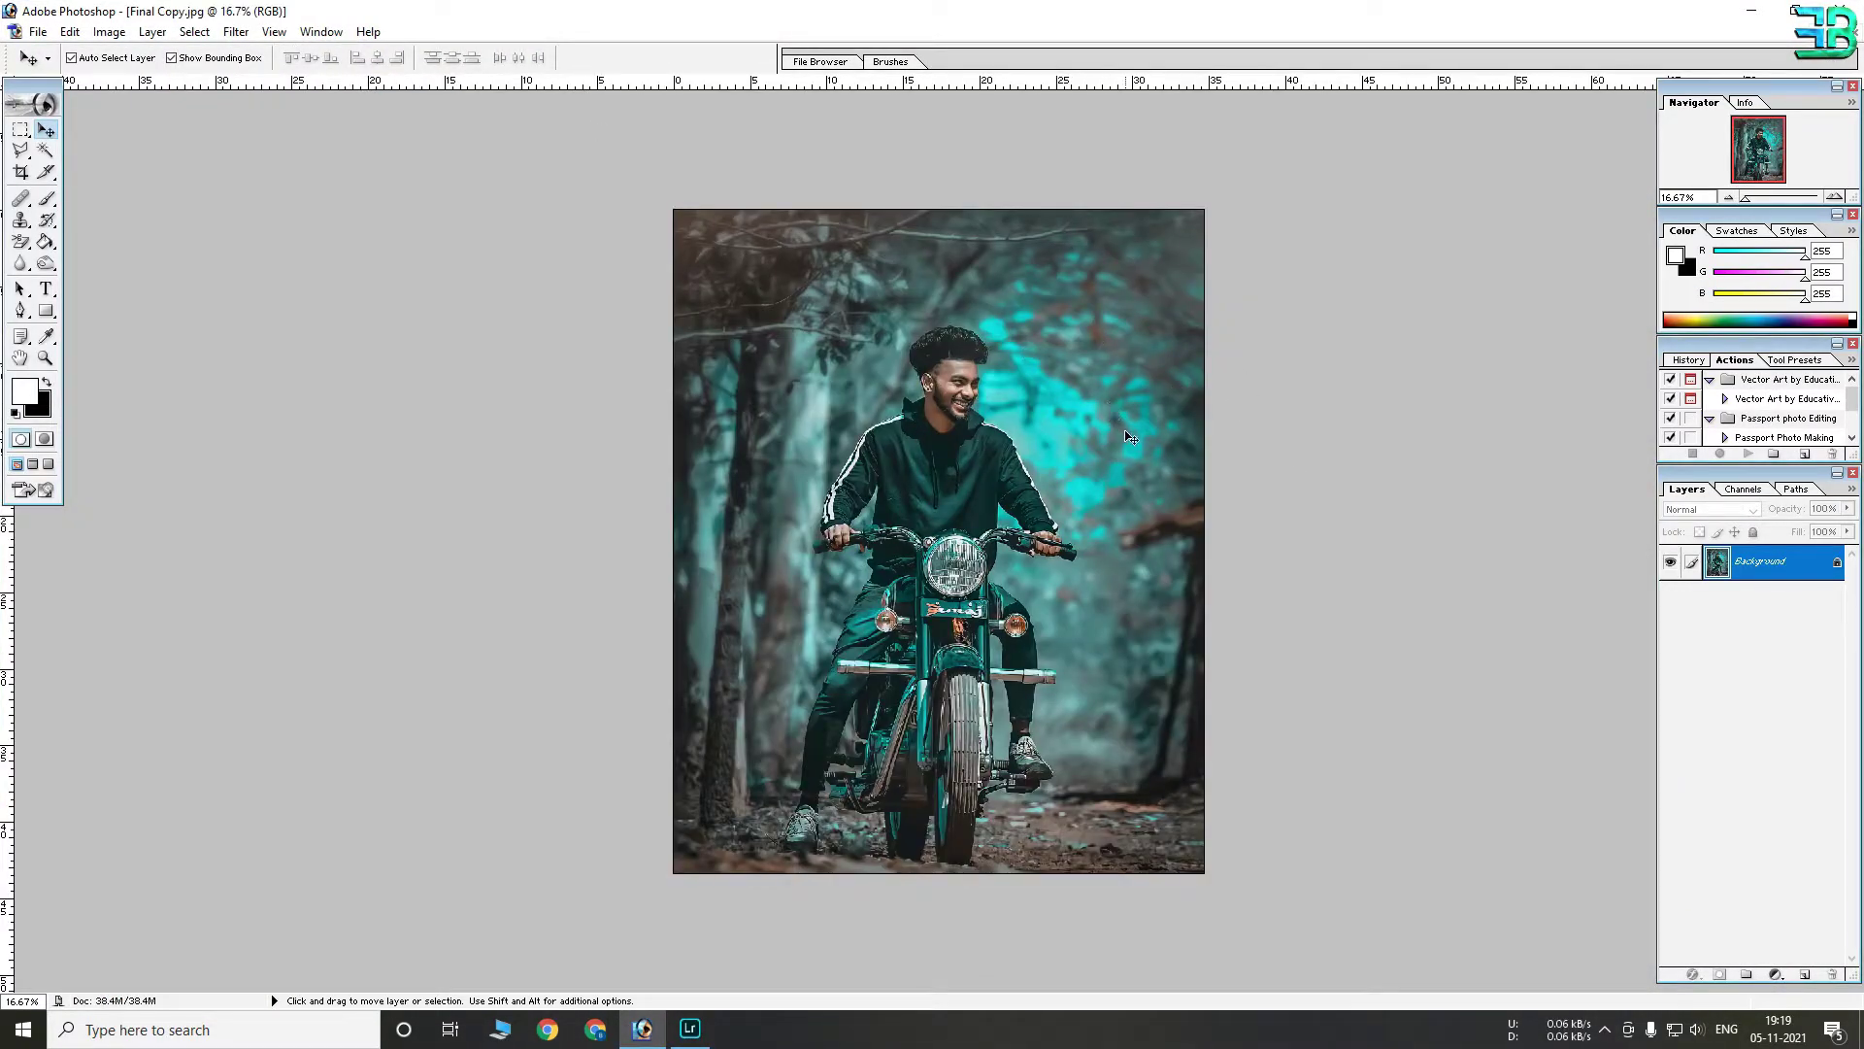
key("ctrl+plus")
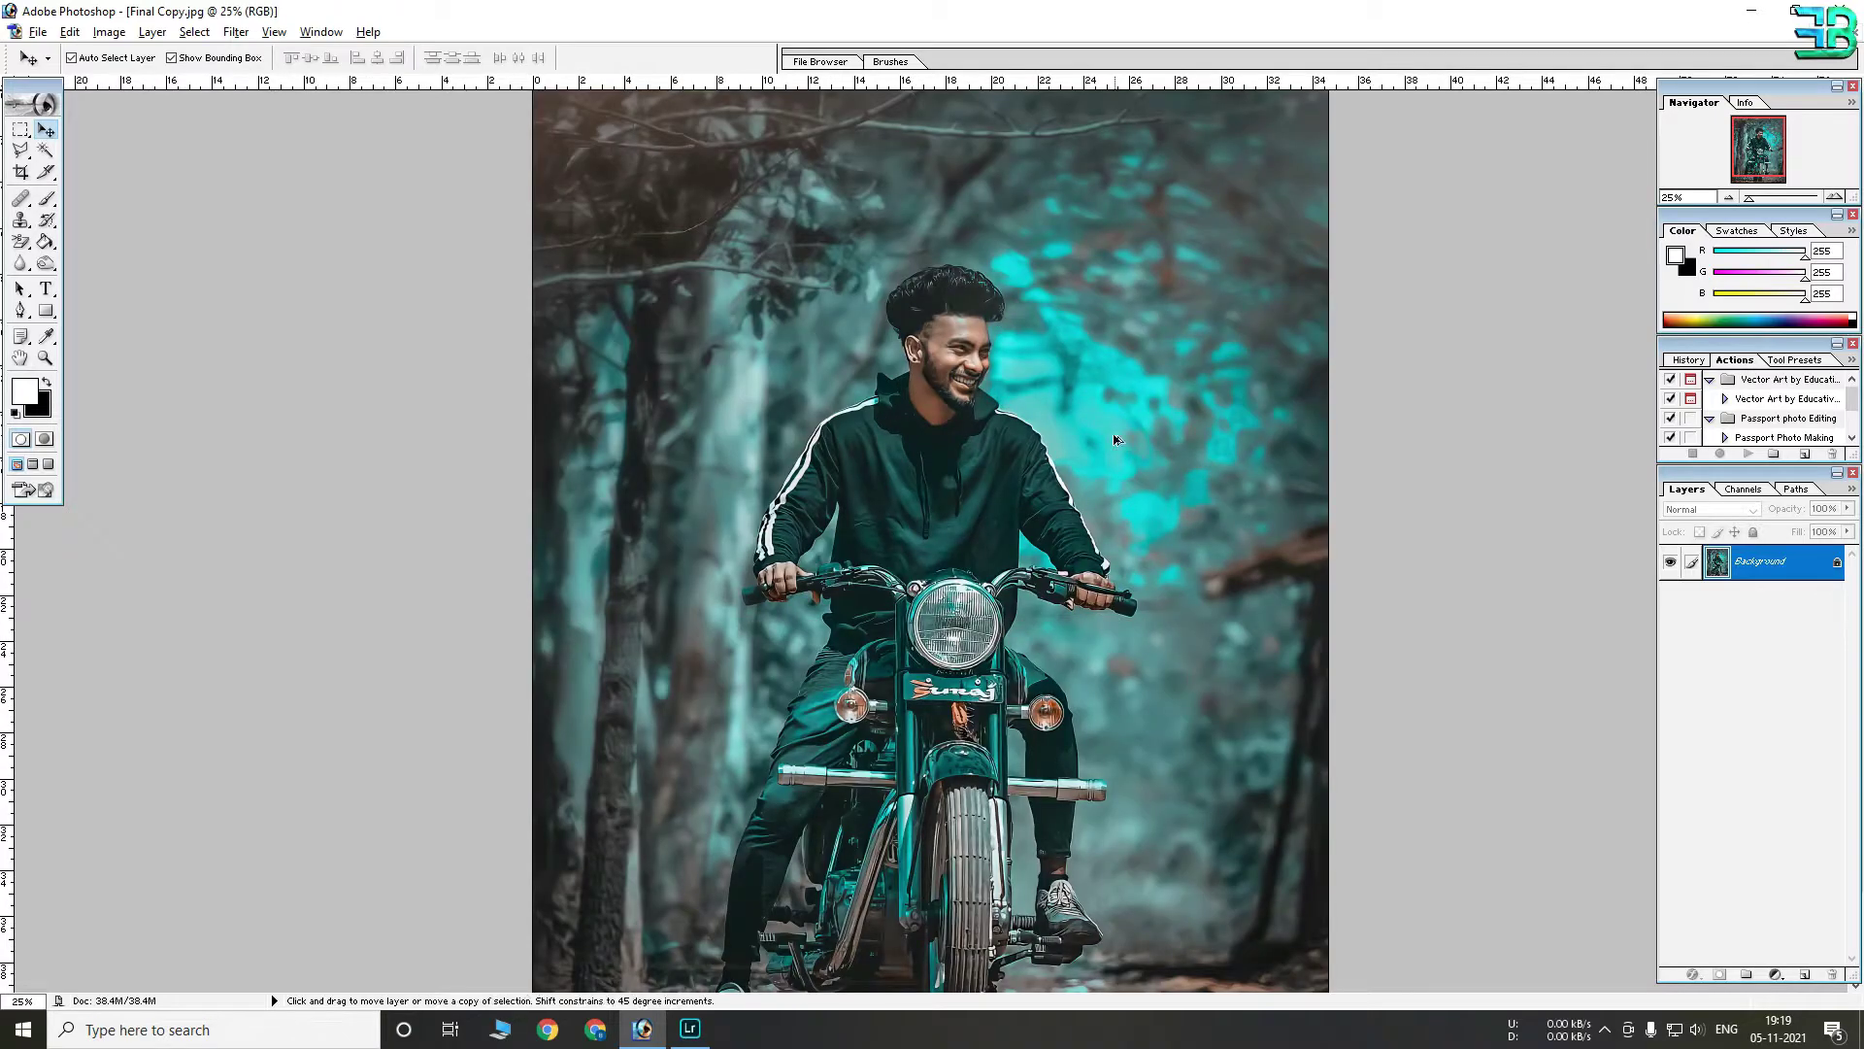
left_click(1114, 437, "alt")
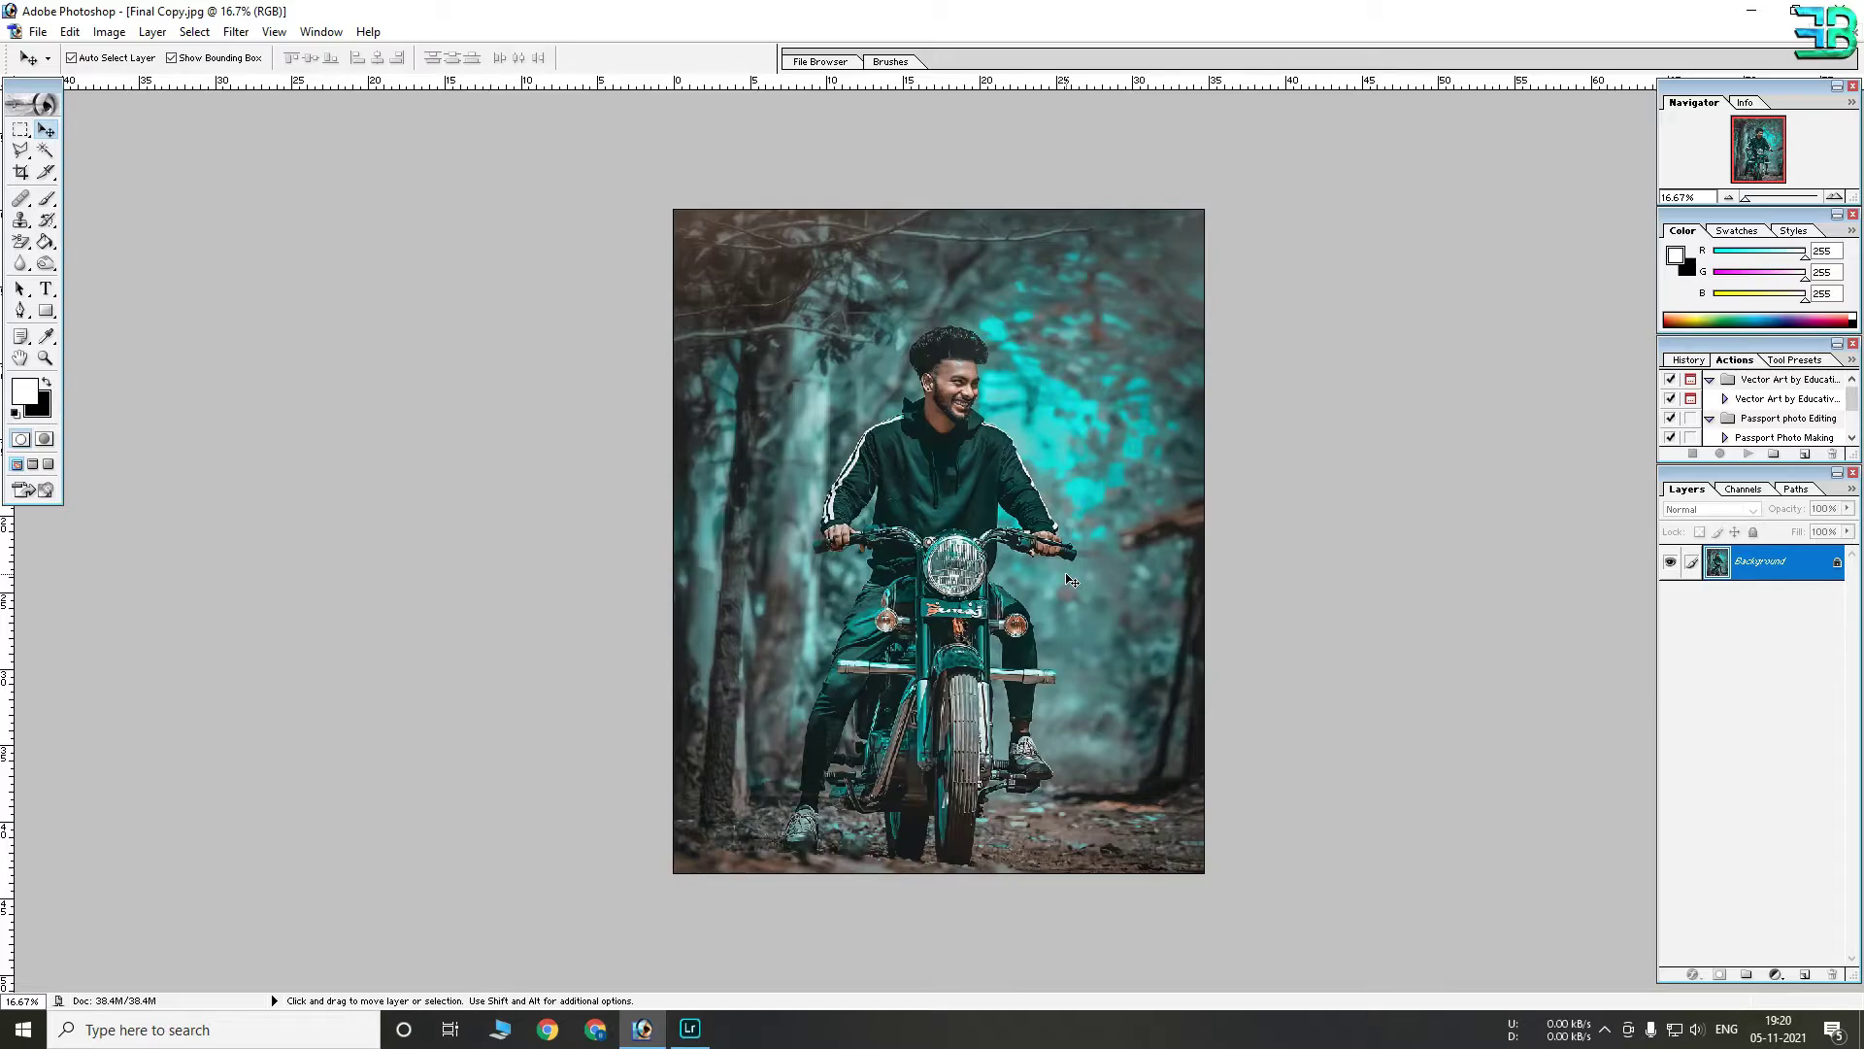
key("ctrl+plus")
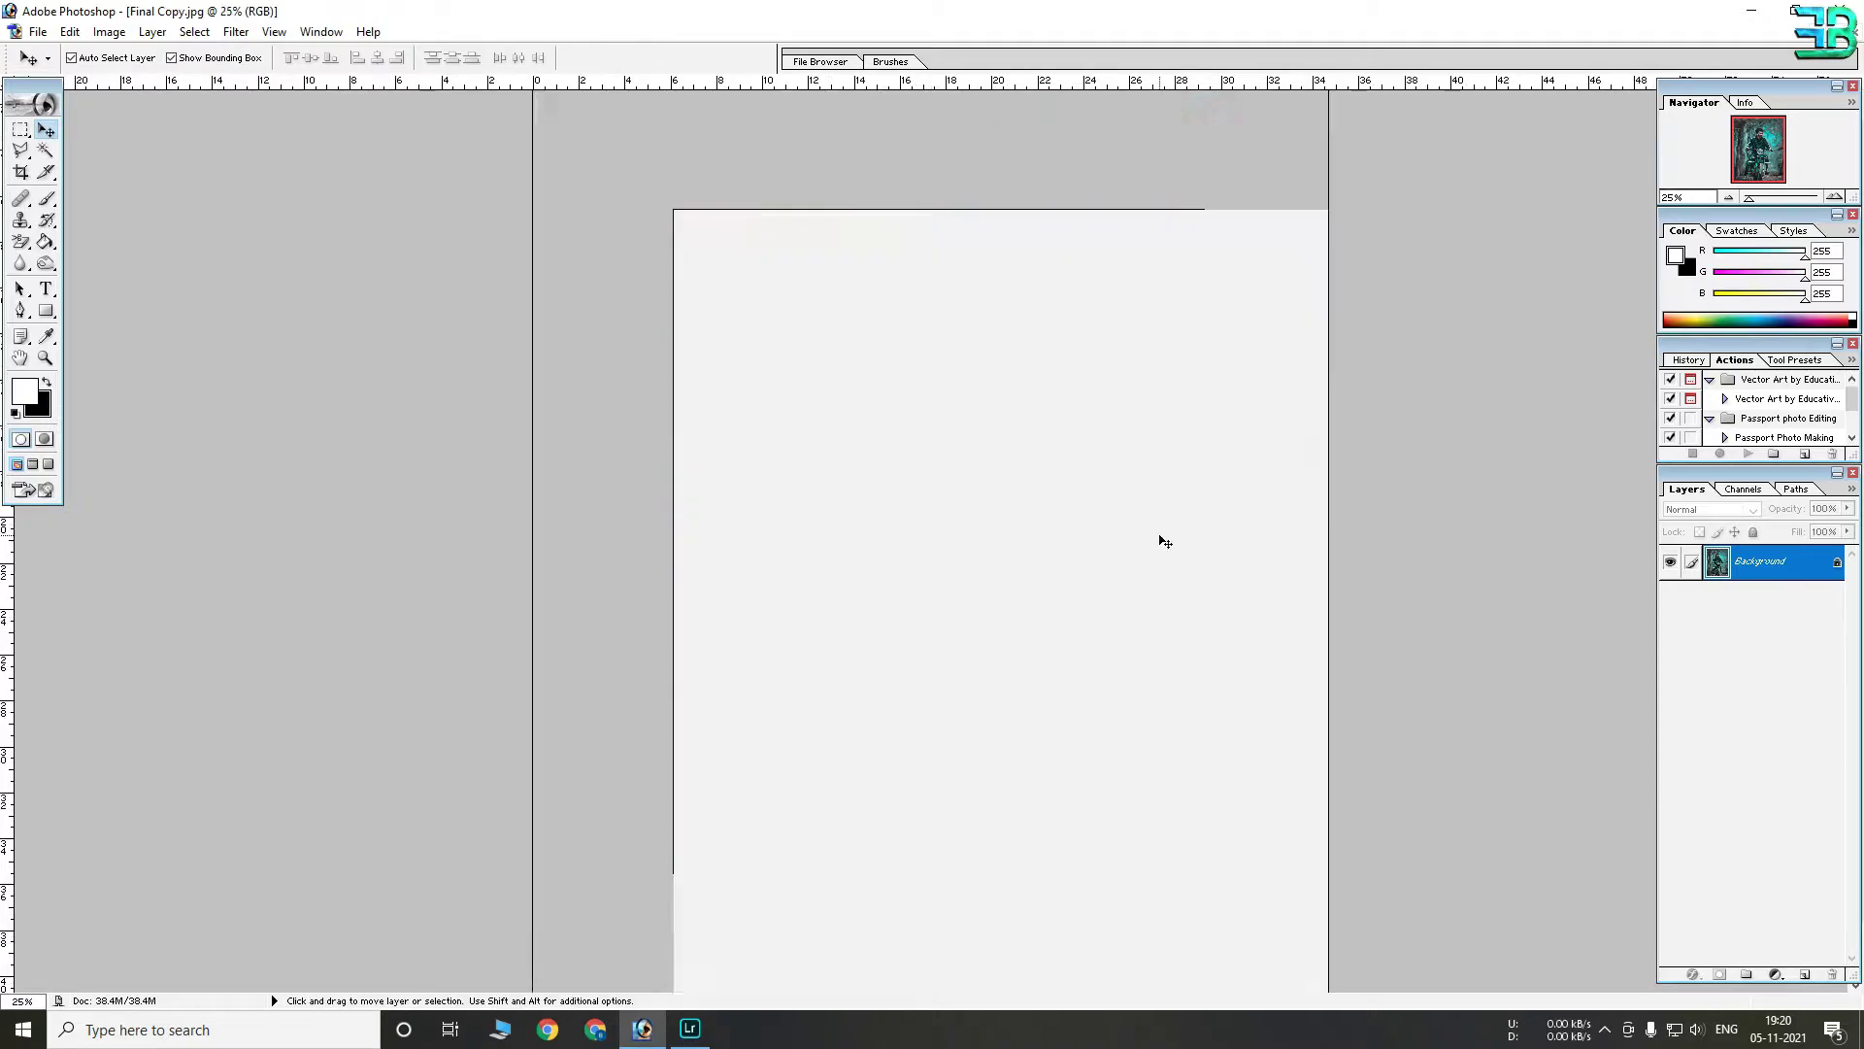
scroll(1008, 670, "down", 2)
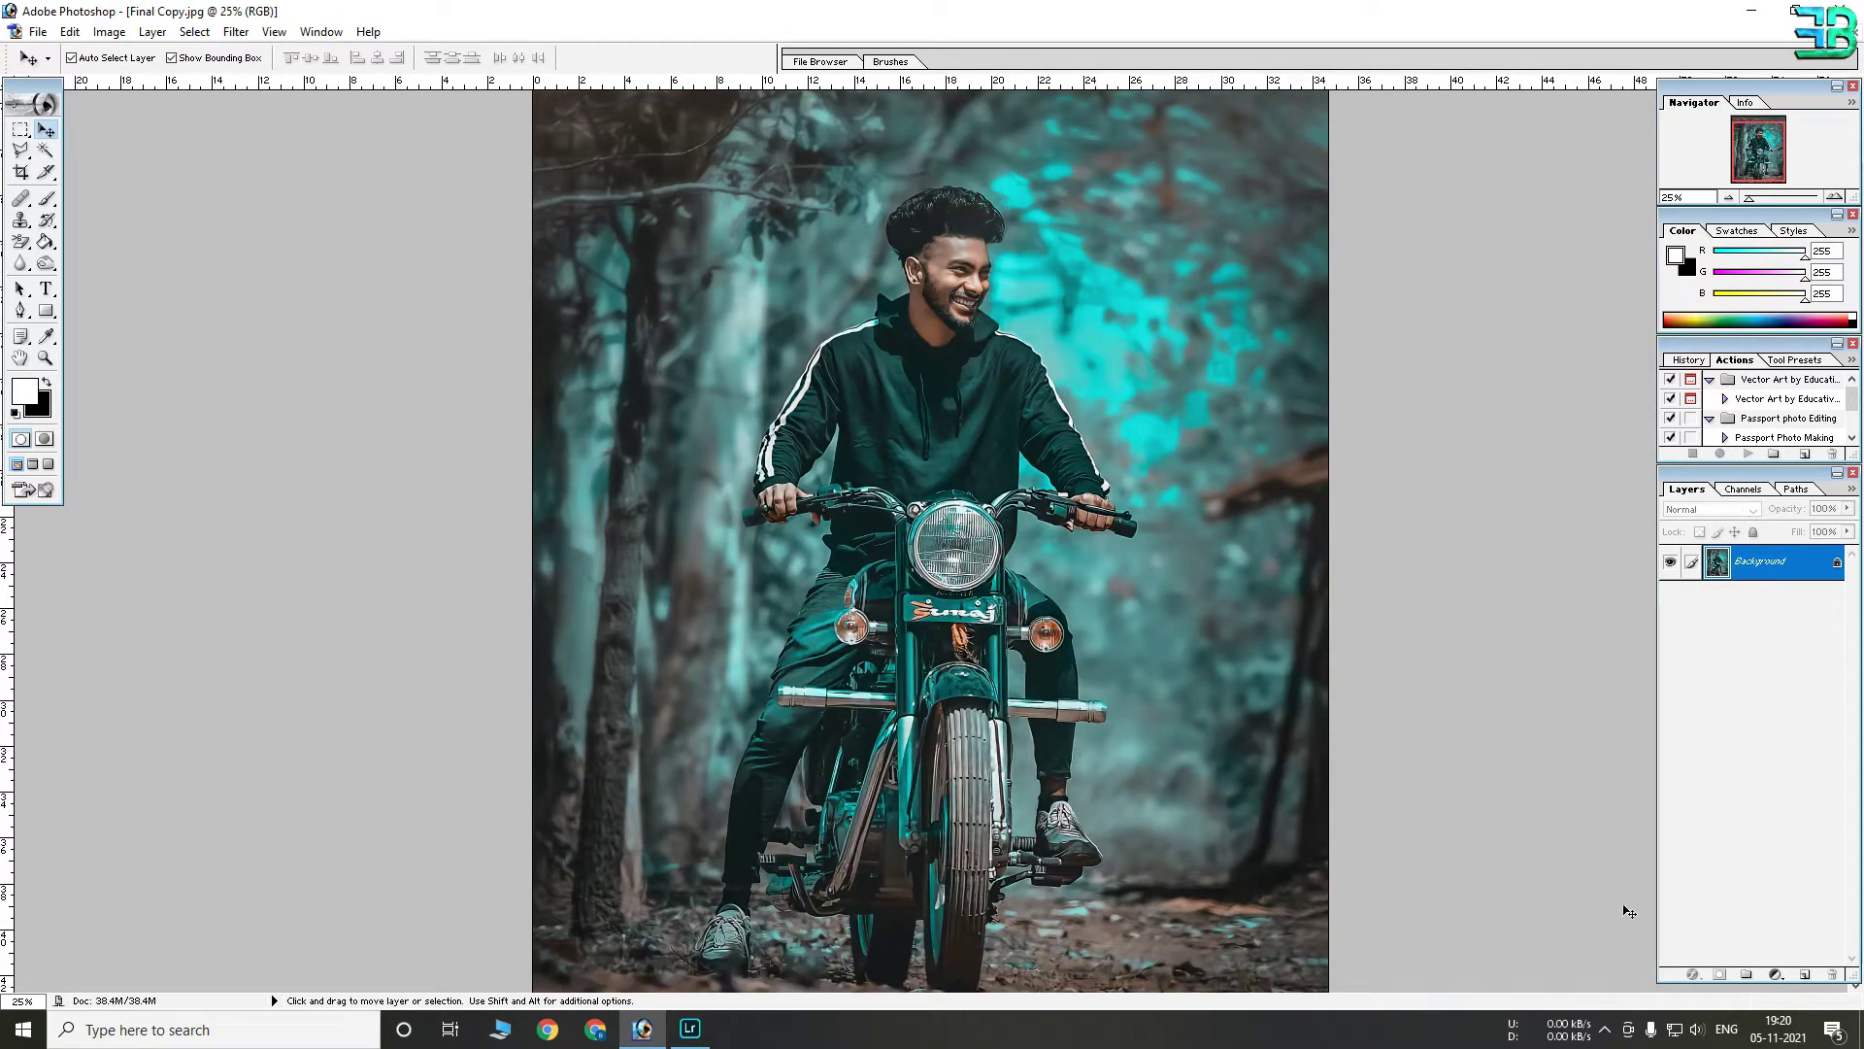
Add a Brightness/Contrast adjustment layer with brightness 10 and contrast 10
left_click(1776, 974)
left_click(1738, 806)
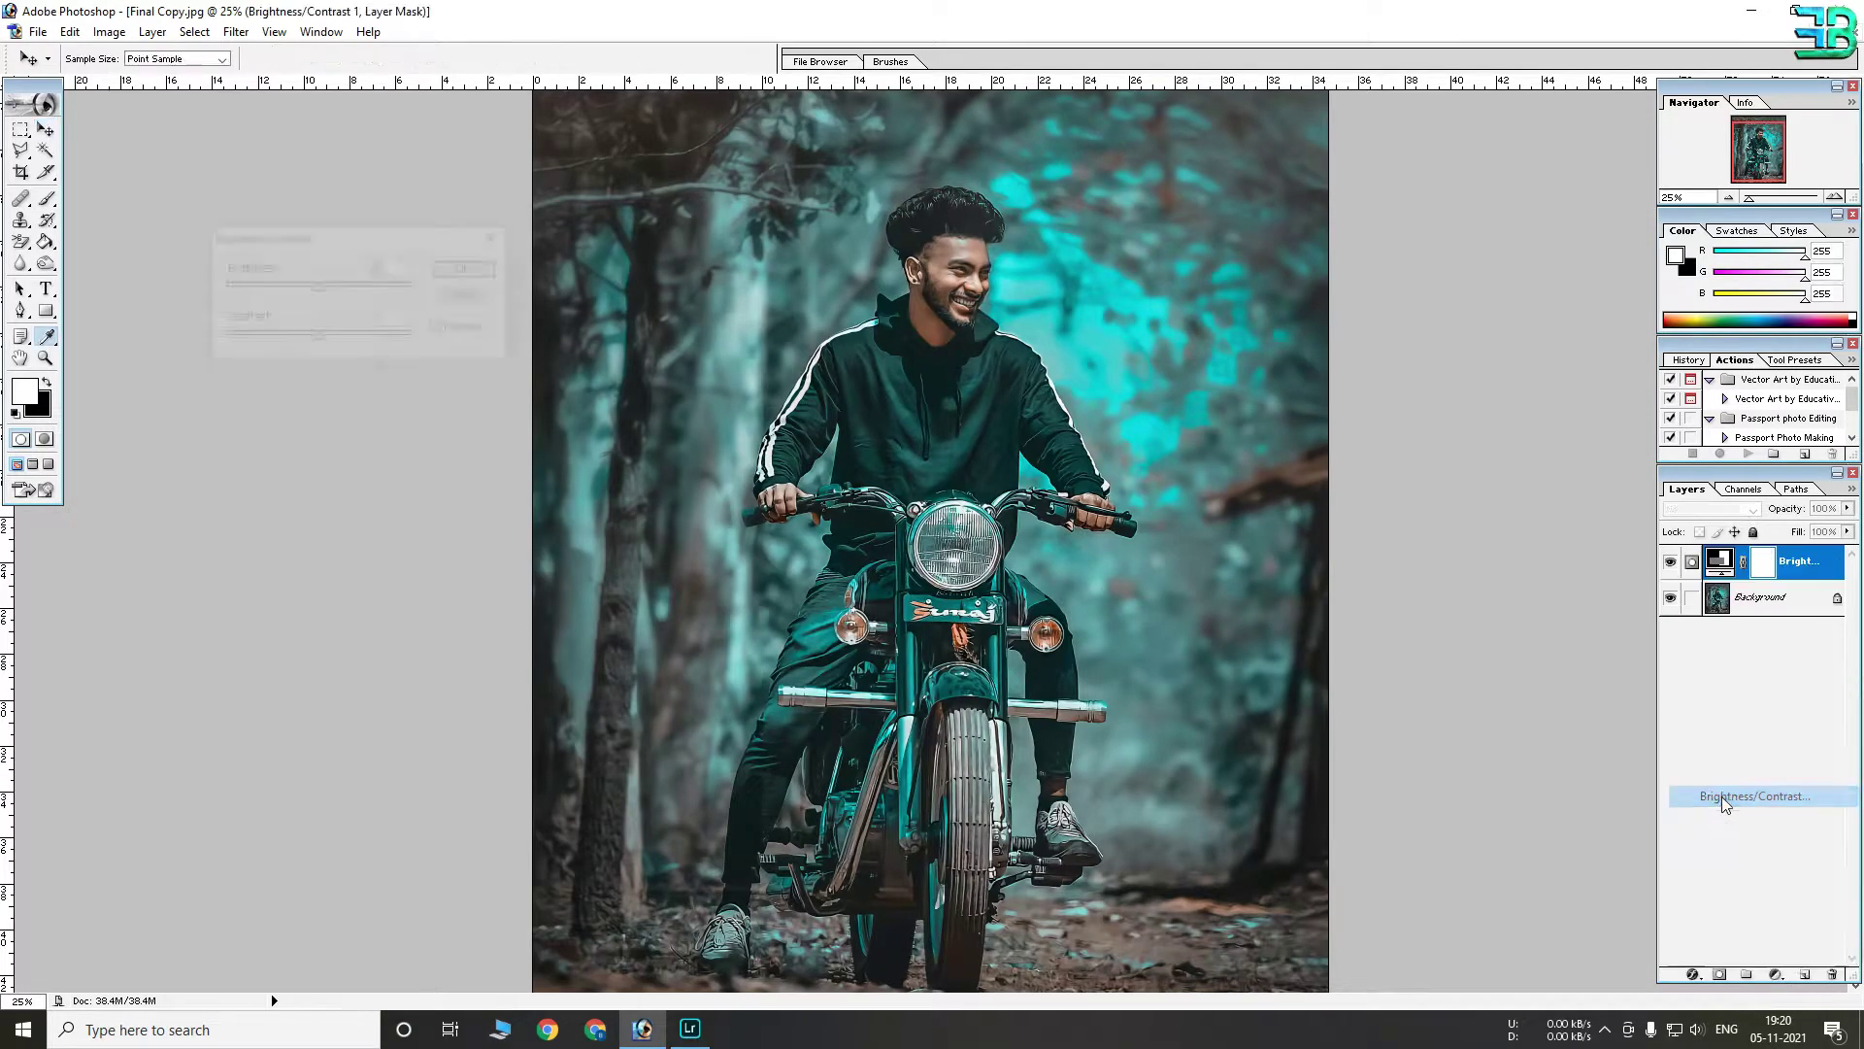
type("10")
key("Tab")
type("0")
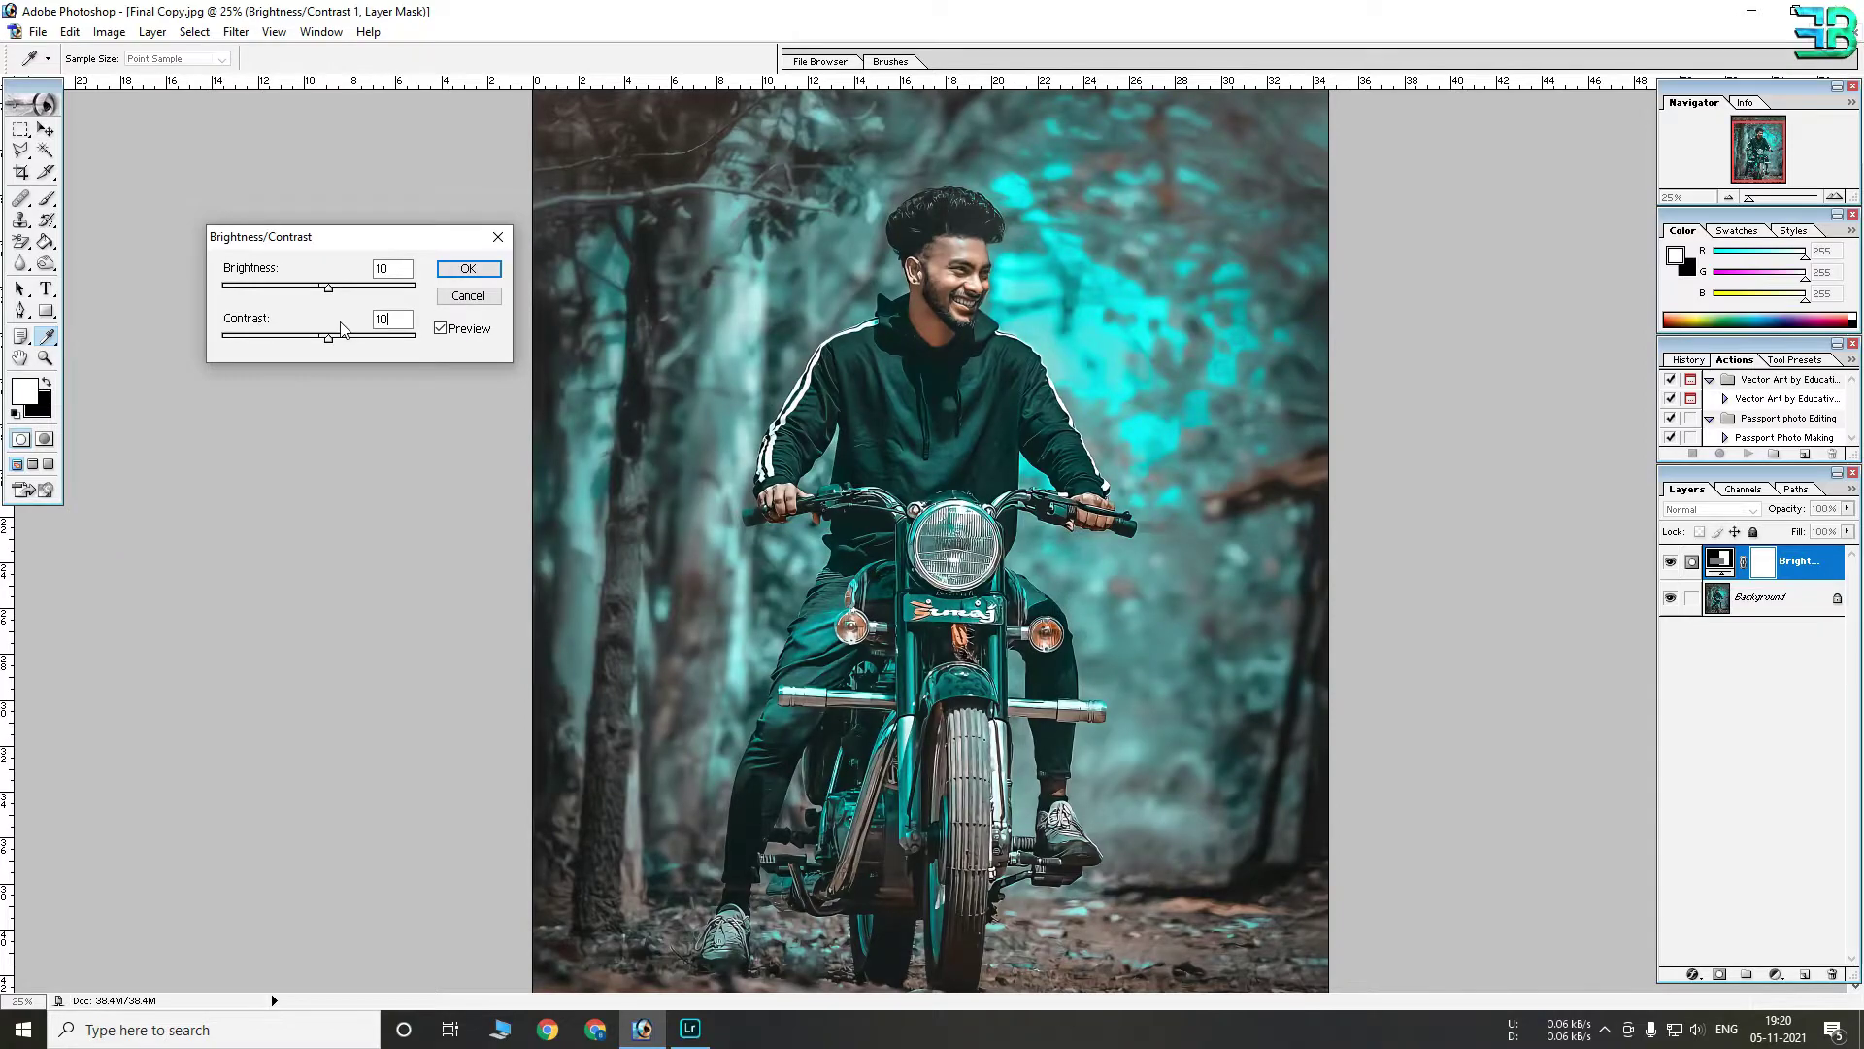
left_click(468, 269)
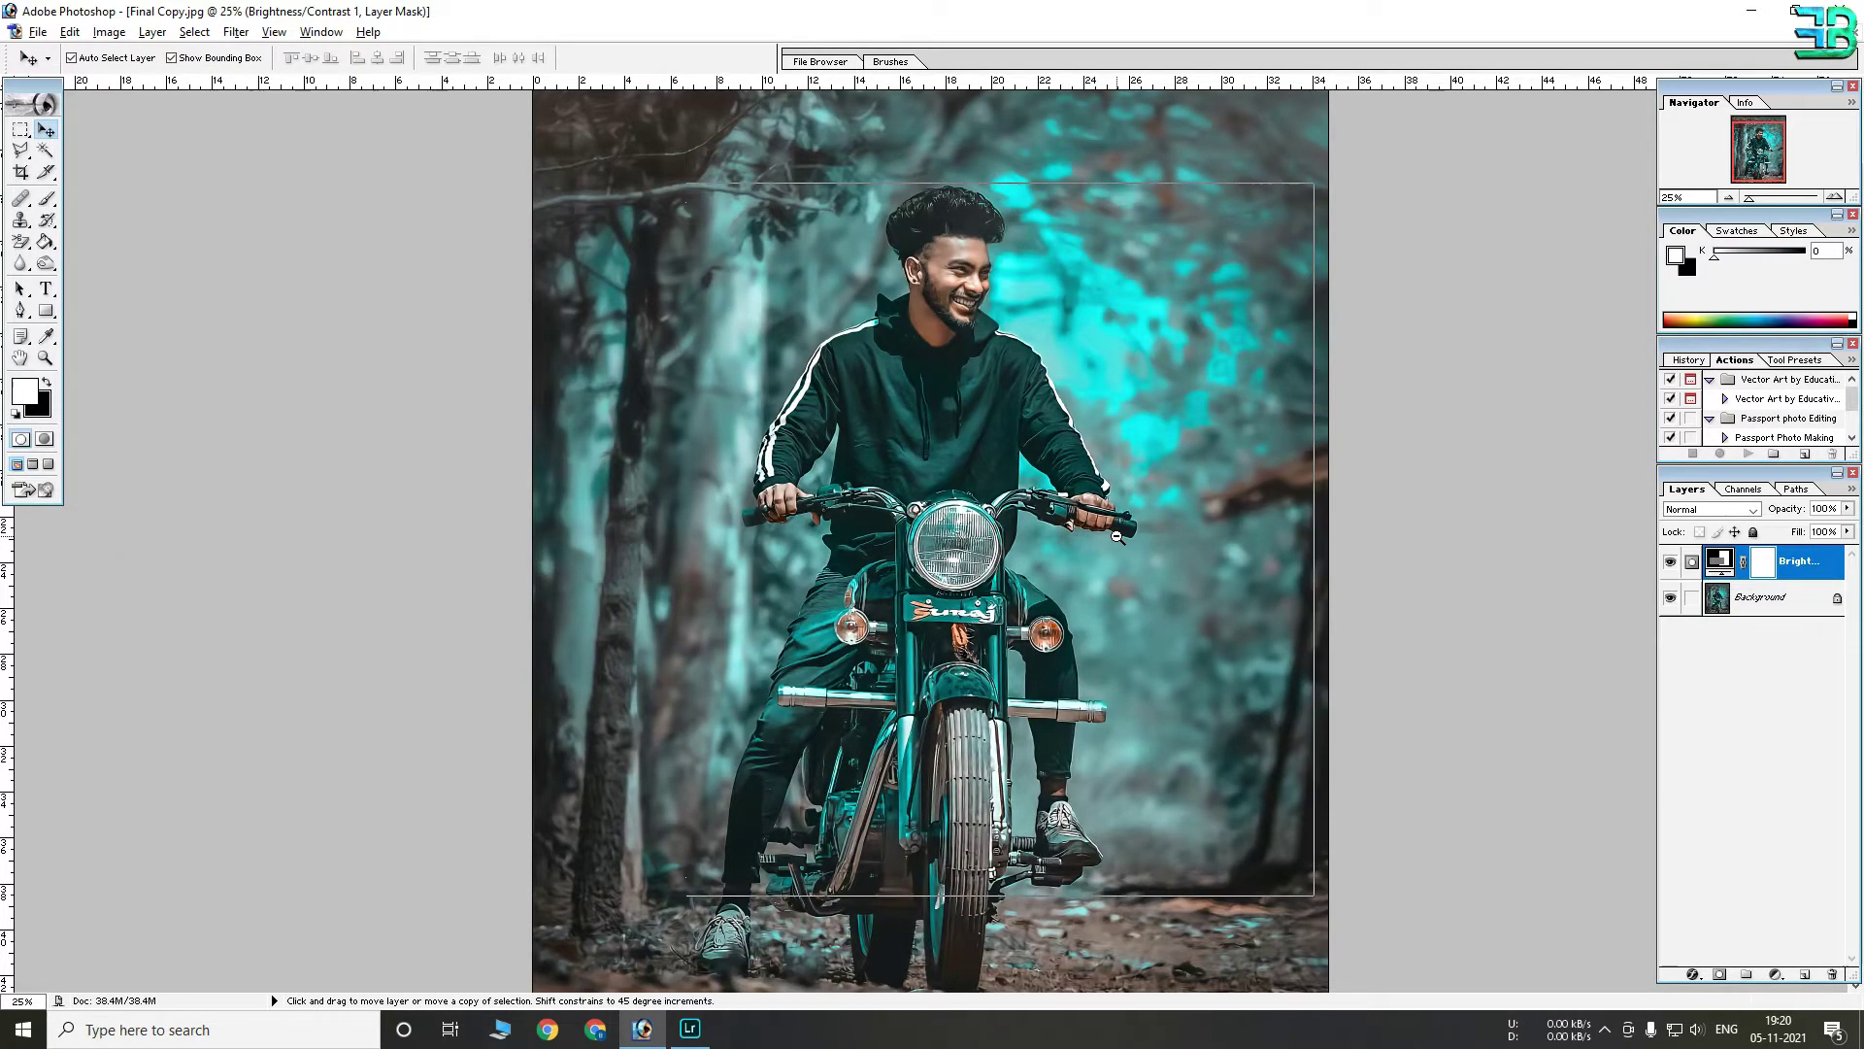
key("ctrl+minus")
key("ctrl+plus")
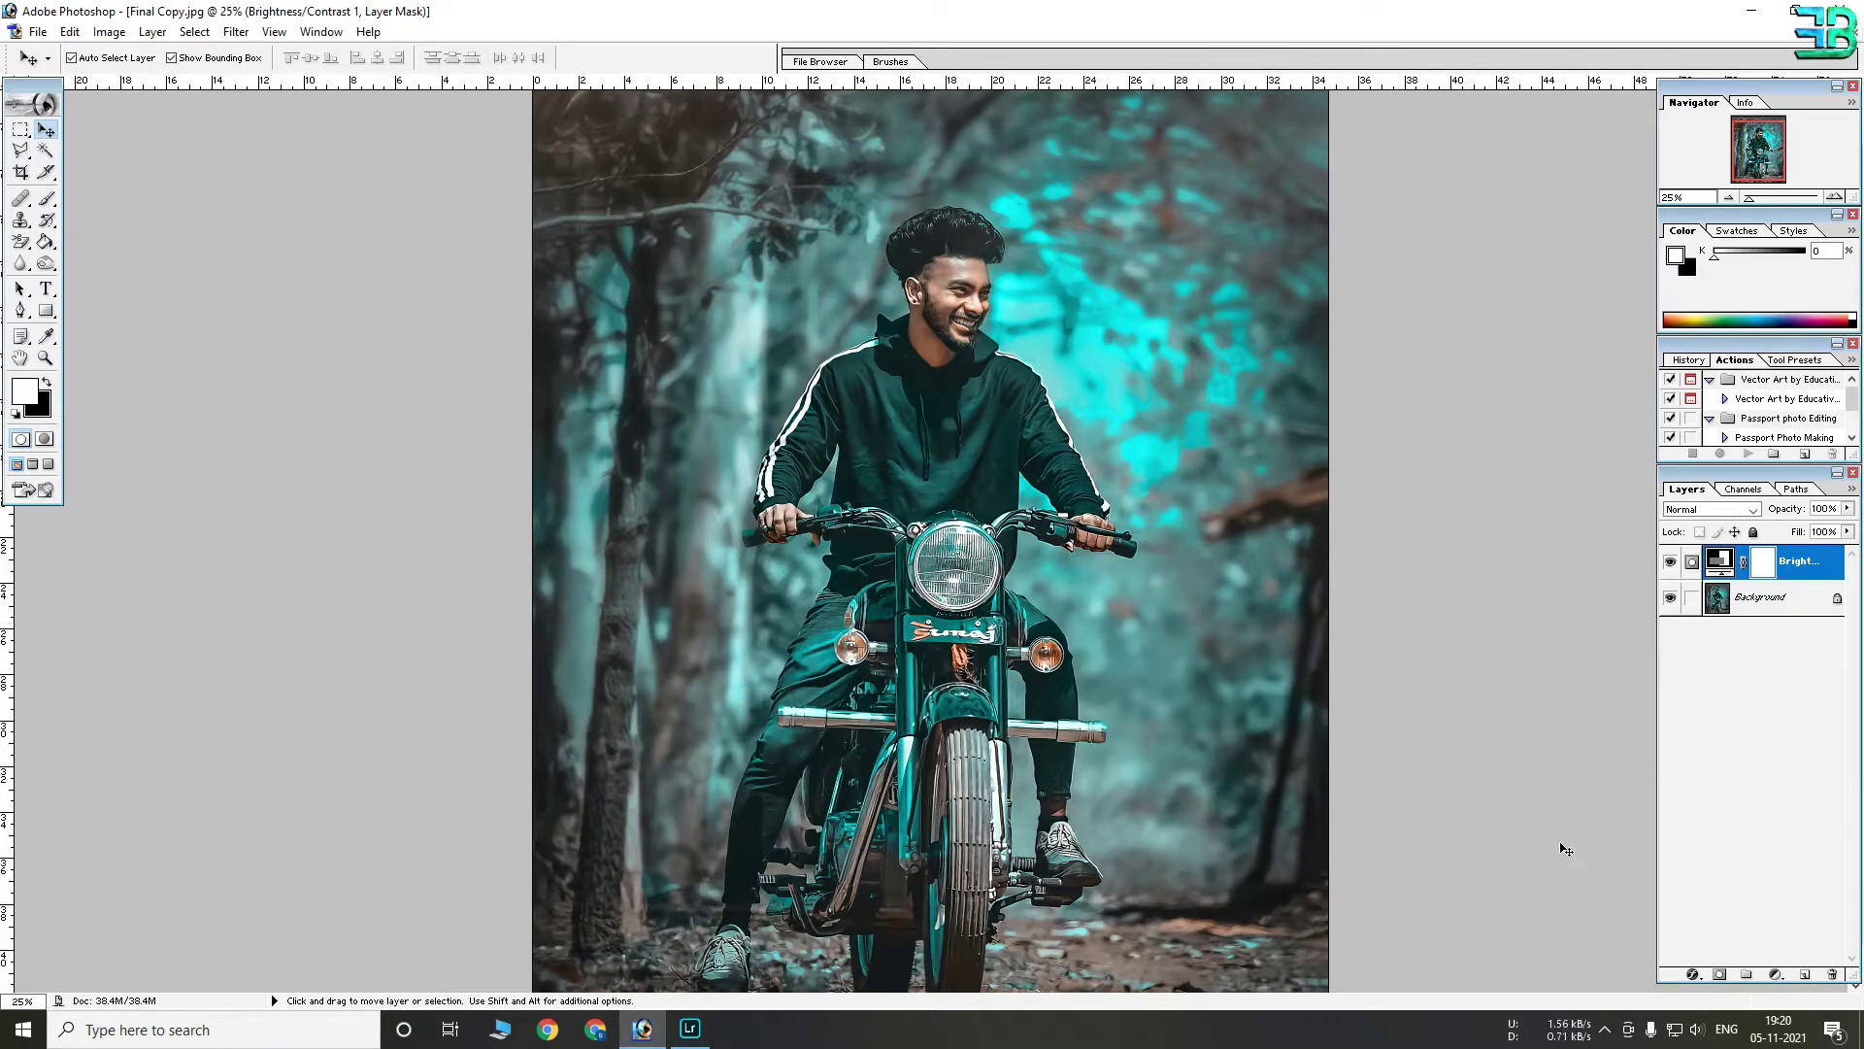
Add a Selective Color layer with Blacks +3 in Yellows and +5 in Neutrals
left_click(1776, 974)
left_click(1741, 844)
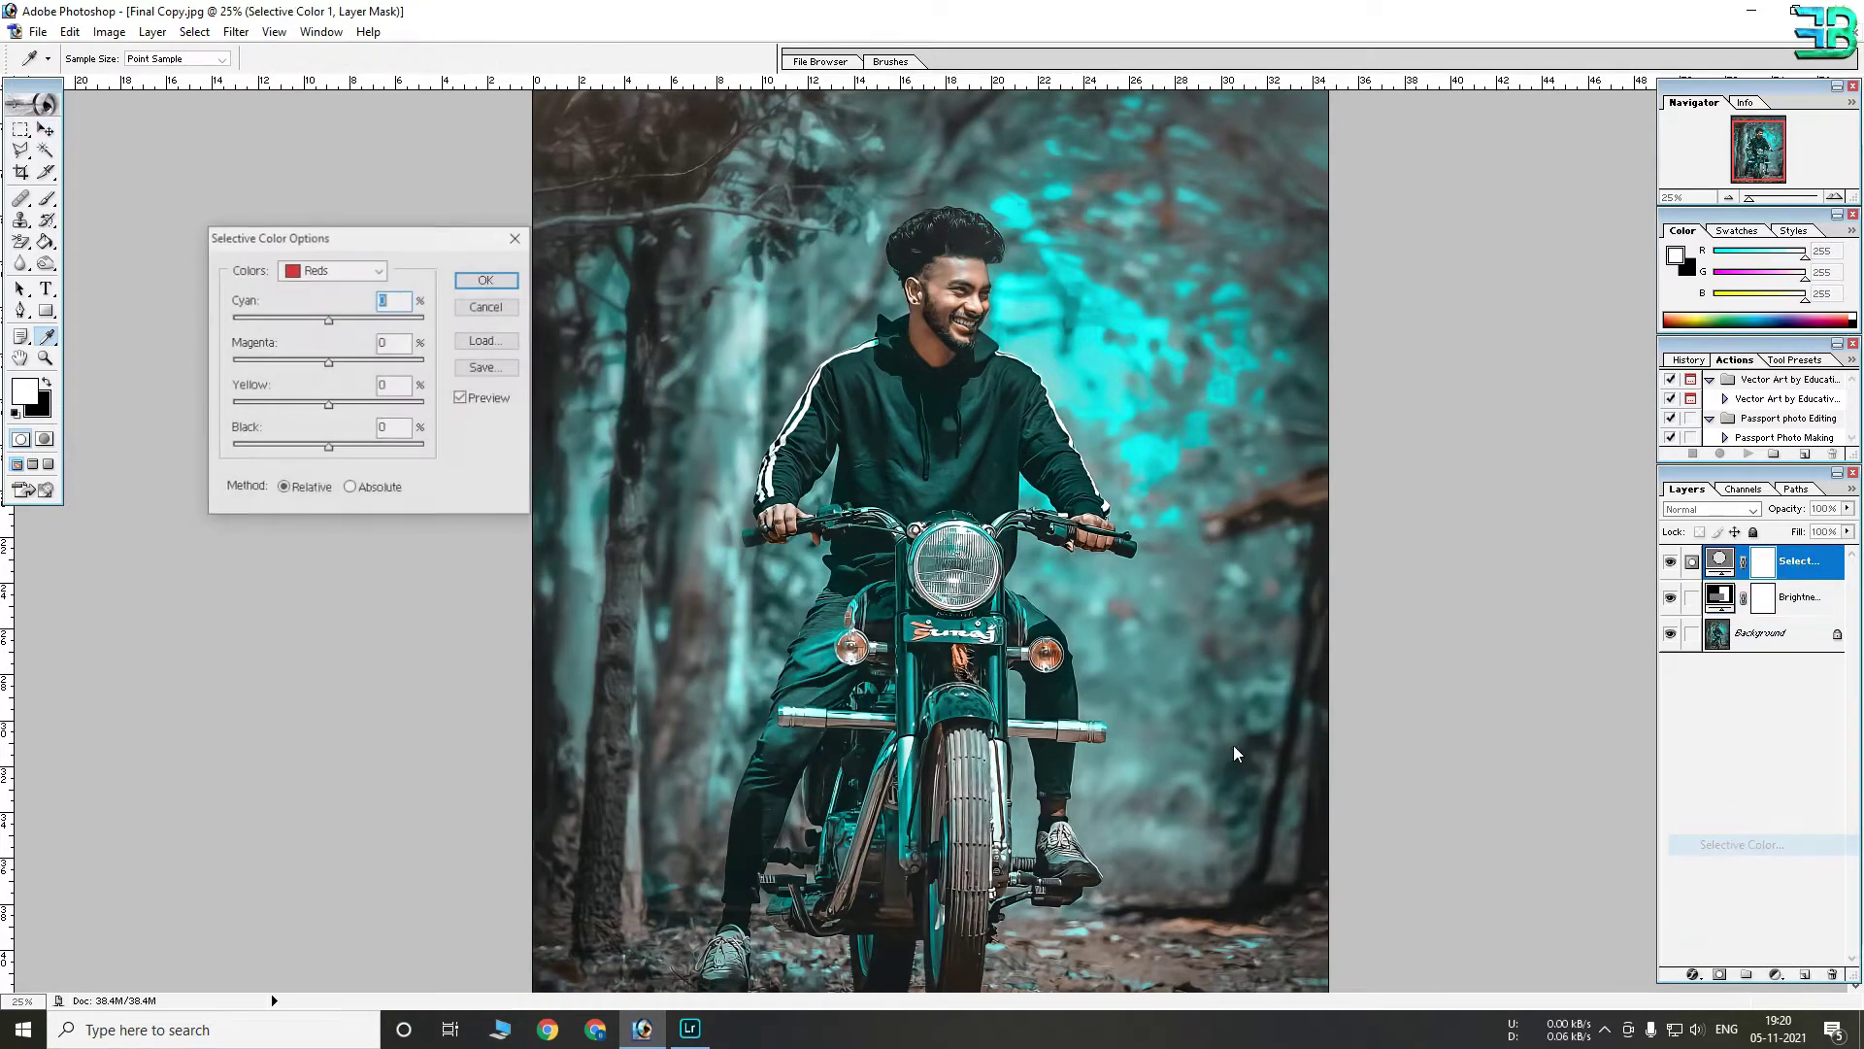
left_click(335, 270)
left_click(321, 301)
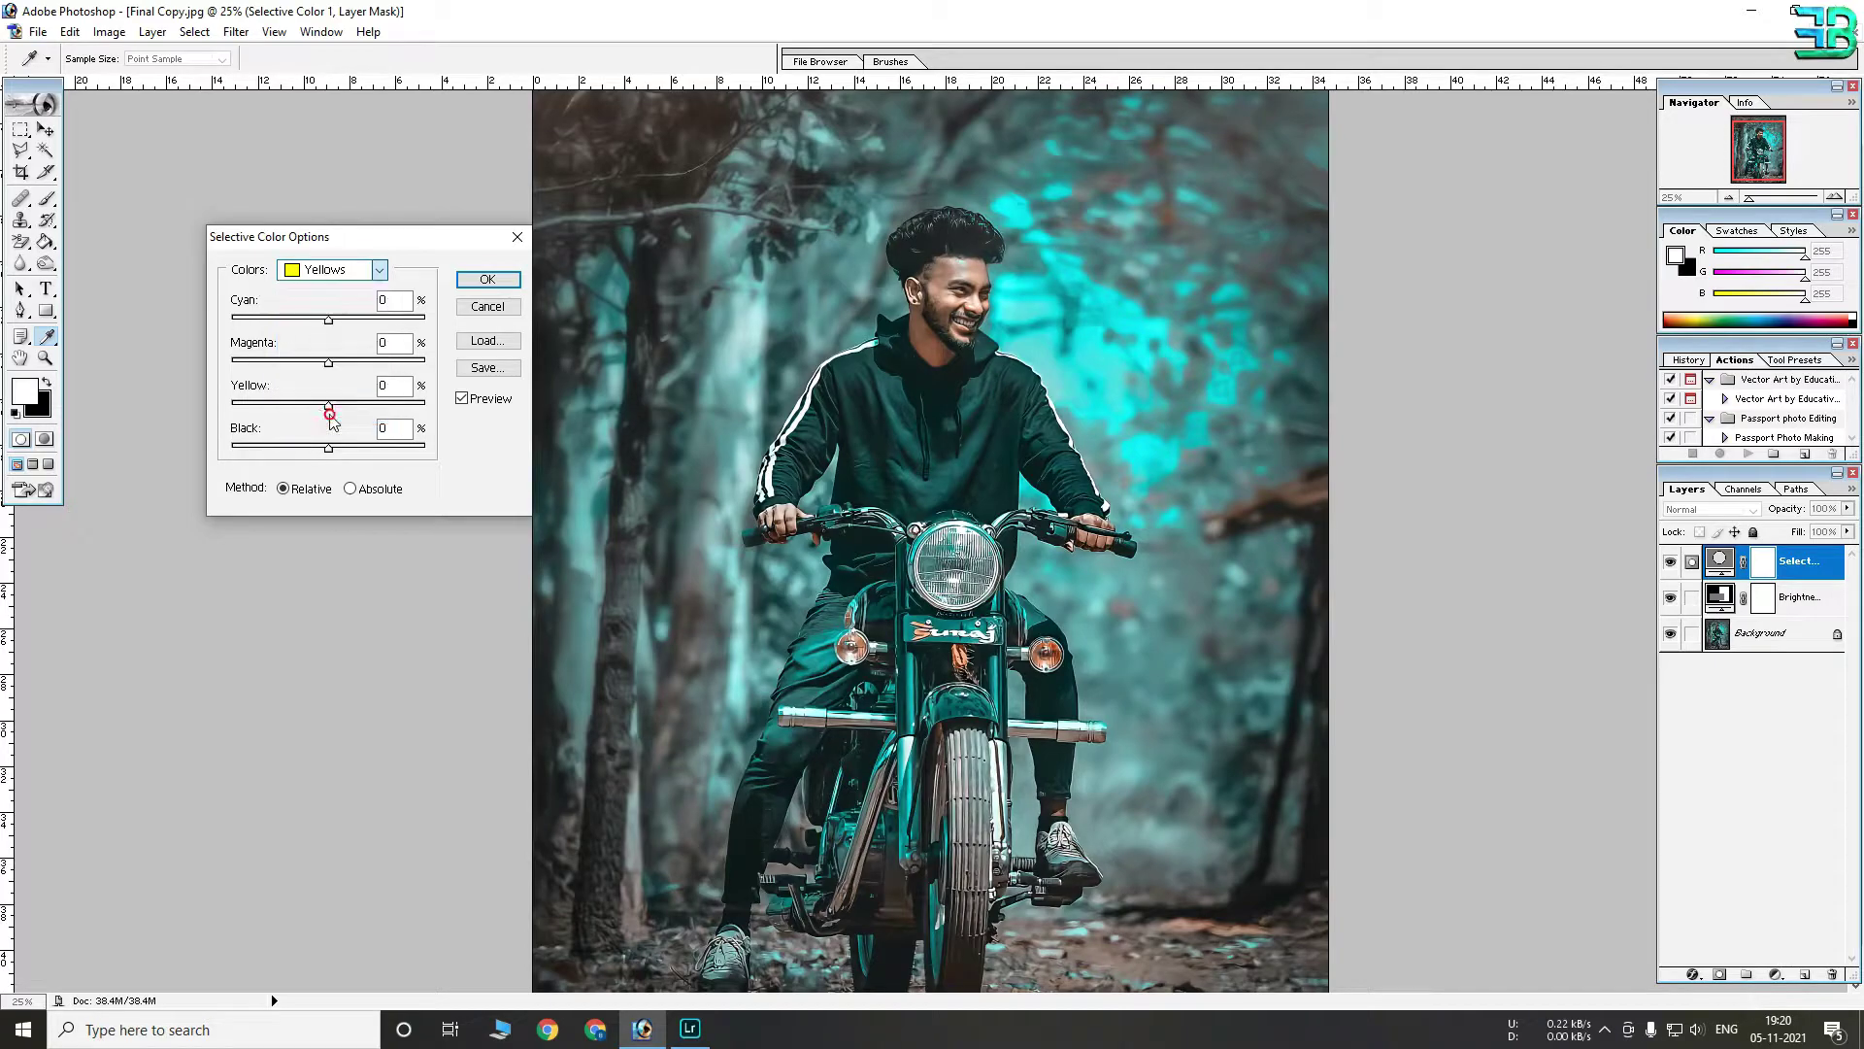
scroll(331, 416, "down", 7)
left_click_drag(330, 448, 333, 448)
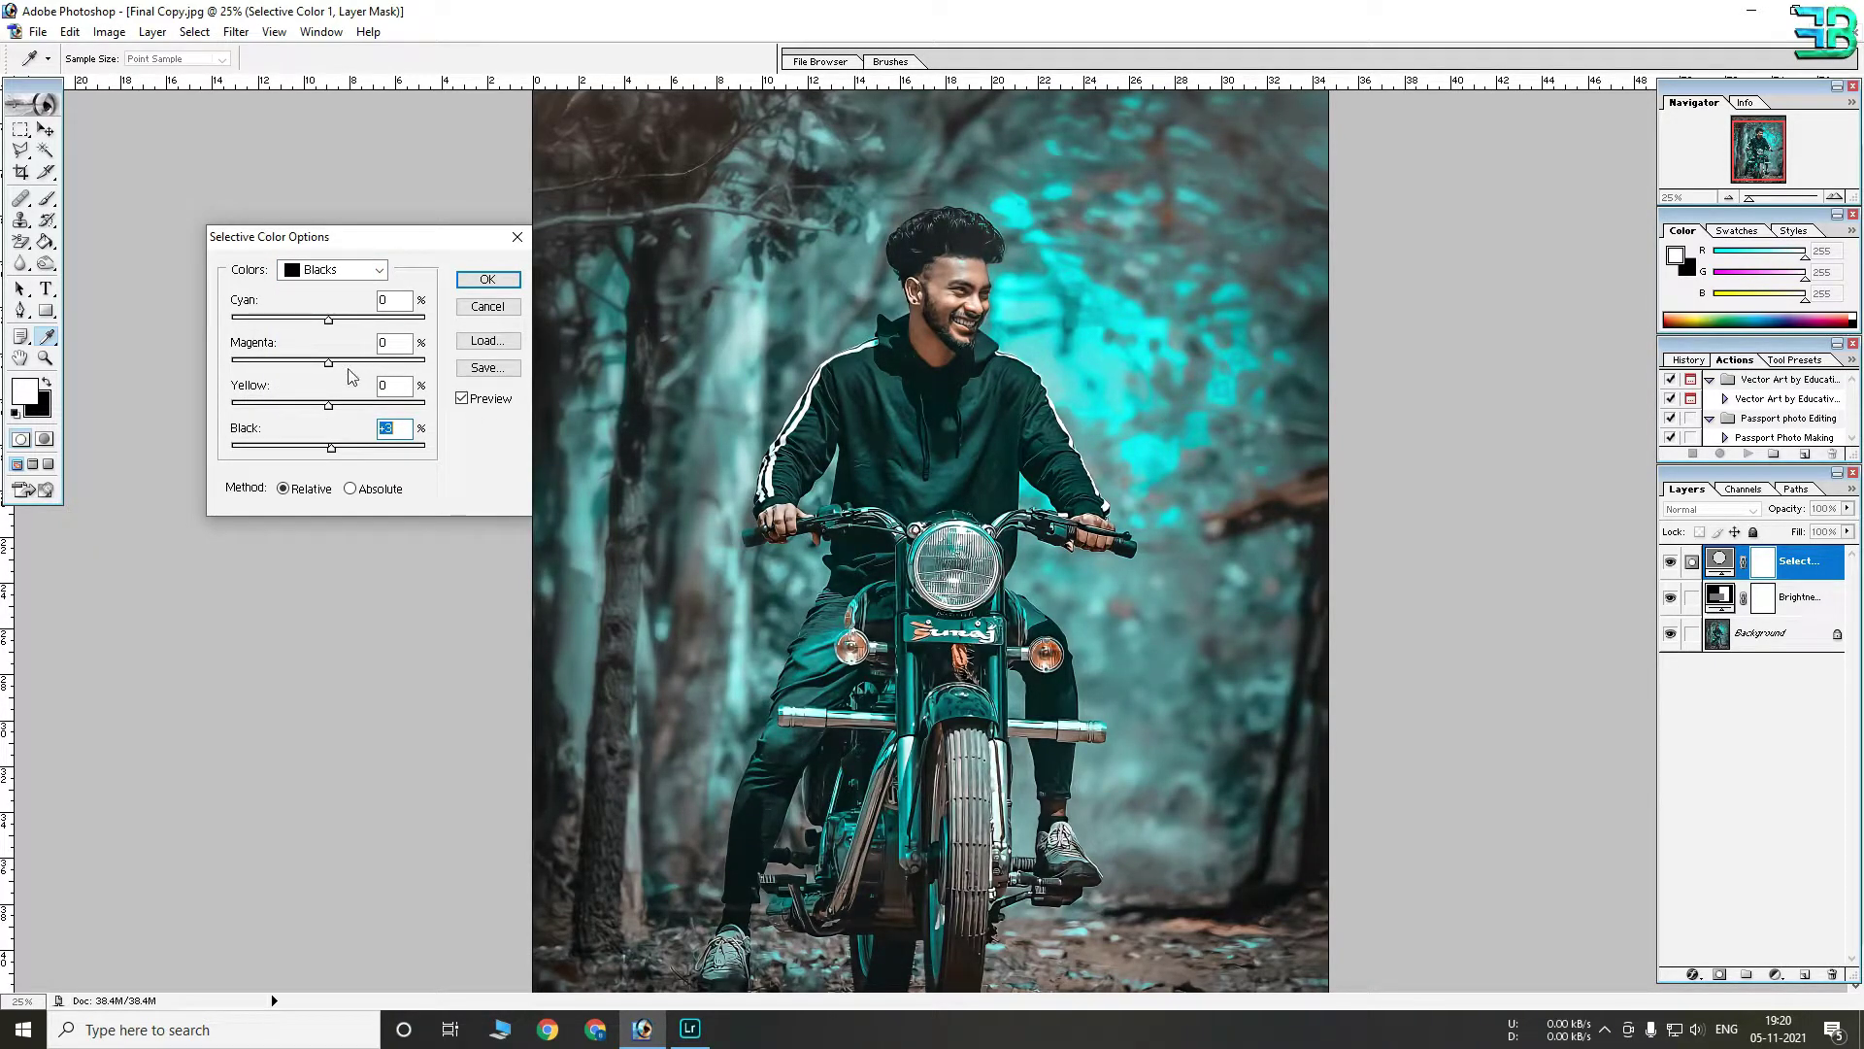
left_click(332, 274)
left_click(341, 399)
left_click_drag(329, 449, 328, 448)
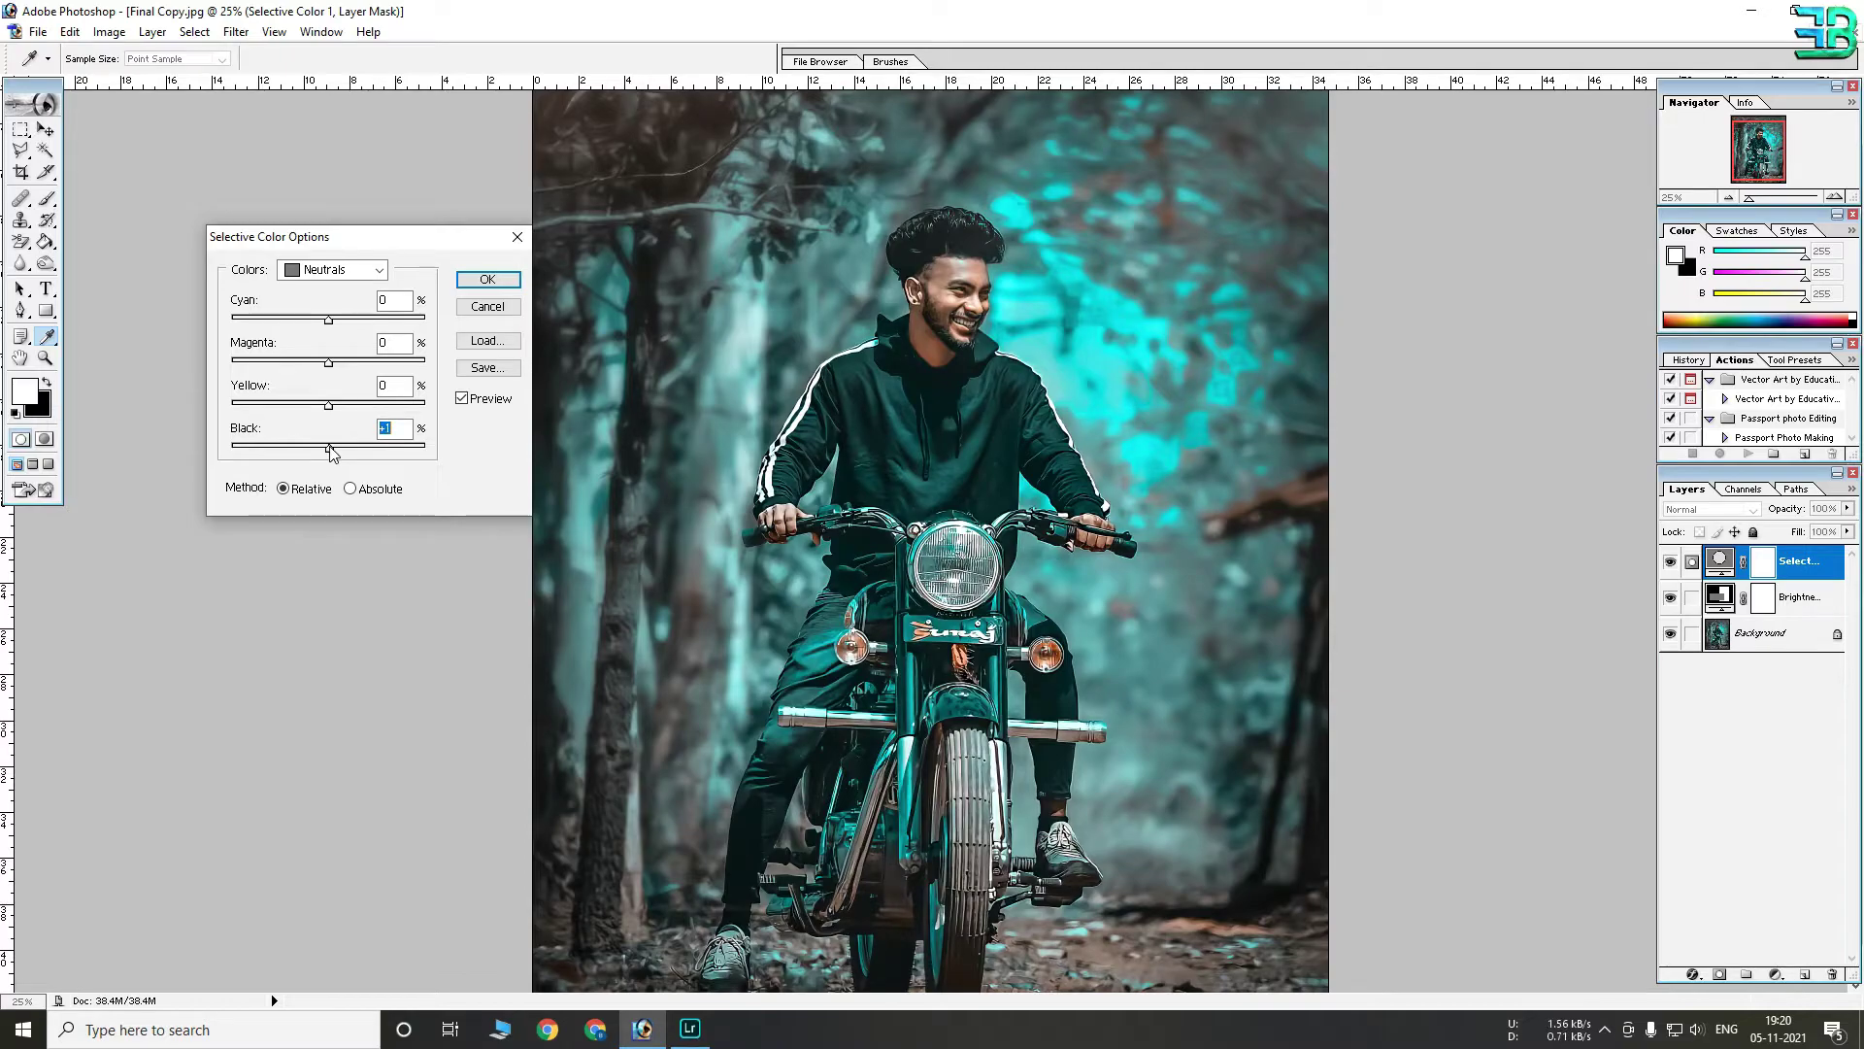
left_click(487, 279)
key("ctrl+minus")
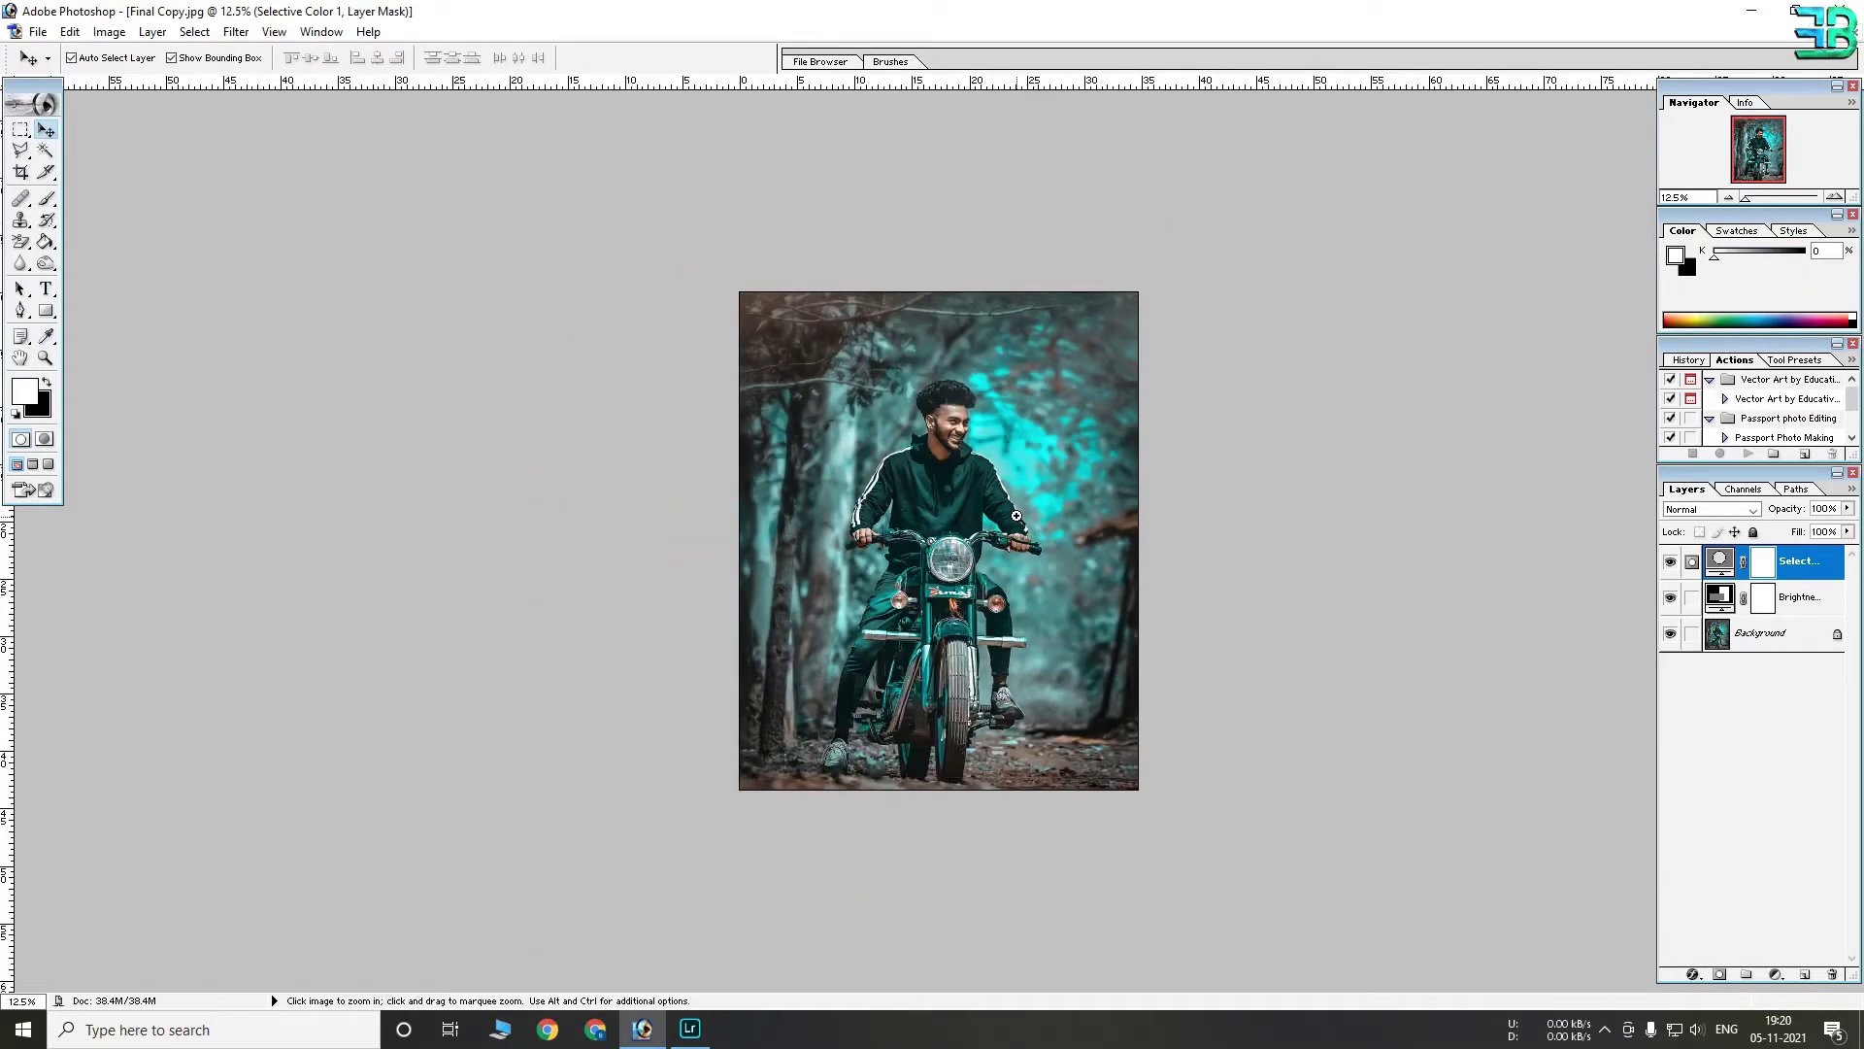
left_click(1670, 561)
left_click(1670, 597)
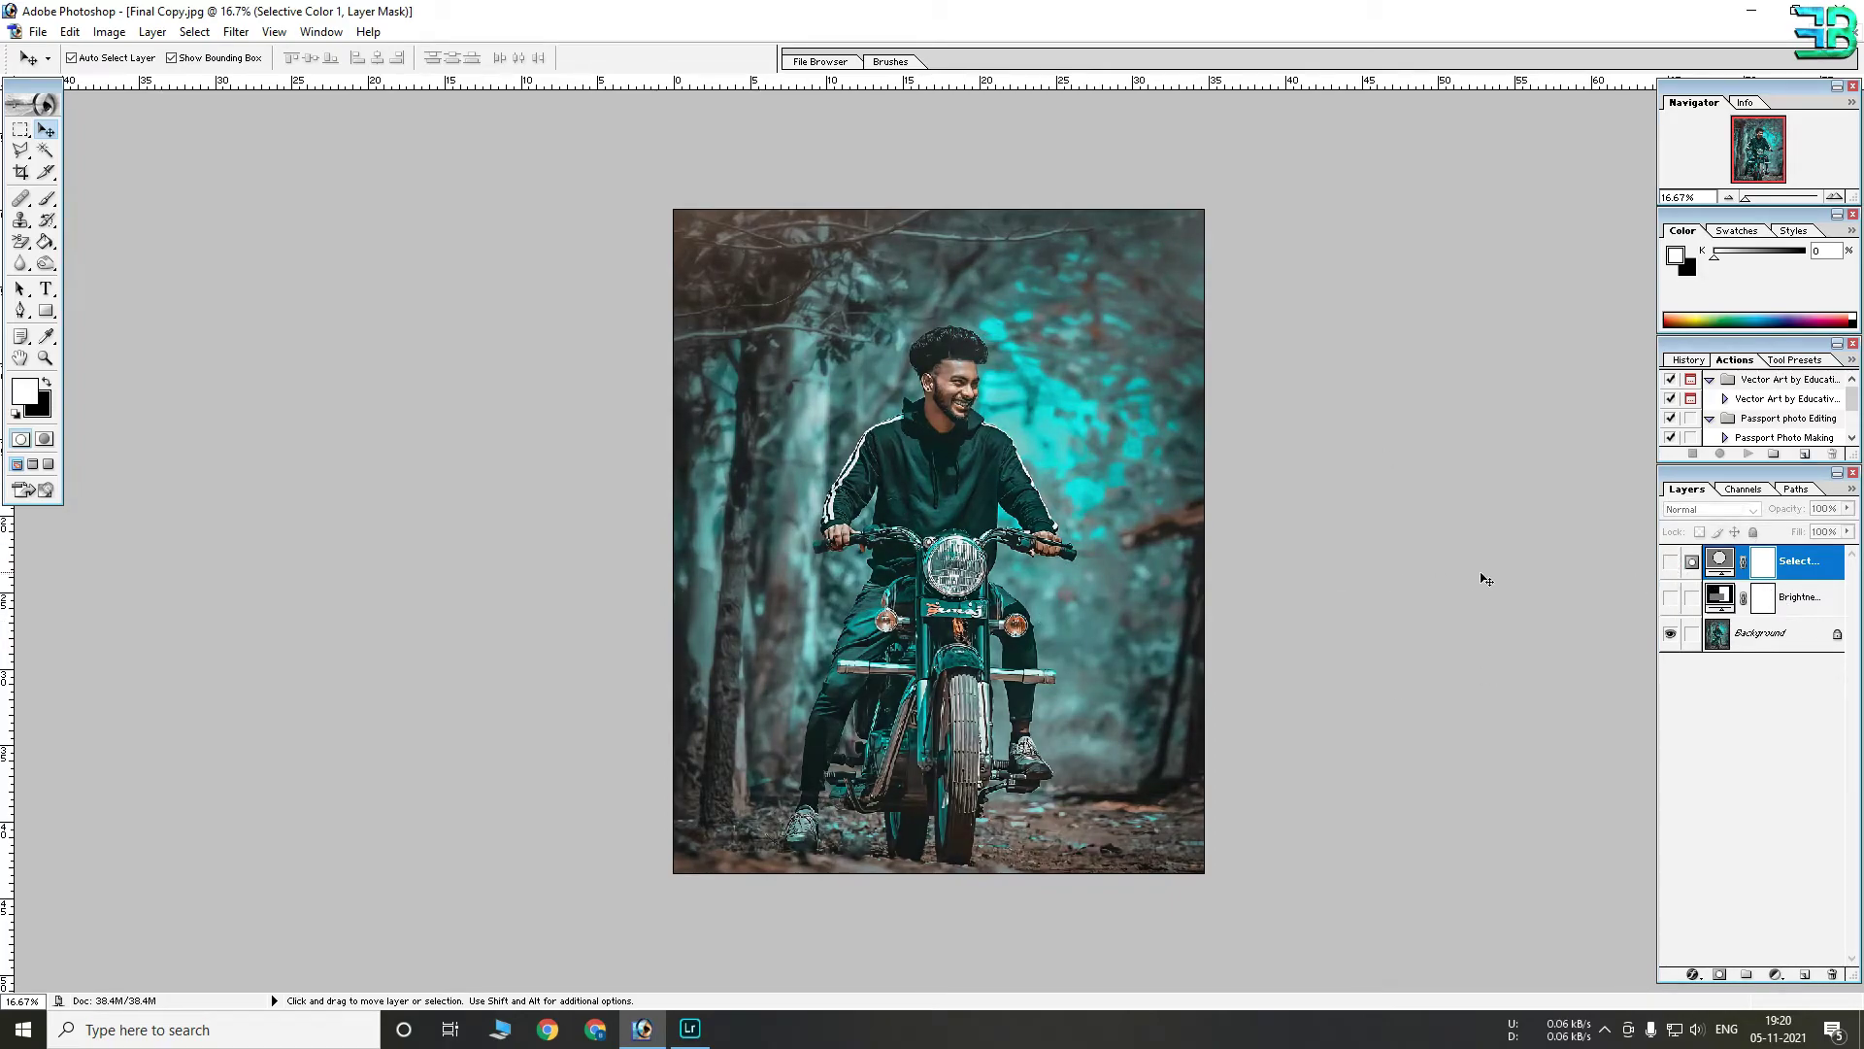
left_click(1670, 598)
left_click(1670, 562)
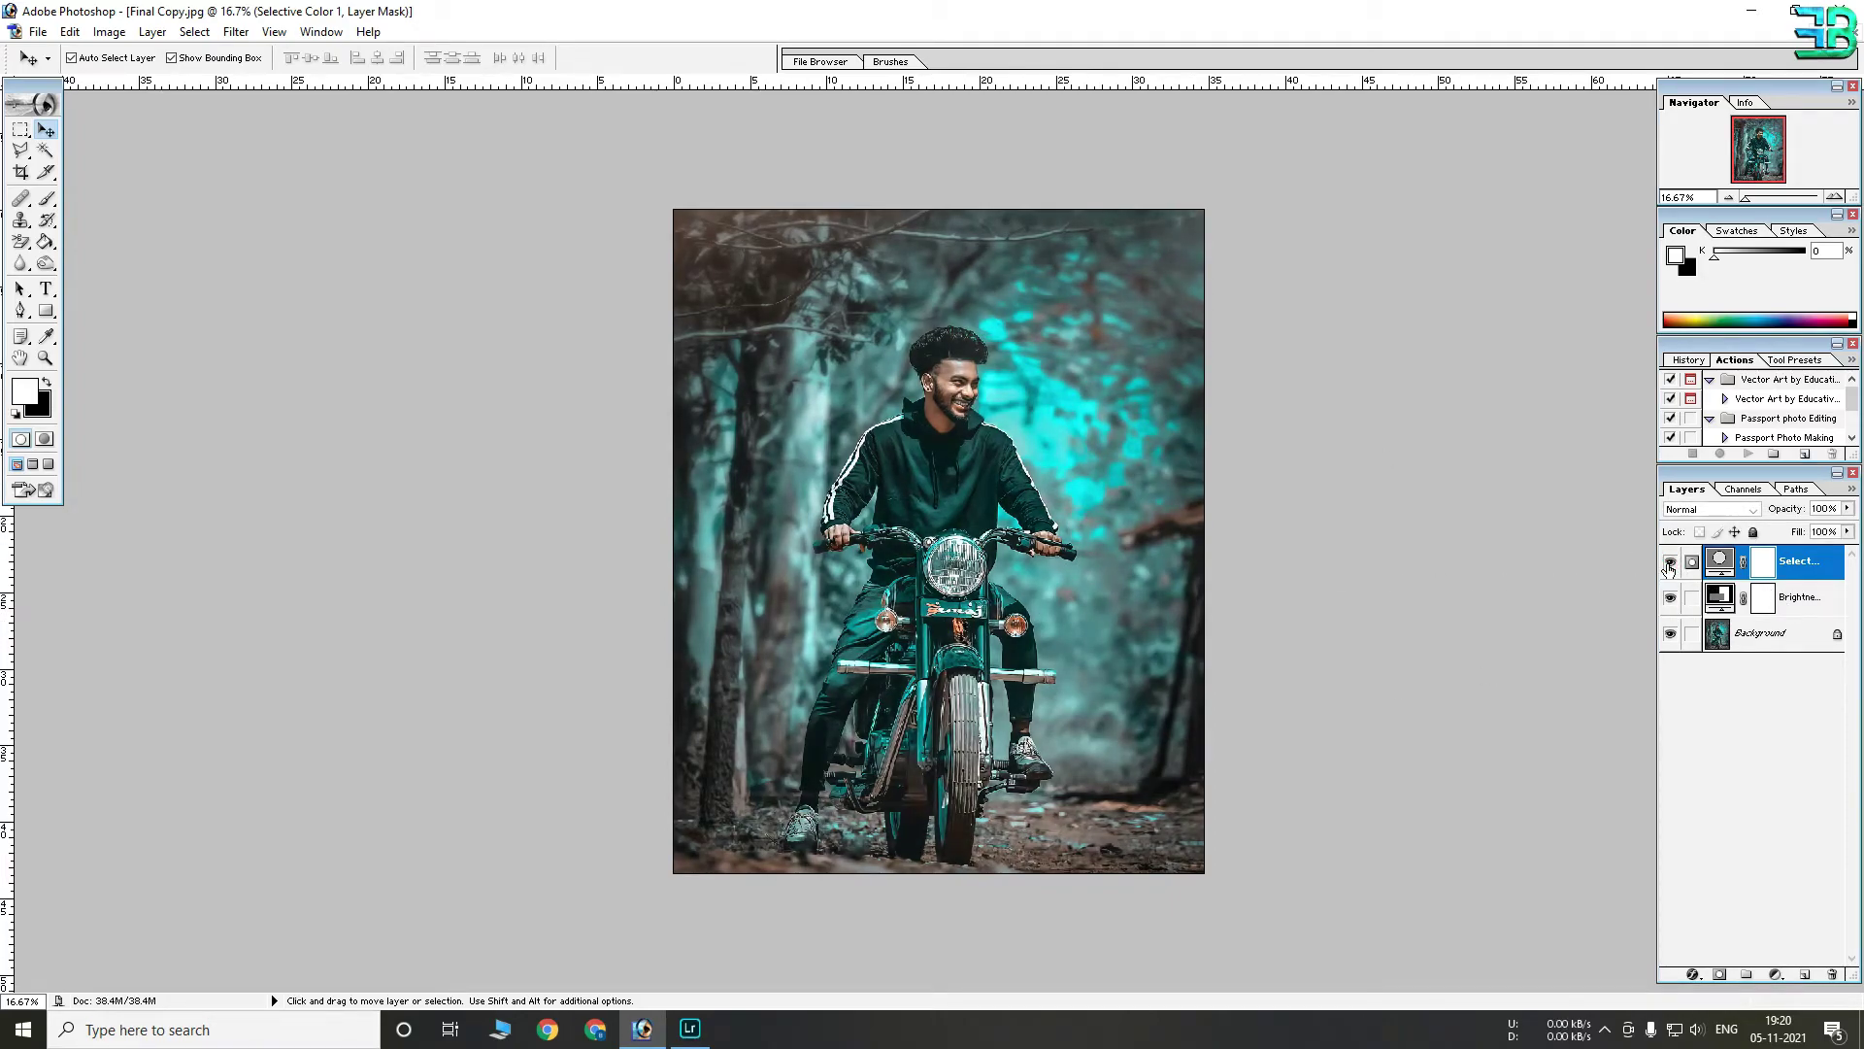
left_click(1029, 511, "ctrl")
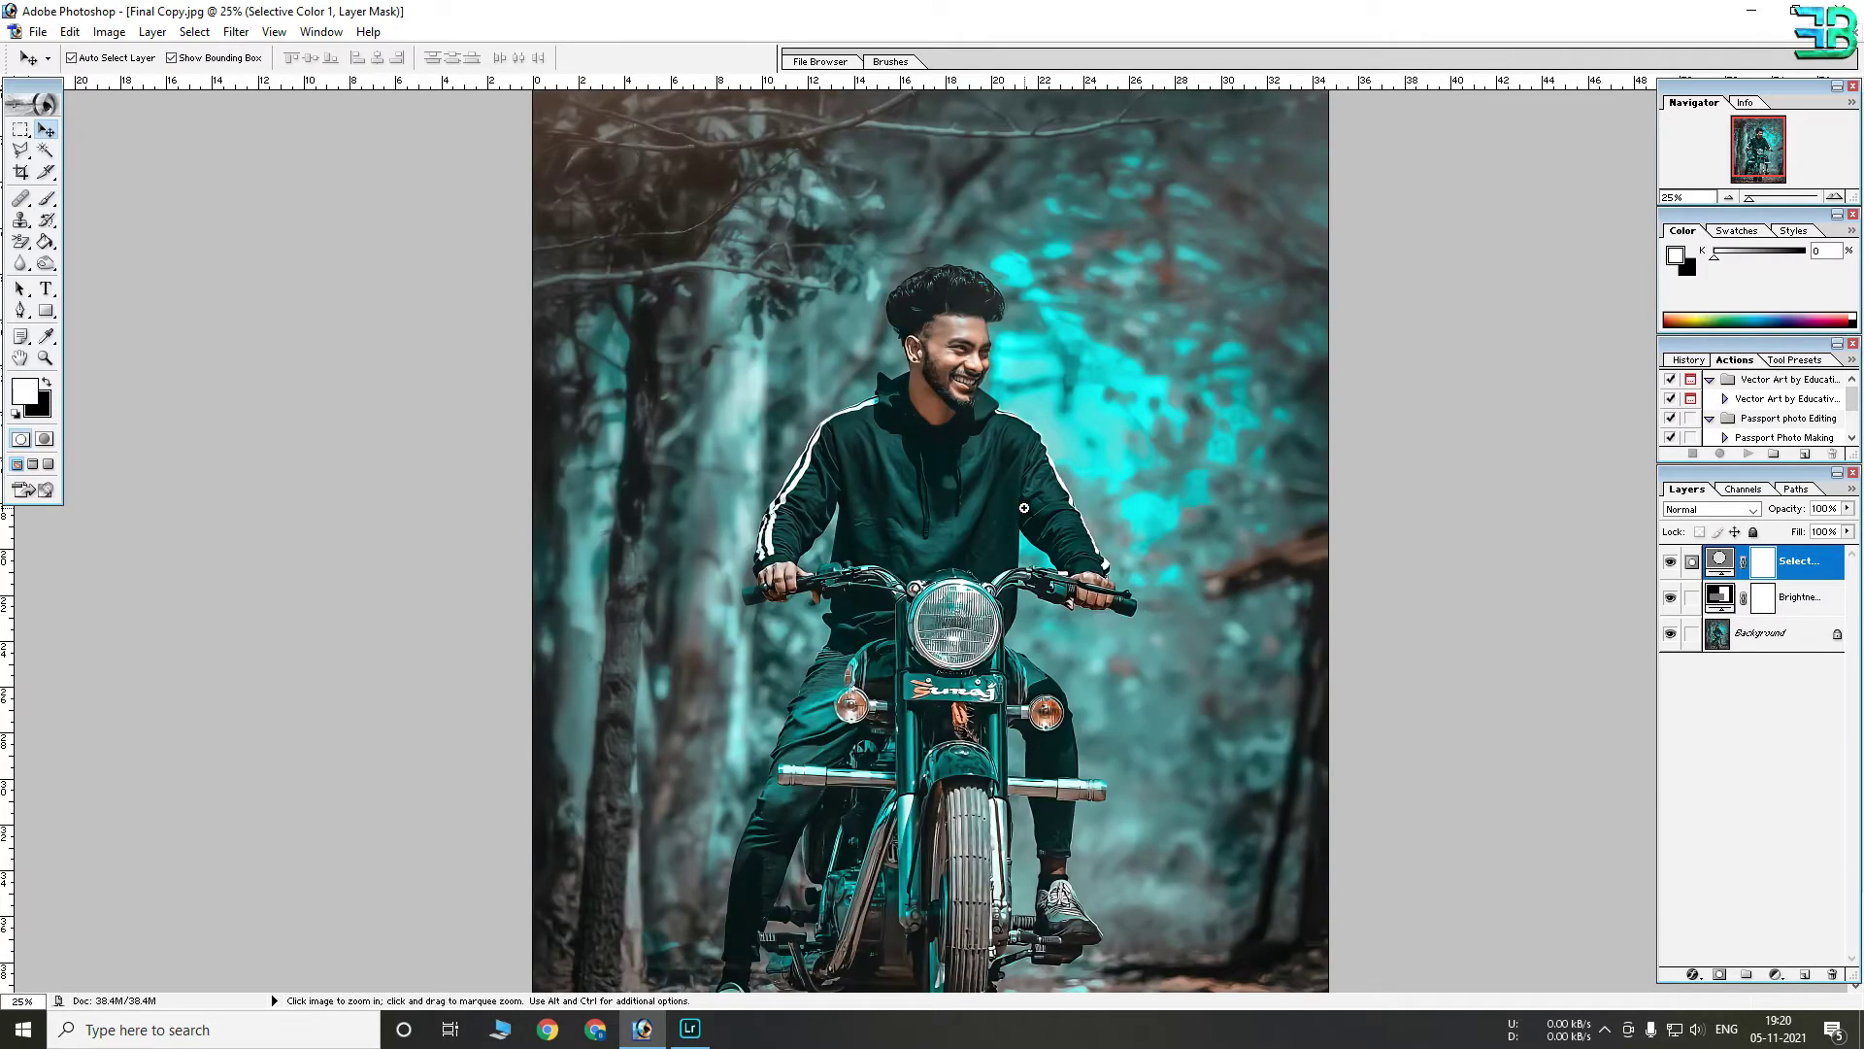
key("ctrl+minus")
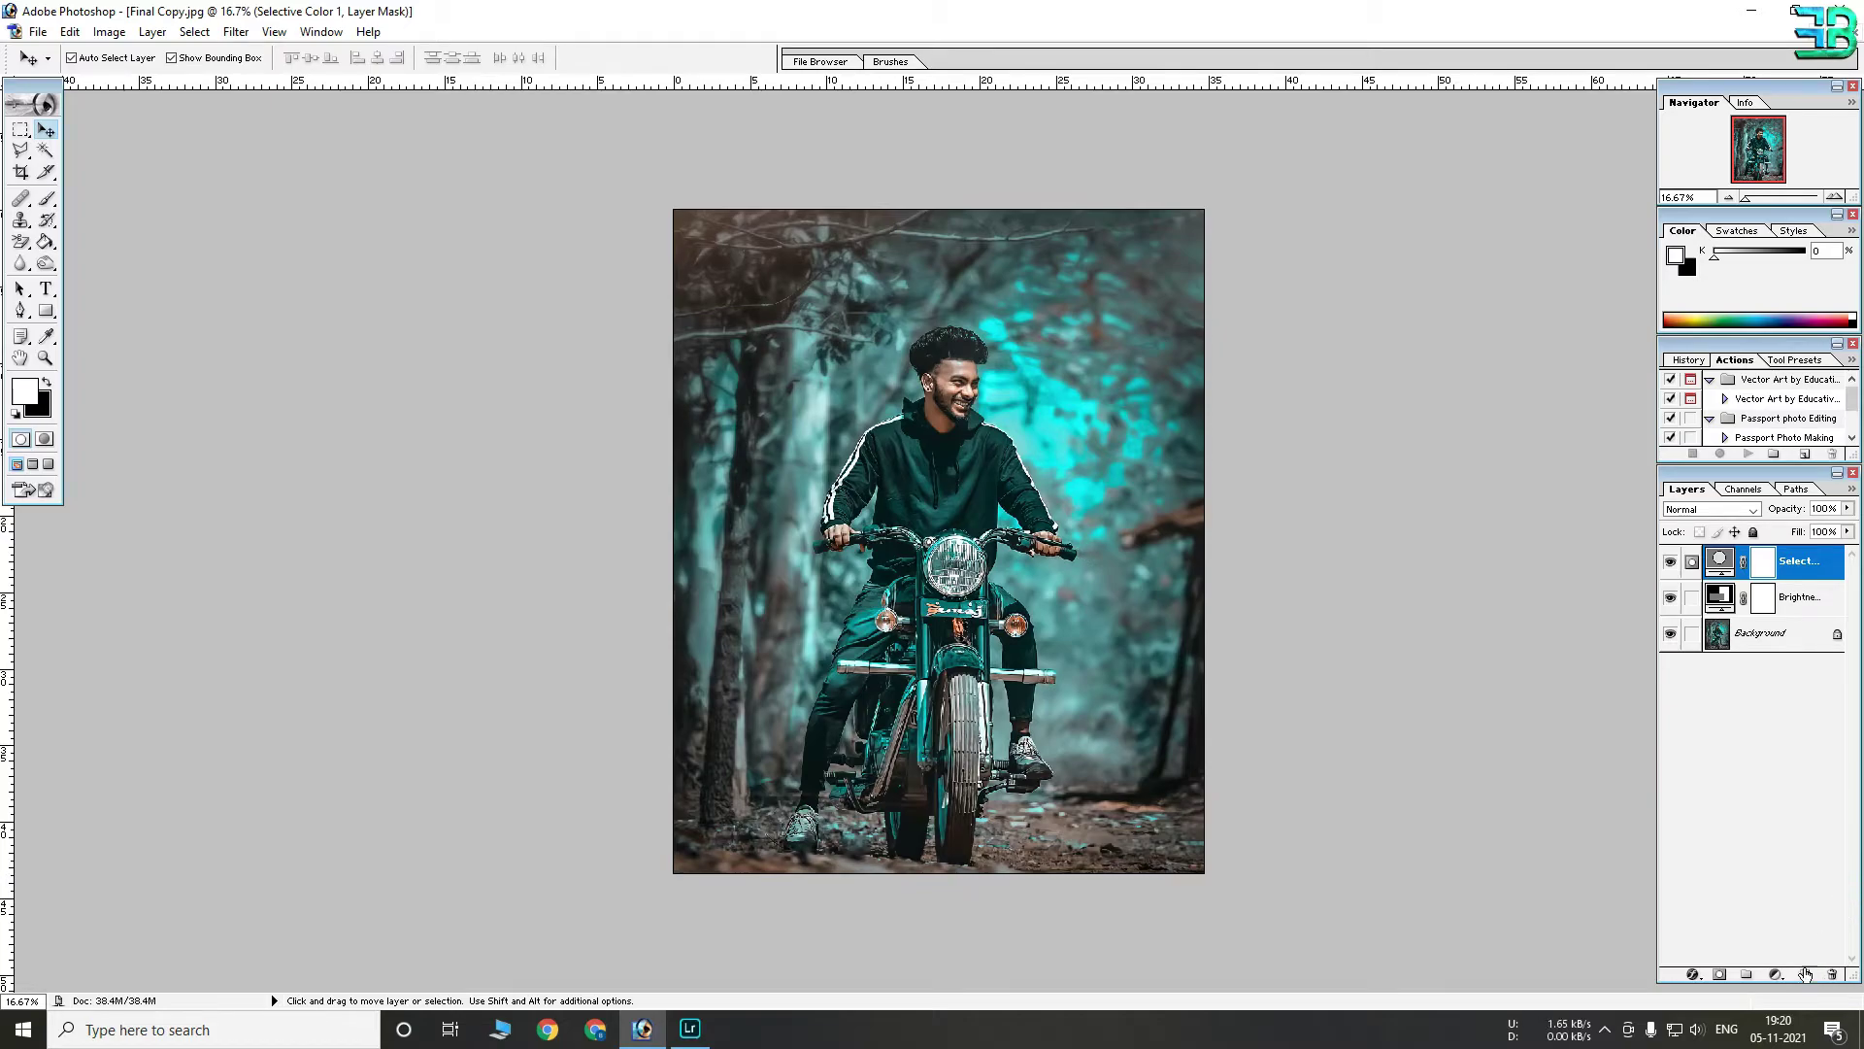
left_click(1776, 974)
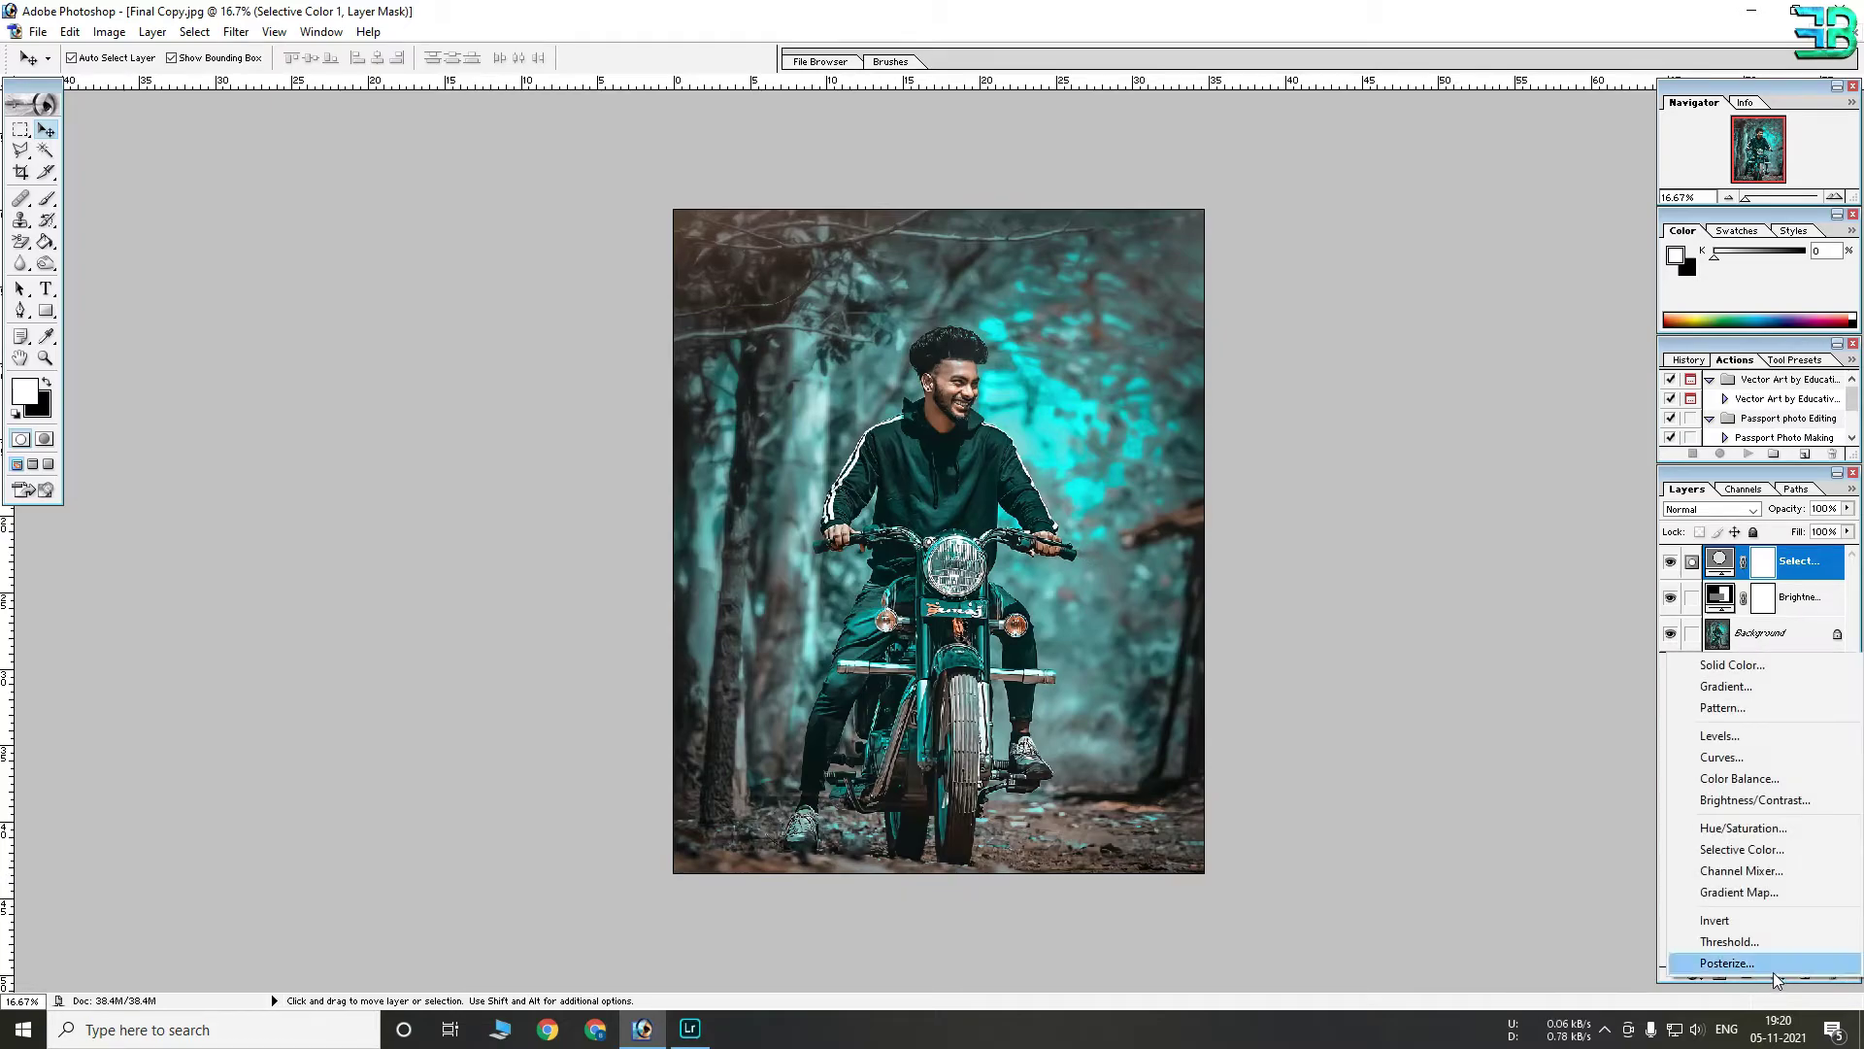
left_click(1747, 736)
left_click(335, 272)
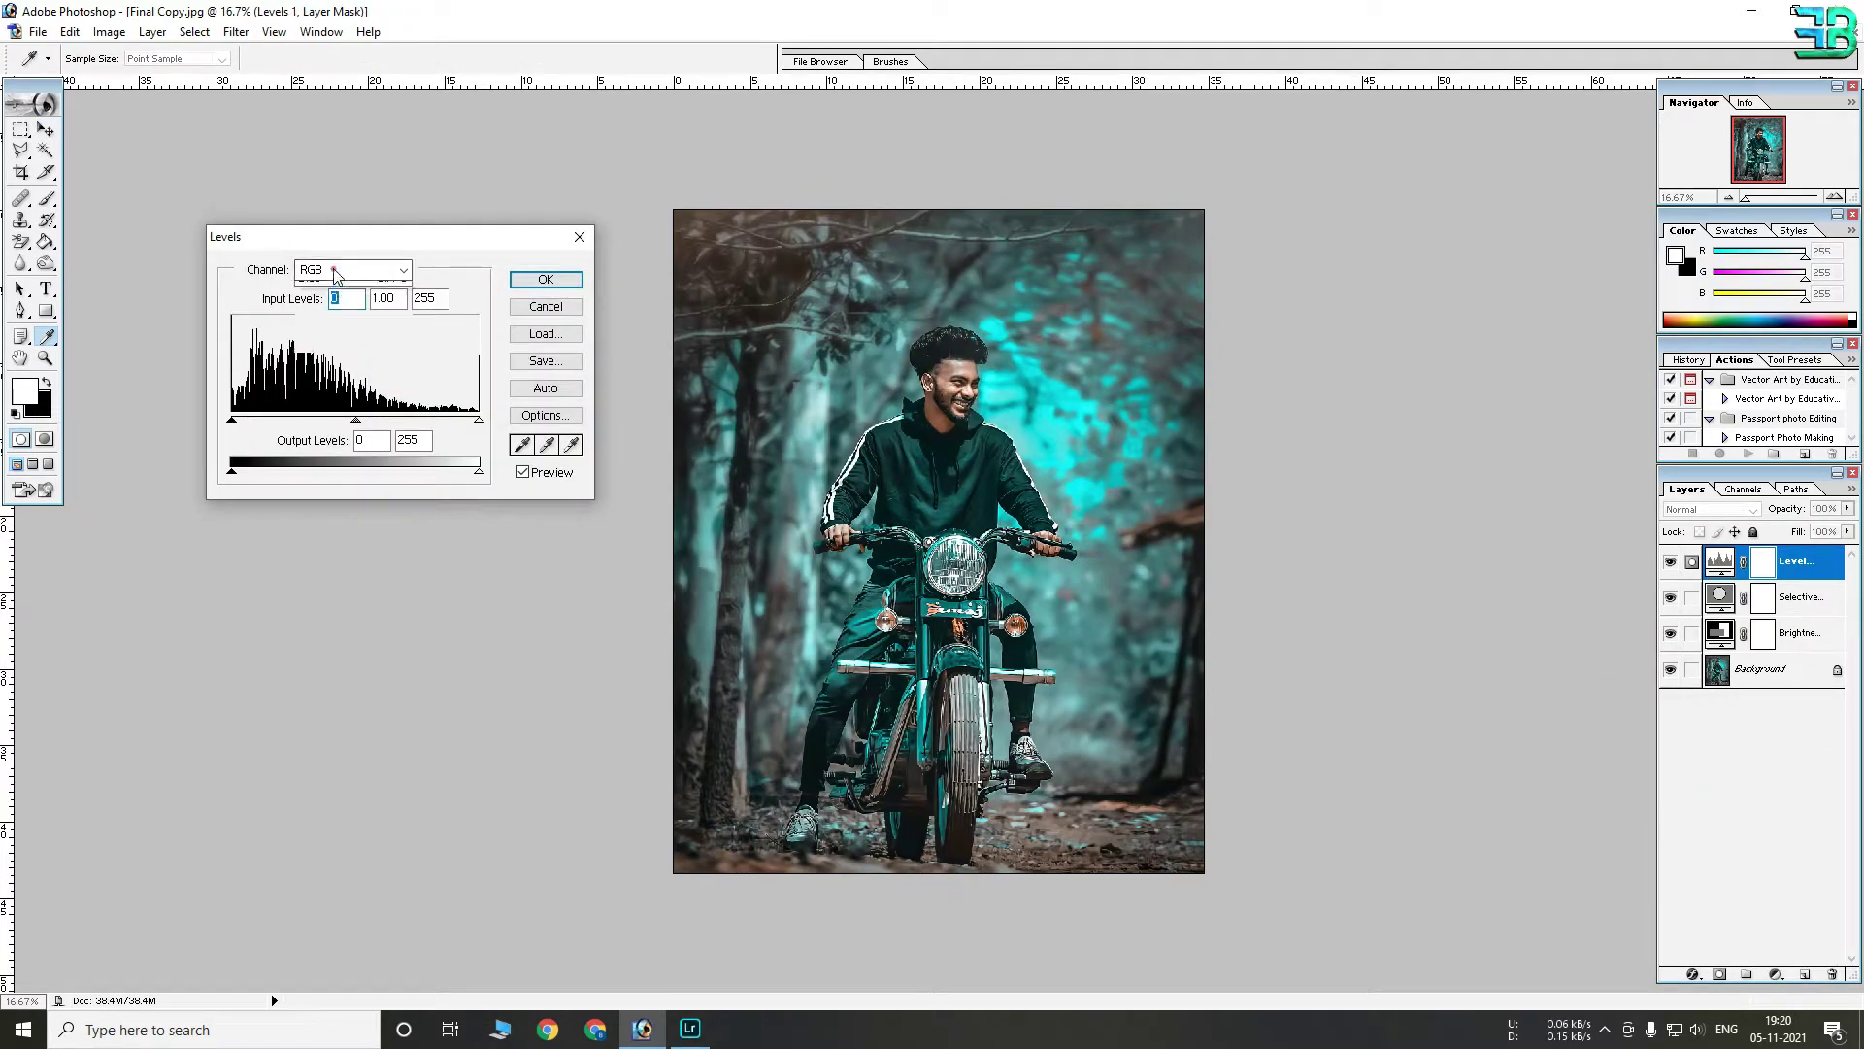
left_click(340, 344)
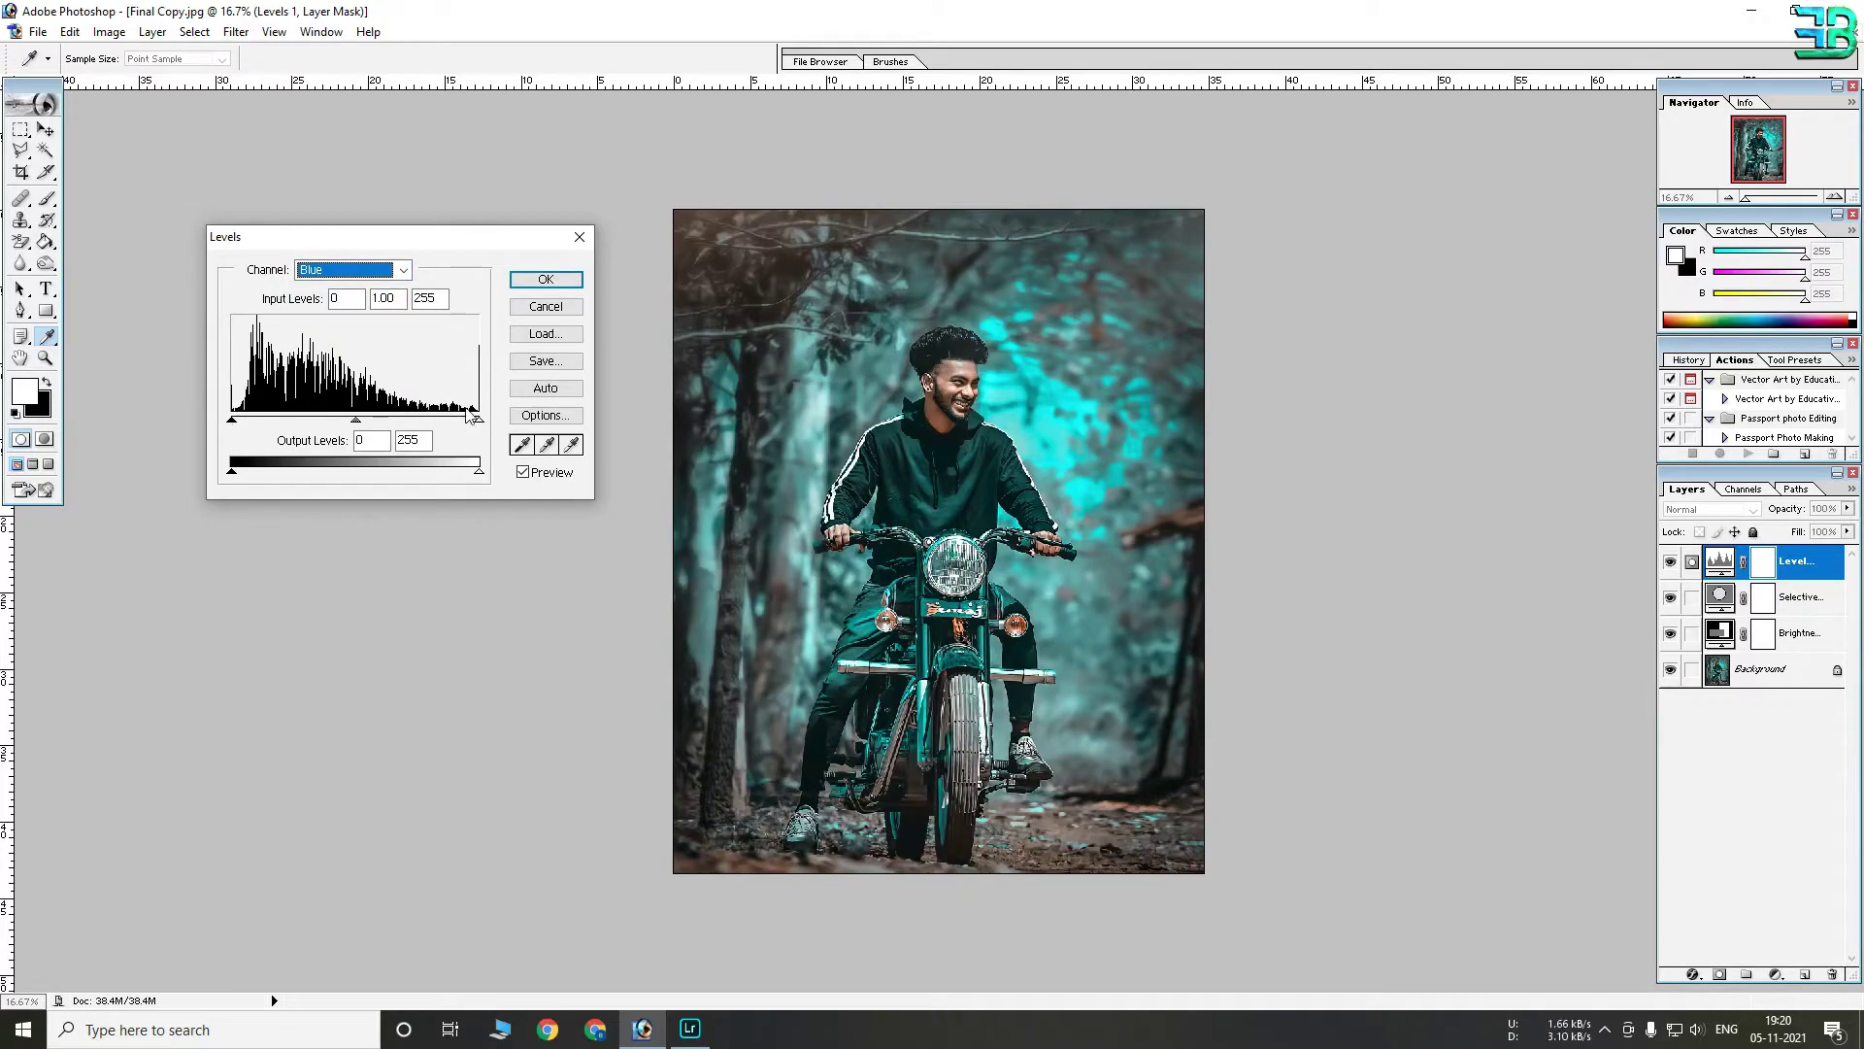
left_click(545, 307)
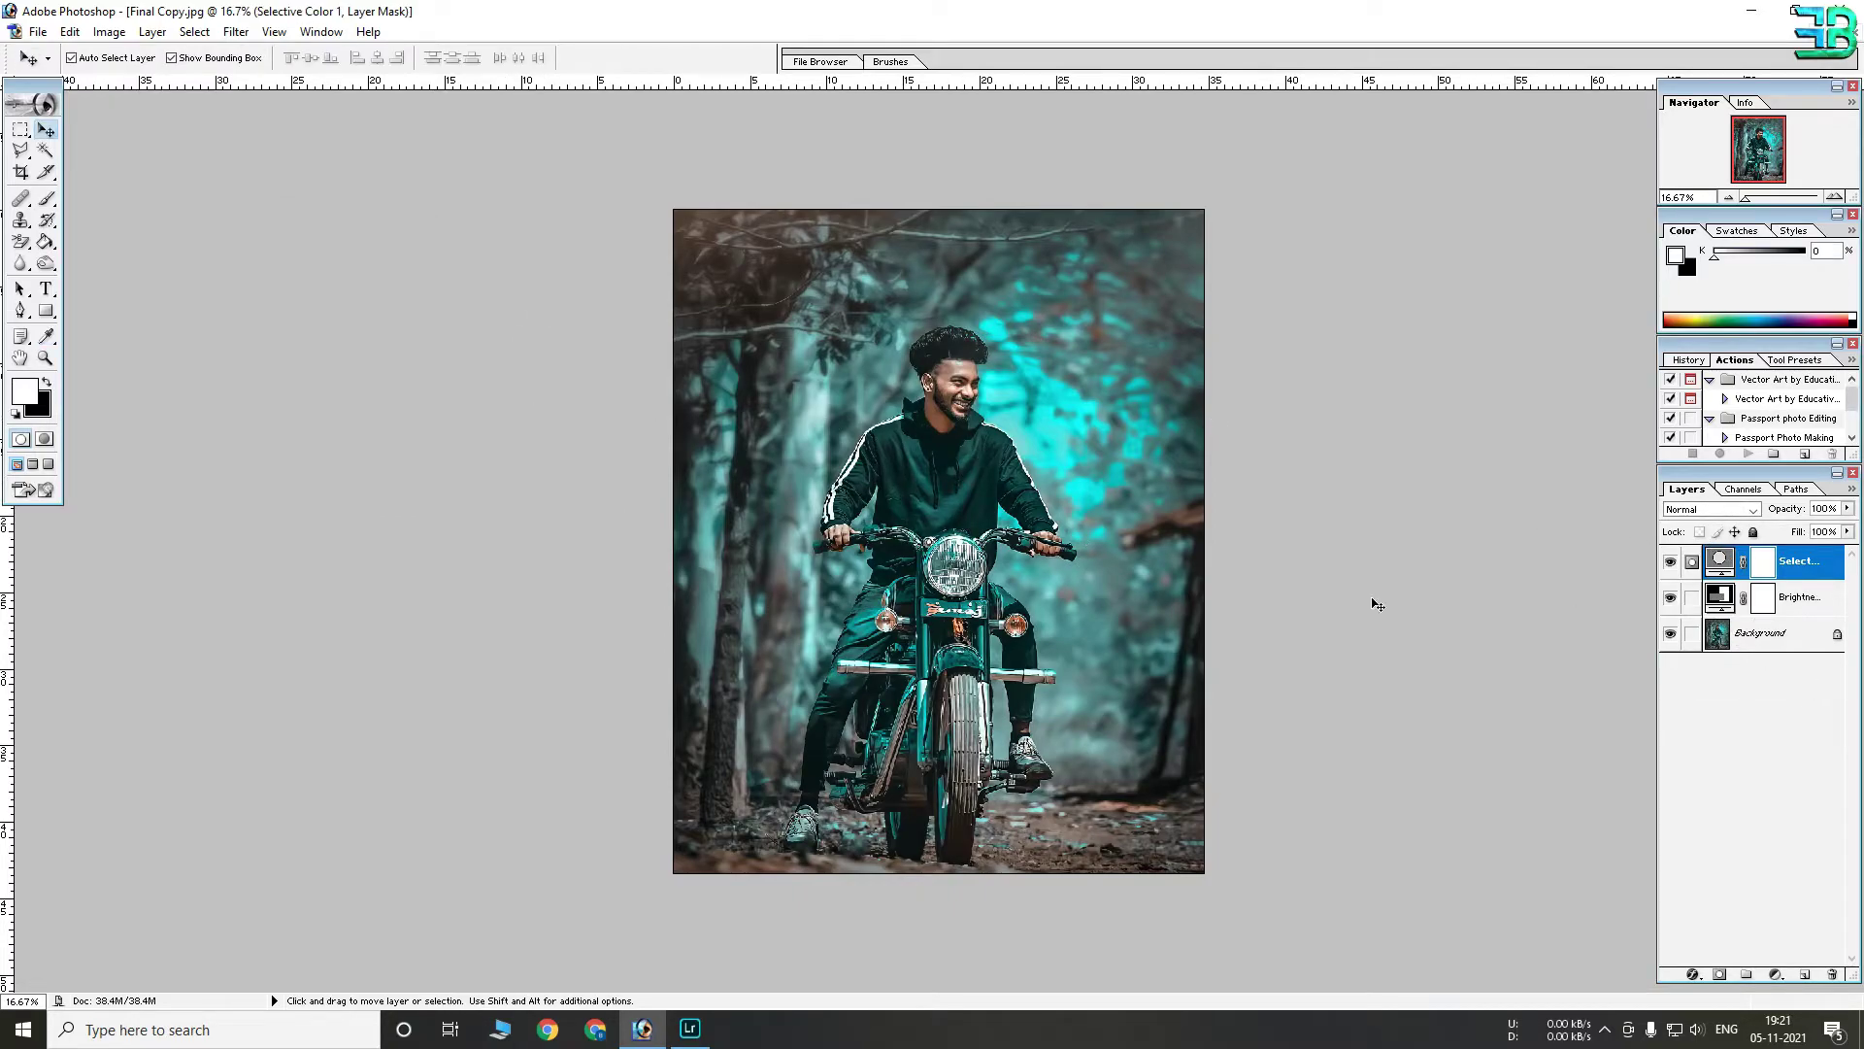
left_click(1775, 975)
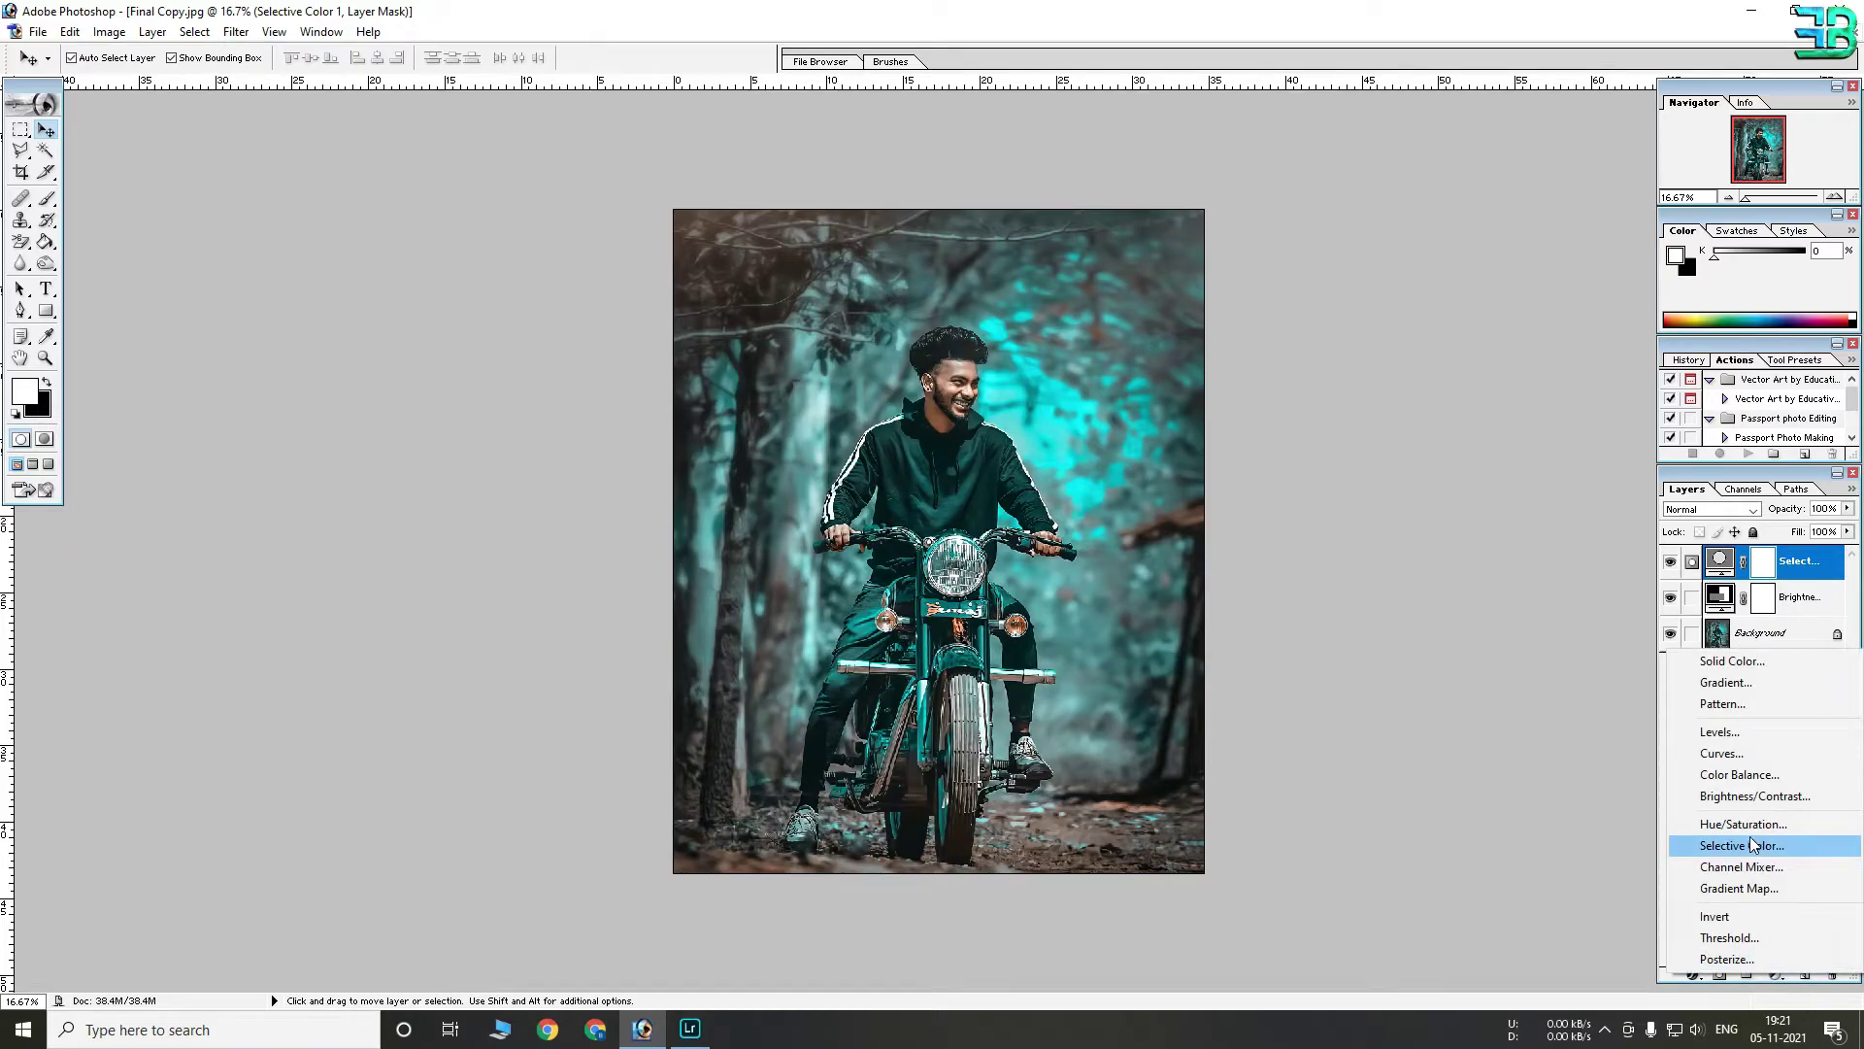
Add a Hue/Saturation 1 layer with a slight saturation increase and check the rider close up
left_click(1748, 821)
left_click_drag(360, 355, 367, 357)
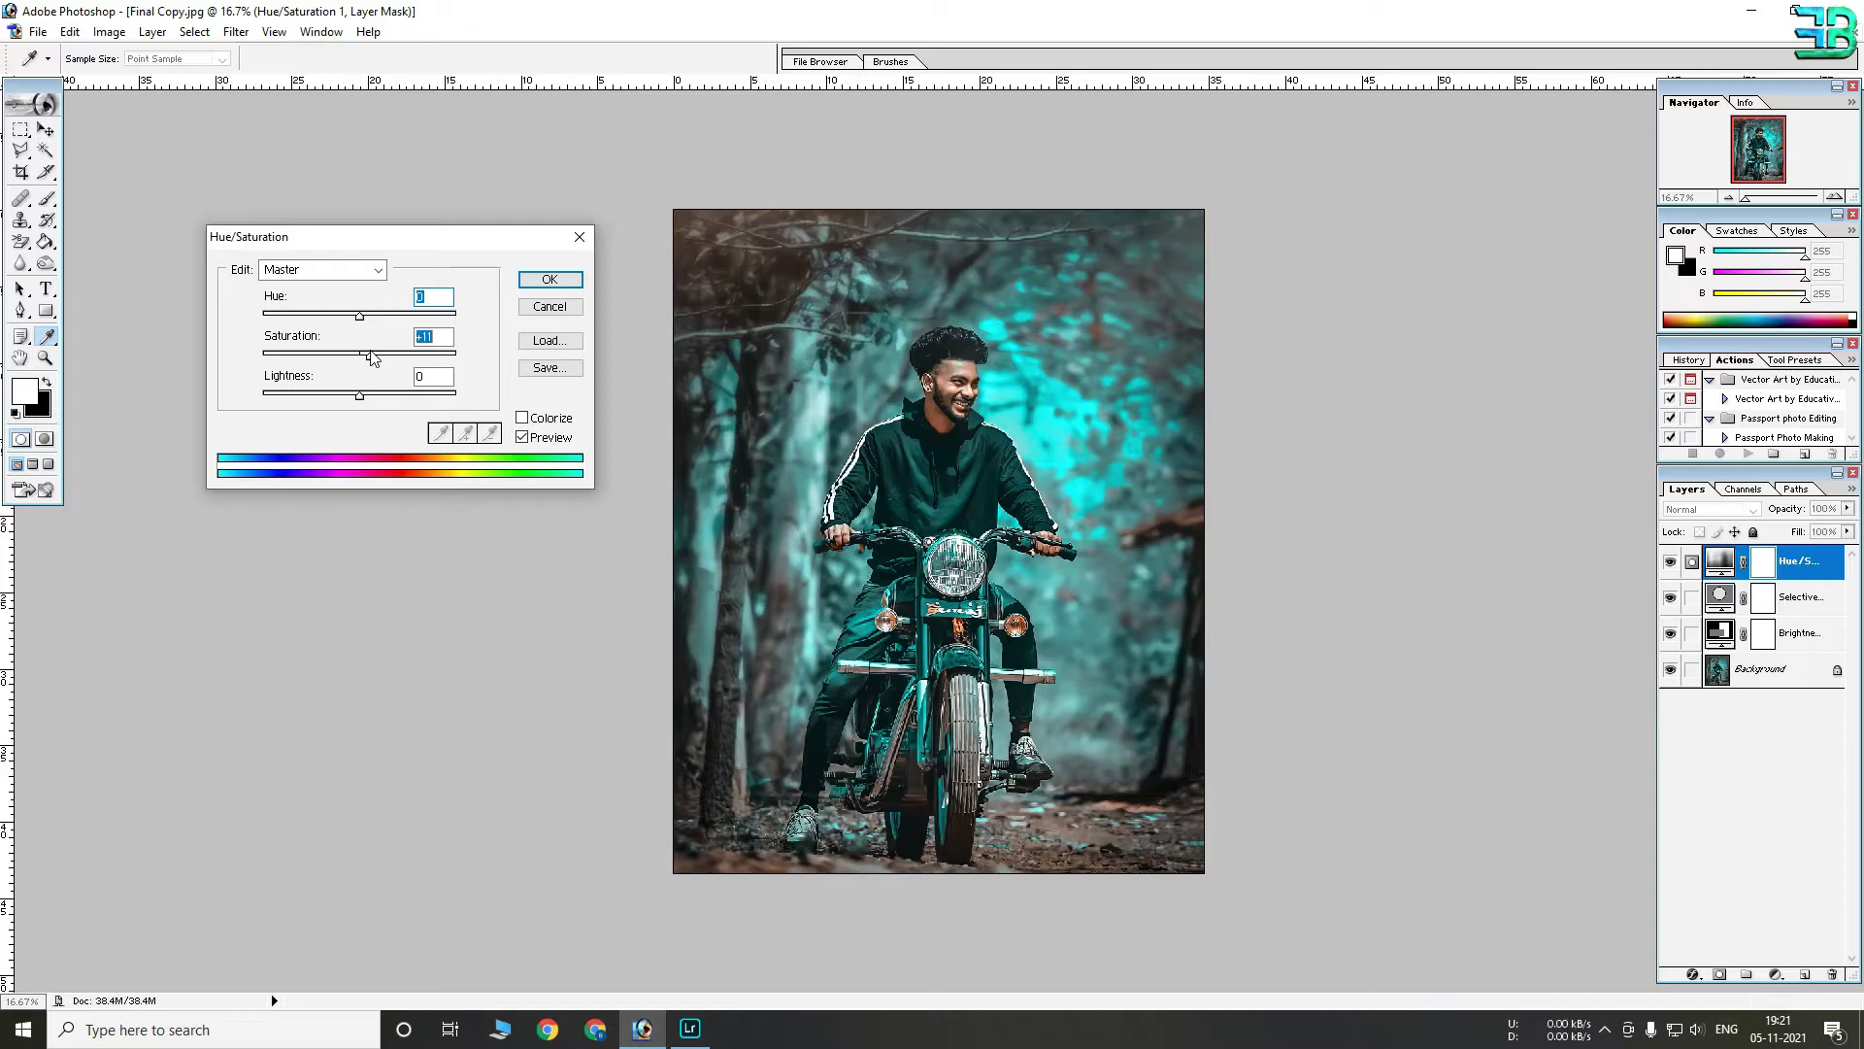
left_click(550, 280)
key("ctrl+plus")
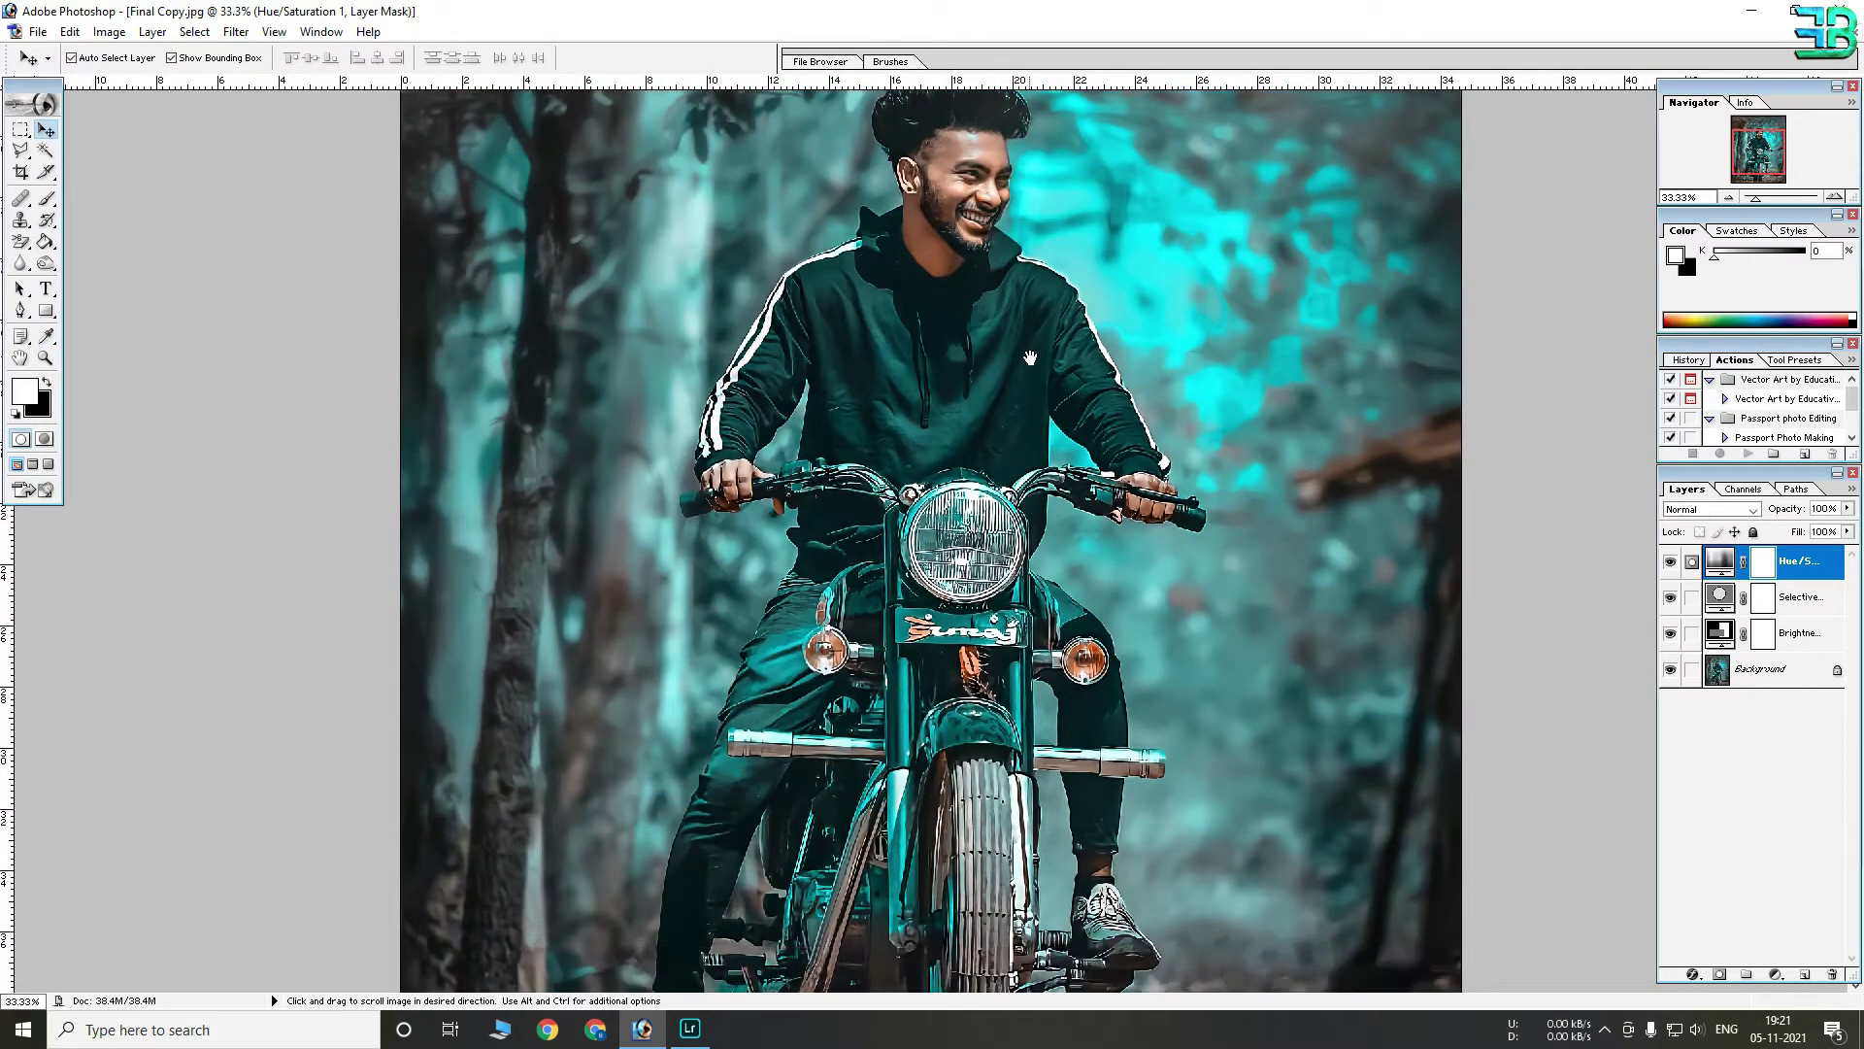
key("ctrl+minus")
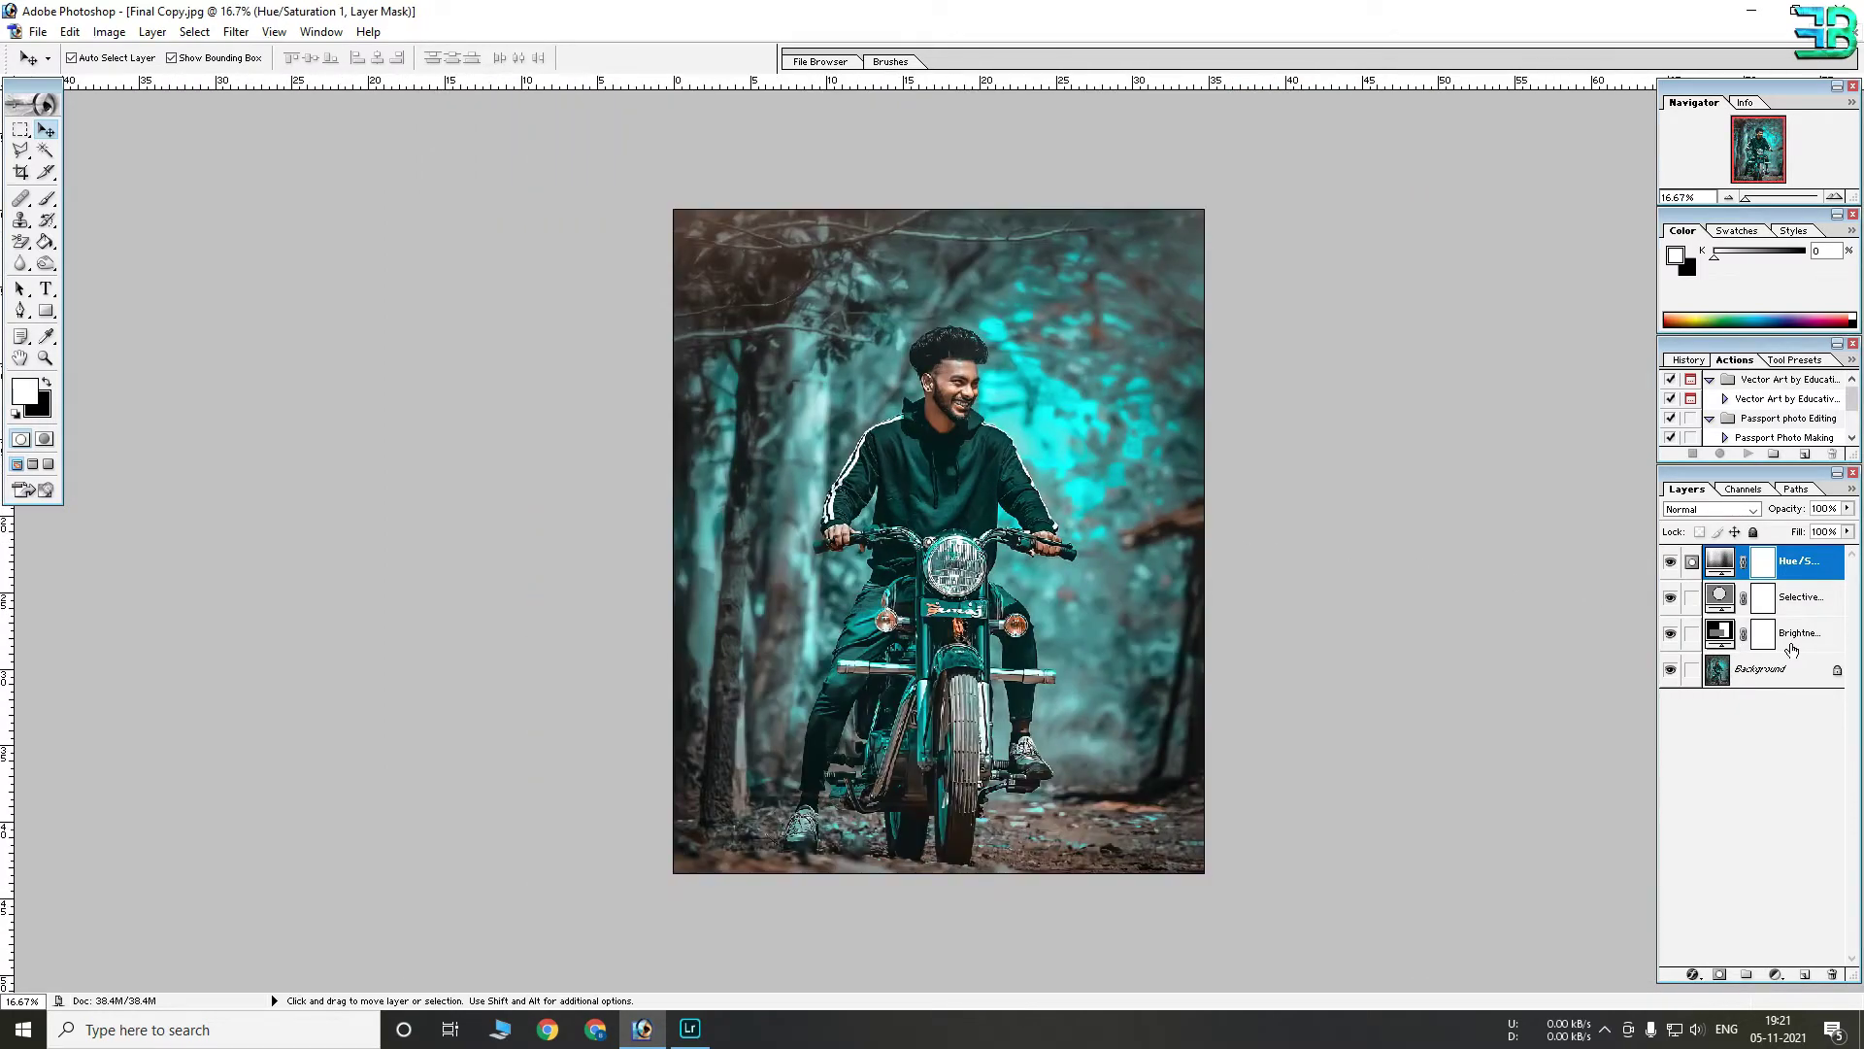
left_click(1777, 973)
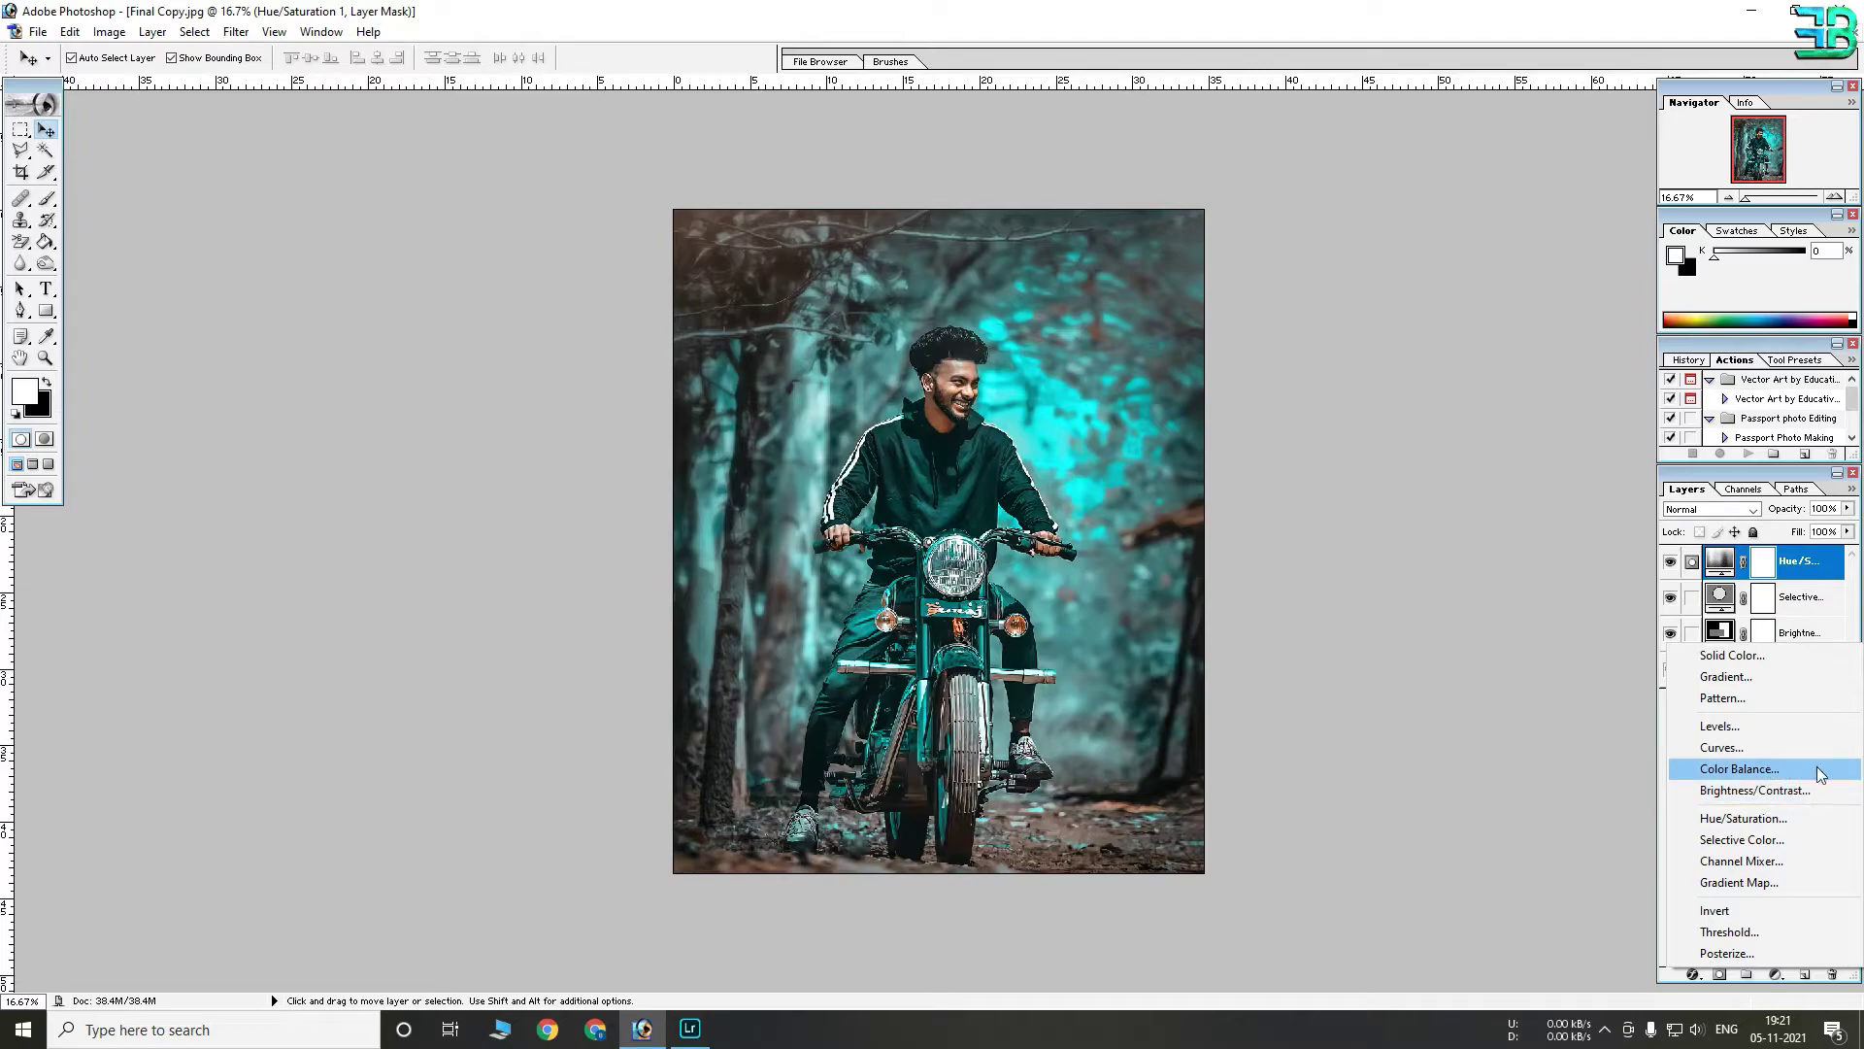
left_click(1594, 832)
Add an empty Layer 1 on top, then a second Hue/Saturation layer above Hue/Saturation 1
left_click(1804, 973)
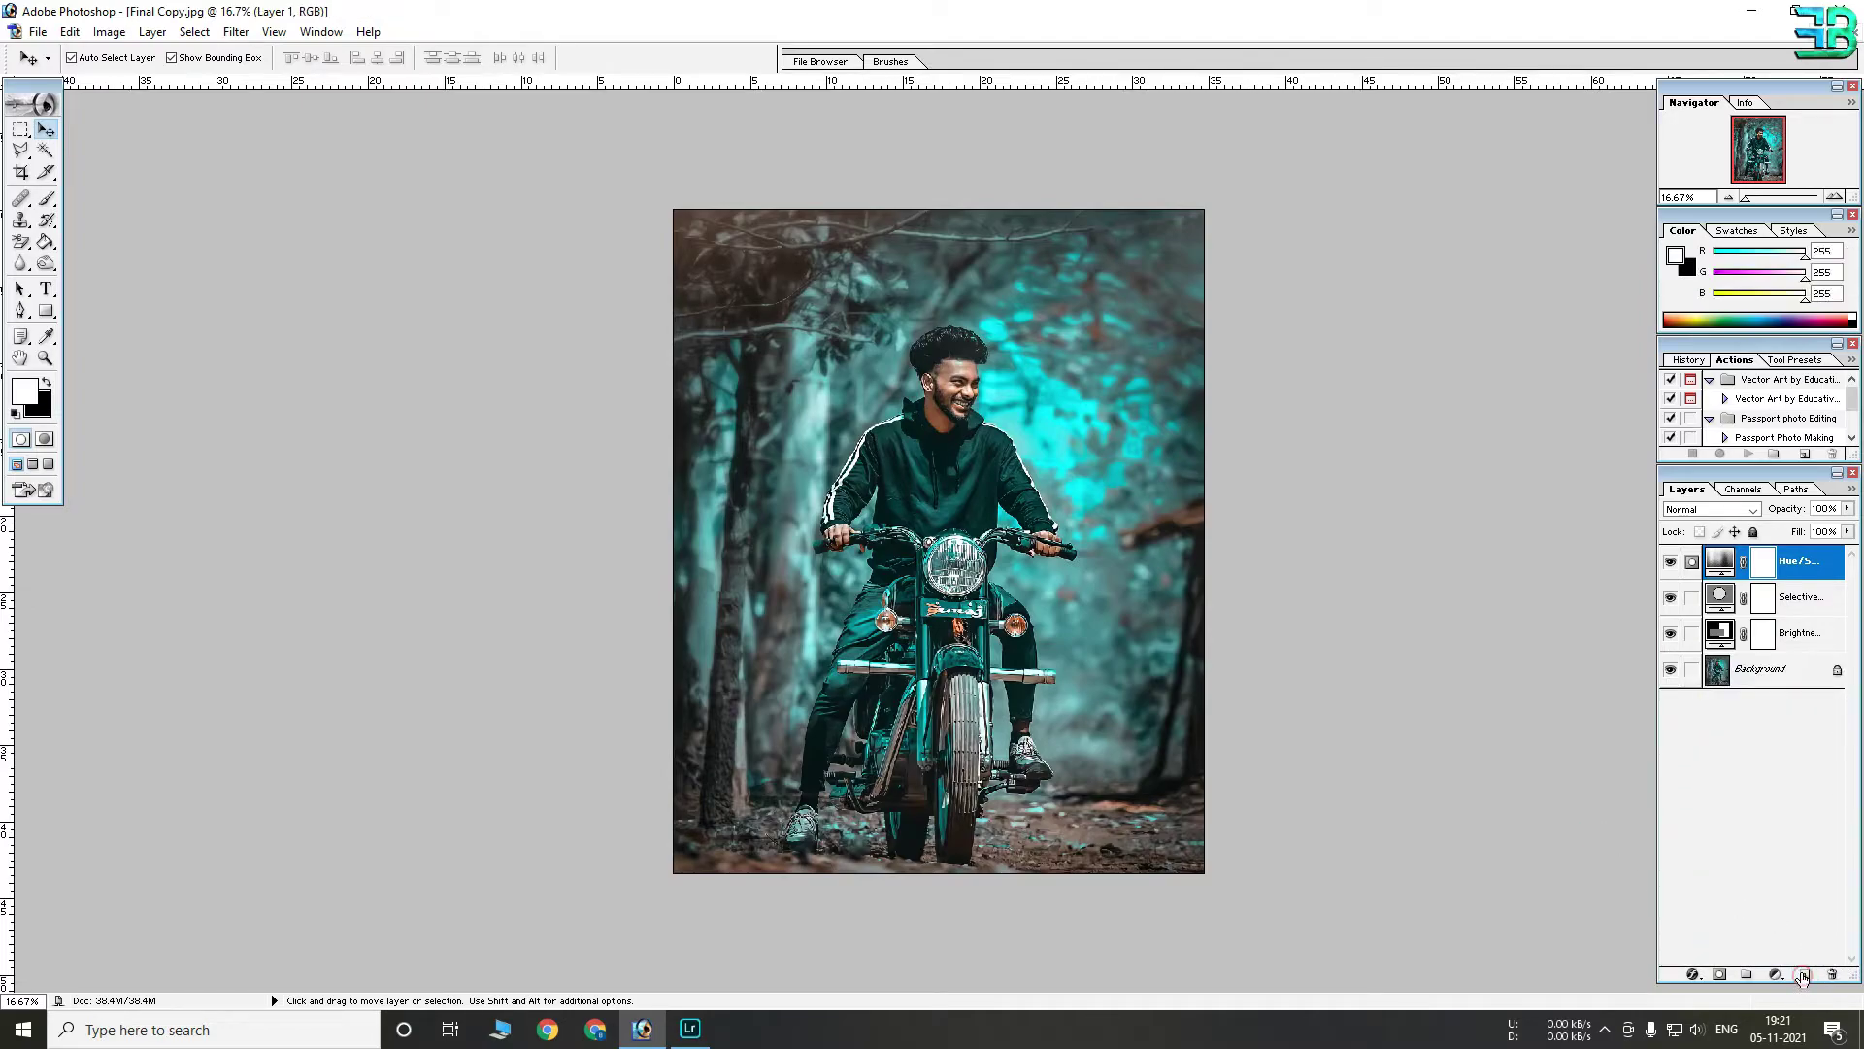
key("ctrl+plus")
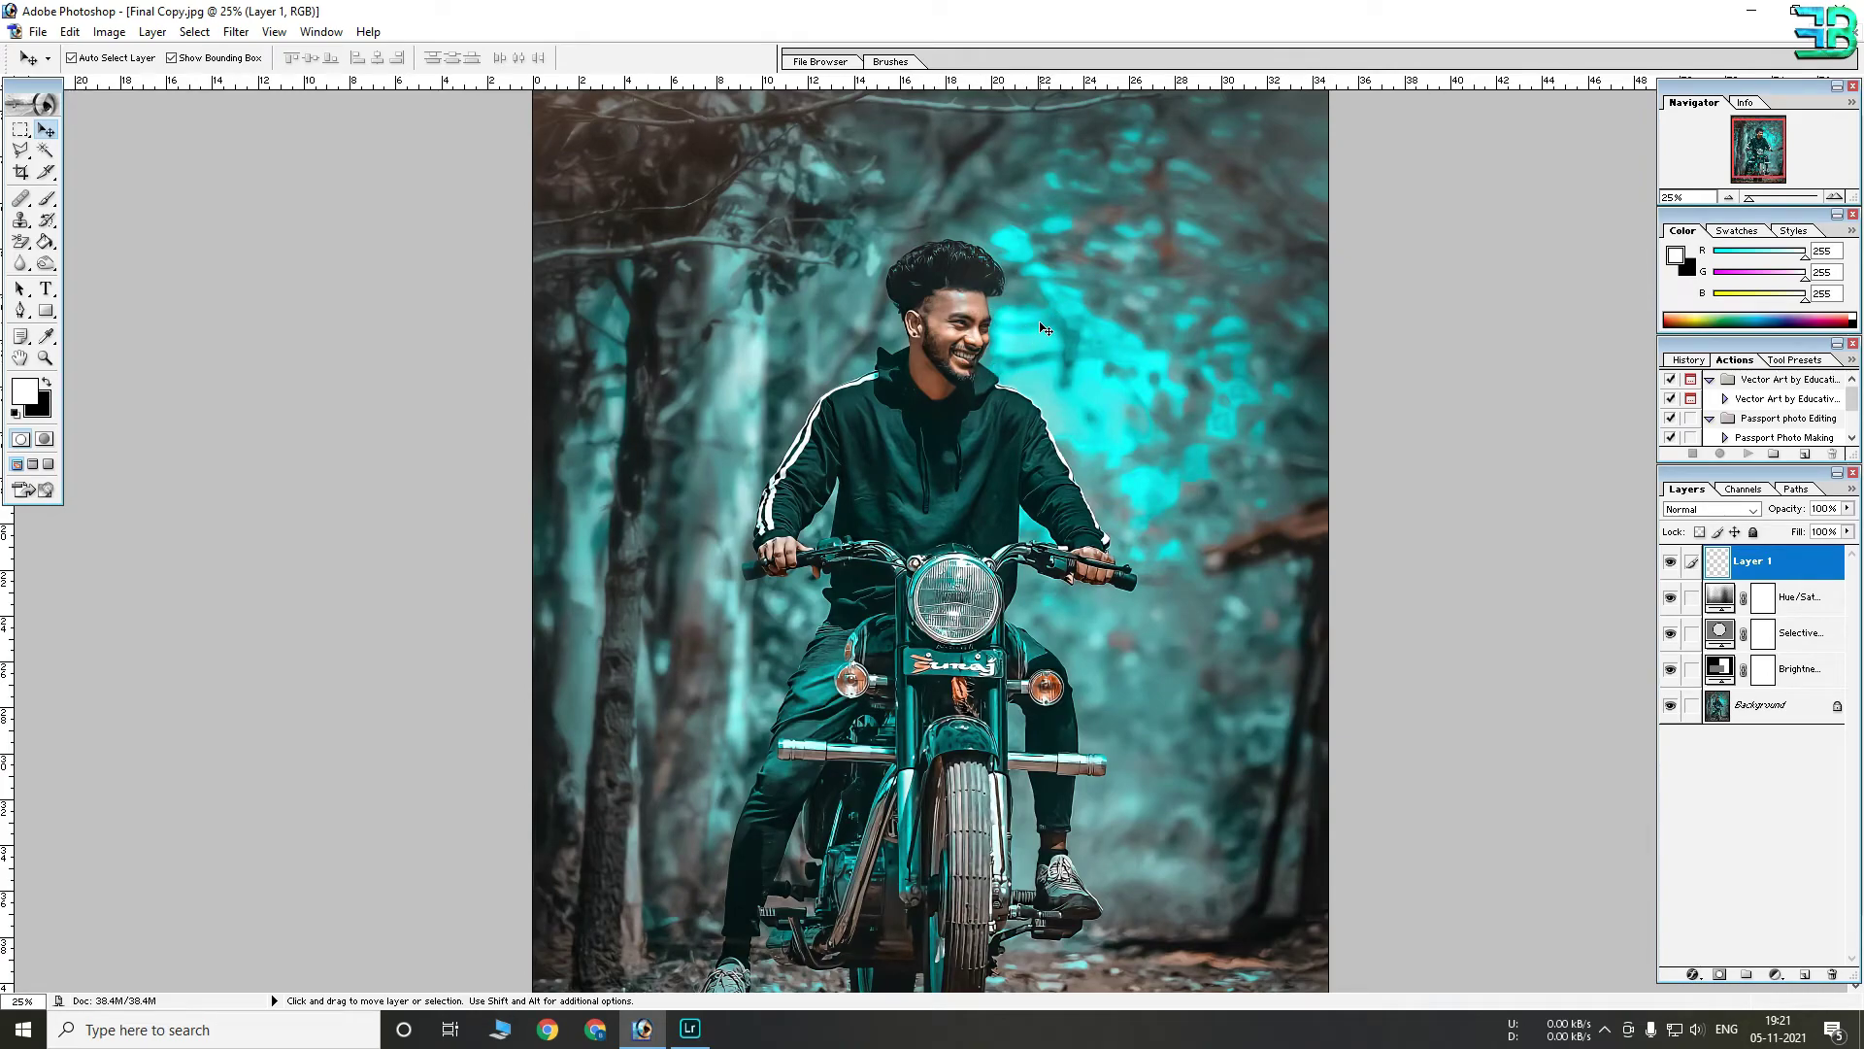
left_click(1802, 596)
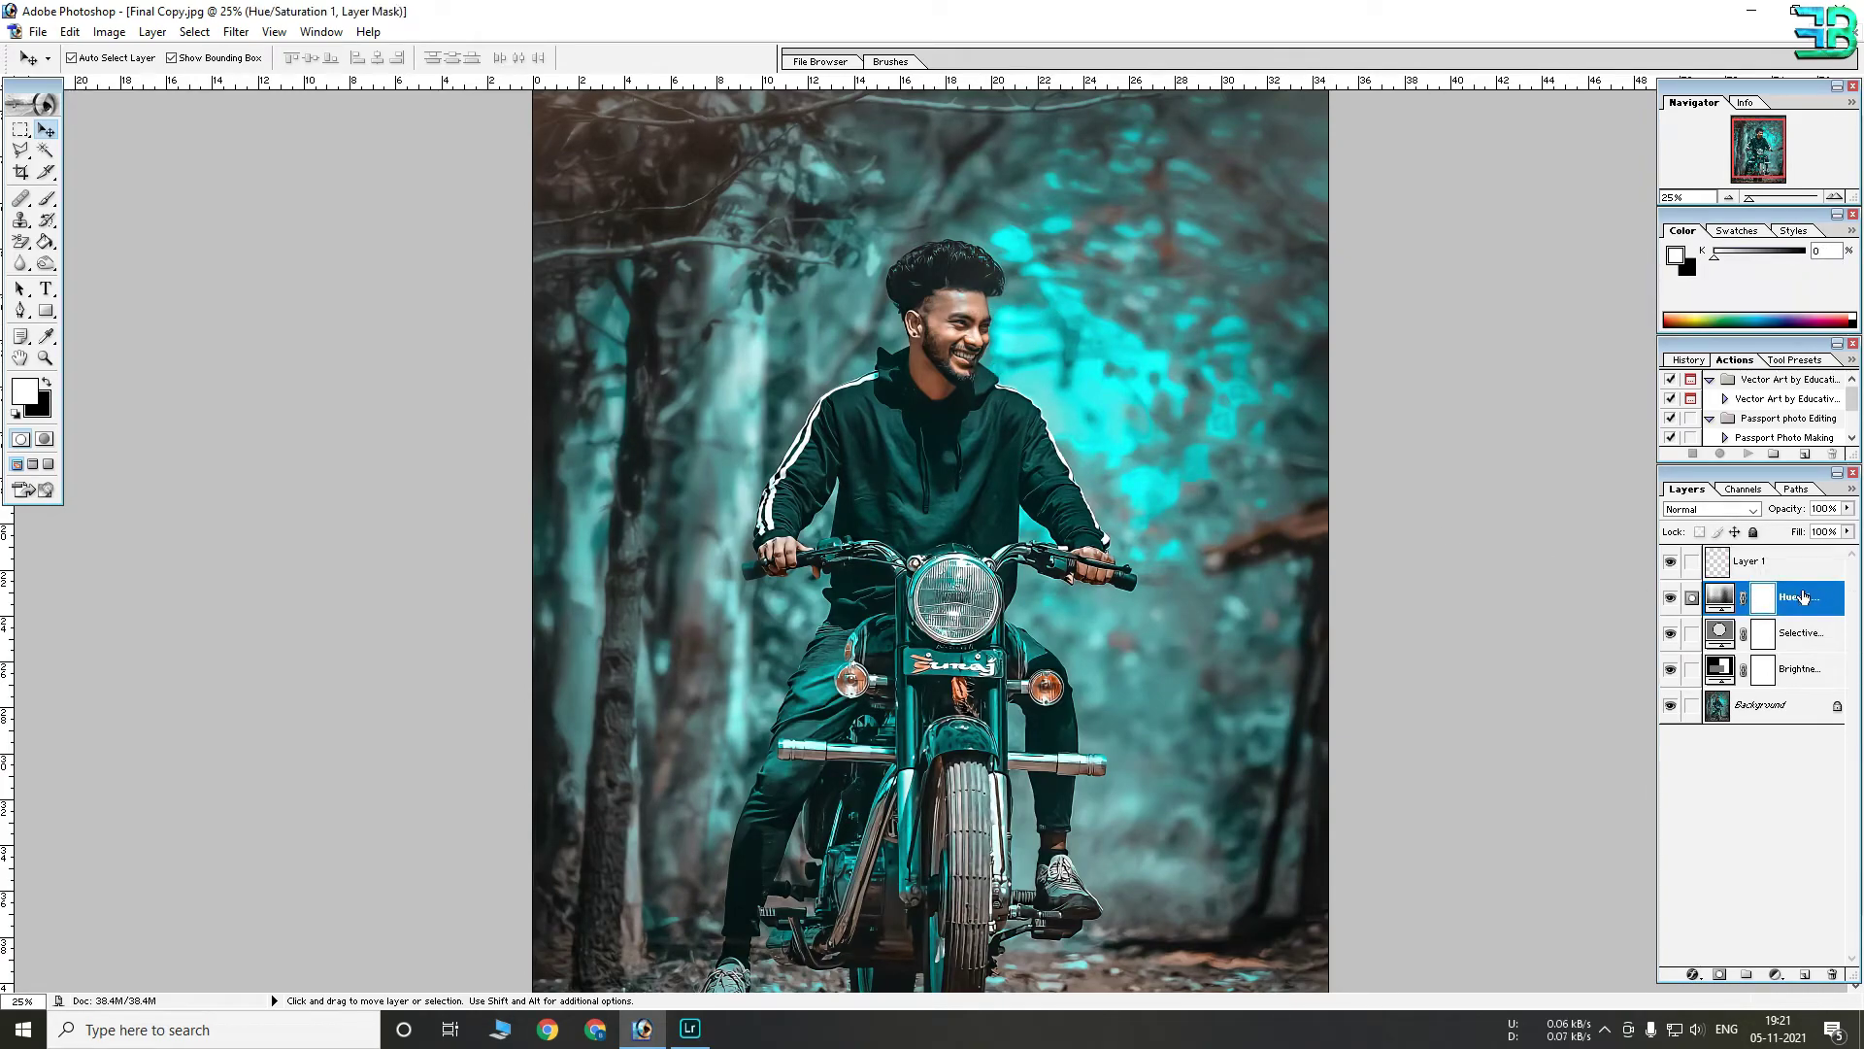
left_click(1776, 975)
left_click(1738, 822)
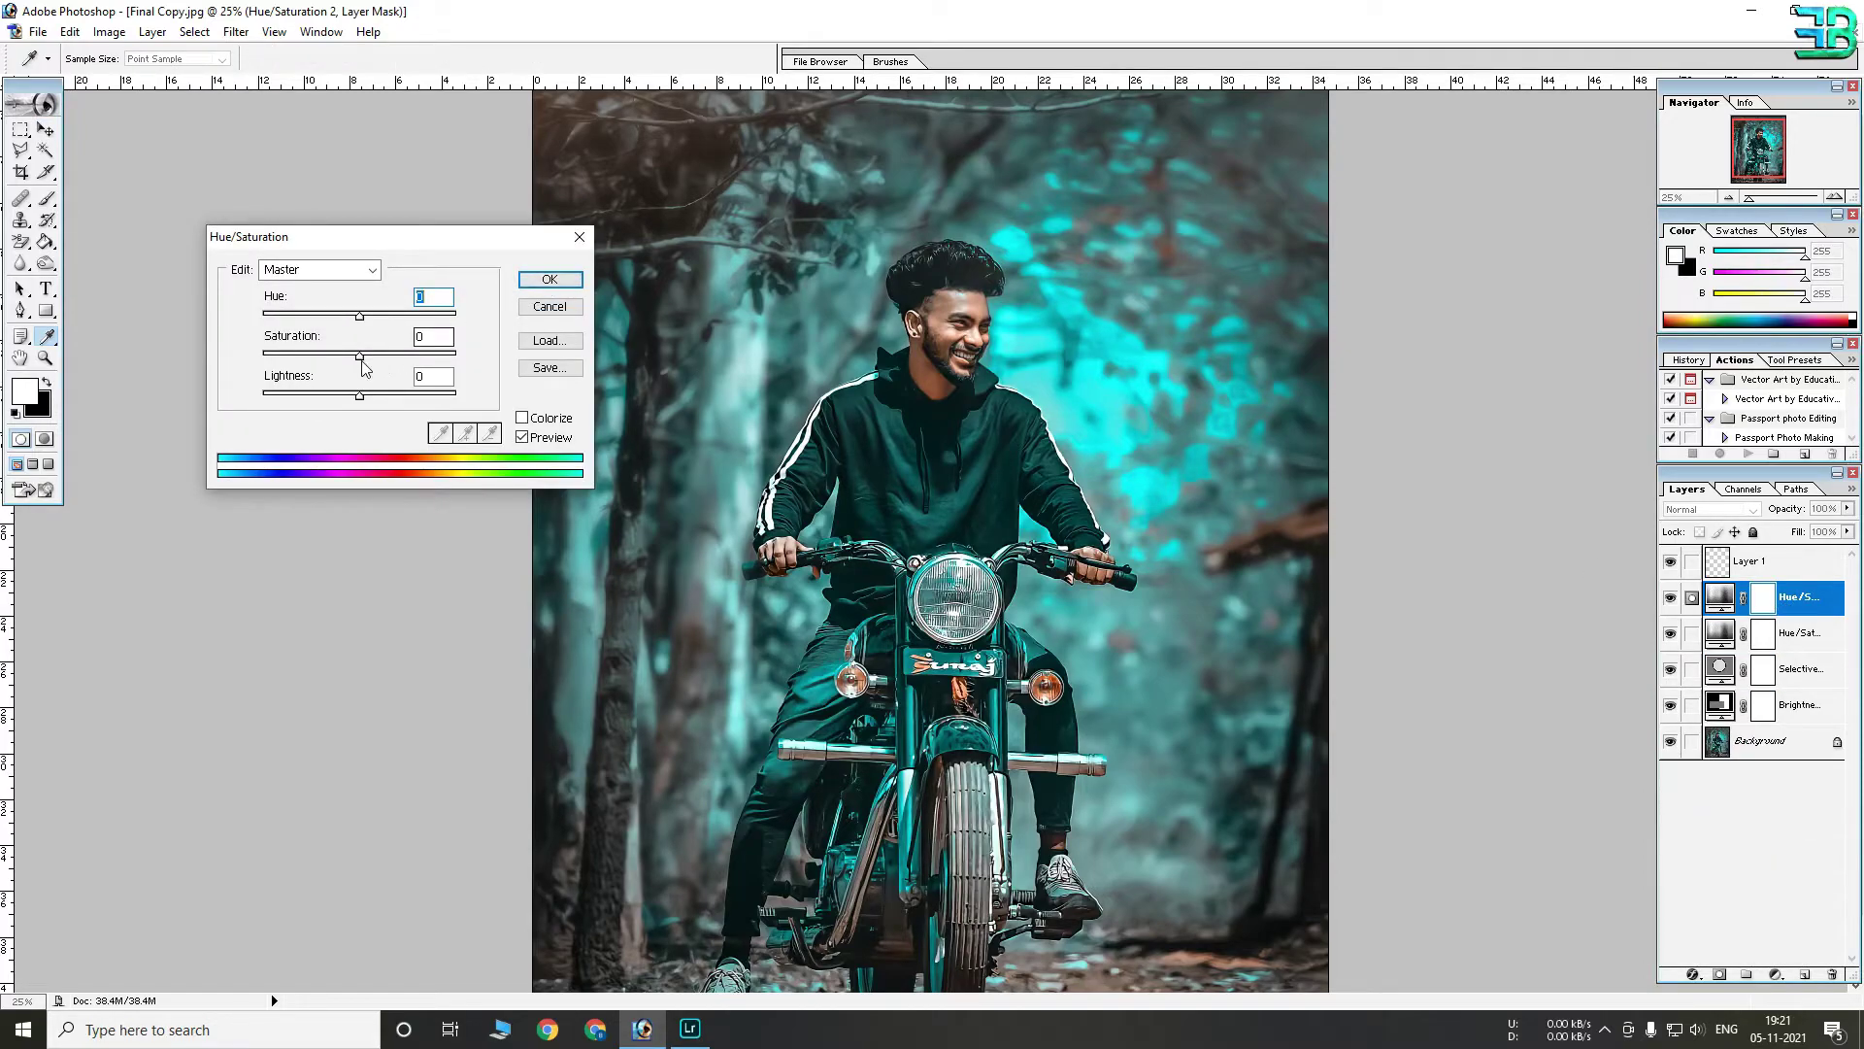
Set the second Hue/Saturation layer's saturation to -35 and apply it
key("ctrl+plus")
key("ctrl+plus")
key("ctrl+plus")
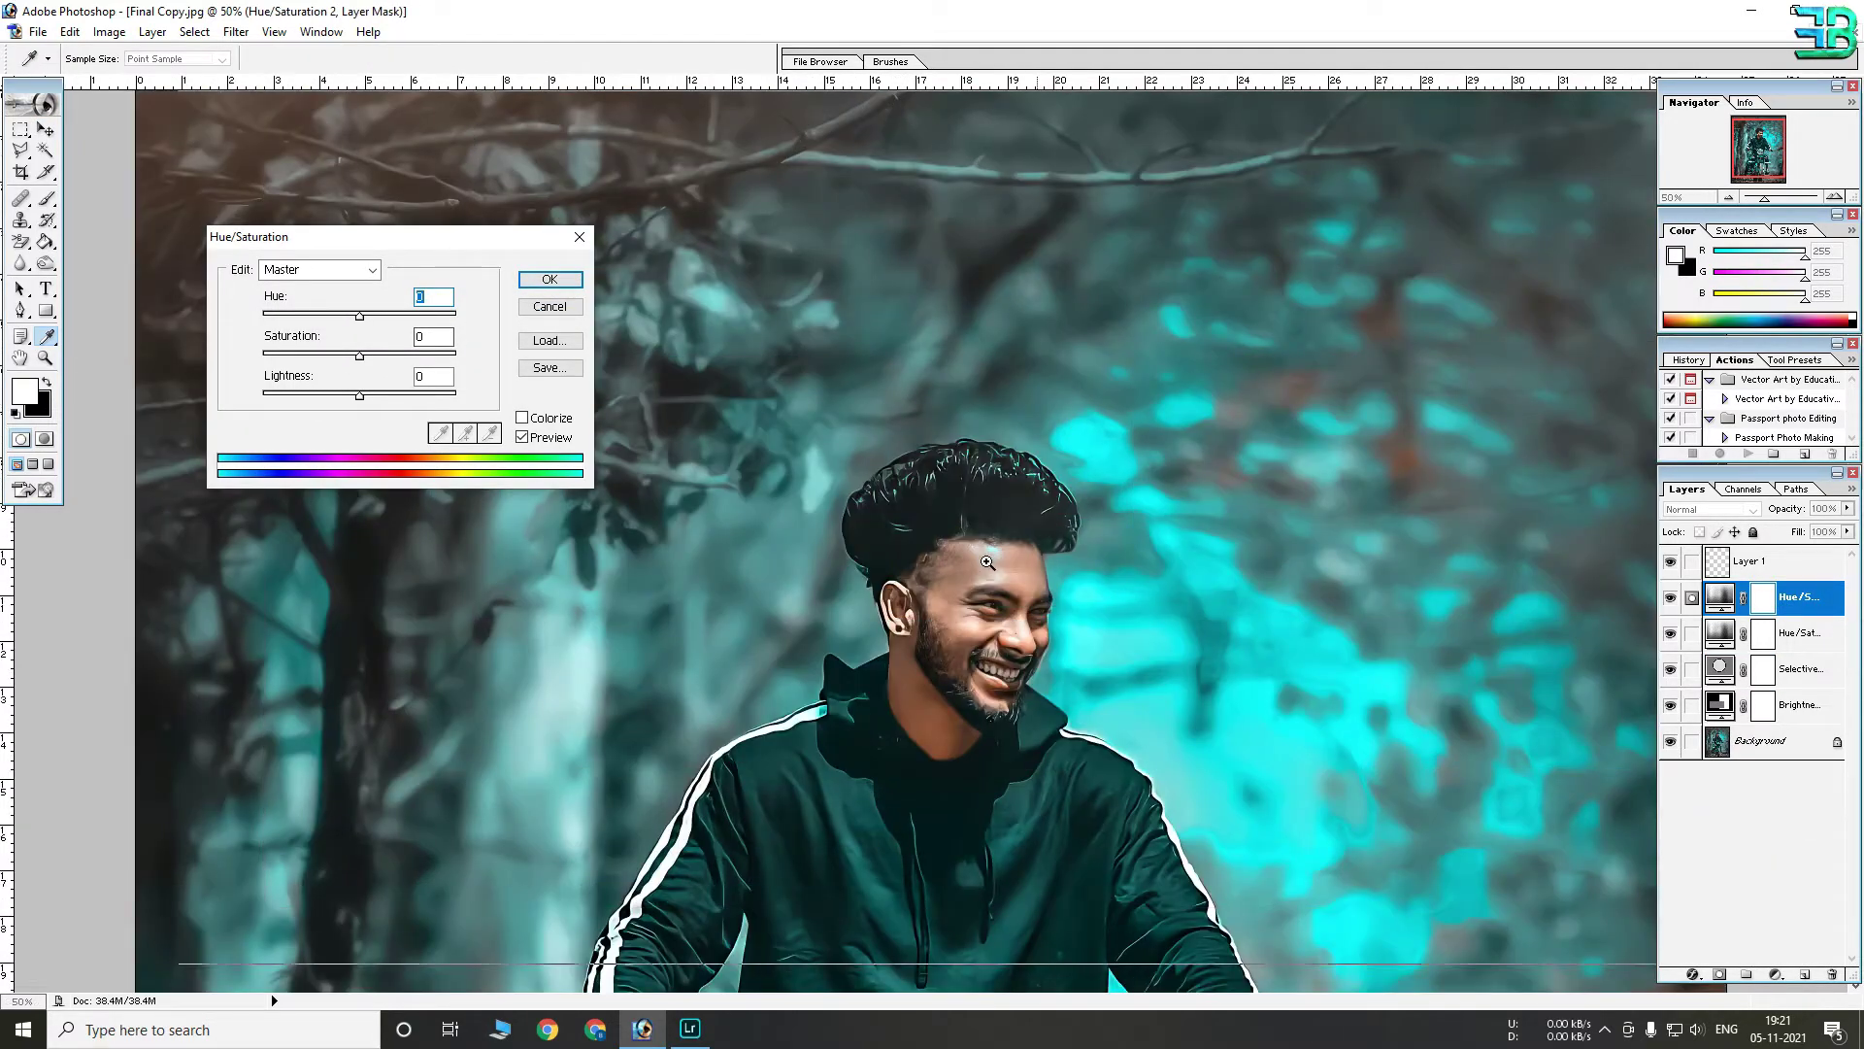
key("ctrl+plus")
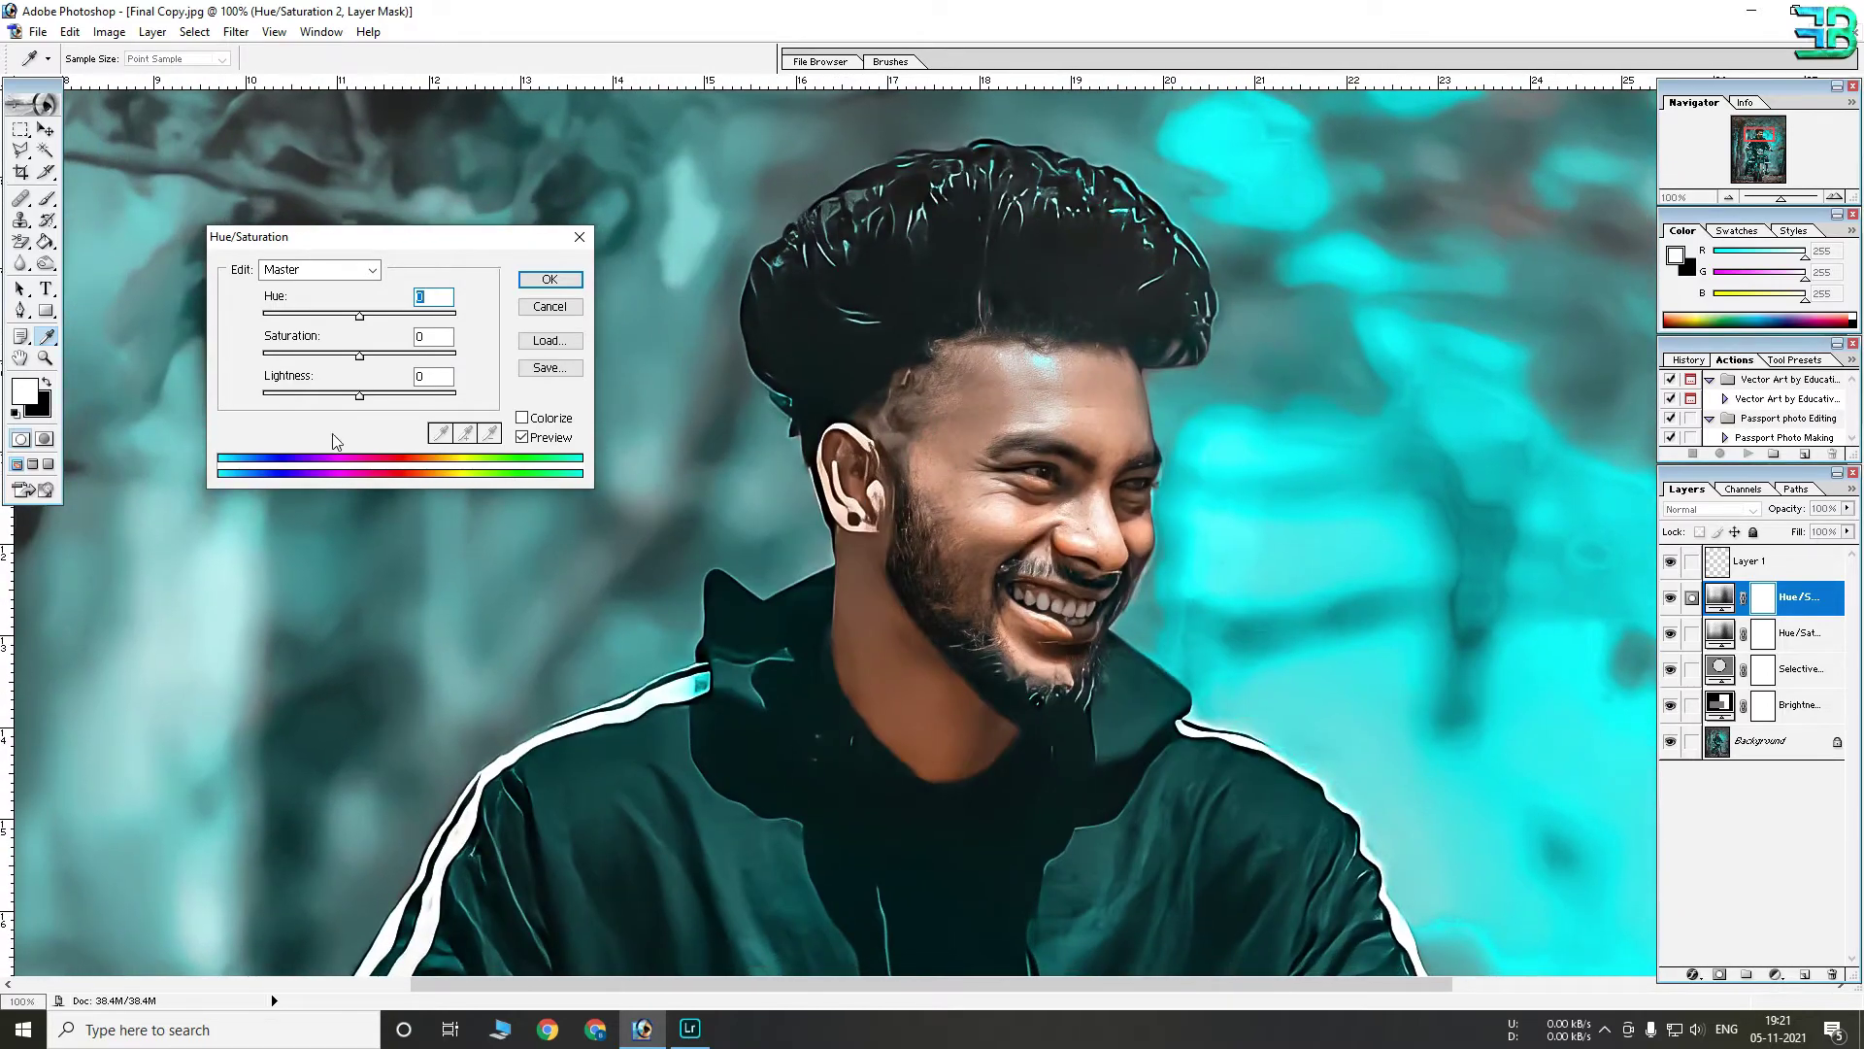
left_click_drag(332, 355, 304, 356)
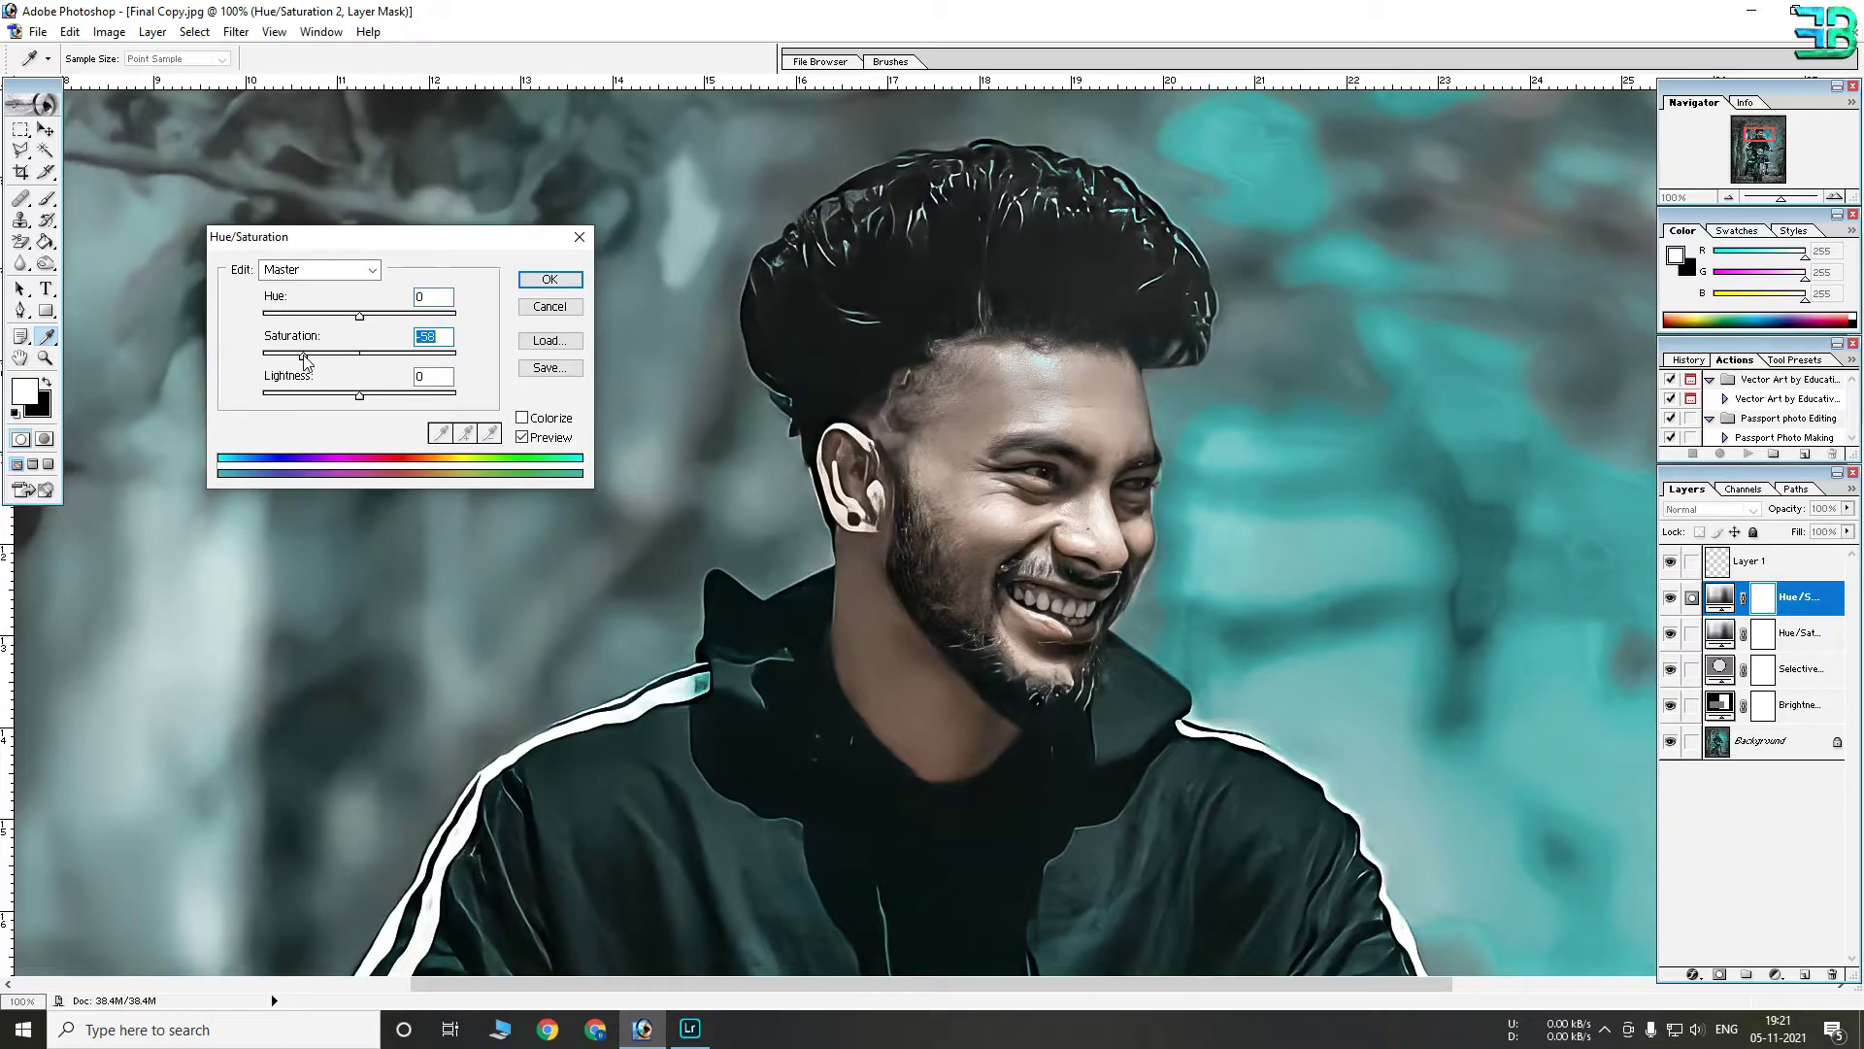
left_click_drag(304, 356, 320, 369)
left_click(550, 279)
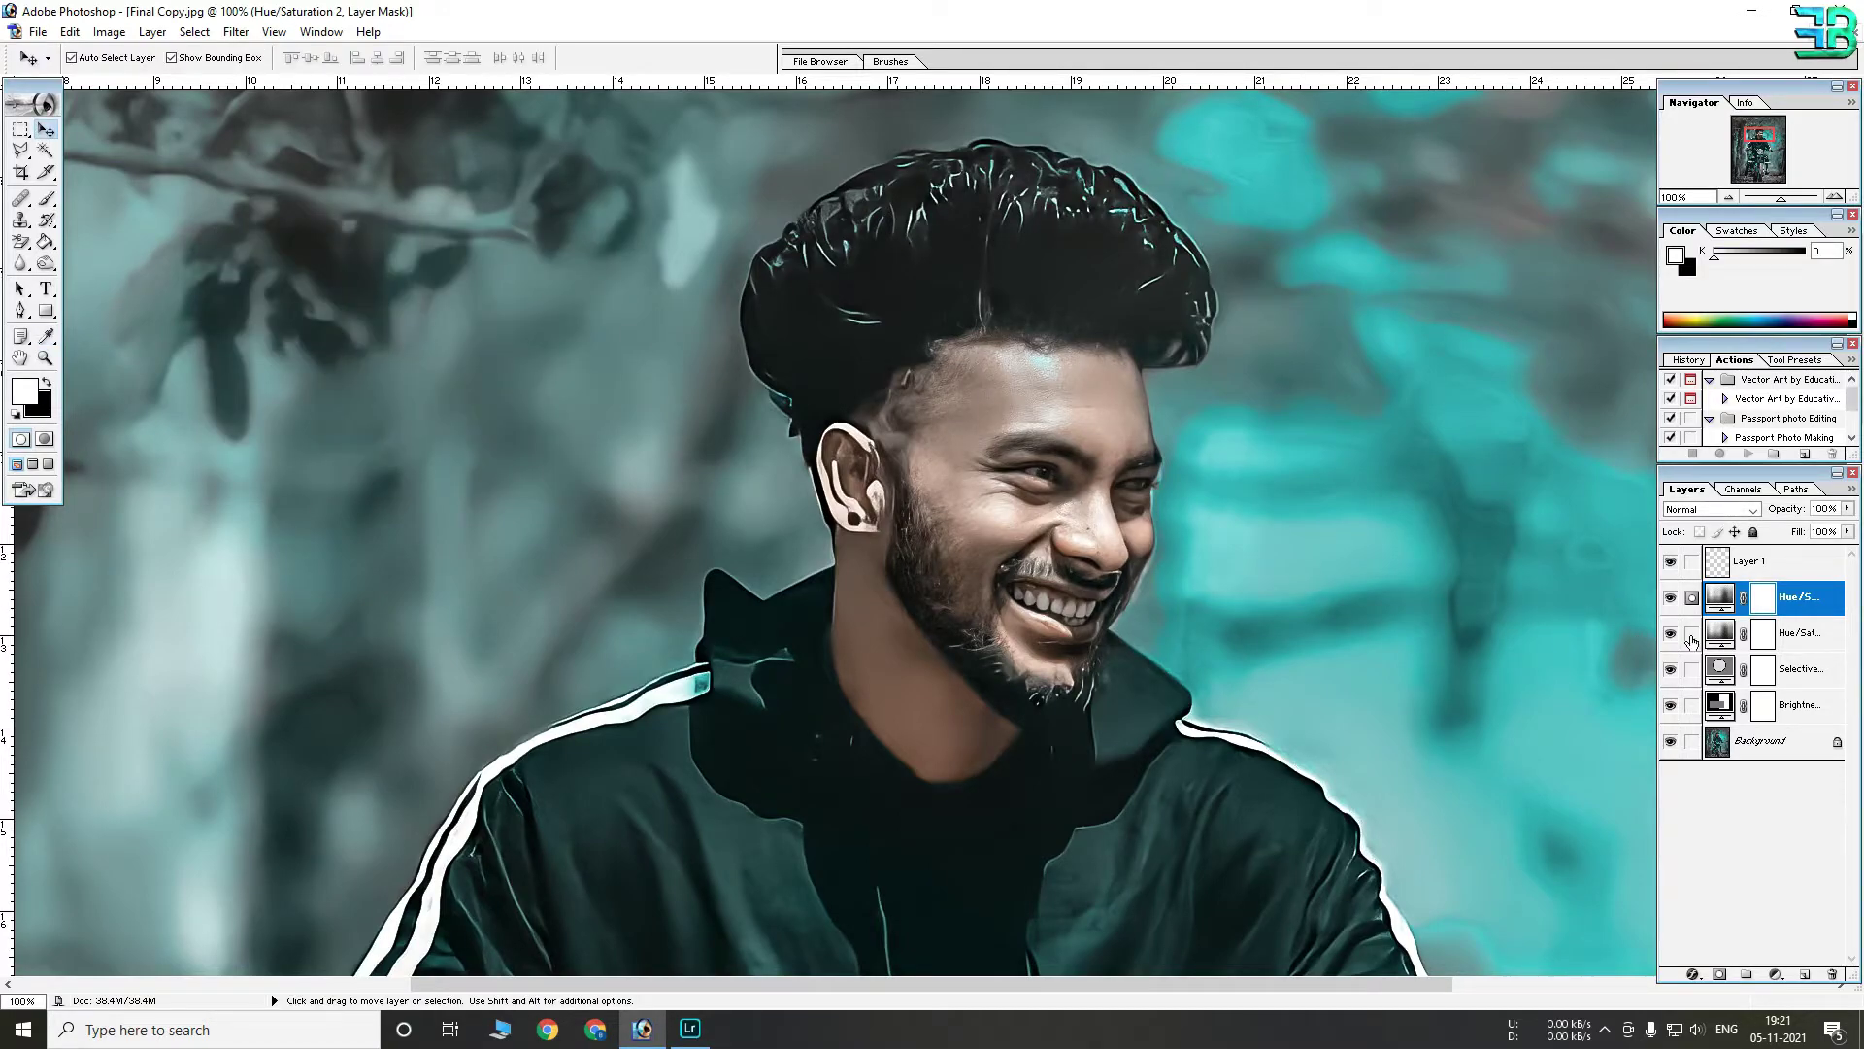
Invert the Hue/Saturation 2 mask and paint the desaturation back onto the rider's face
key("ctrl+i")
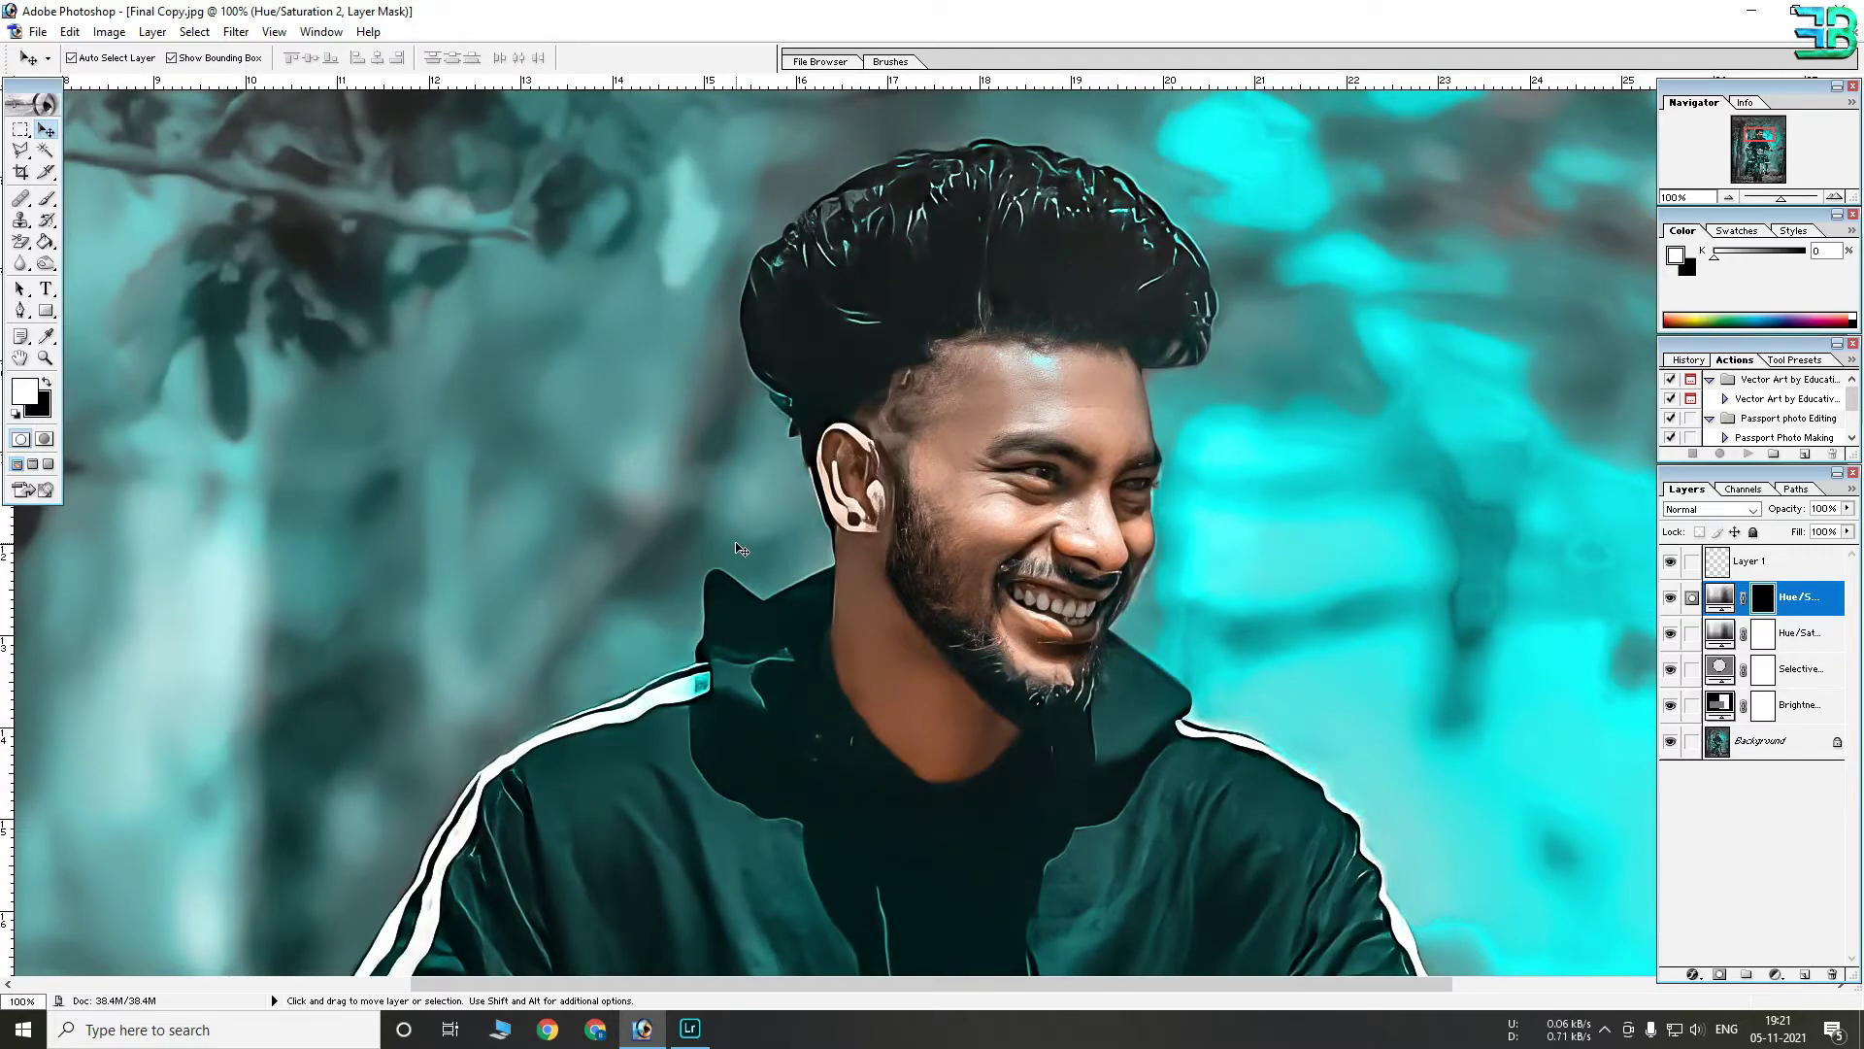
left_click(46, 197)
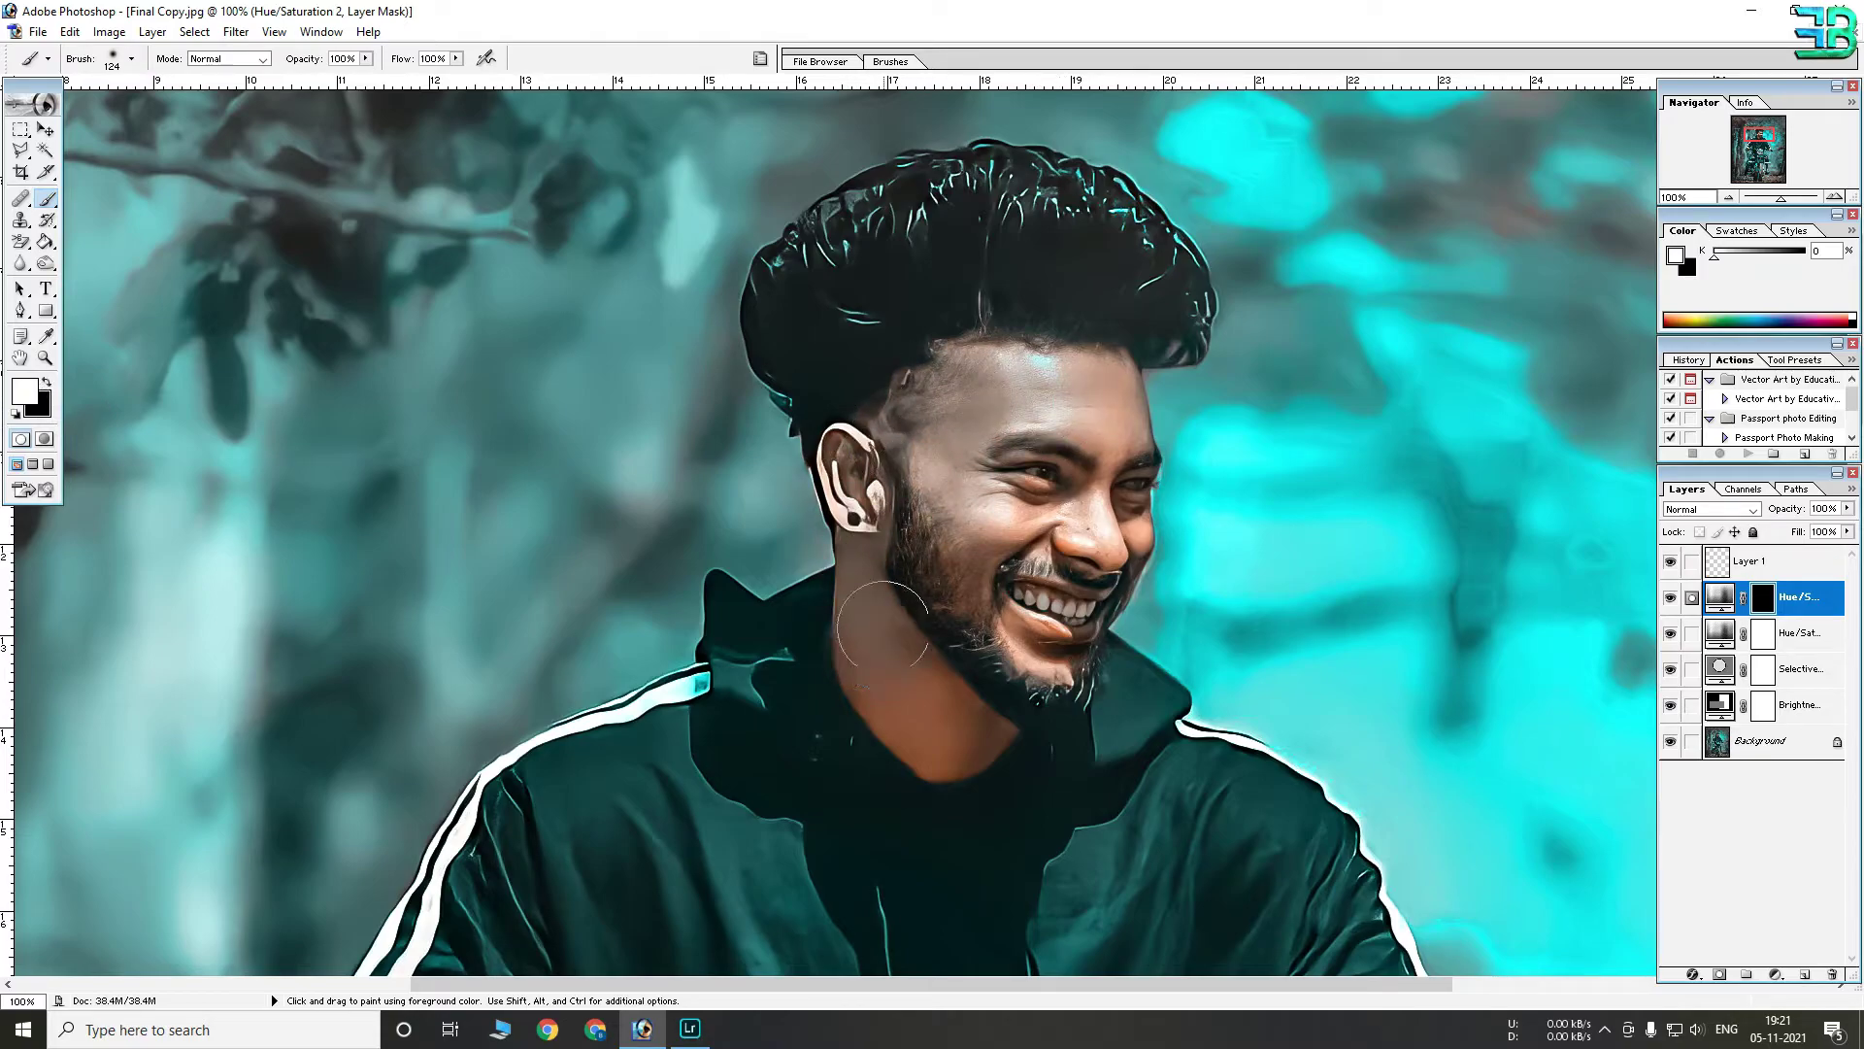
left_click_drag(1044, 656, 1087, 364)
Zoom and pan around the rider to inspect the masked face, then return to 100%
scroll(539, 680, "down", 3)
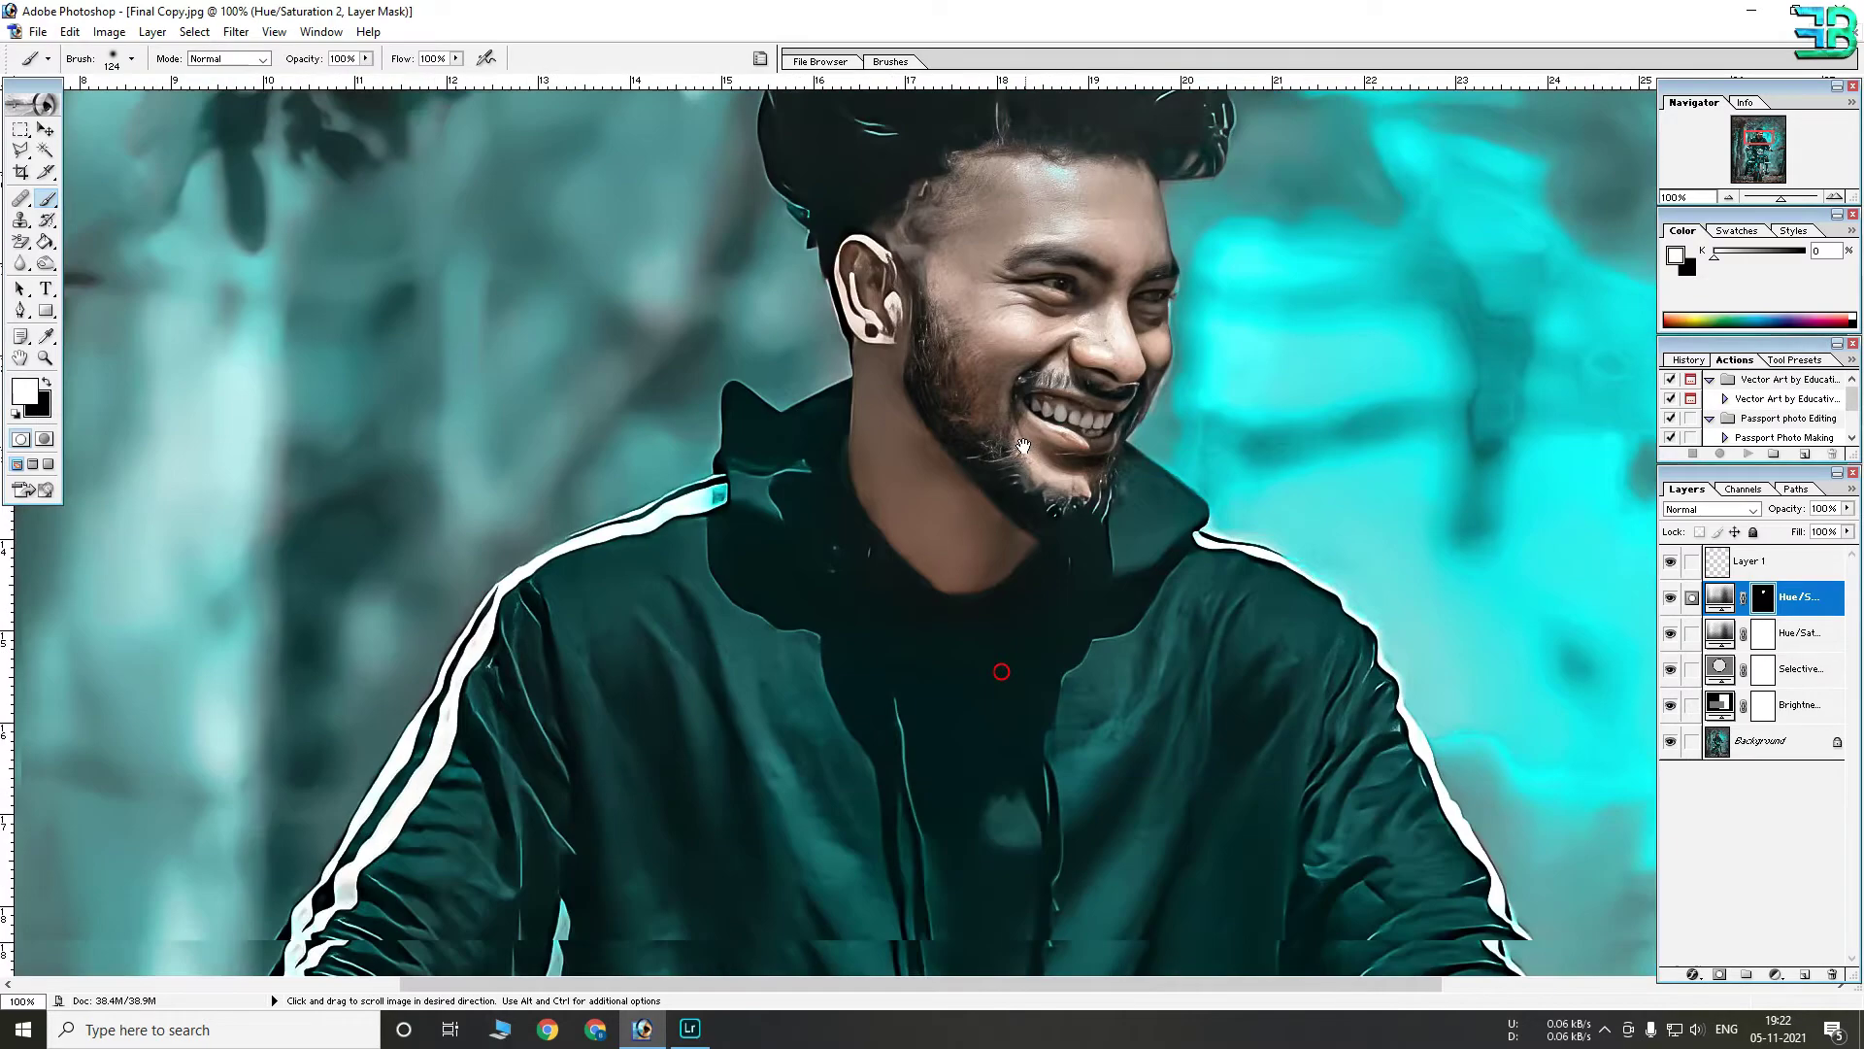
scroll(539, 680, "down", 4)
scroll(539, 680, "down", 3)
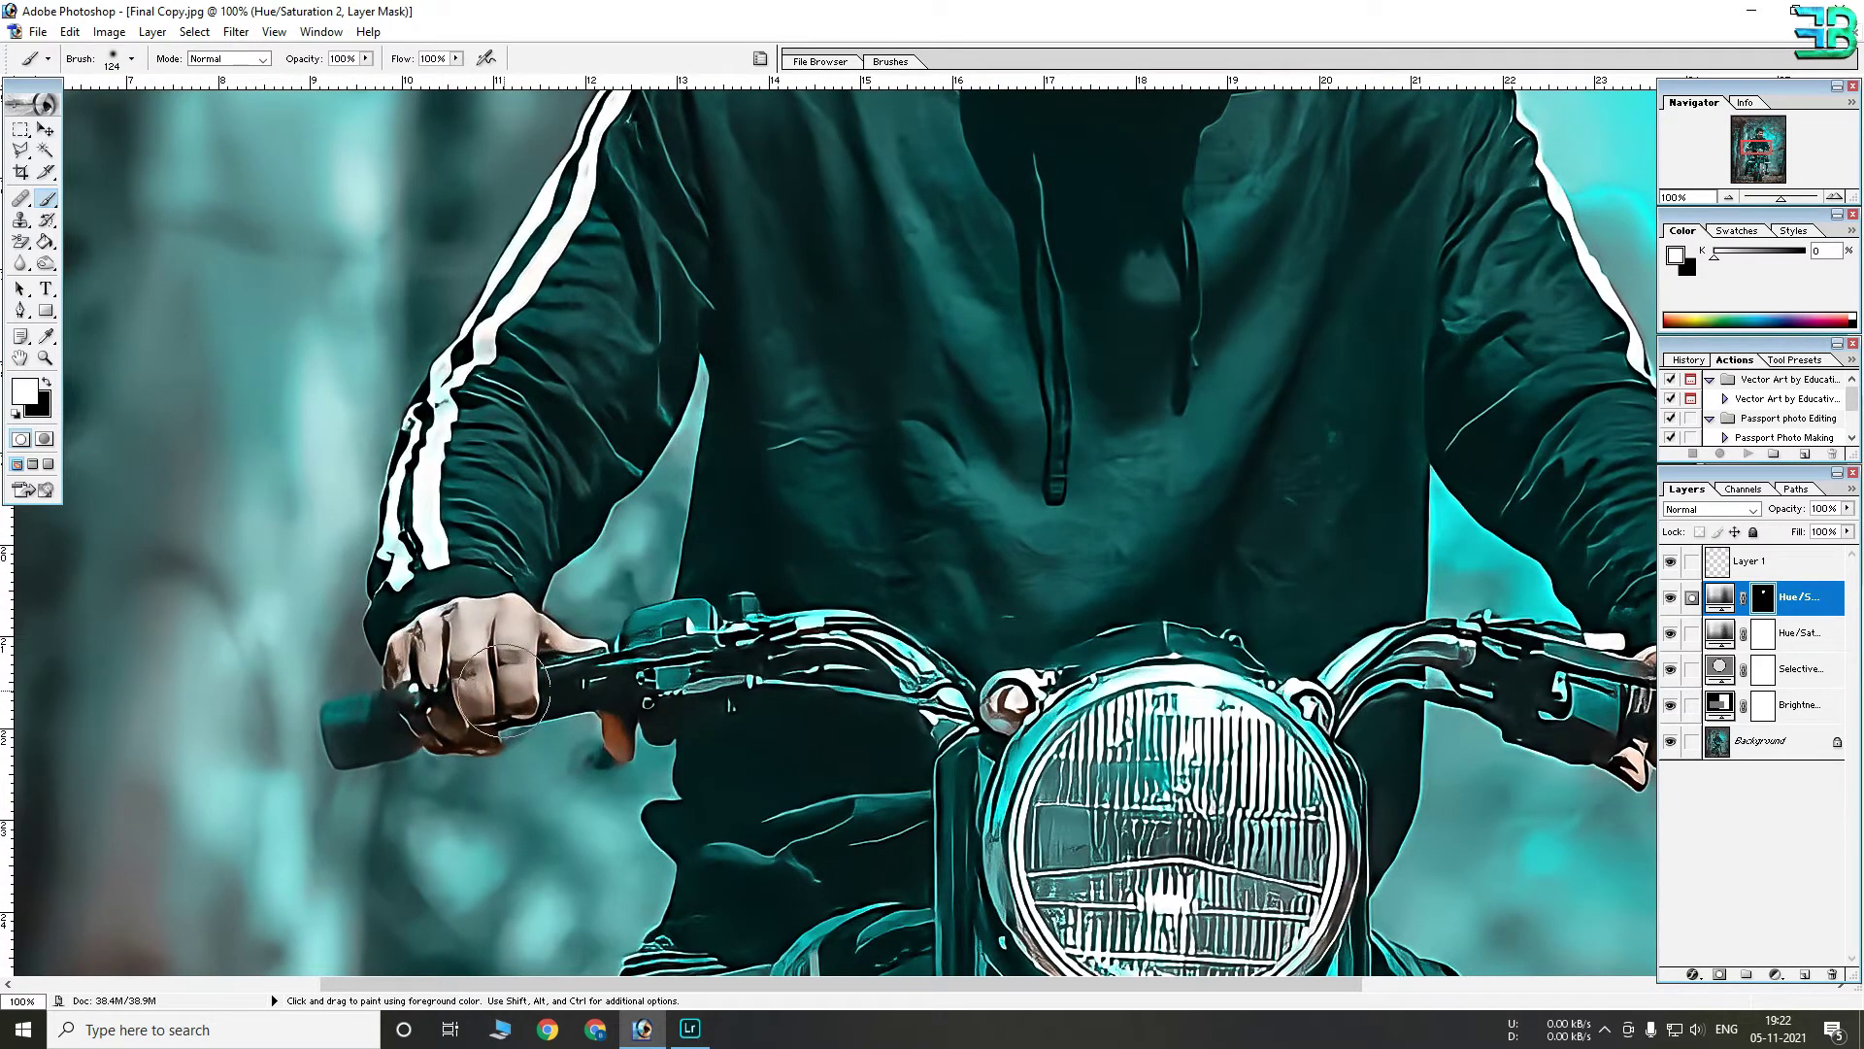
scroll(539, 677, "right", 5)
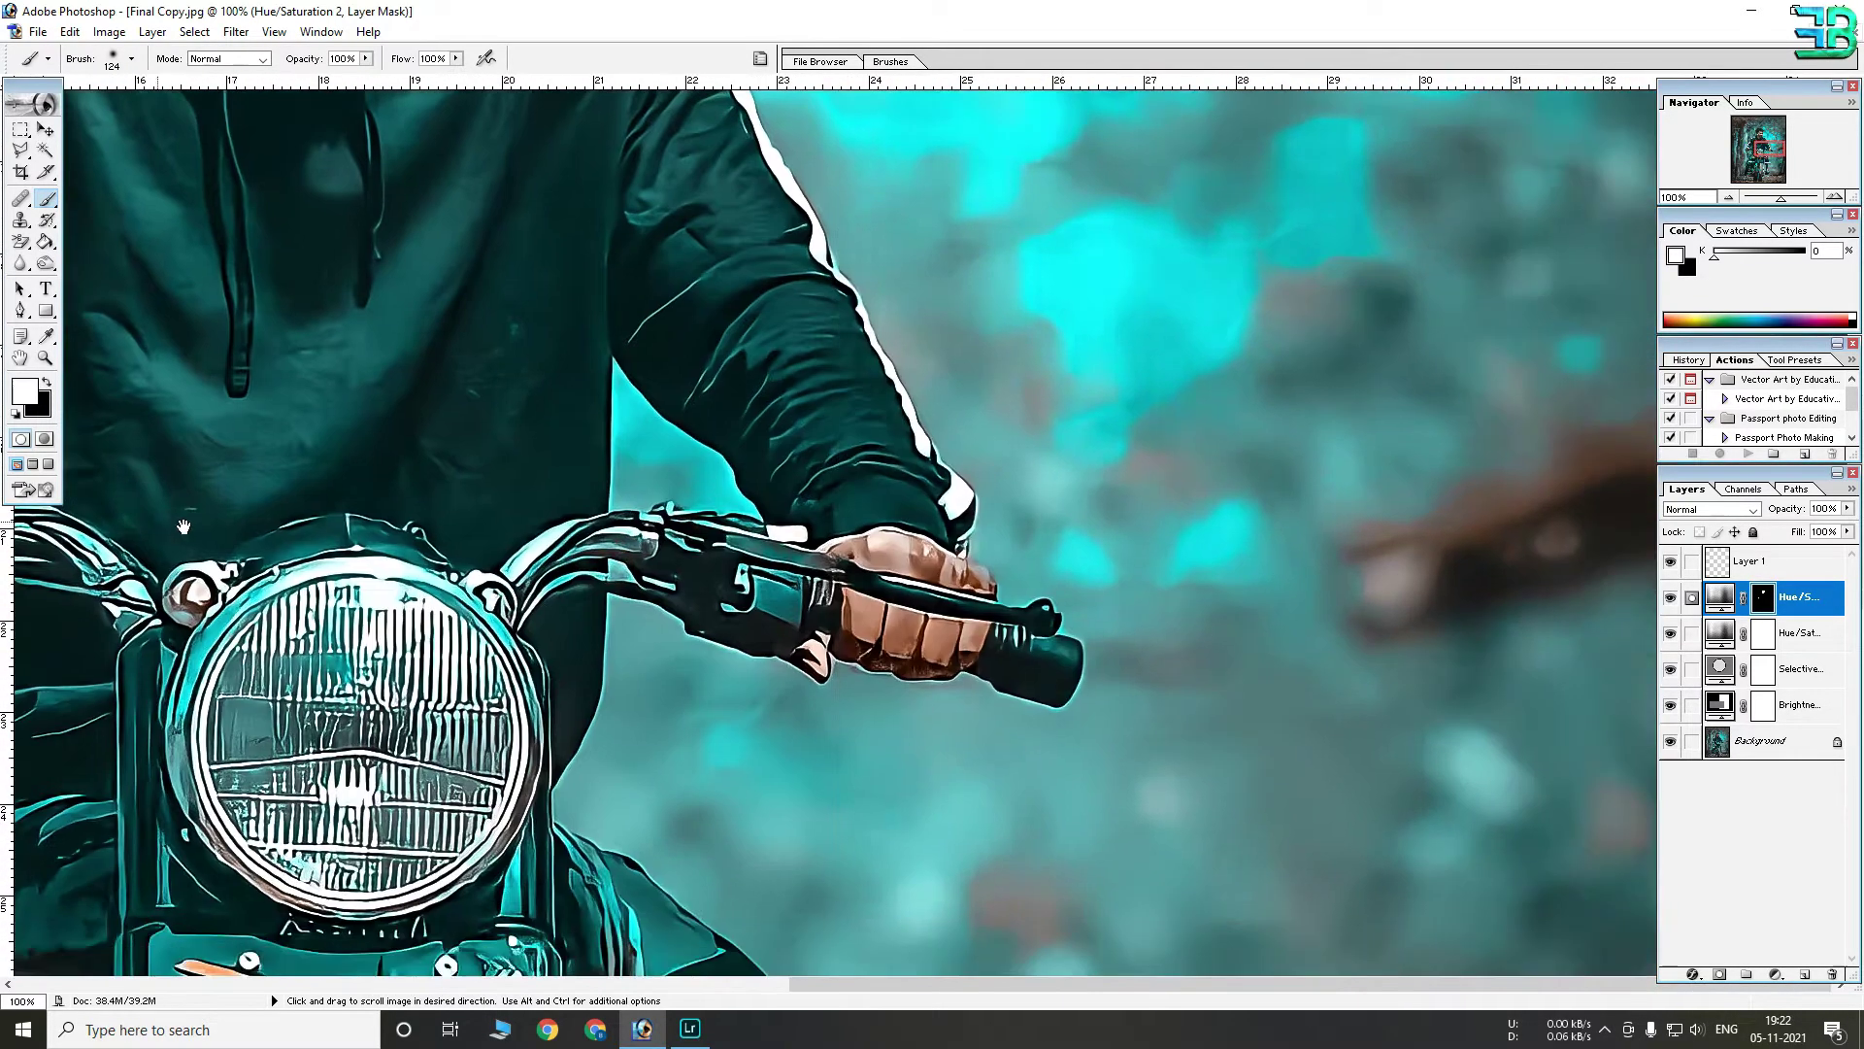
left_click(917, 624, "ctrl+alt")
scroll(1164, 644, "down", 5)
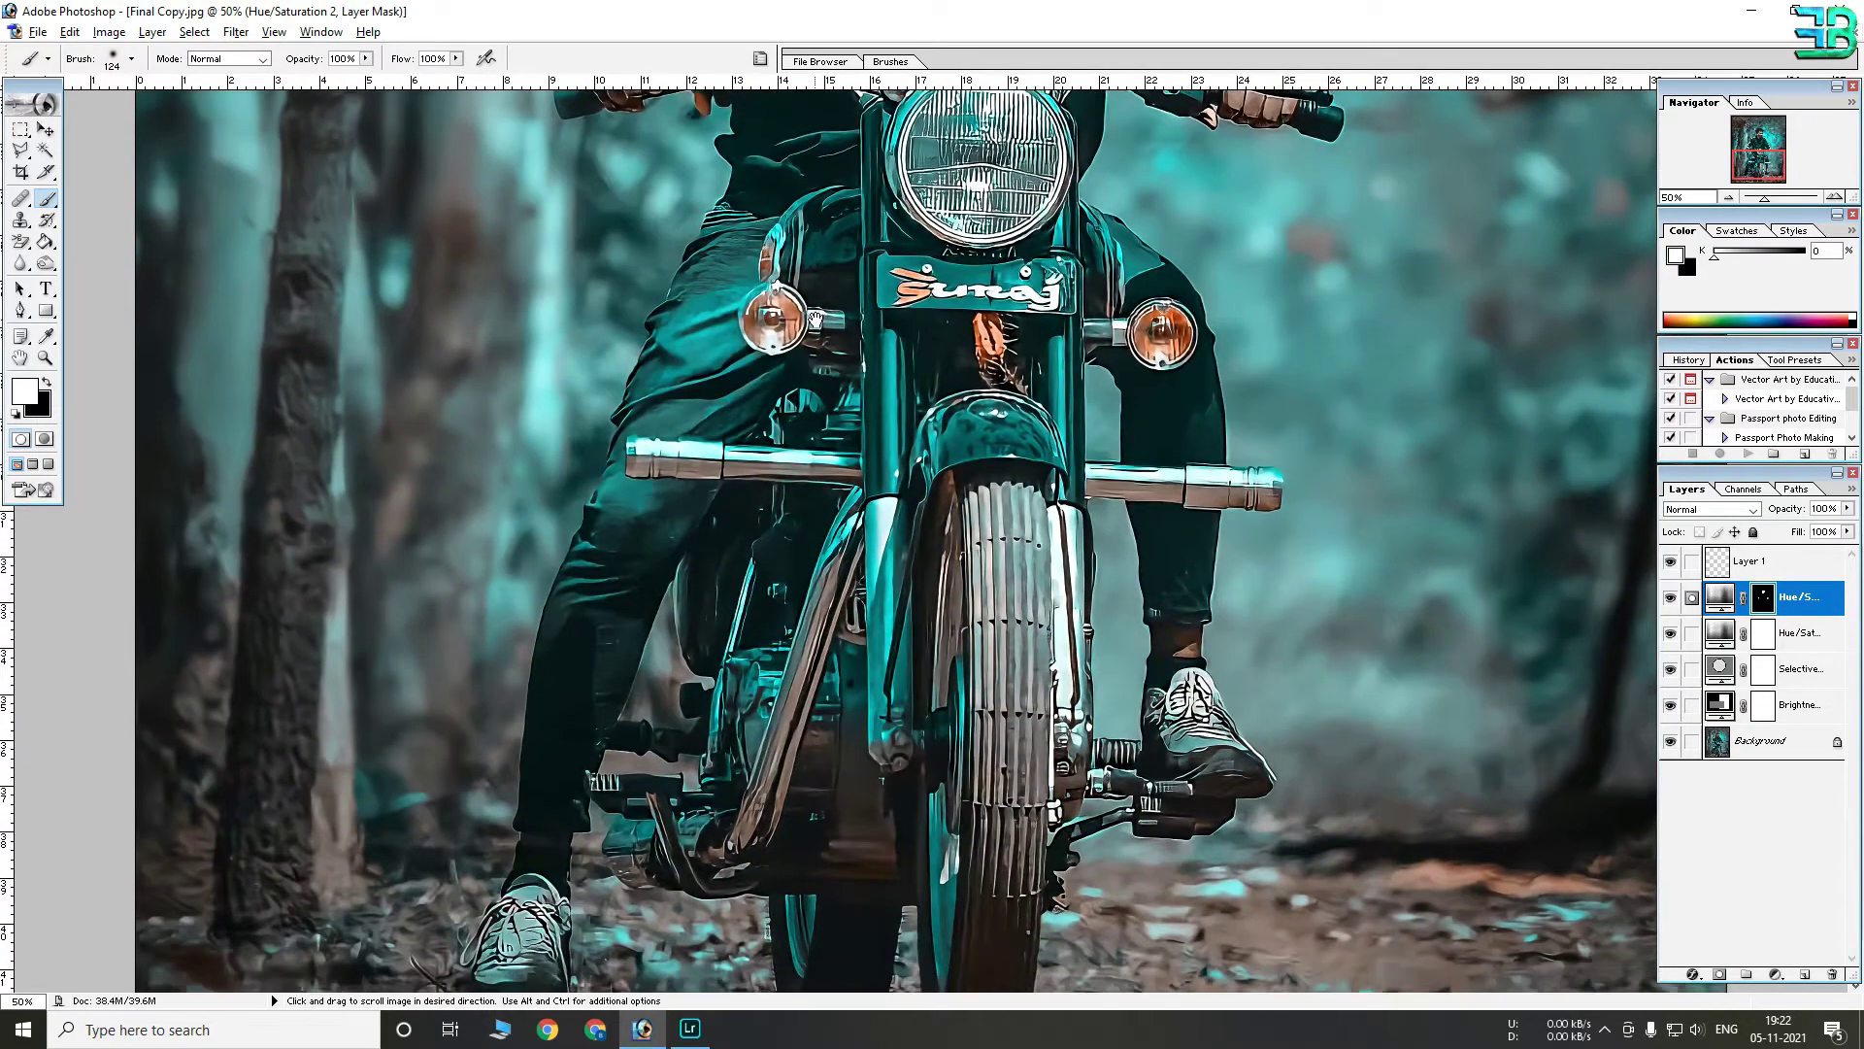
scroll(1126, 569, "up", 4)
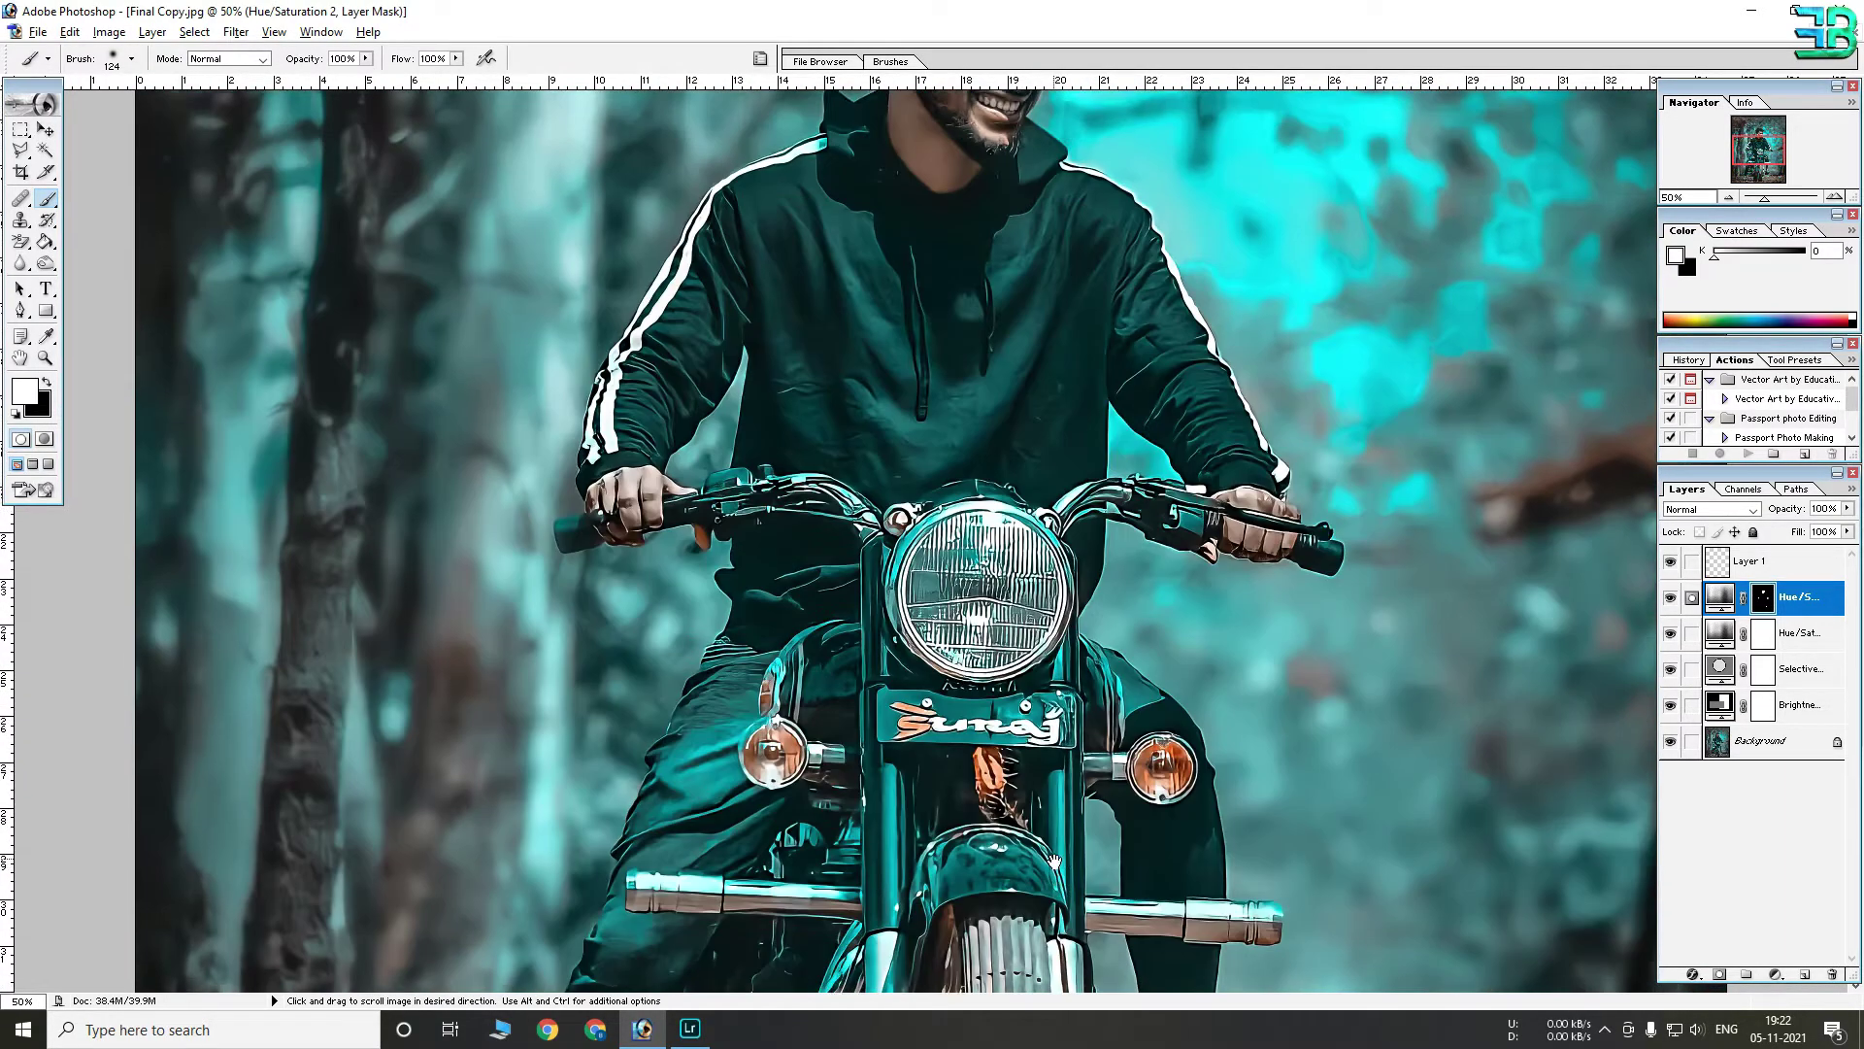
scroll(1068, 544, "up", 5)
left_click(988, 507)
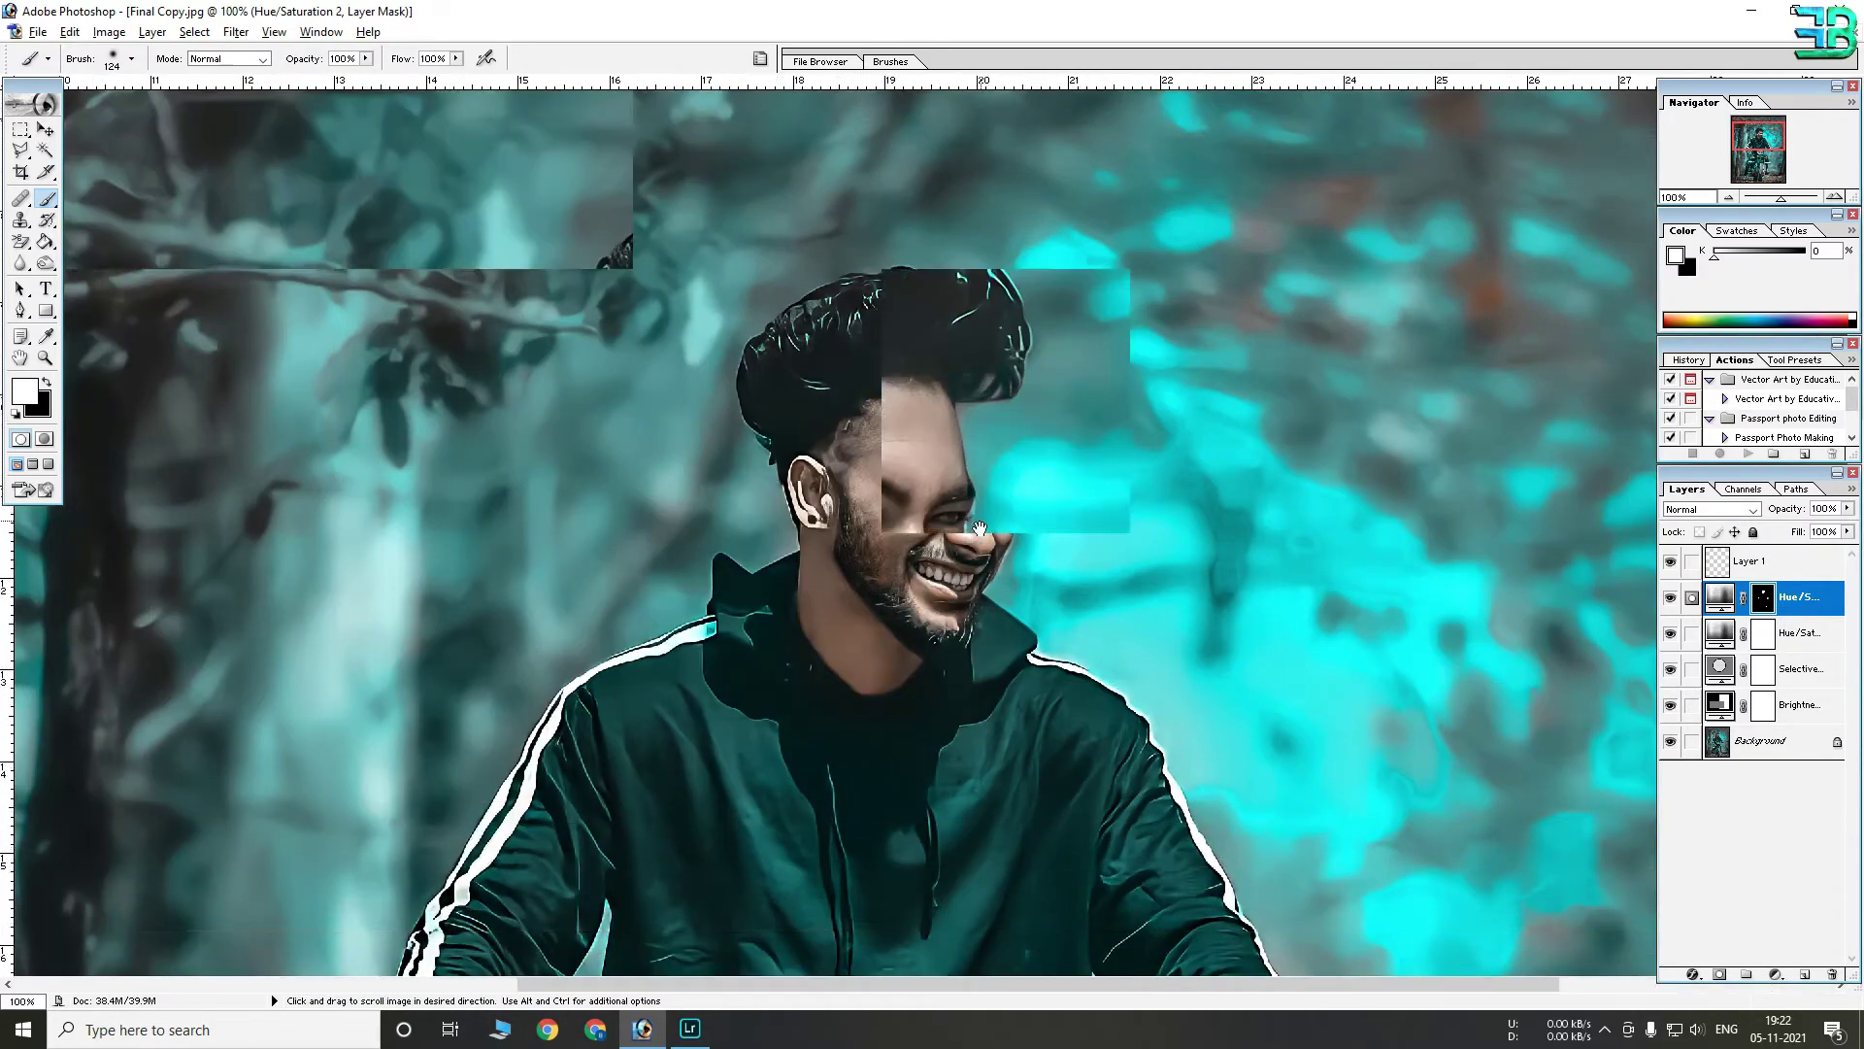
left_click(989, 507)
left_click_drag(1019, 539, 911, 499)
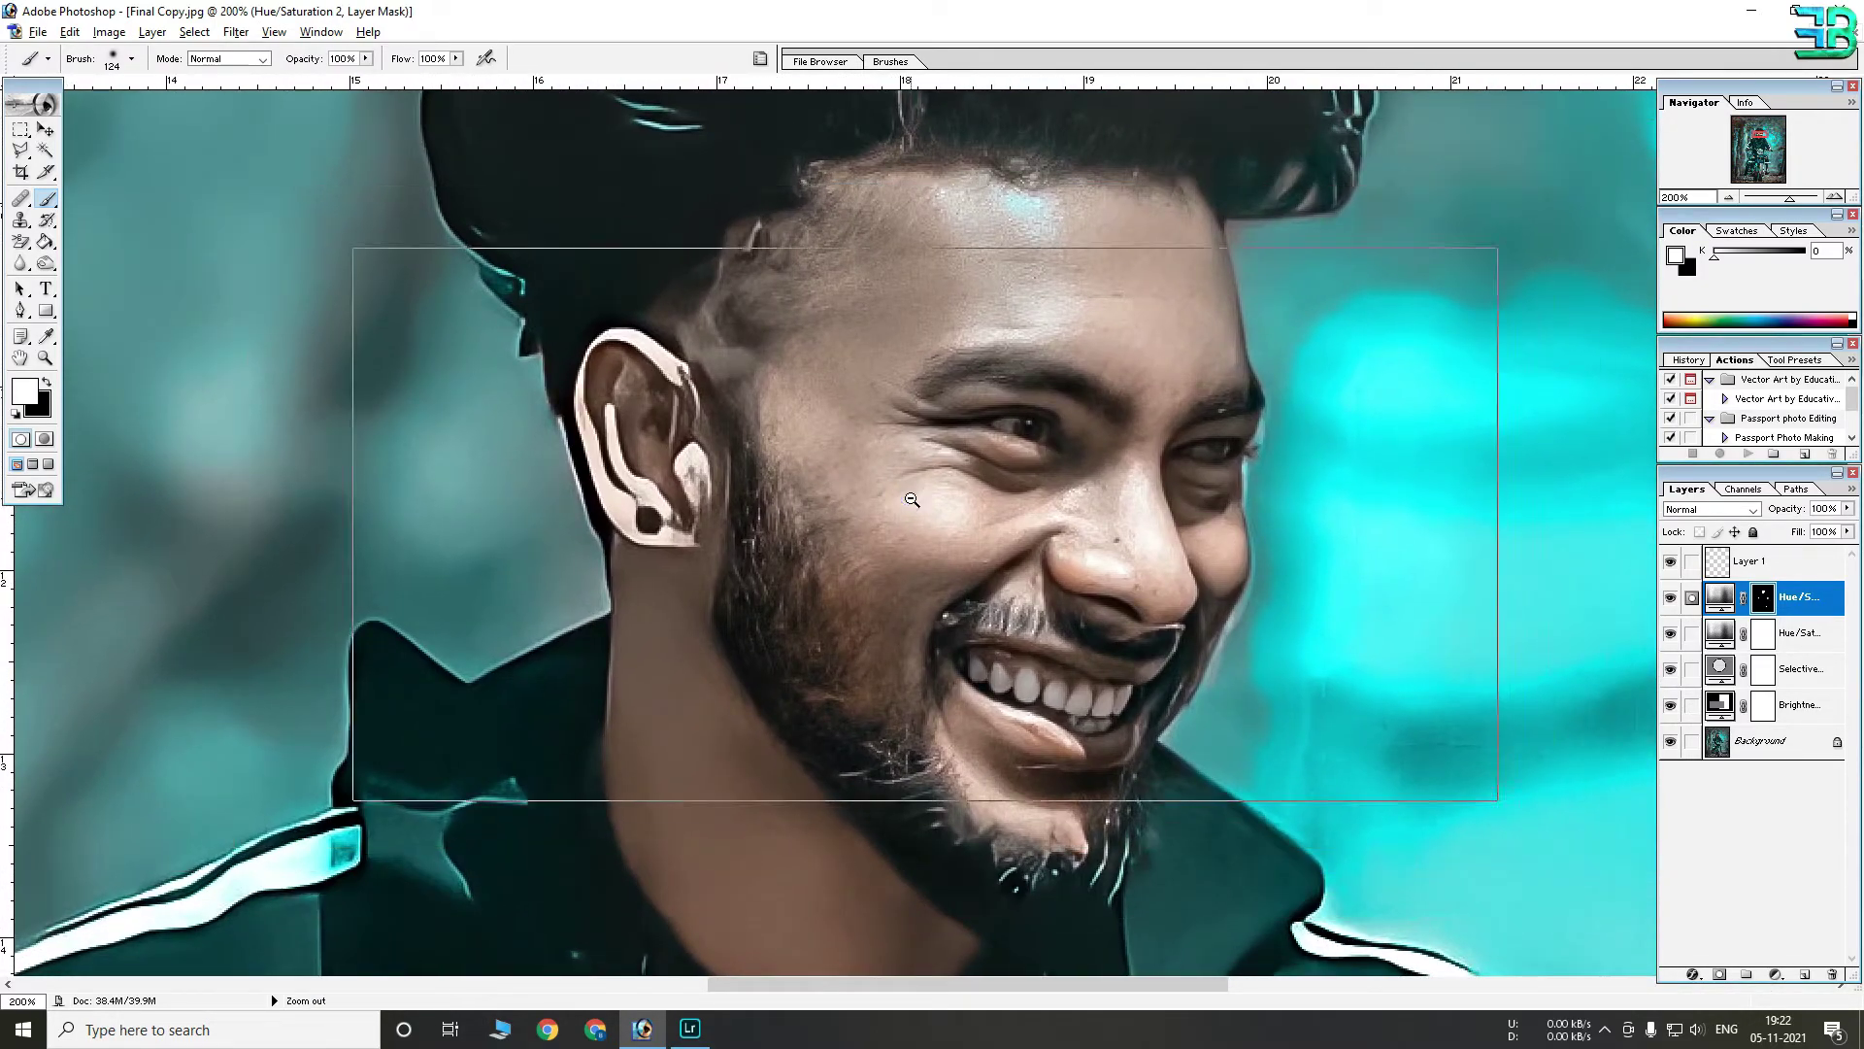
key("ctrl+minus")
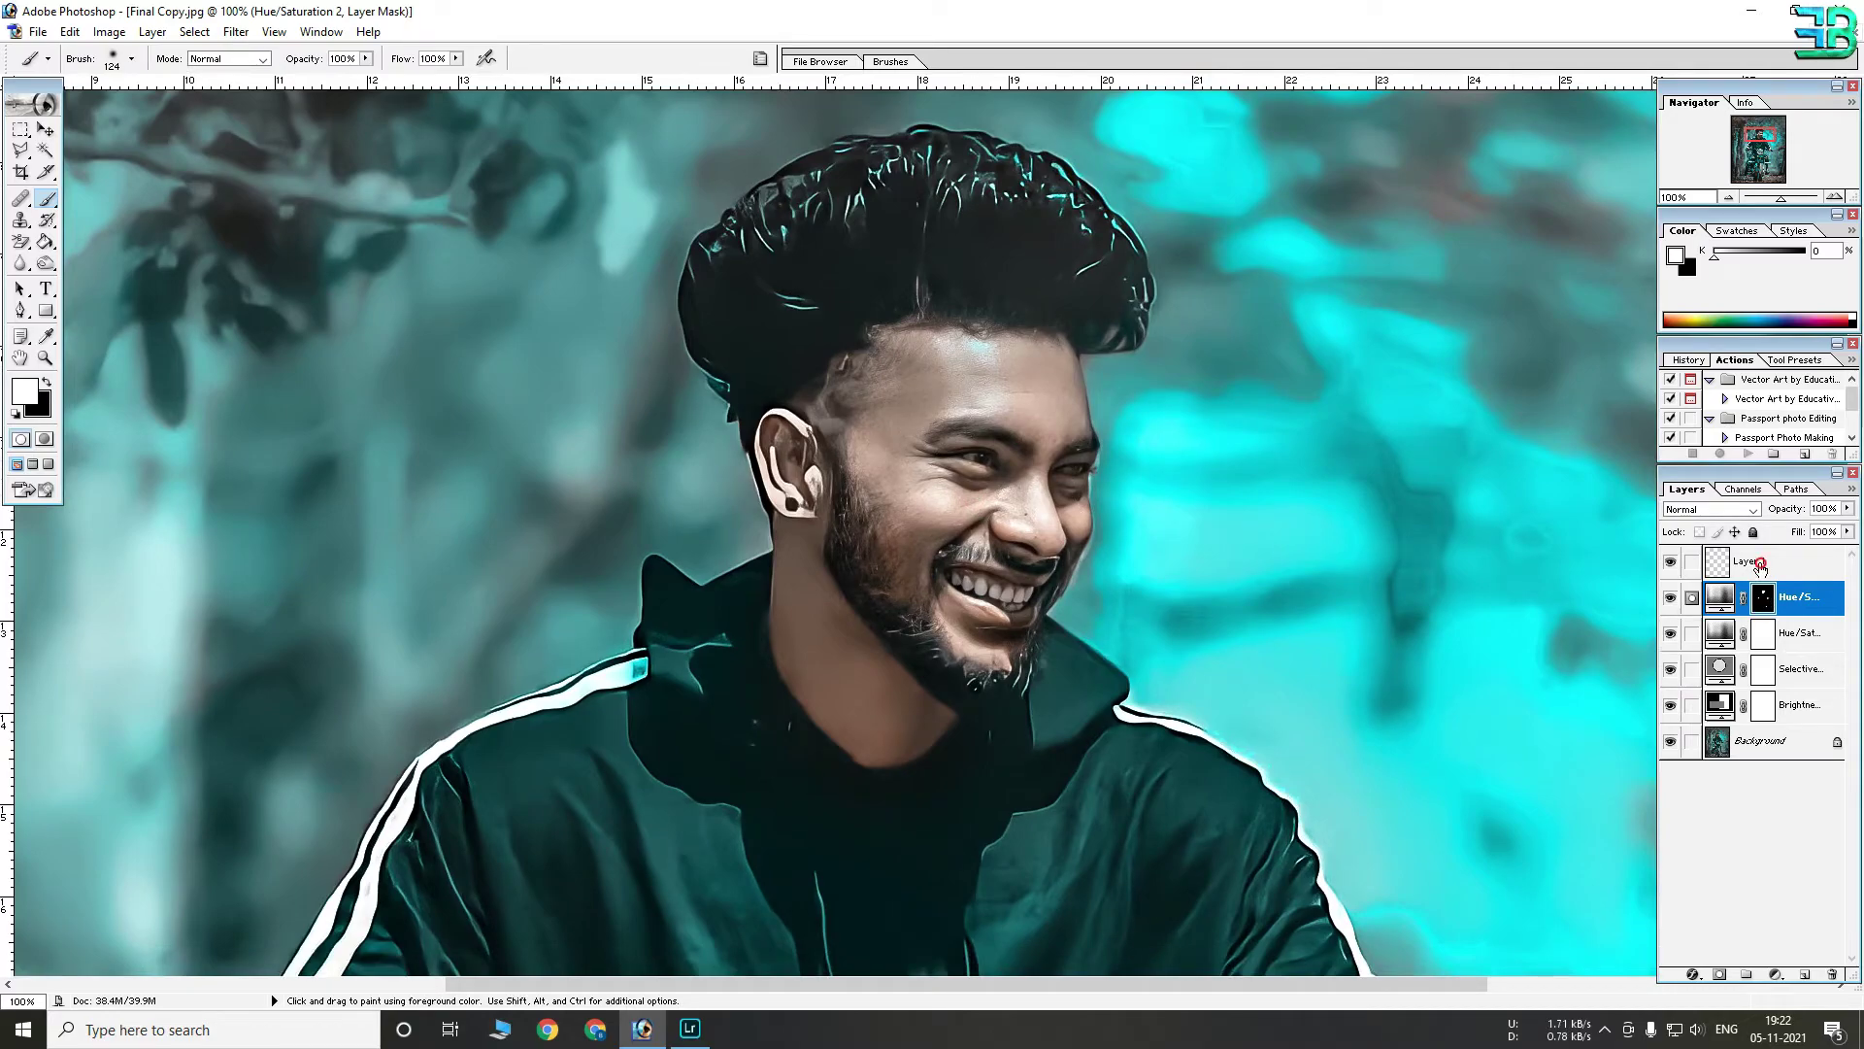
Fill the empty Layer 1 with white
left_click(1770, 566)
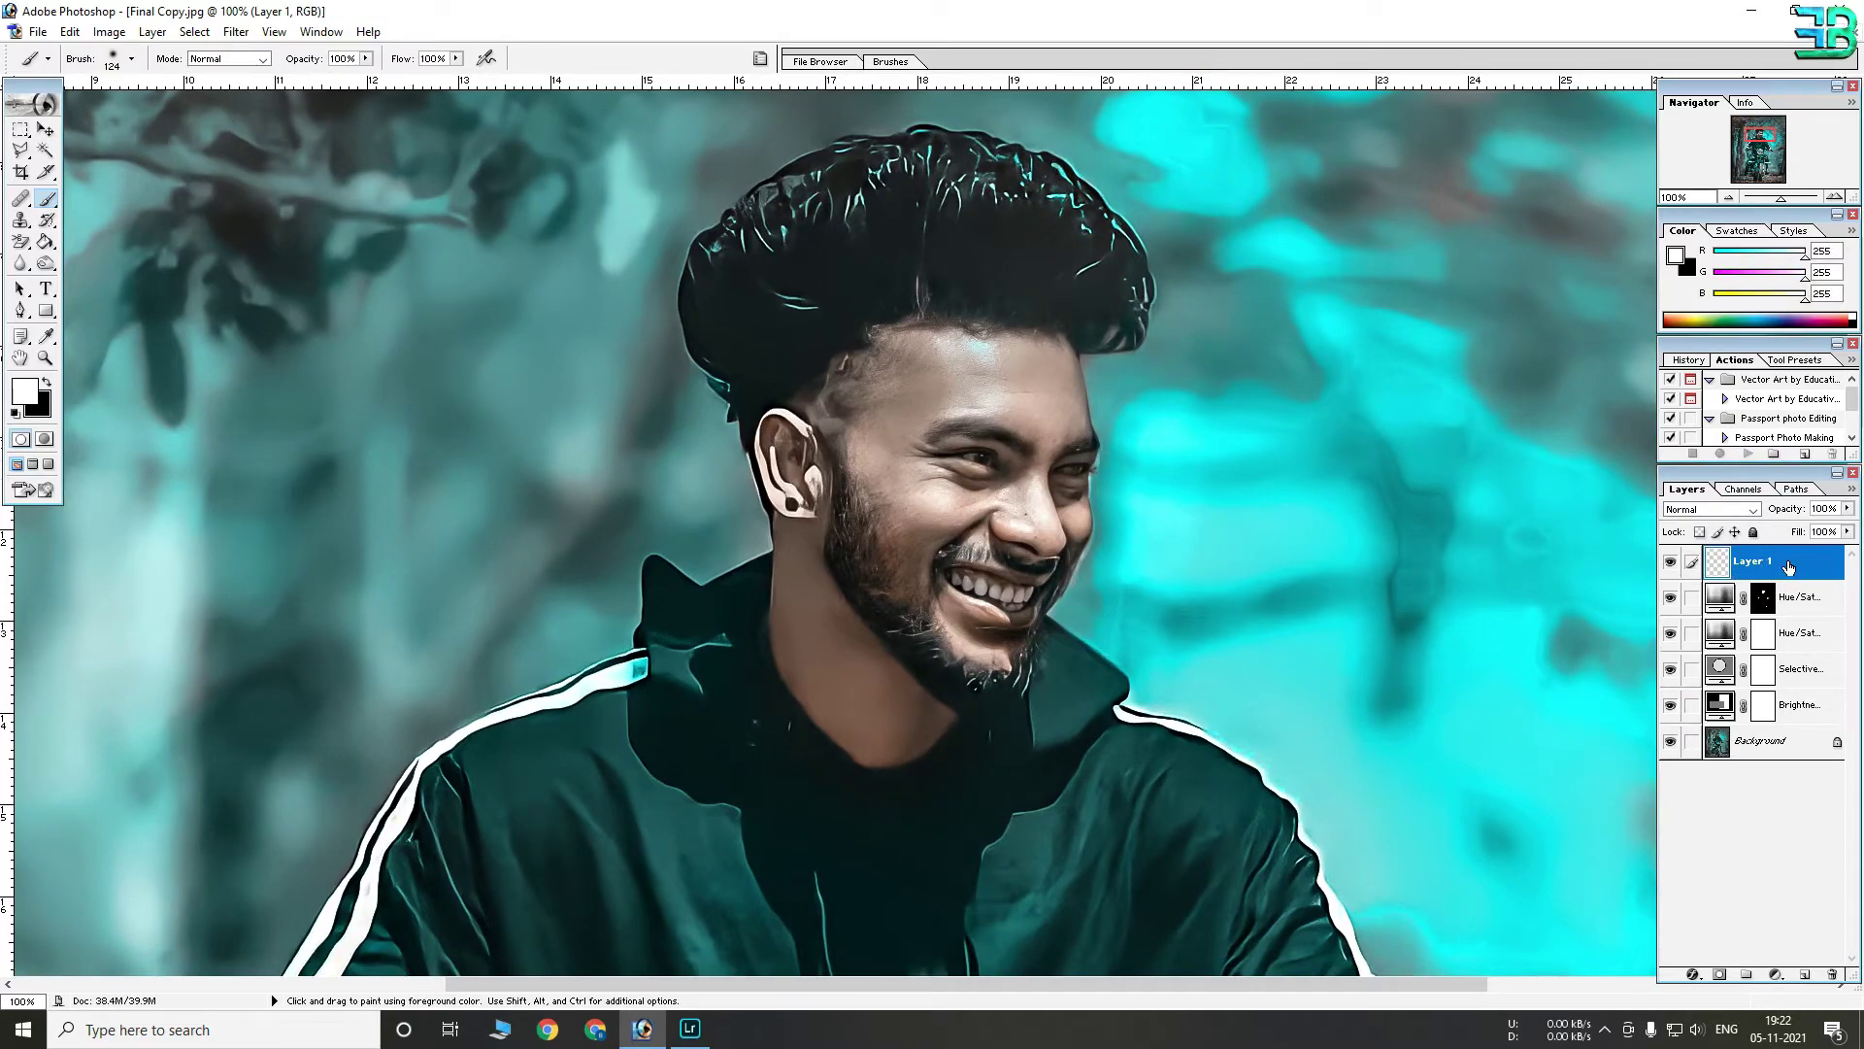
left_click_drag(46, 242, 116, 264)
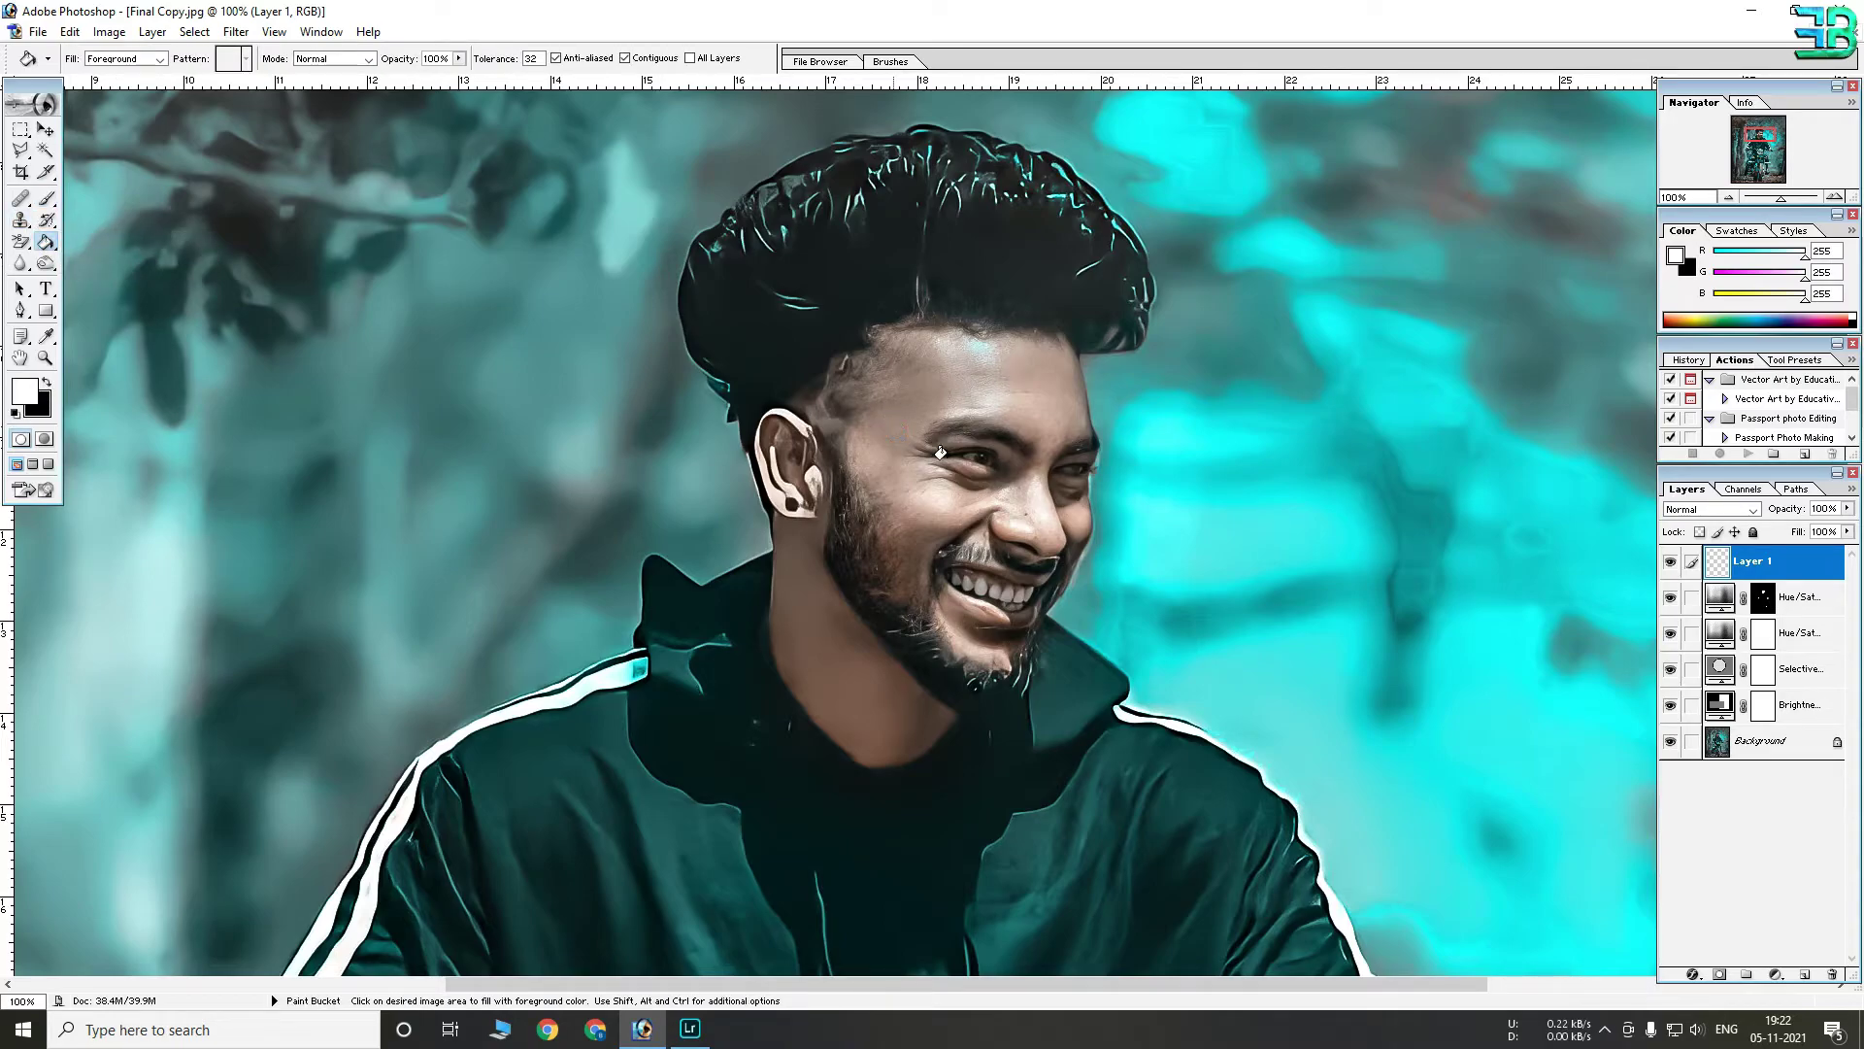
left_click(1165, 466)
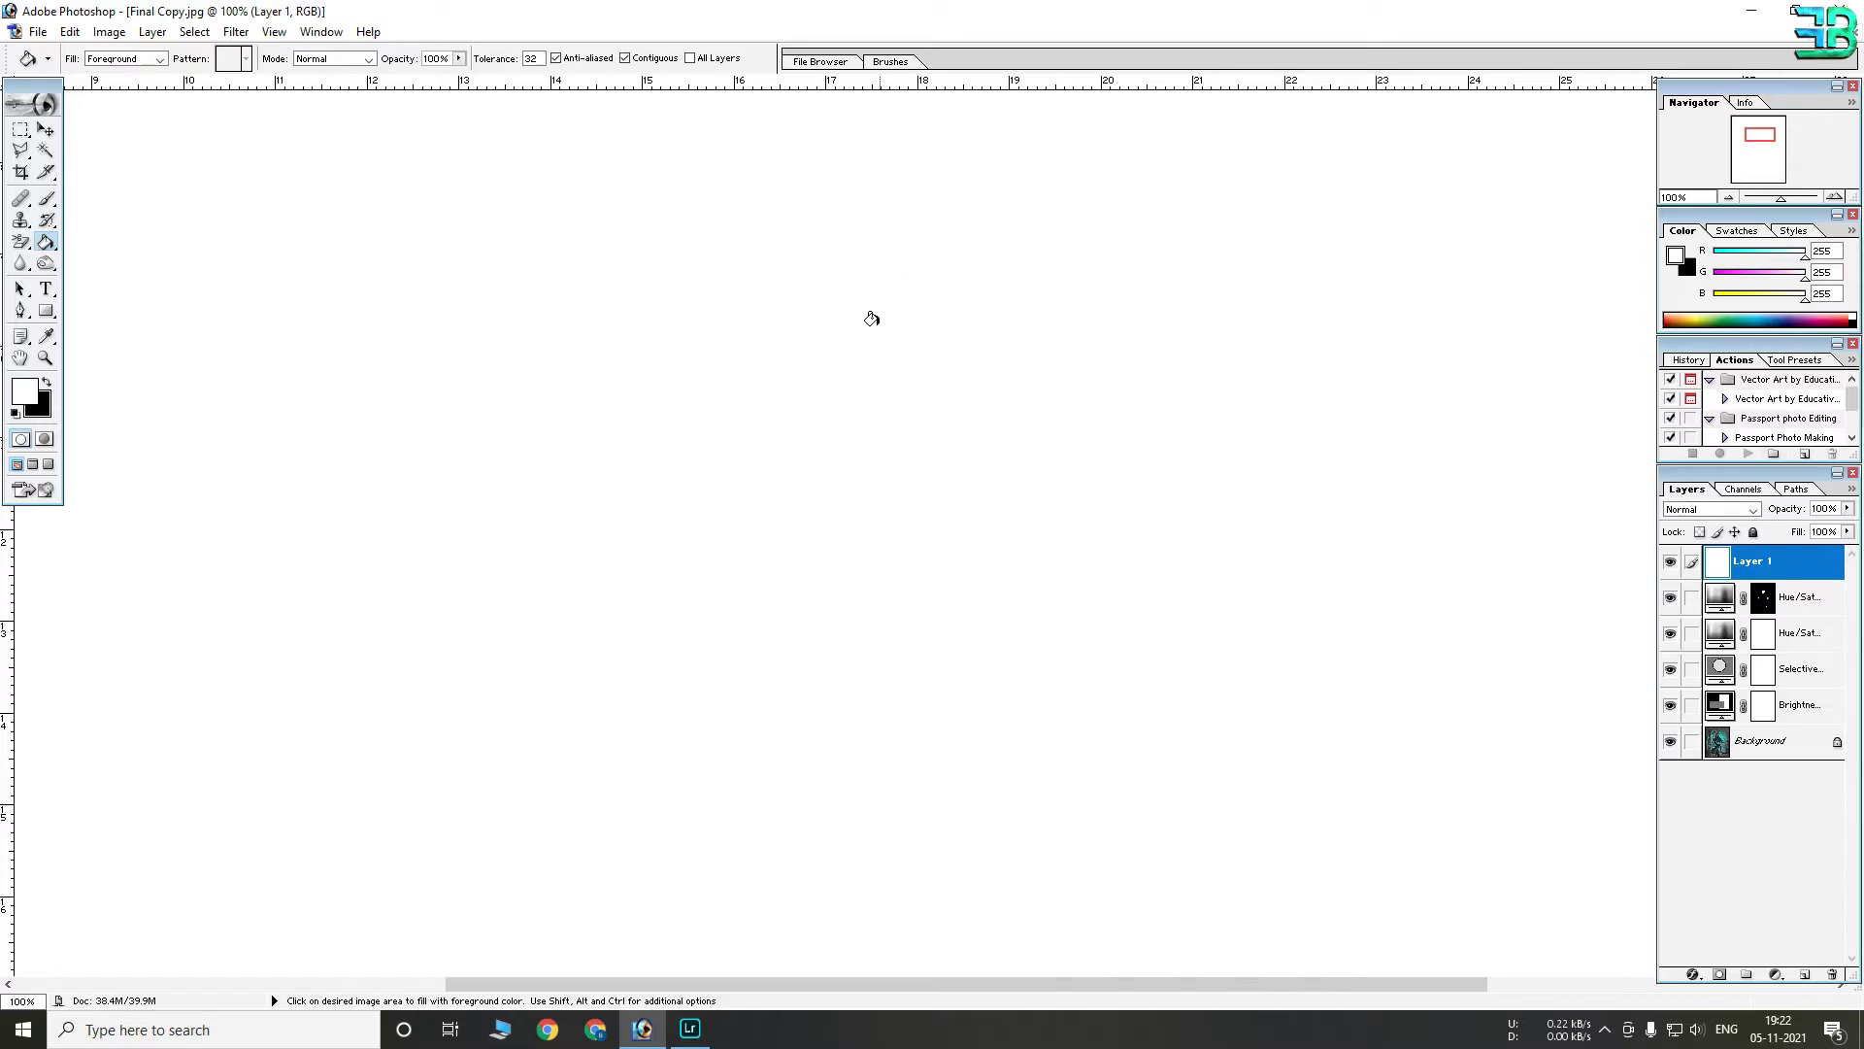
Set Layer 1 to Soft Light and add an inverted black layer mask
left_click(1699, 511)
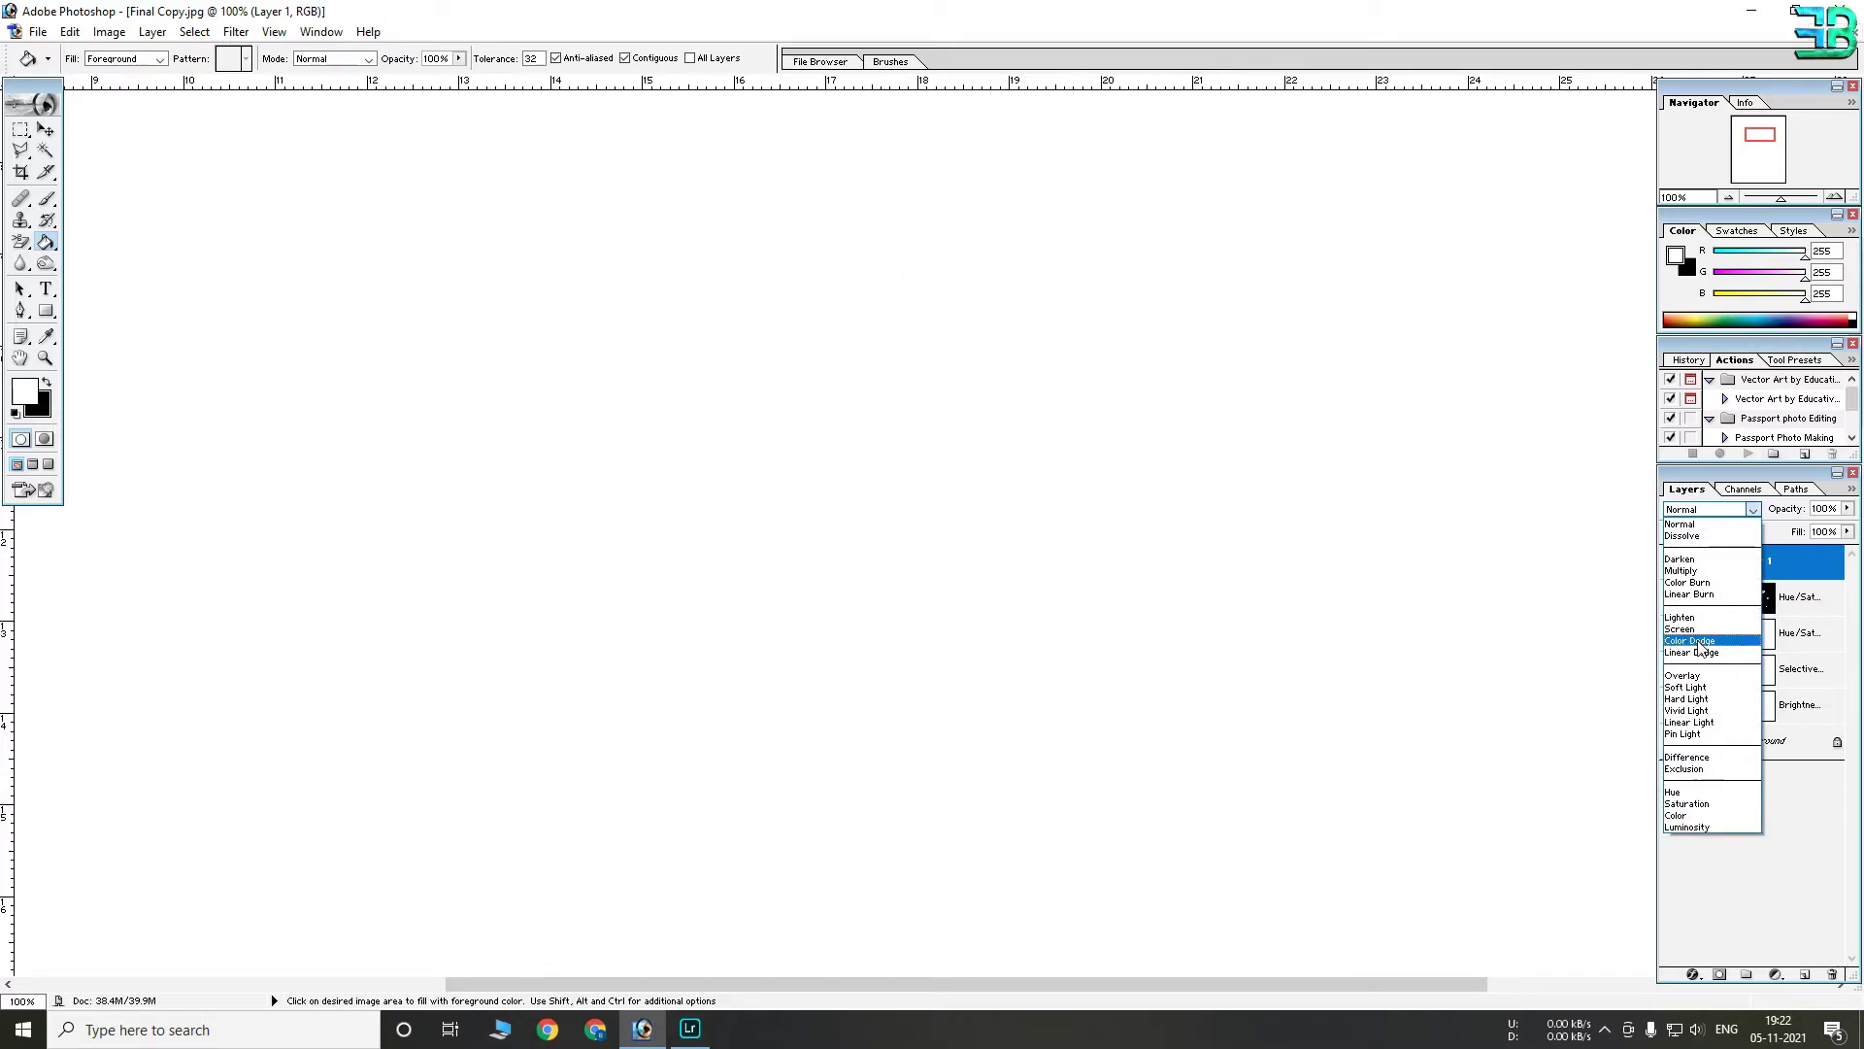
left_click(1711, 689)
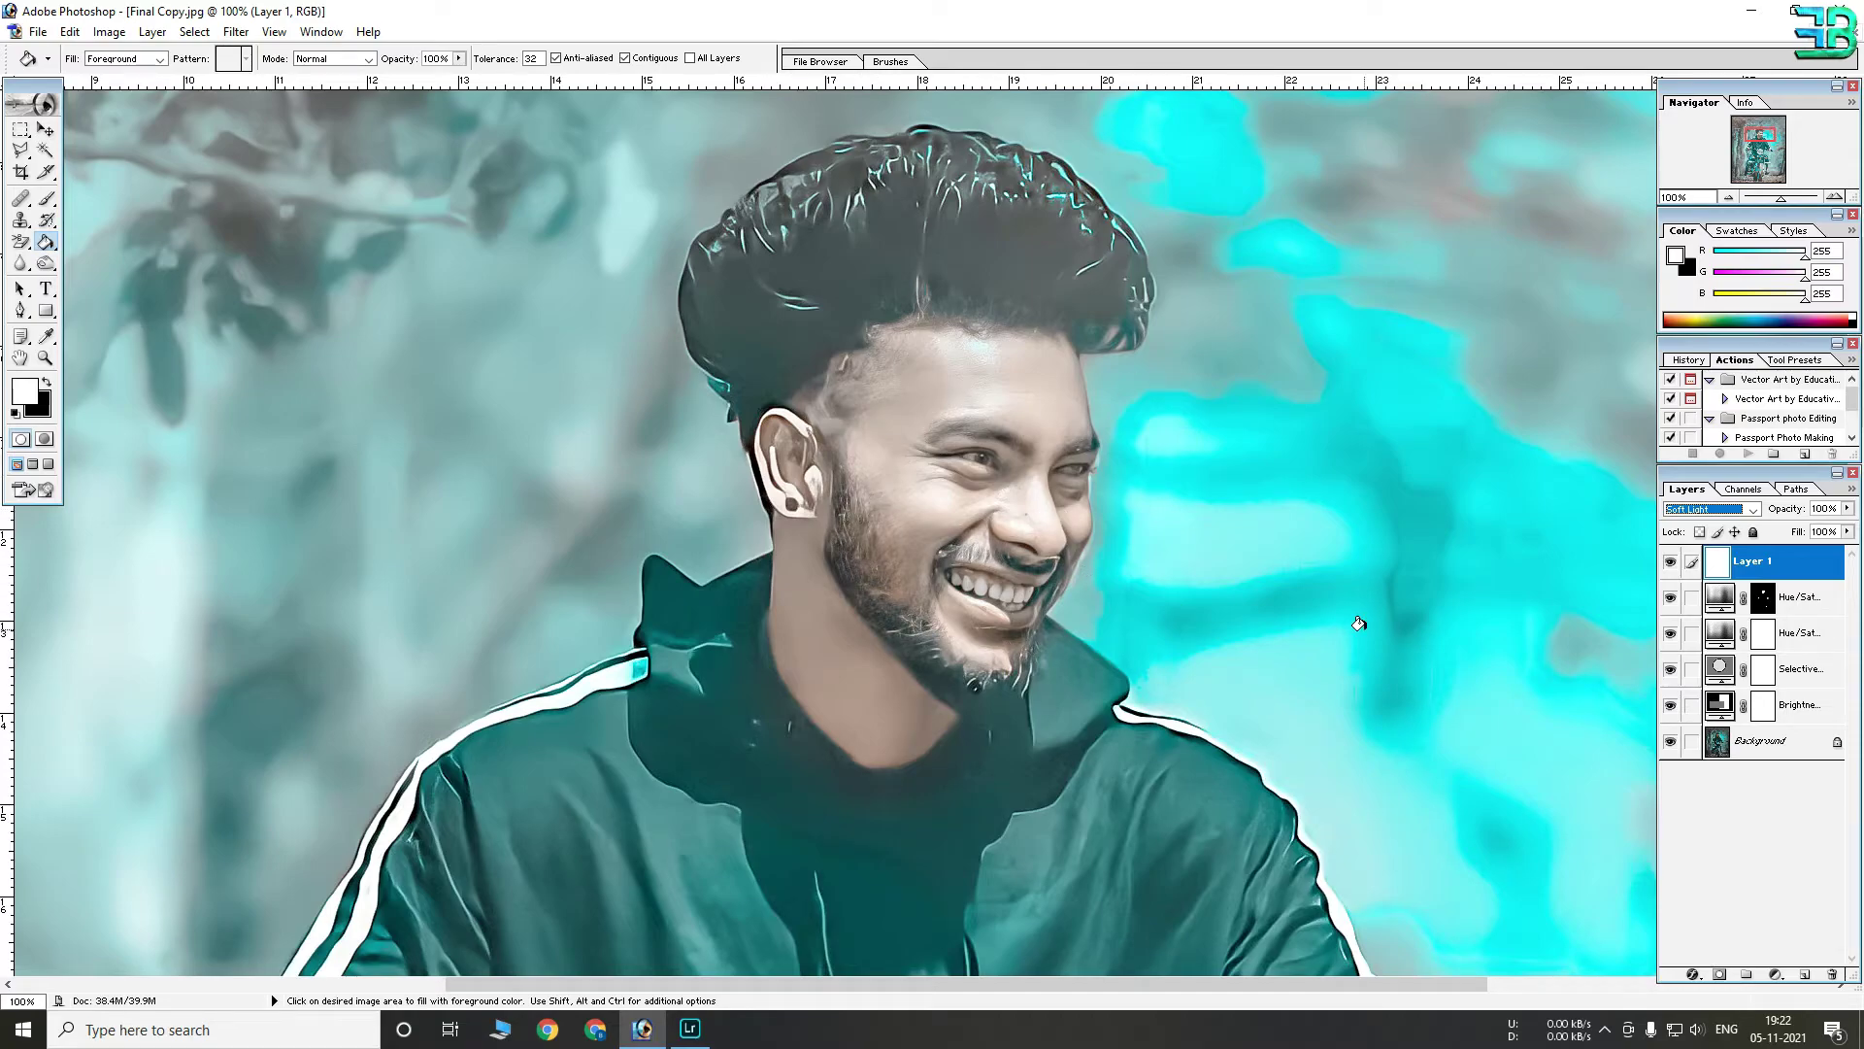
left_click(1720, 974)
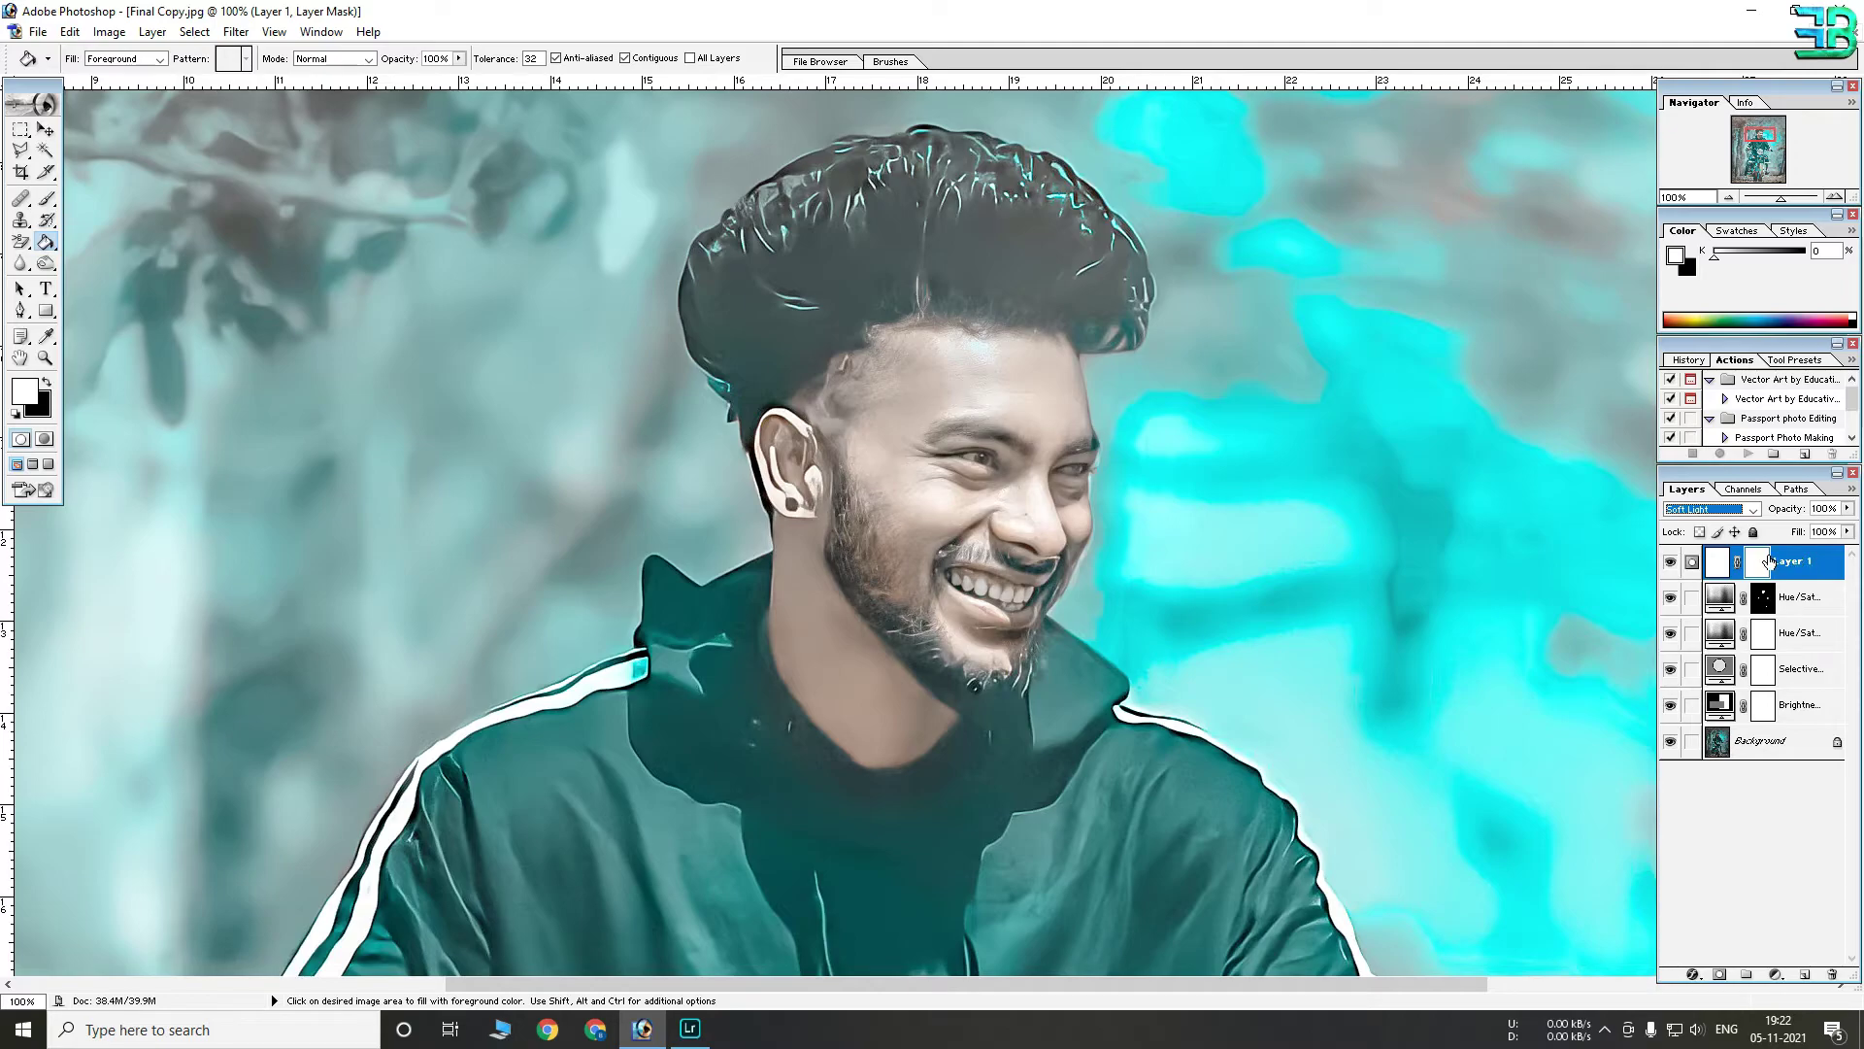
key("ctrl+i")
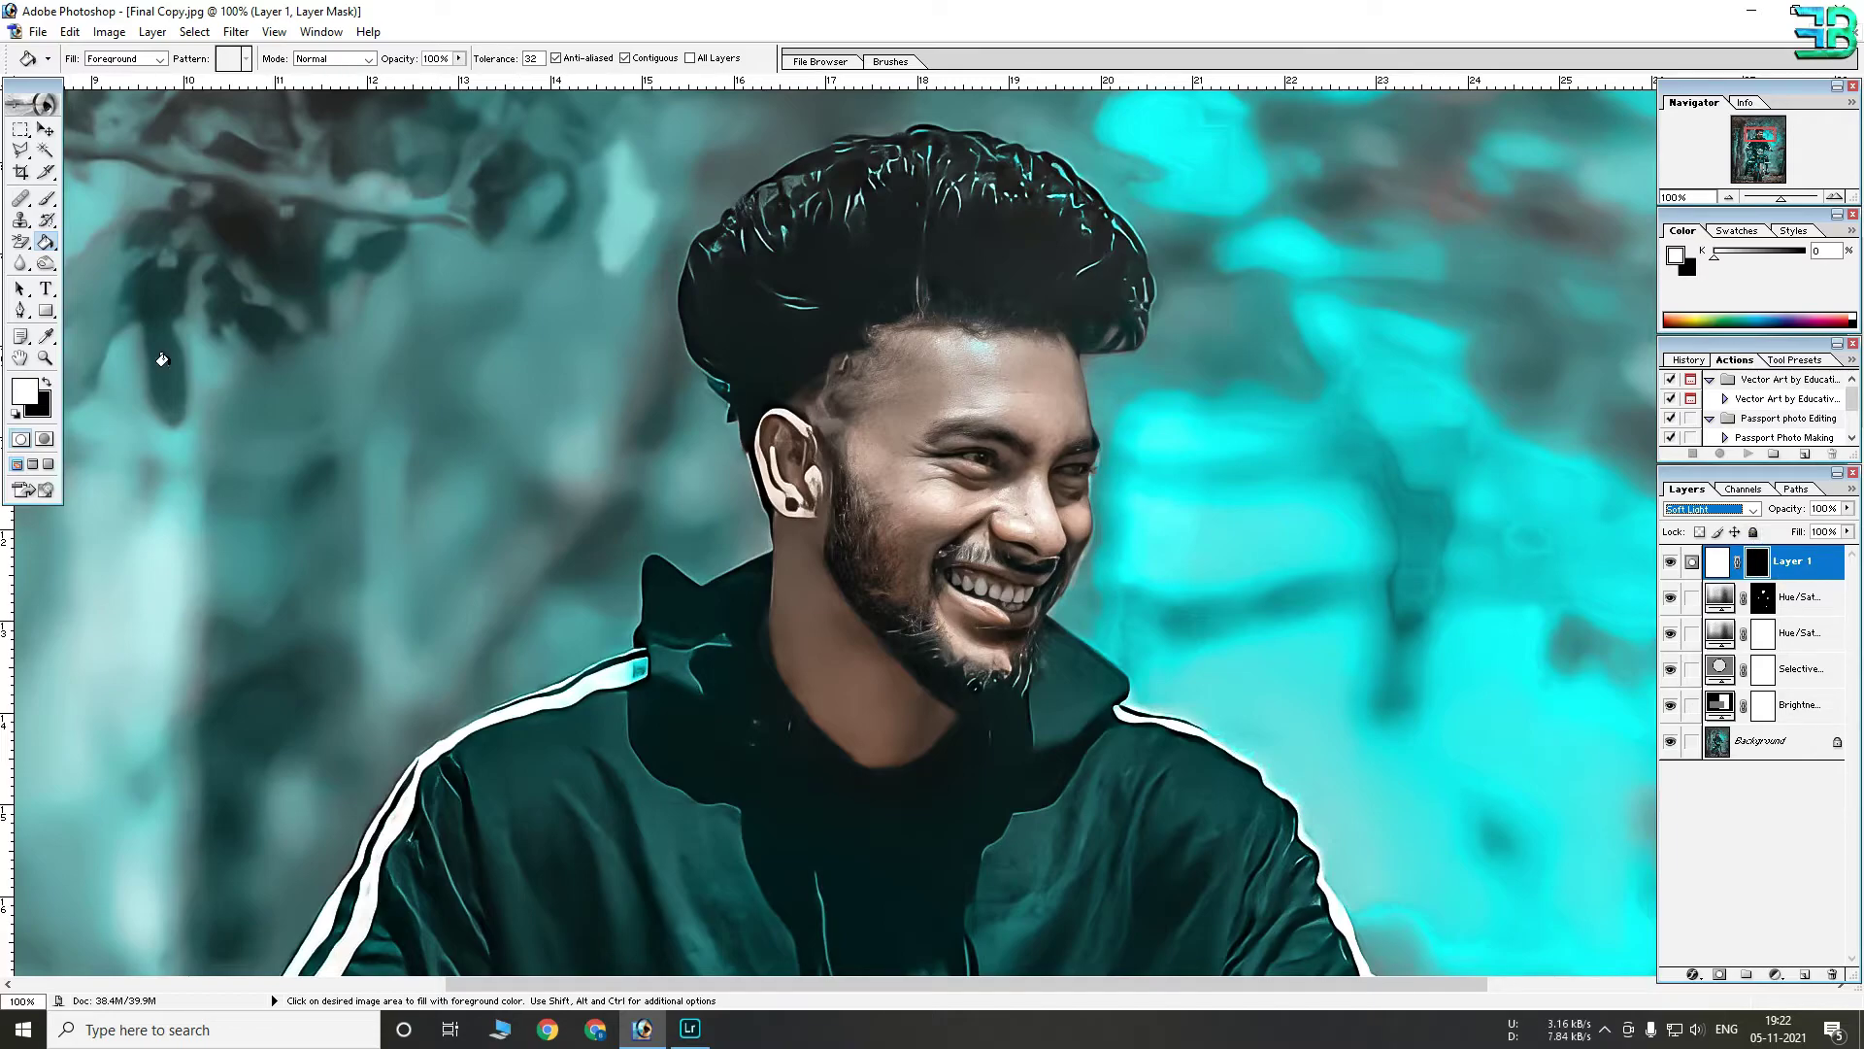
Paint white on Layer 1's mask over the forehead, temple, neck and both hands
left_click(45, 198)
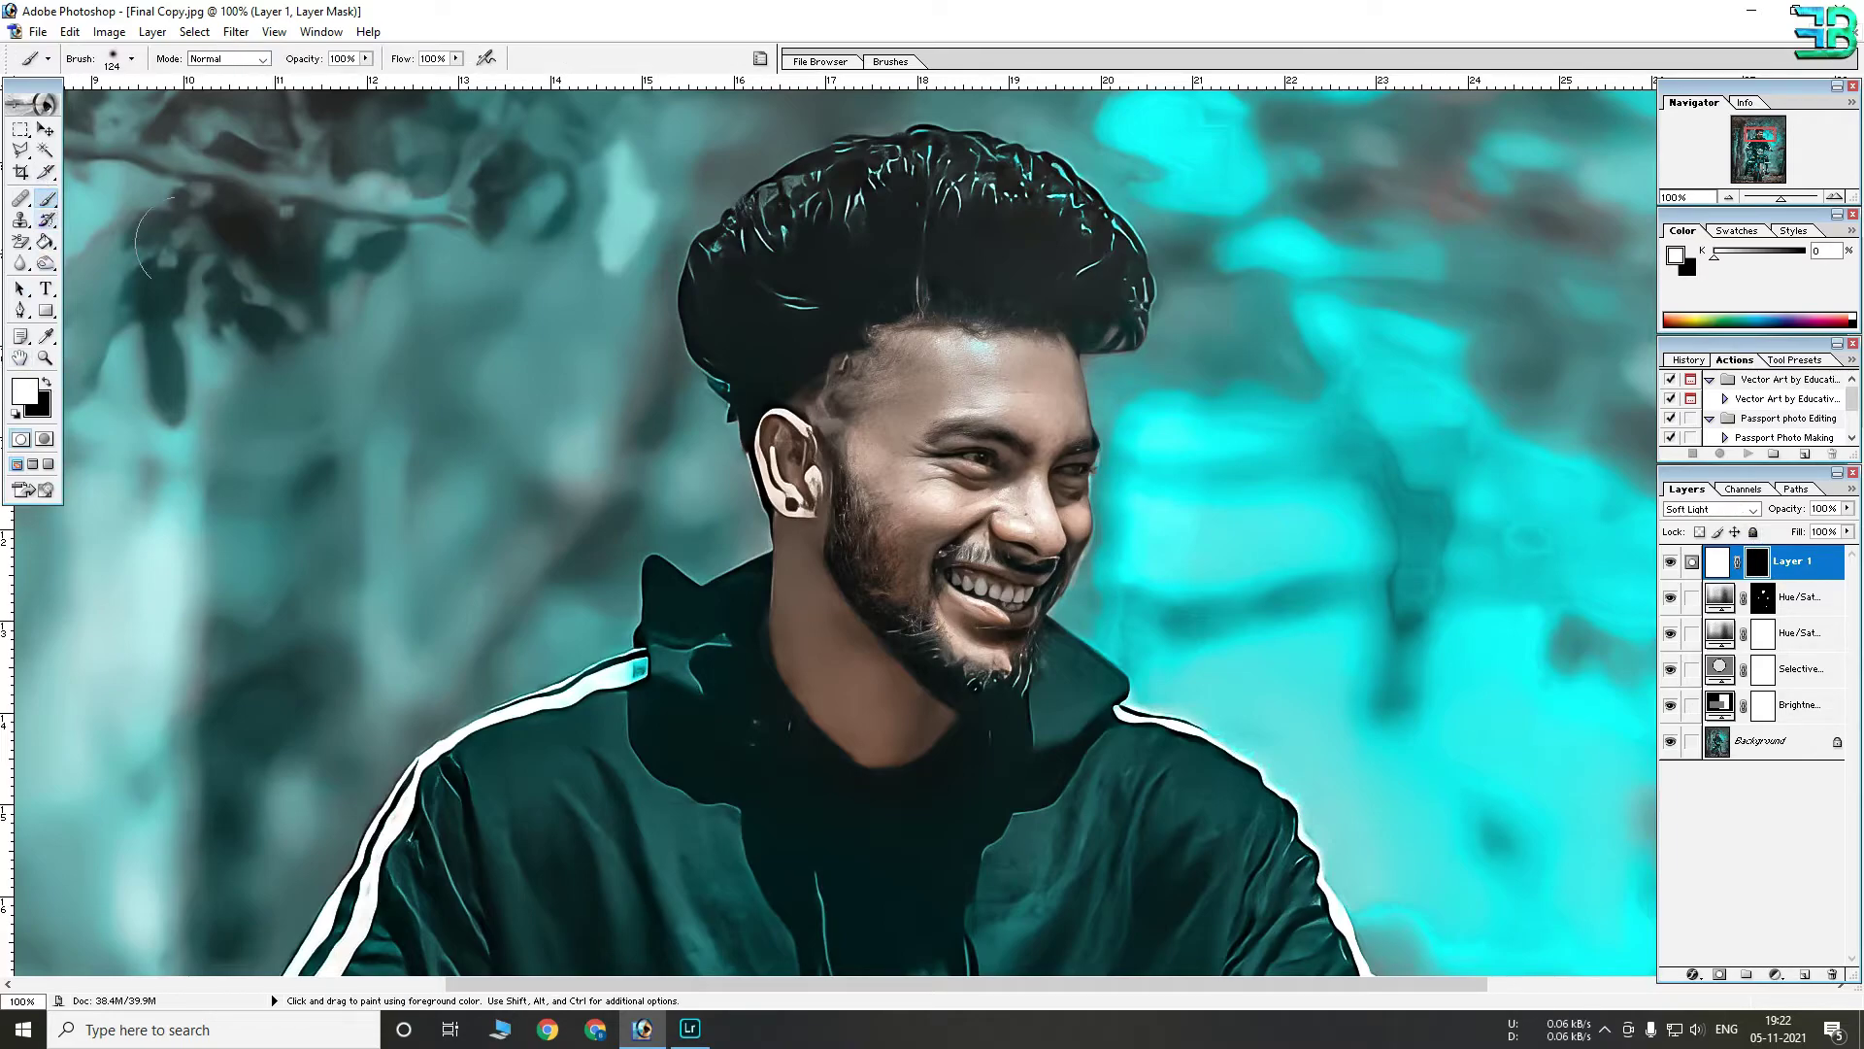
mouse_move(1029, 388)
left_mouse_down()
mouse_move(870, 429)
mouse_move(1025, 511)
mouse_move(927, 602)
mouse_move(857, 729)
mouse_move(947, 723)
mouse_move(1131, 78)
left_mouse_up()
mouse_move(544, 738)
left_mouse_down()
mouse_move(457, 772)
mouse_move(514, 796)
left_mouse_up()
mouse_move(1554, 708)
left_mouse_down()
mouse_move(912, 553)
mouse_move(1054, 554)
mouse_move(1116, 602)
left_mouse_up()
left_click_drag(738, 116, 776, 903)
left_click_drag(718, 330, 801, 712)
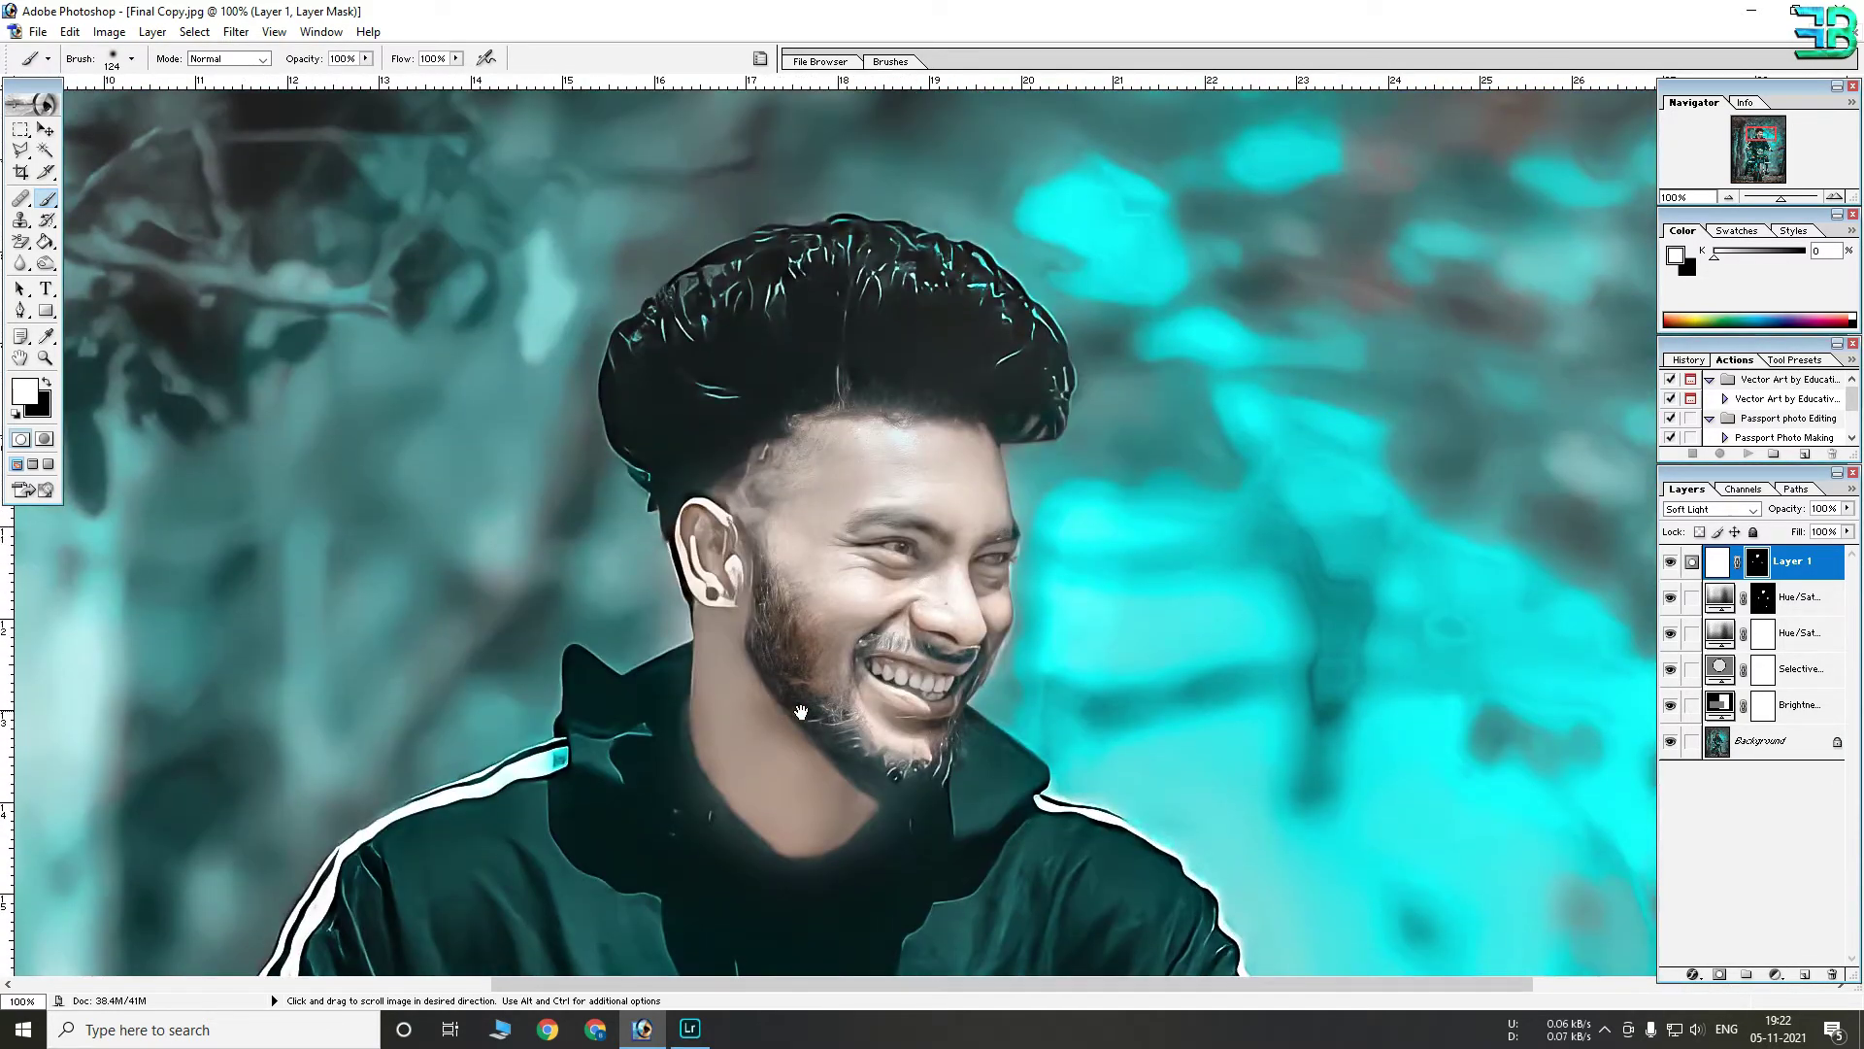
Paint black at the chin to keep the beard dark, then set a 50 px brush
key("x")
left_click_drag(949, 853, 903, 762)
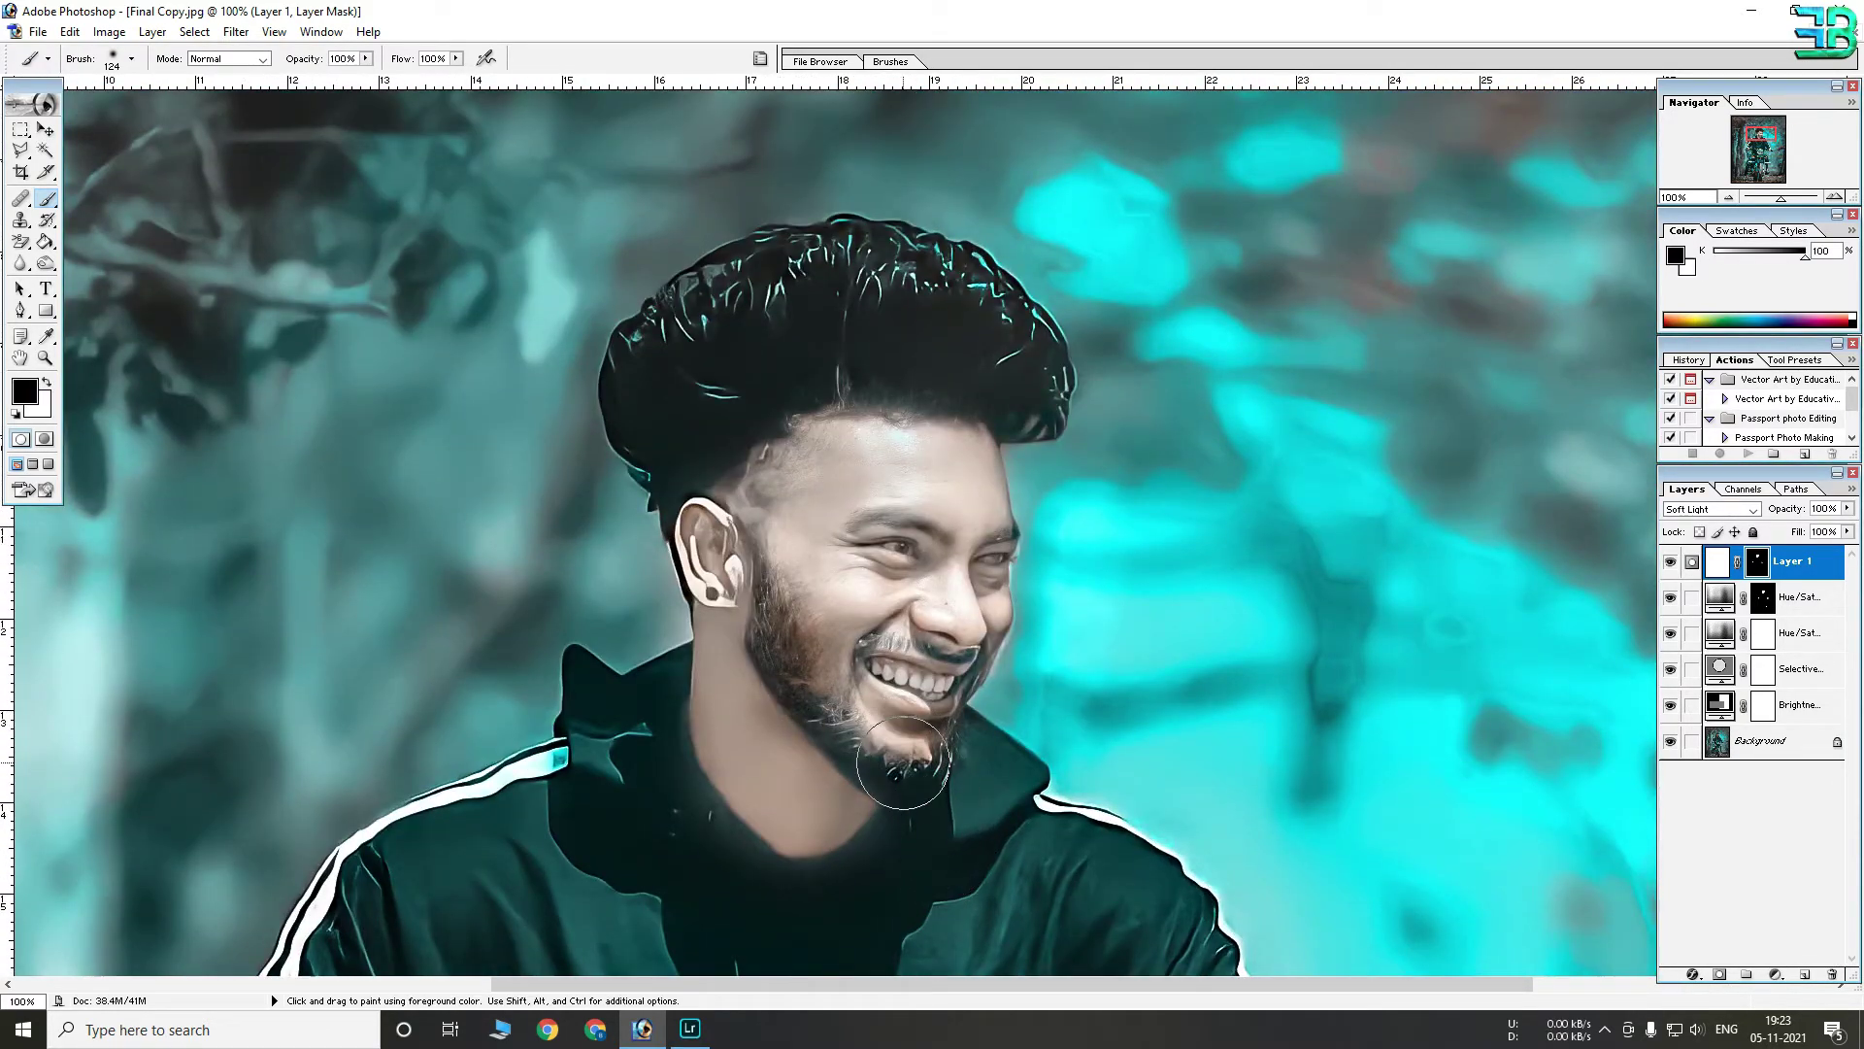
right_click(855, 741)
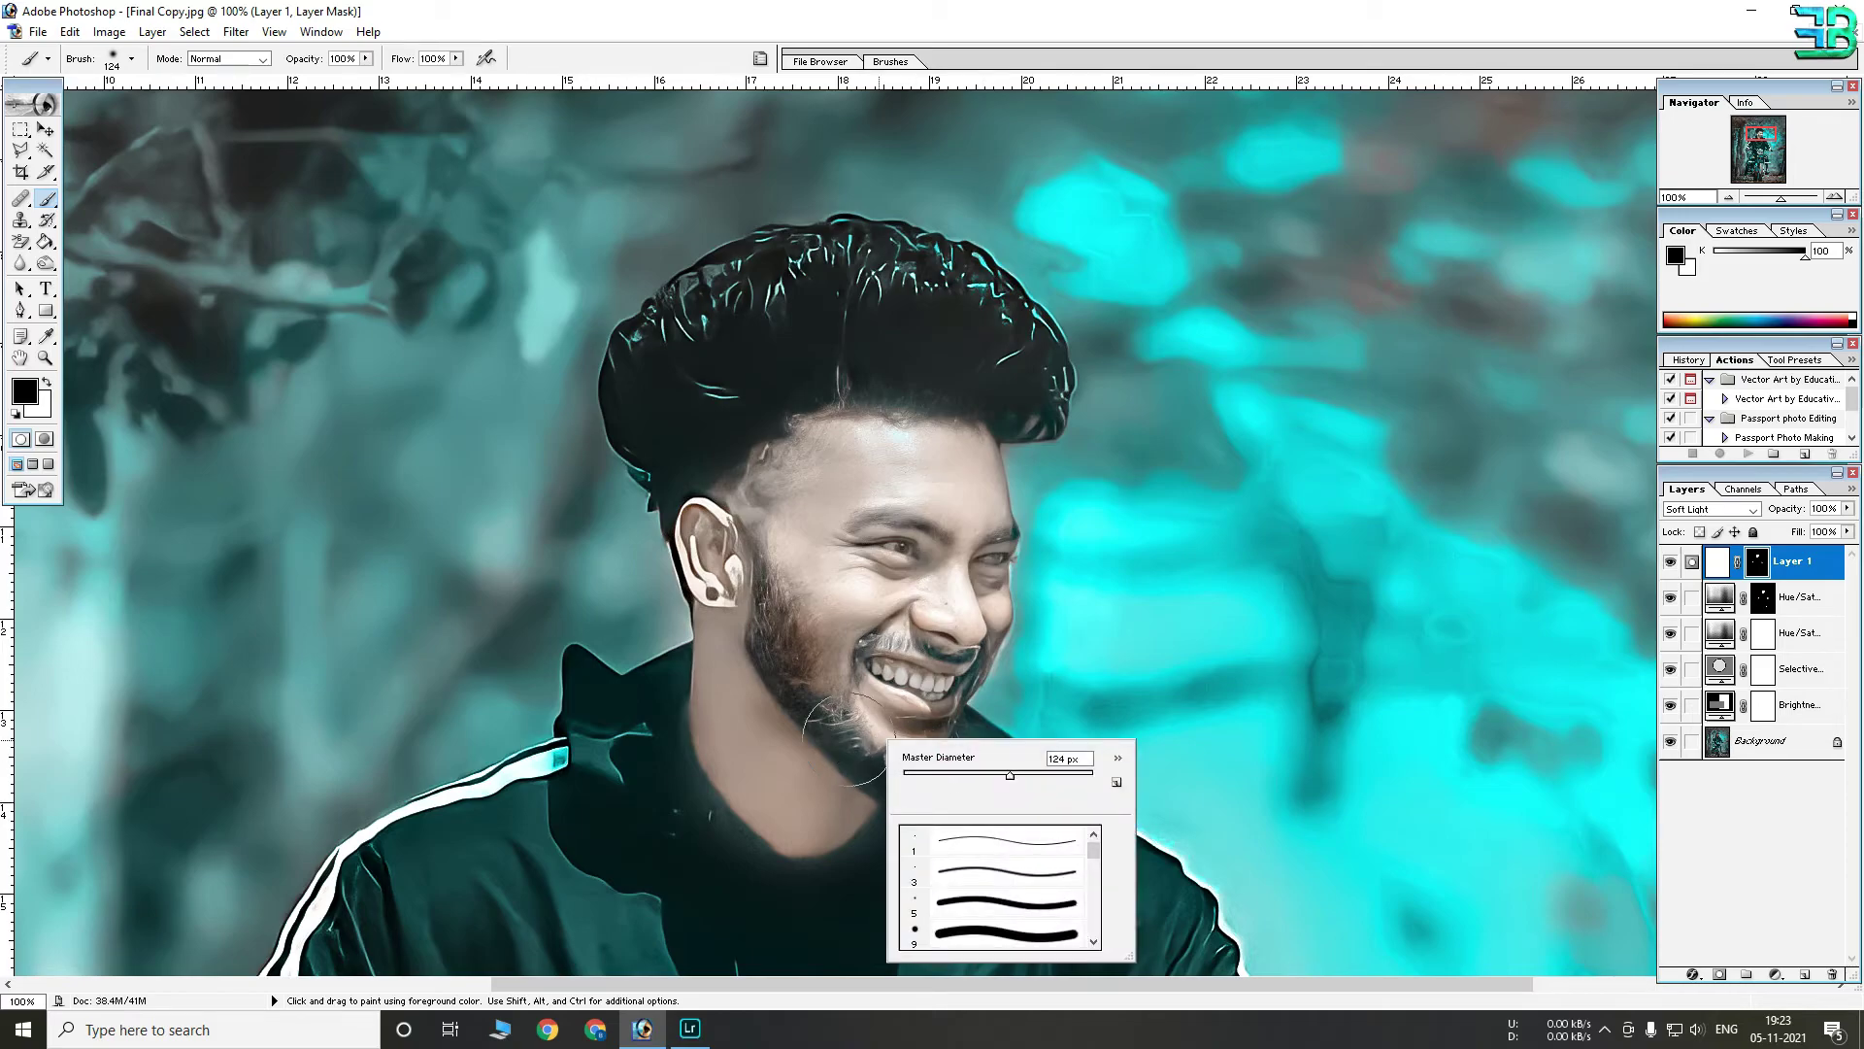
double_click(1068, 758)
type("50")
key("Return")
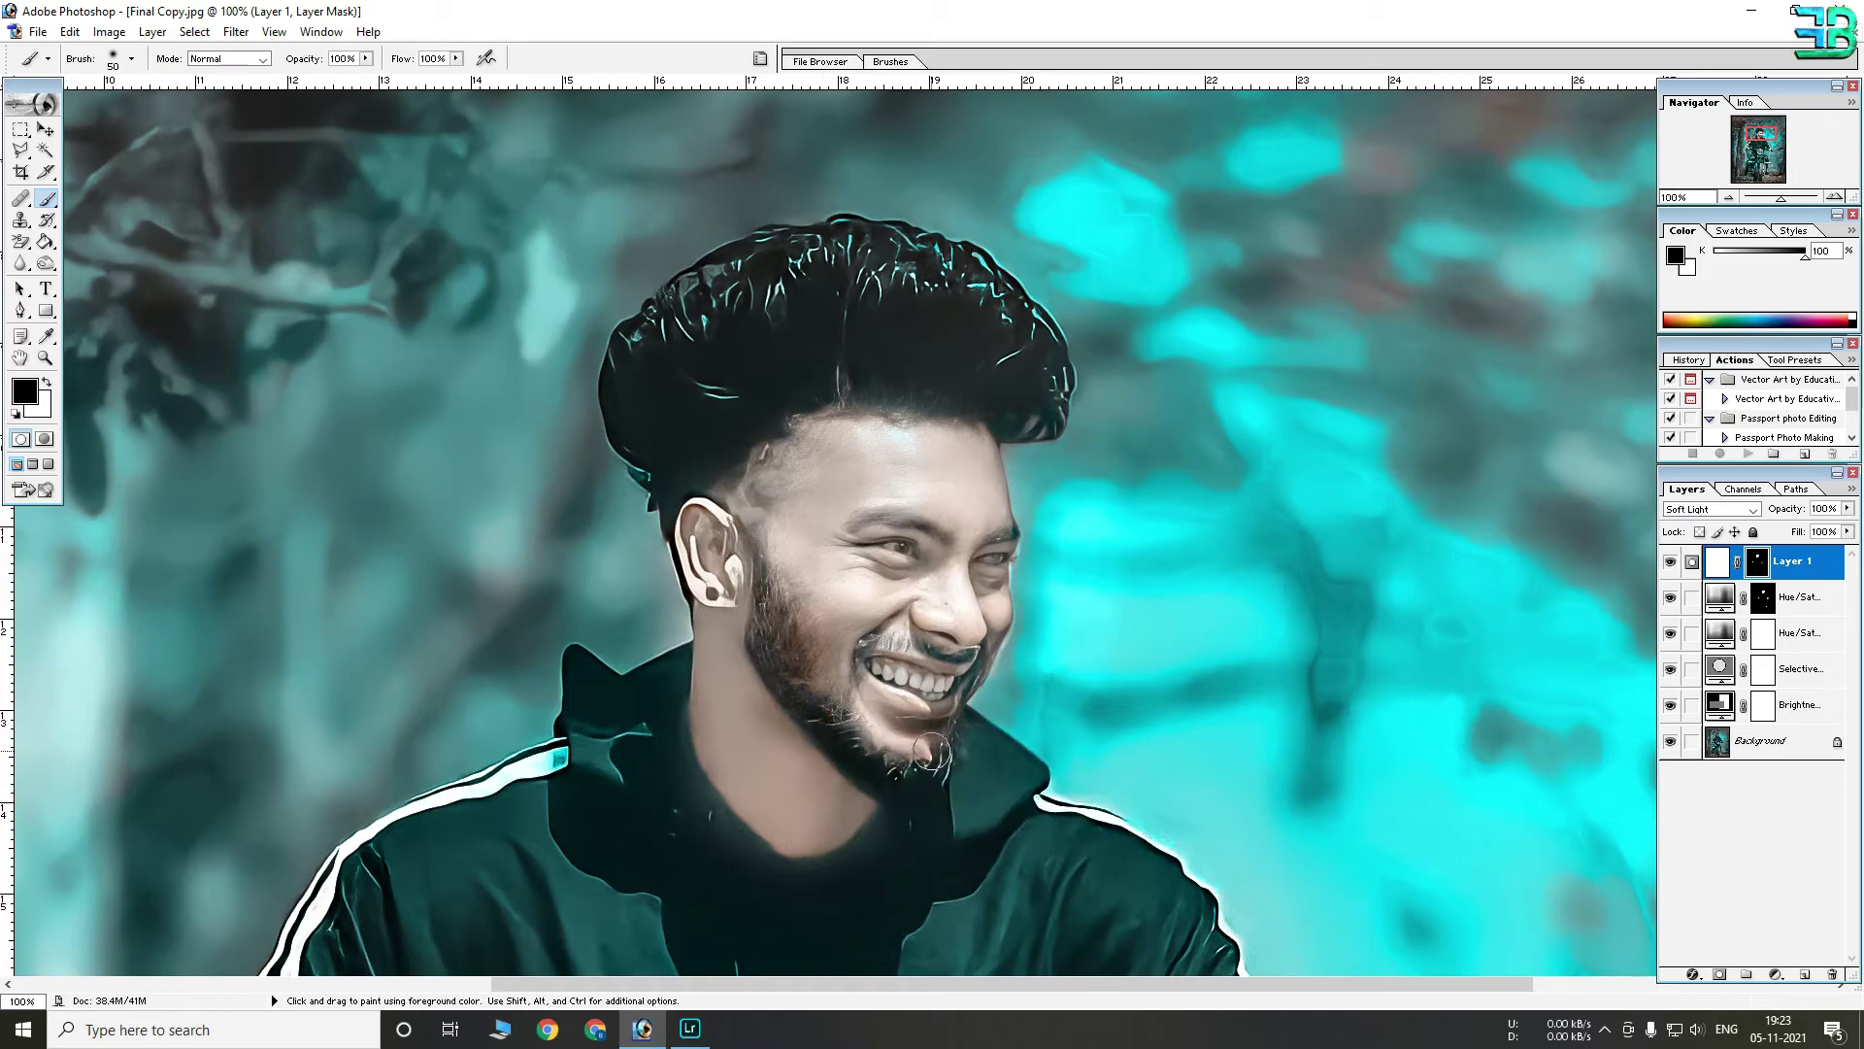
With a 25 px, 7% flow brush, darken the mask along the left eyebrow
left_click(887, 595, "ctrl")
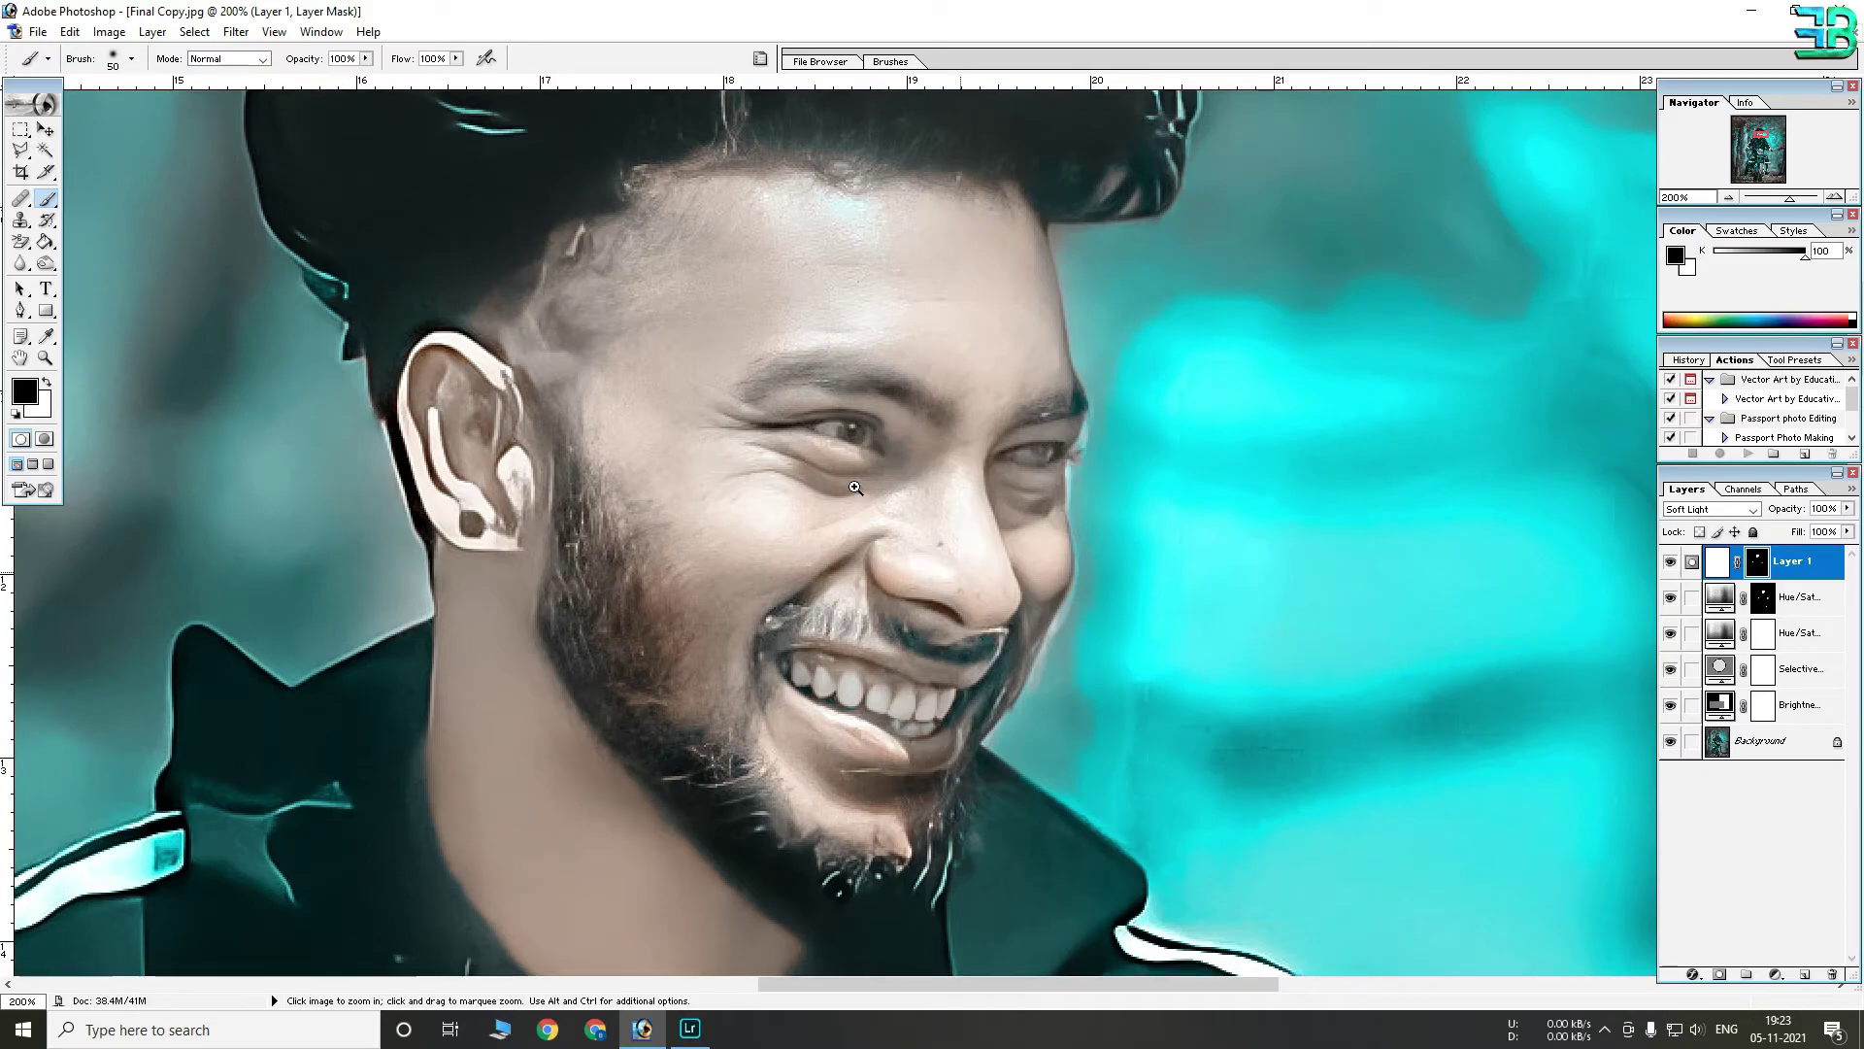
left_click(859, 492, "ctrl")
right_click(835, 384)
left_click(456, 58)
left_click_drag(375, 78, 363, 78)
right_click(733, 277)
left_click_drag(806, 367, 792, 367)
key("Return")
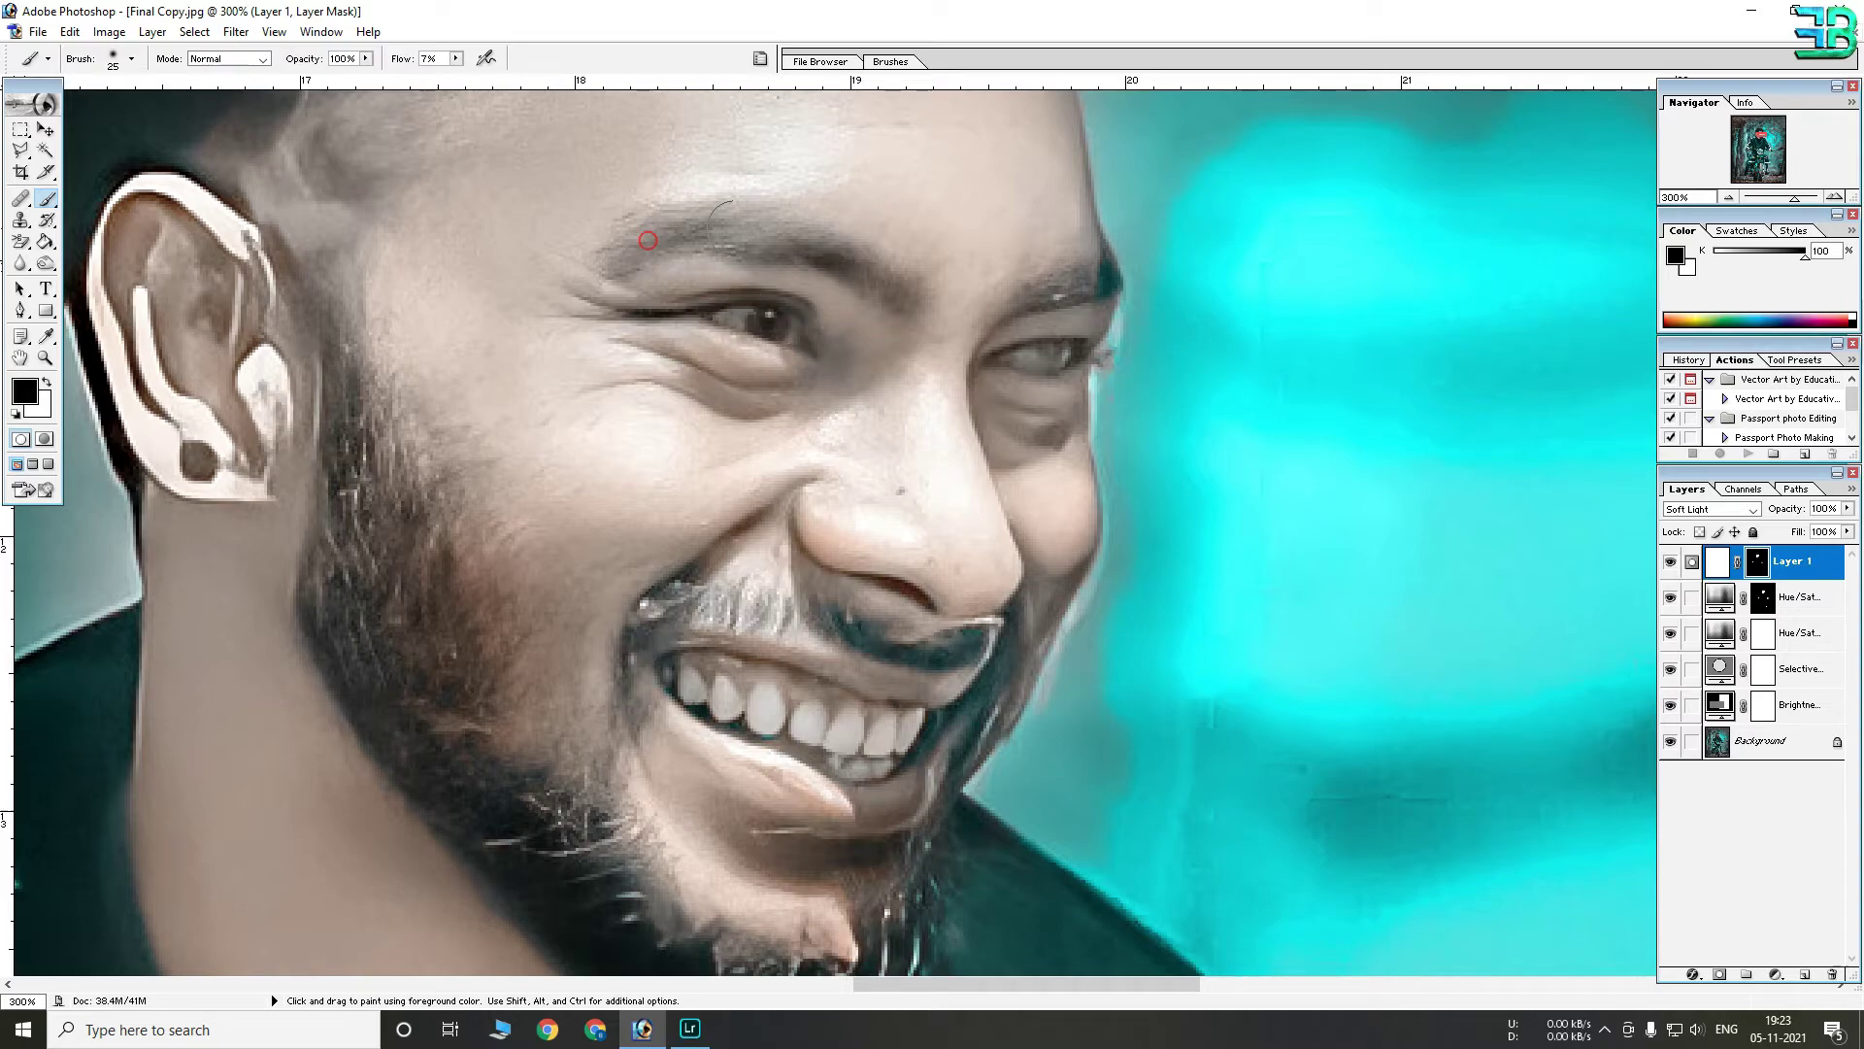
left_click_drag(648, 240, 903, 277)
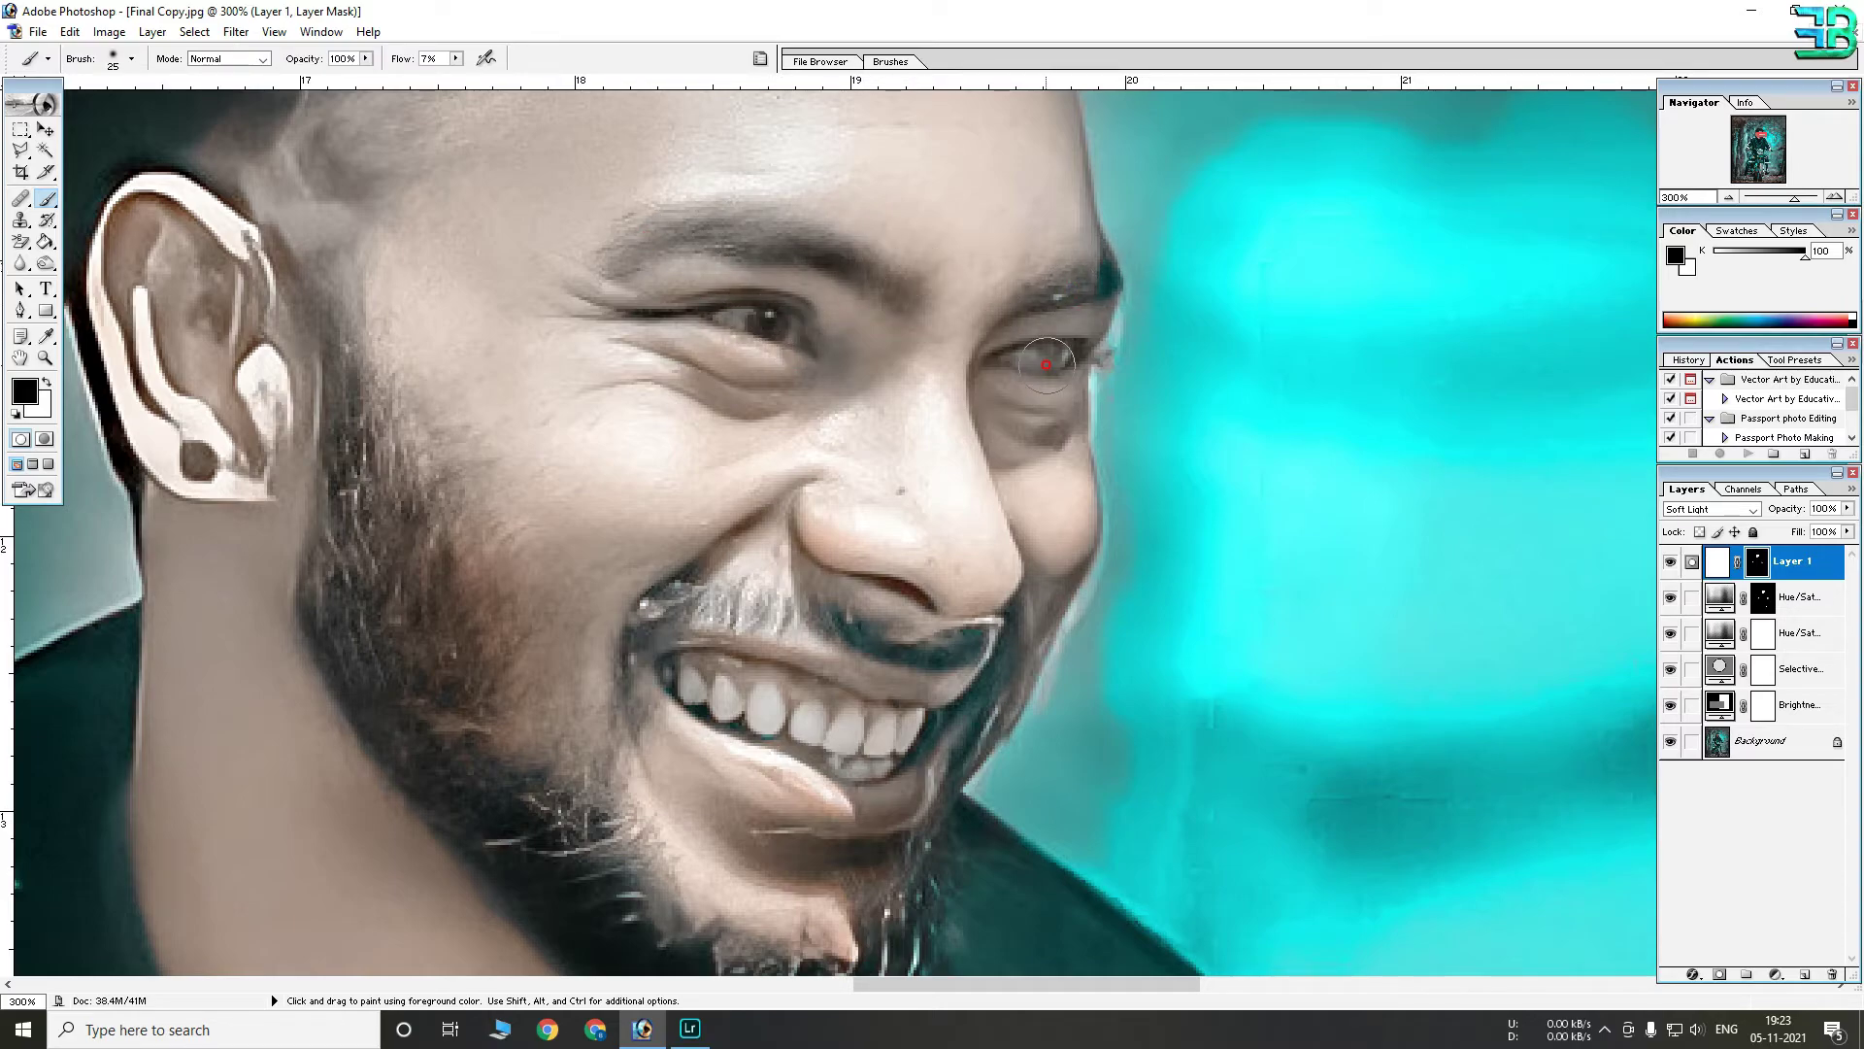
Lower Layer 1's opacity to 58% and zoom out to fit the whole photo
key("ctrl+minus")
key("ctrl+minus")
key("ctrl+minus")
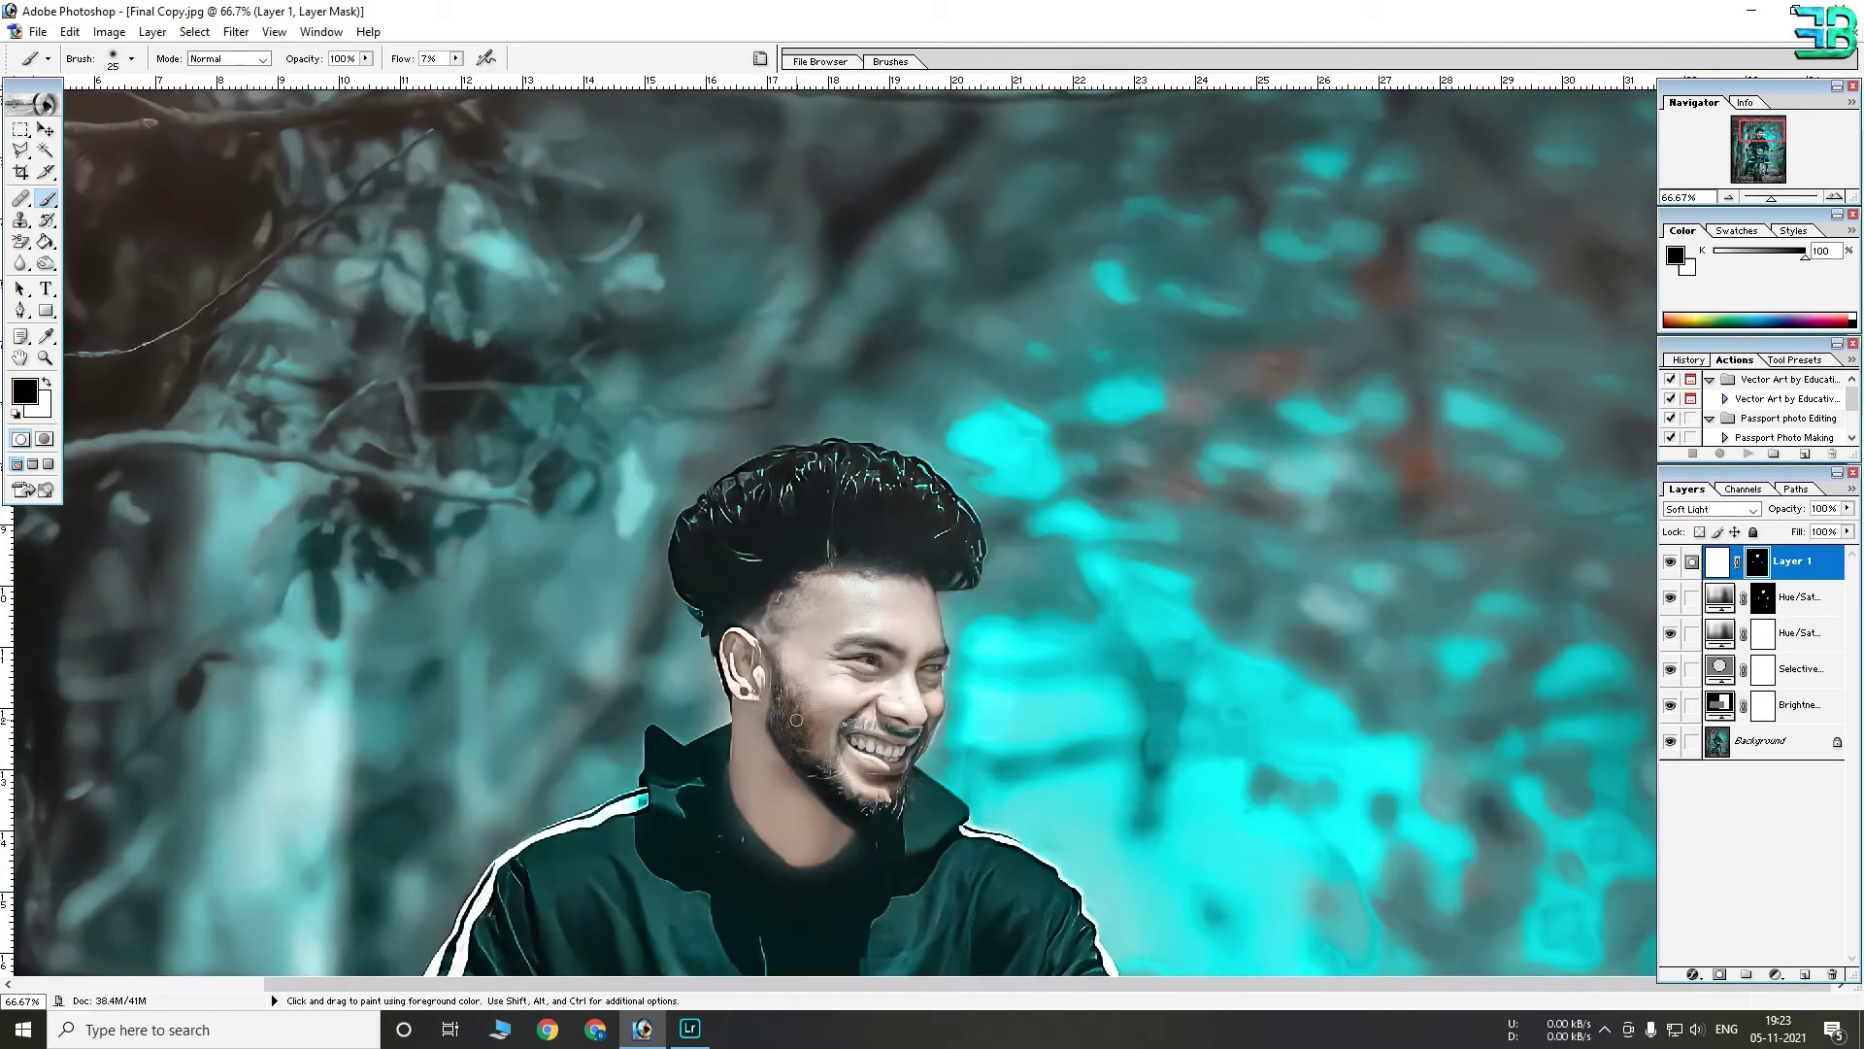
key("ctrl+minus")
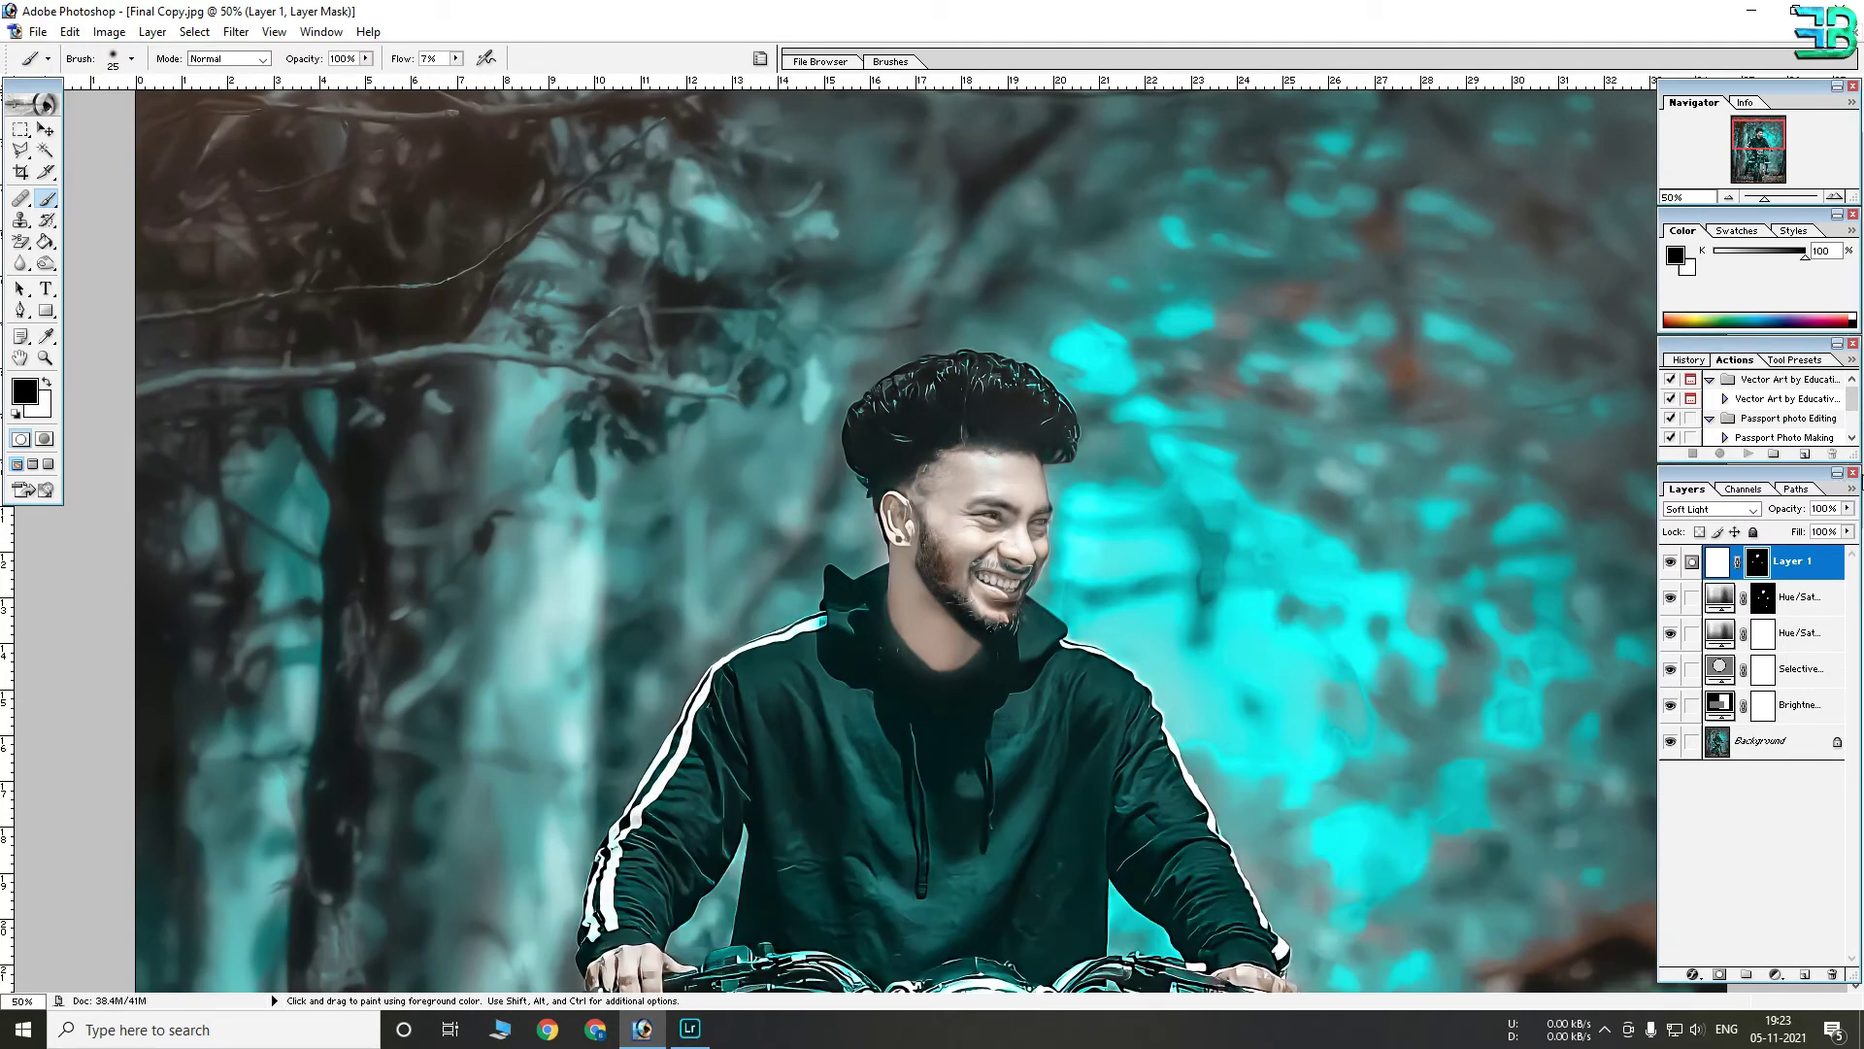
left_click_drag(1849, 513, 1804, 533)
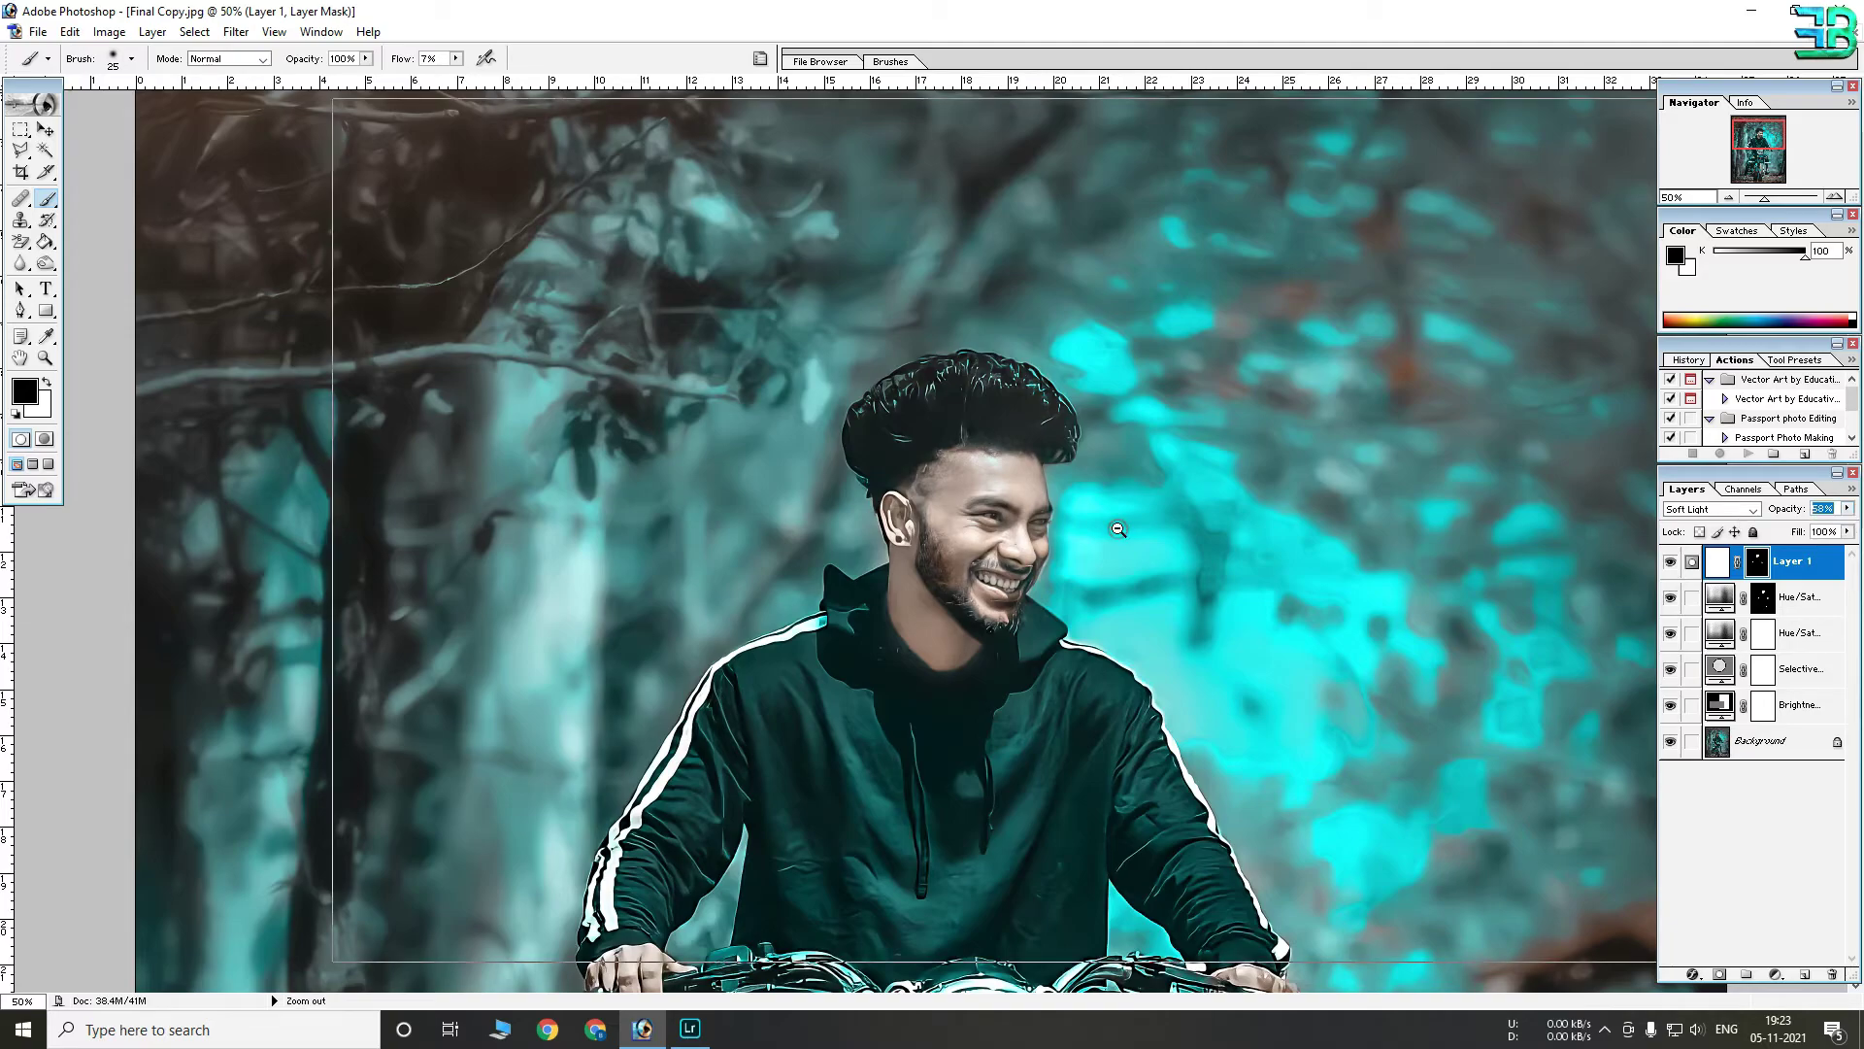
key("ctrl+minus")
key("ctrl+minus")
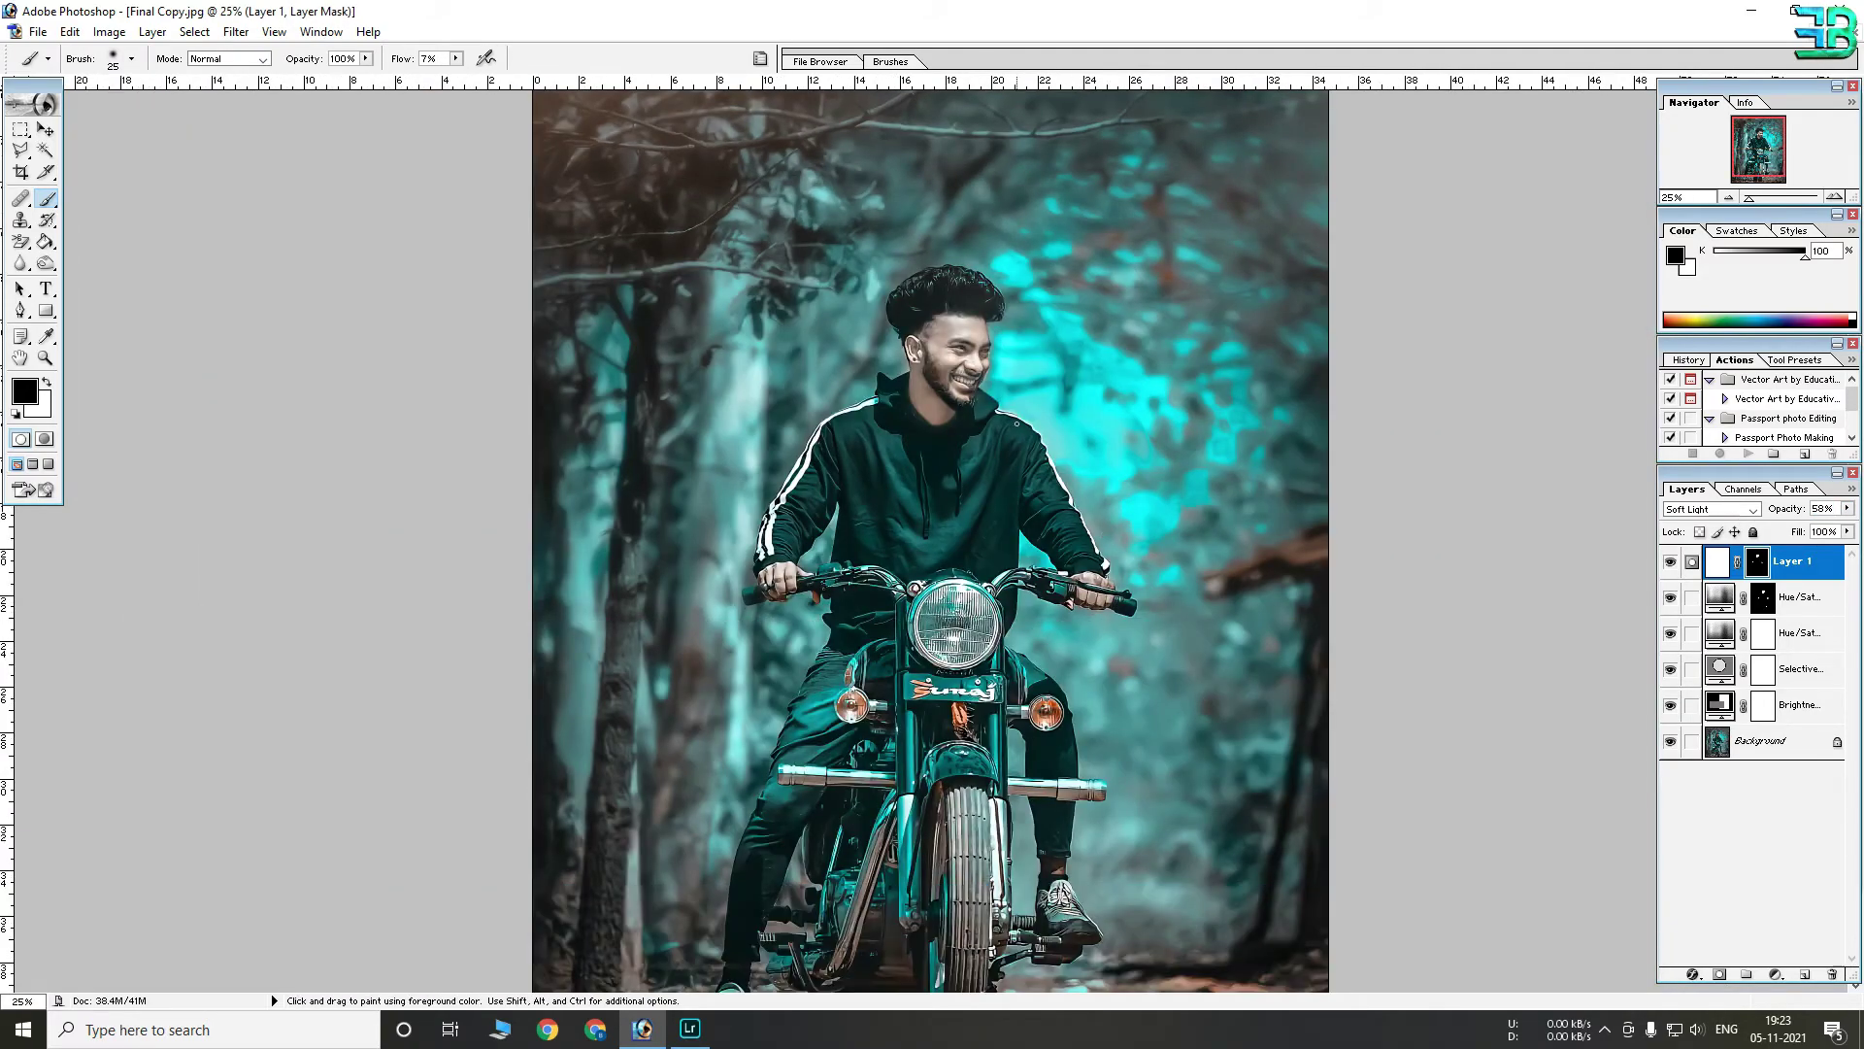
key("ctrl+minus")
key("ctrl+plus")
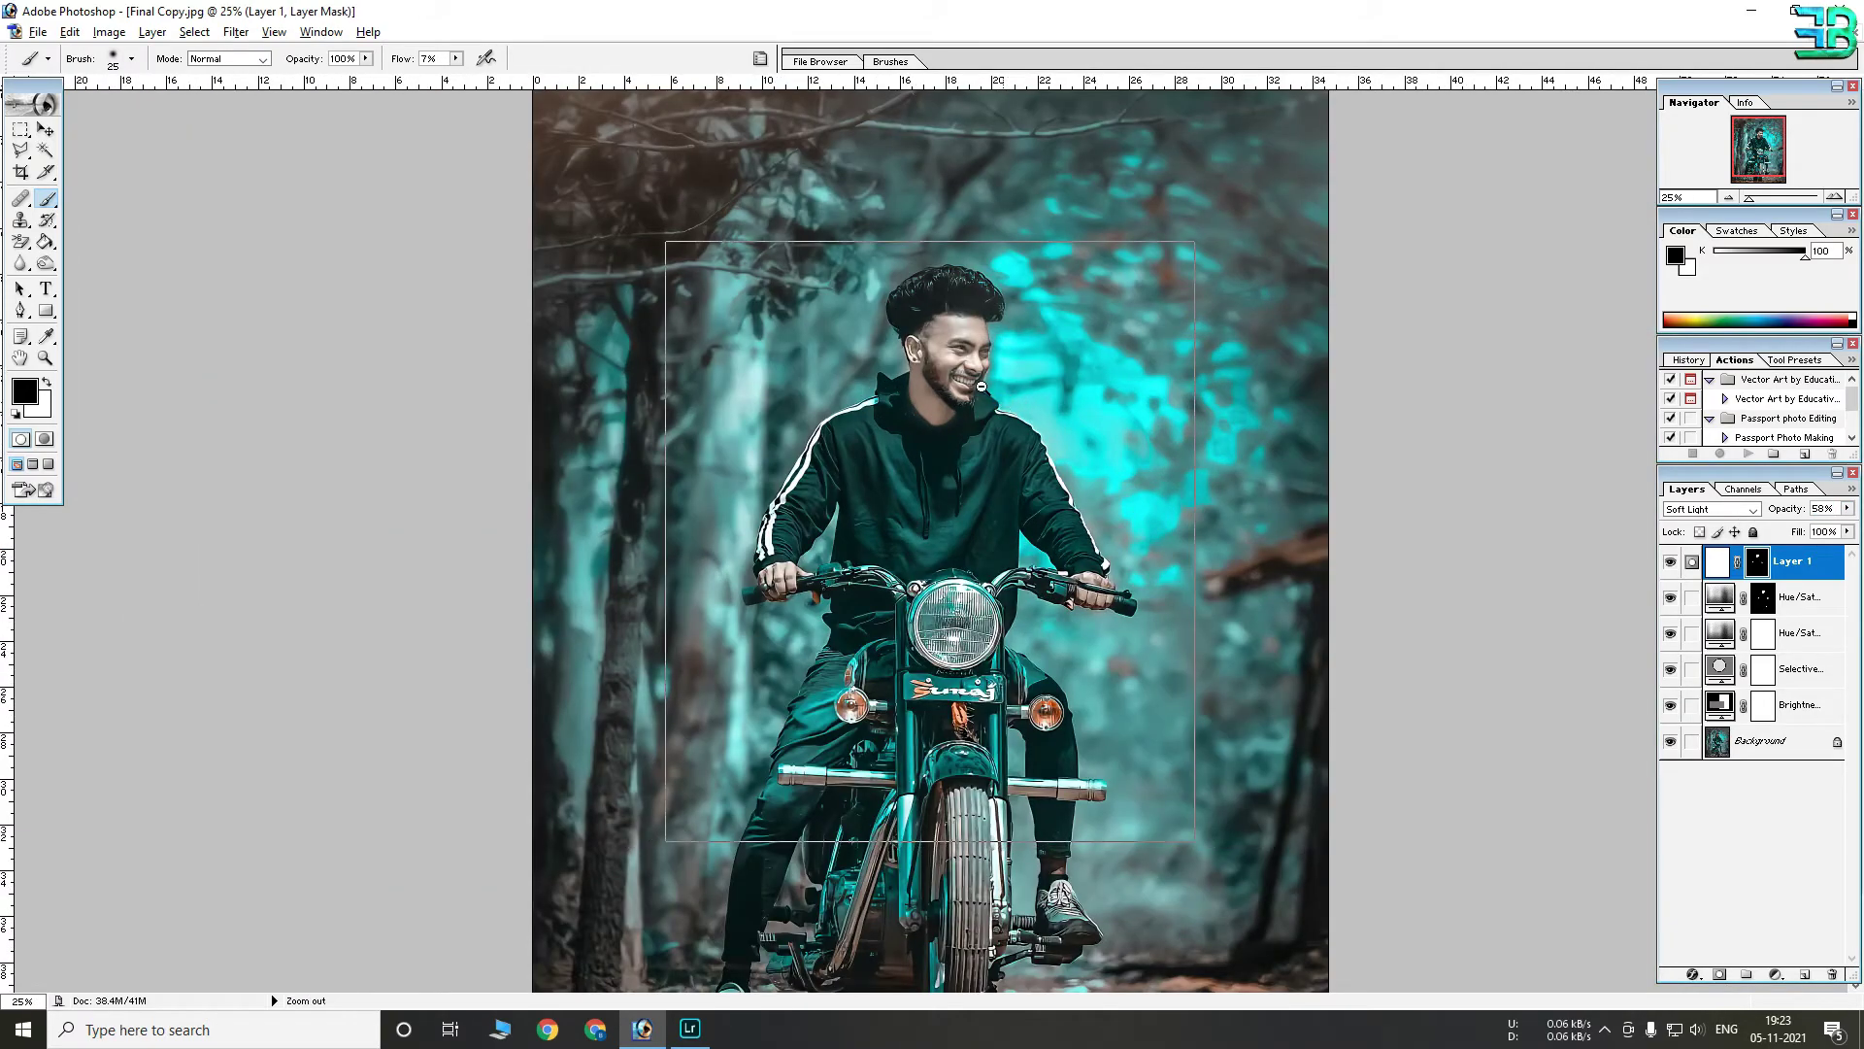
left_click(981, 386, "alt")
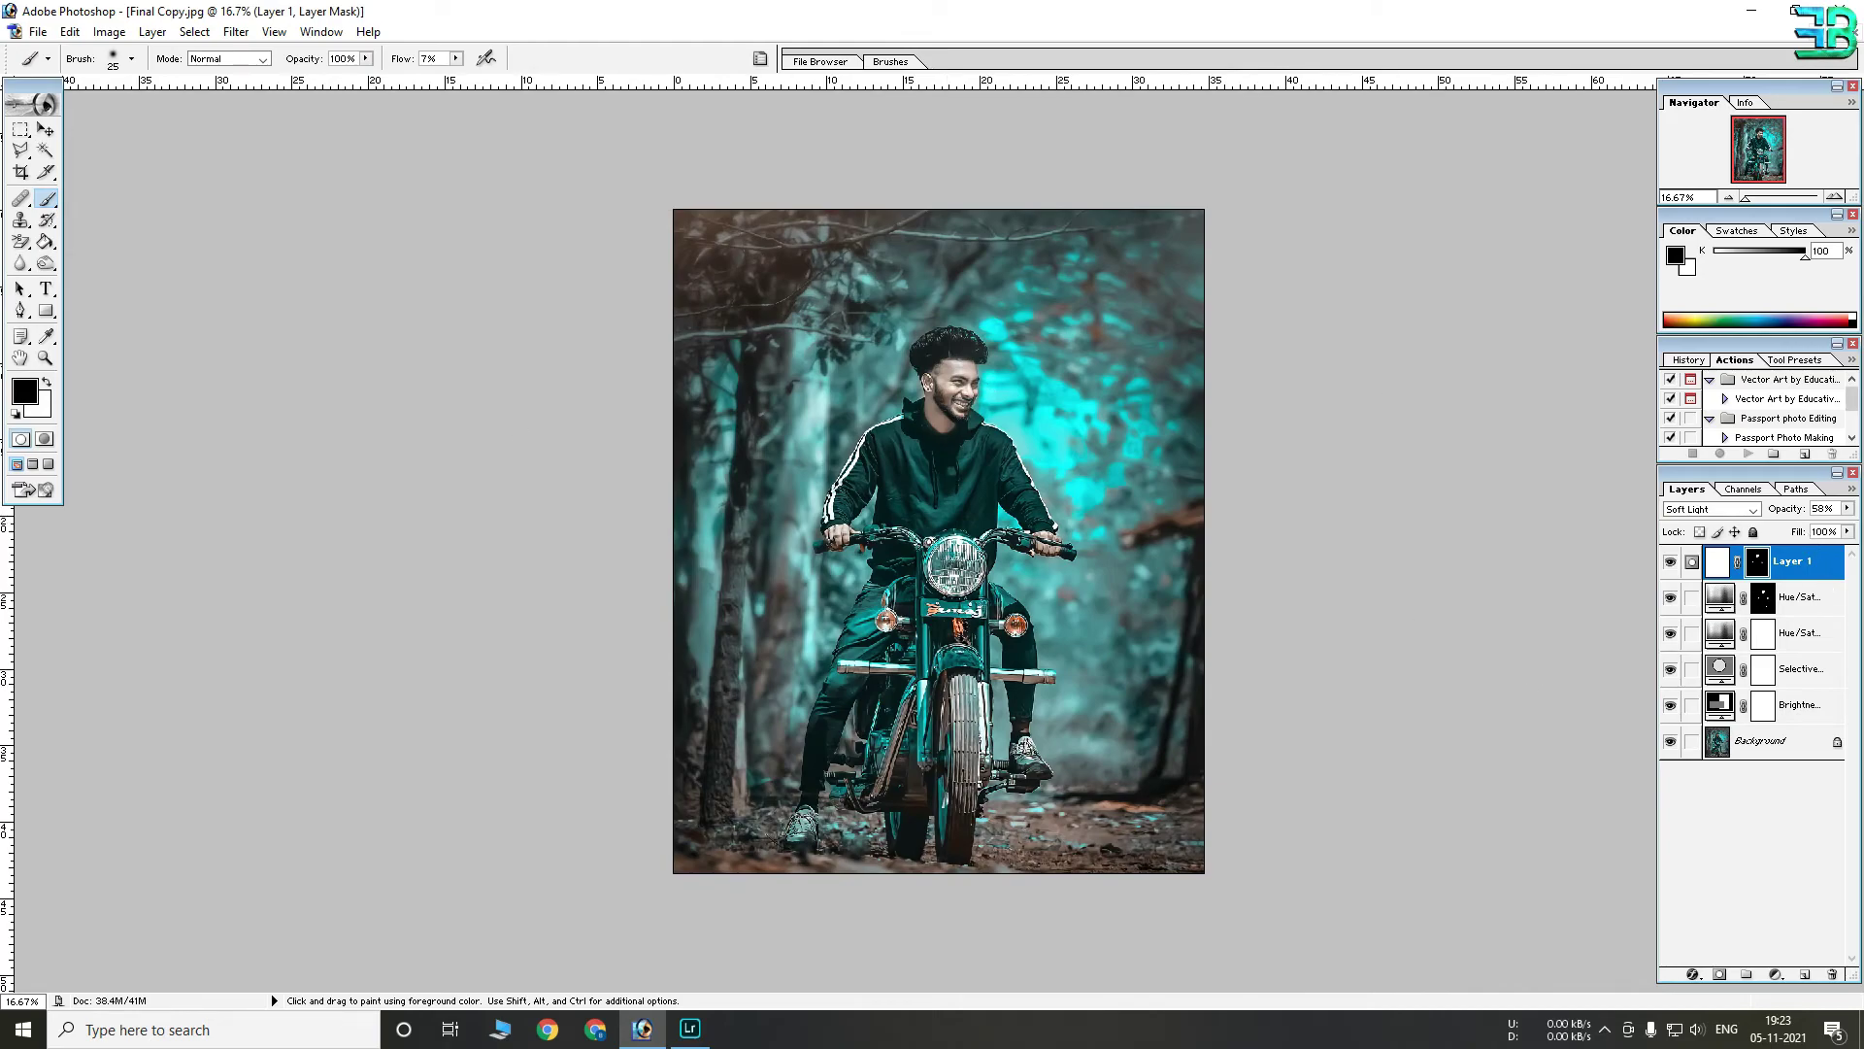
Add a Color Balance layer shifting the highlights by -10, -10, +15
left_click(1776, 973)
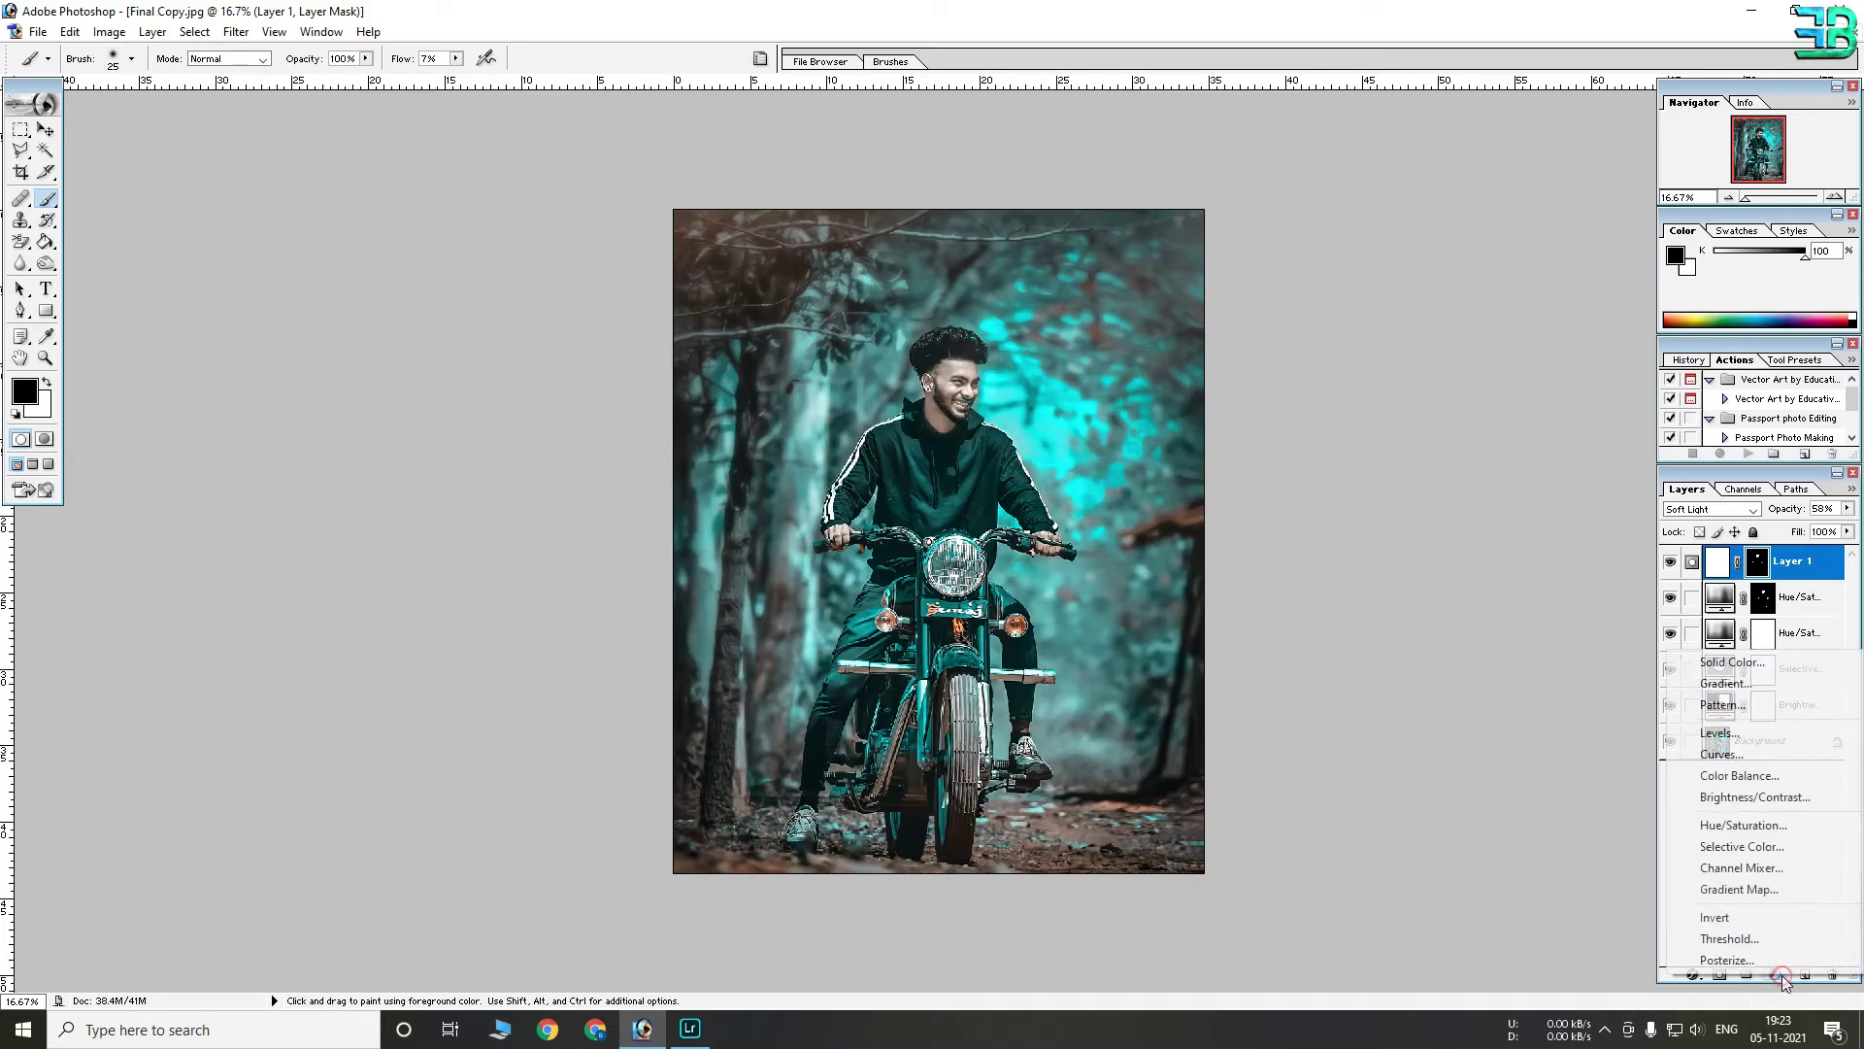
left_click(1740, 776)
left_click(391, 431)
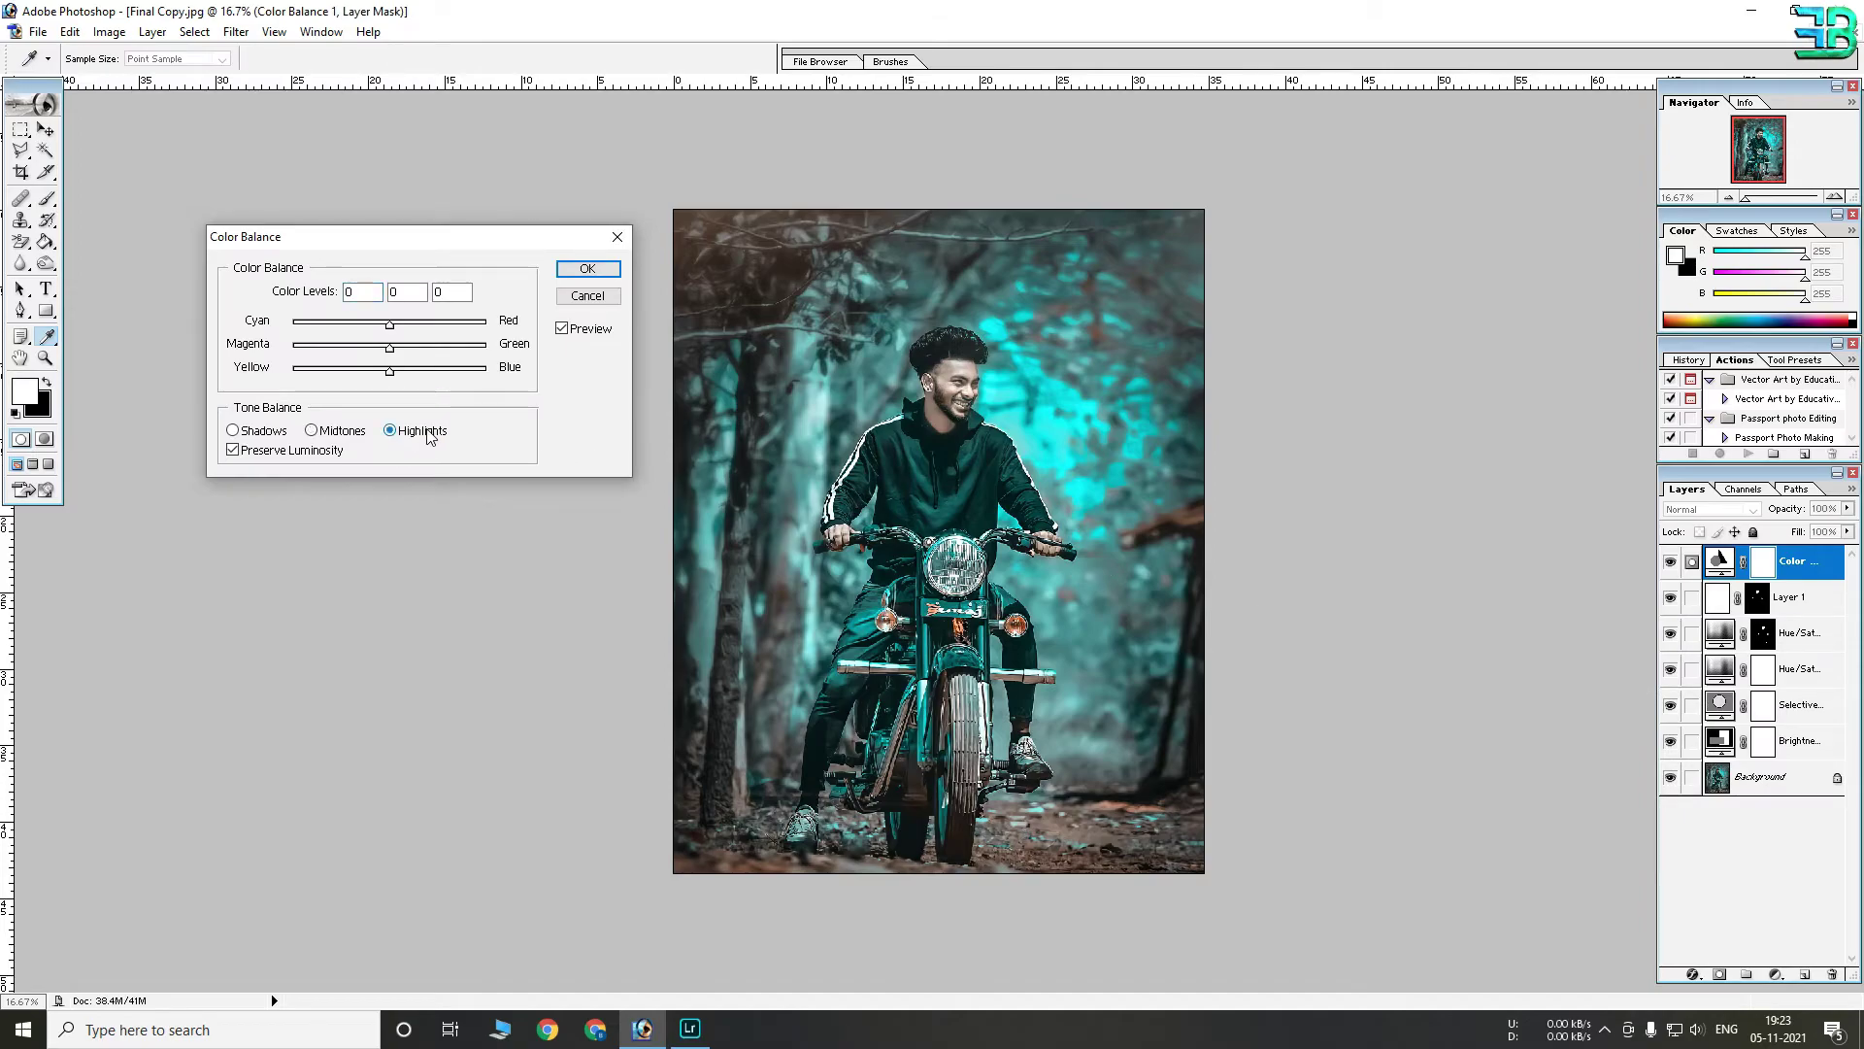
left_click(405, 379)
left_click_drag(390, 348, 382, 356)
left_click_drag(382, 349, 405, 327)
left_click(588, 270)
key("b")
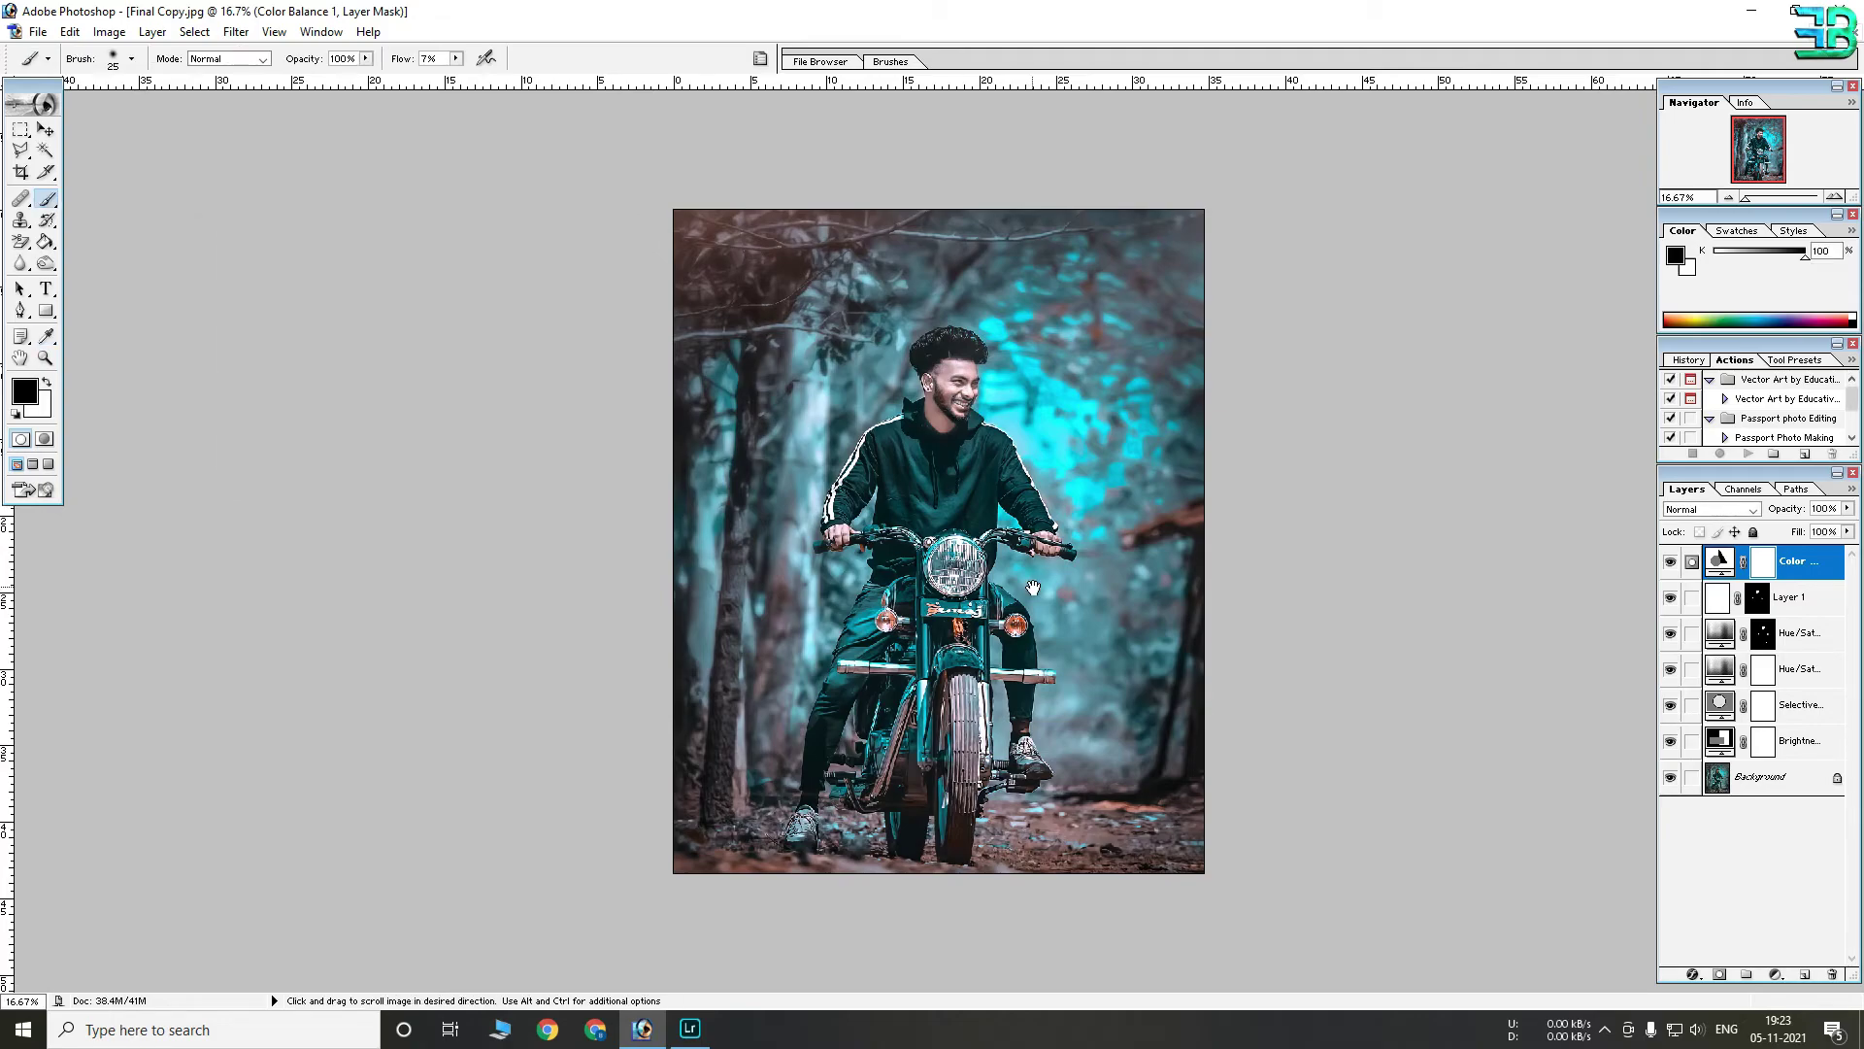
key("ctrl+plus")
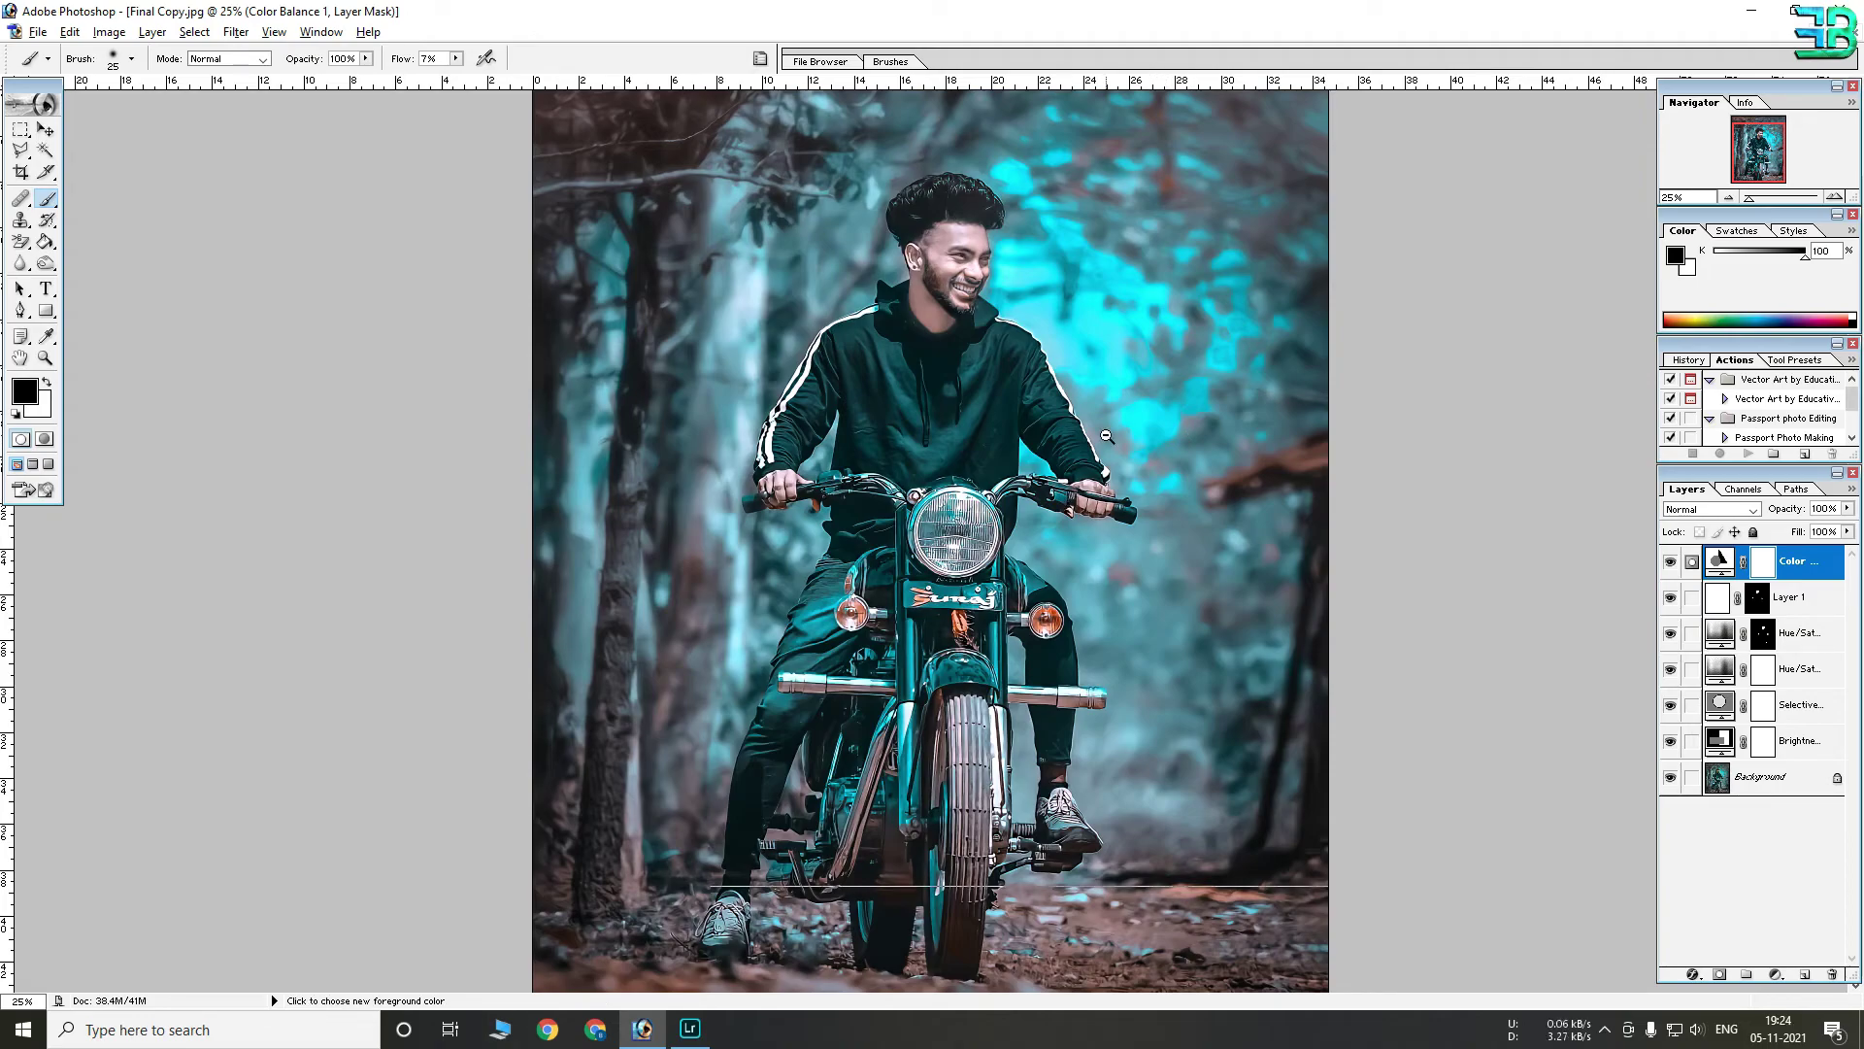
key("ctrl+minus")
key("ctrl+minus")
key("ctrl+minus")
key("ctrl+plus")
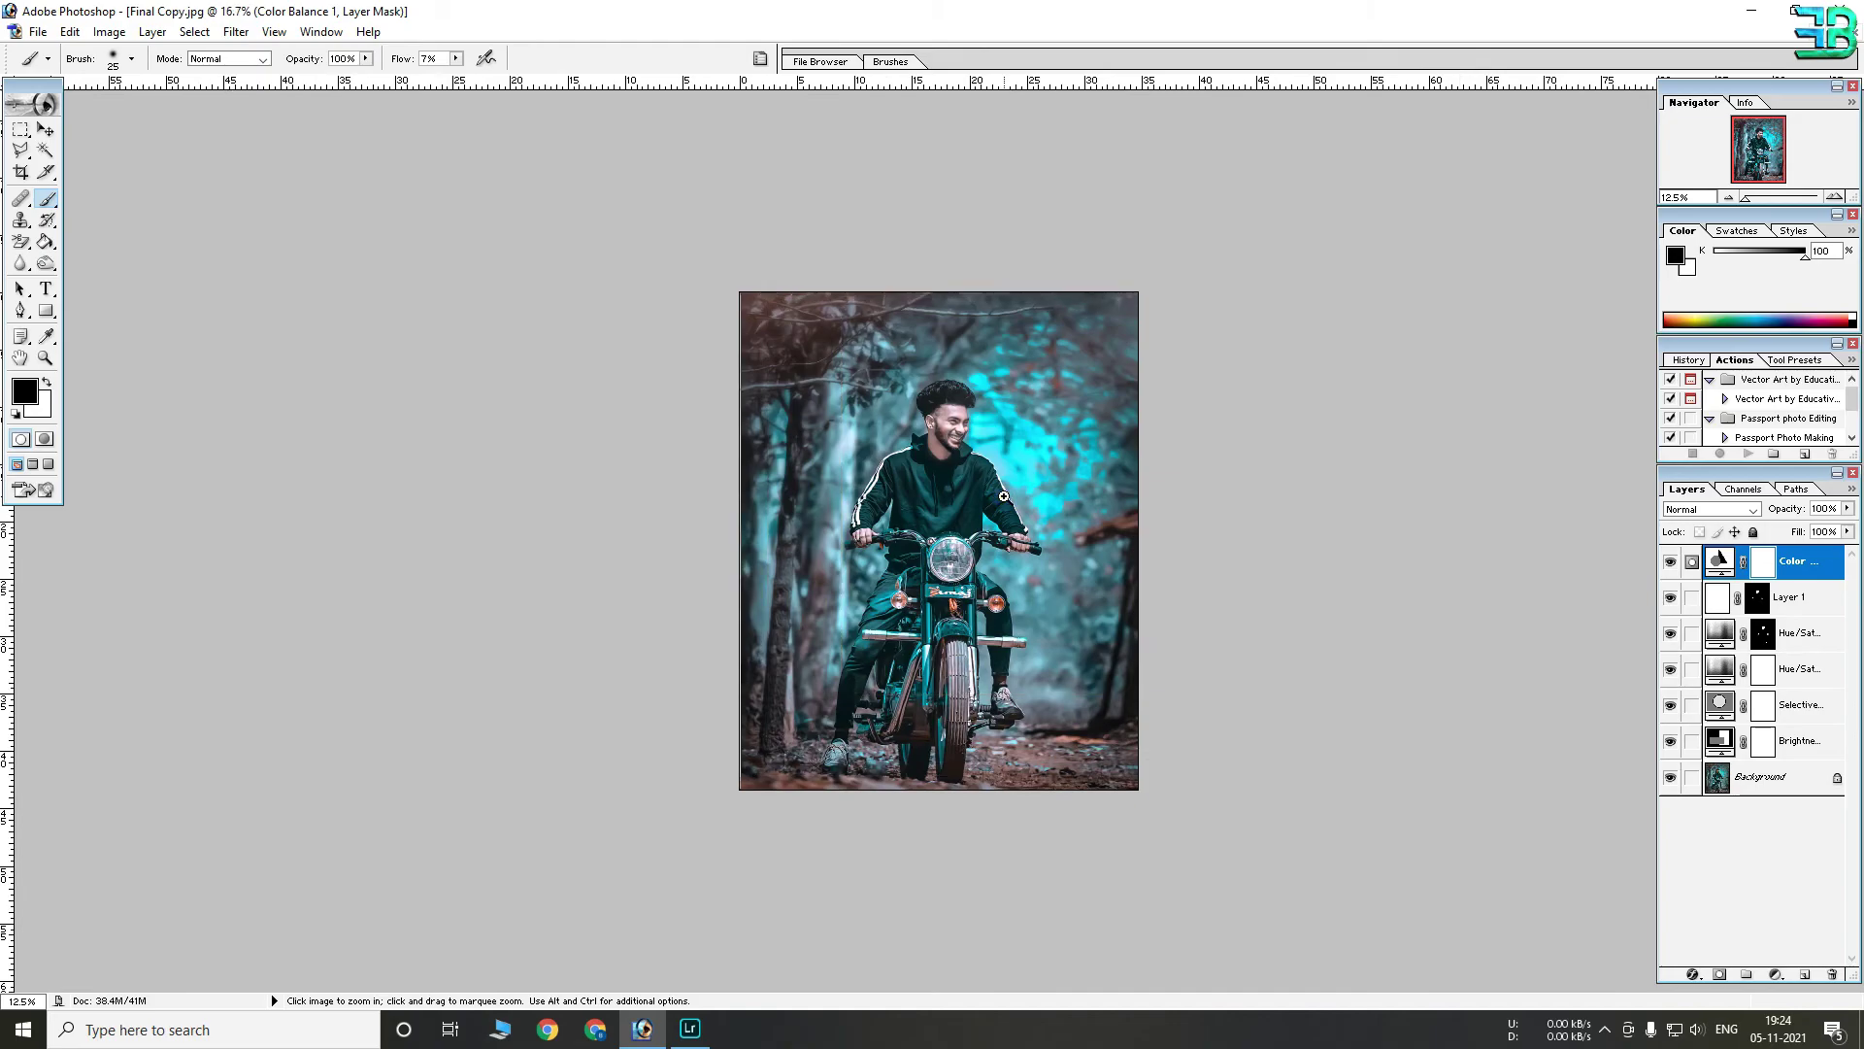
key("ctrl+plus")
key("ctrl+plus")
key("ctrl+minus")
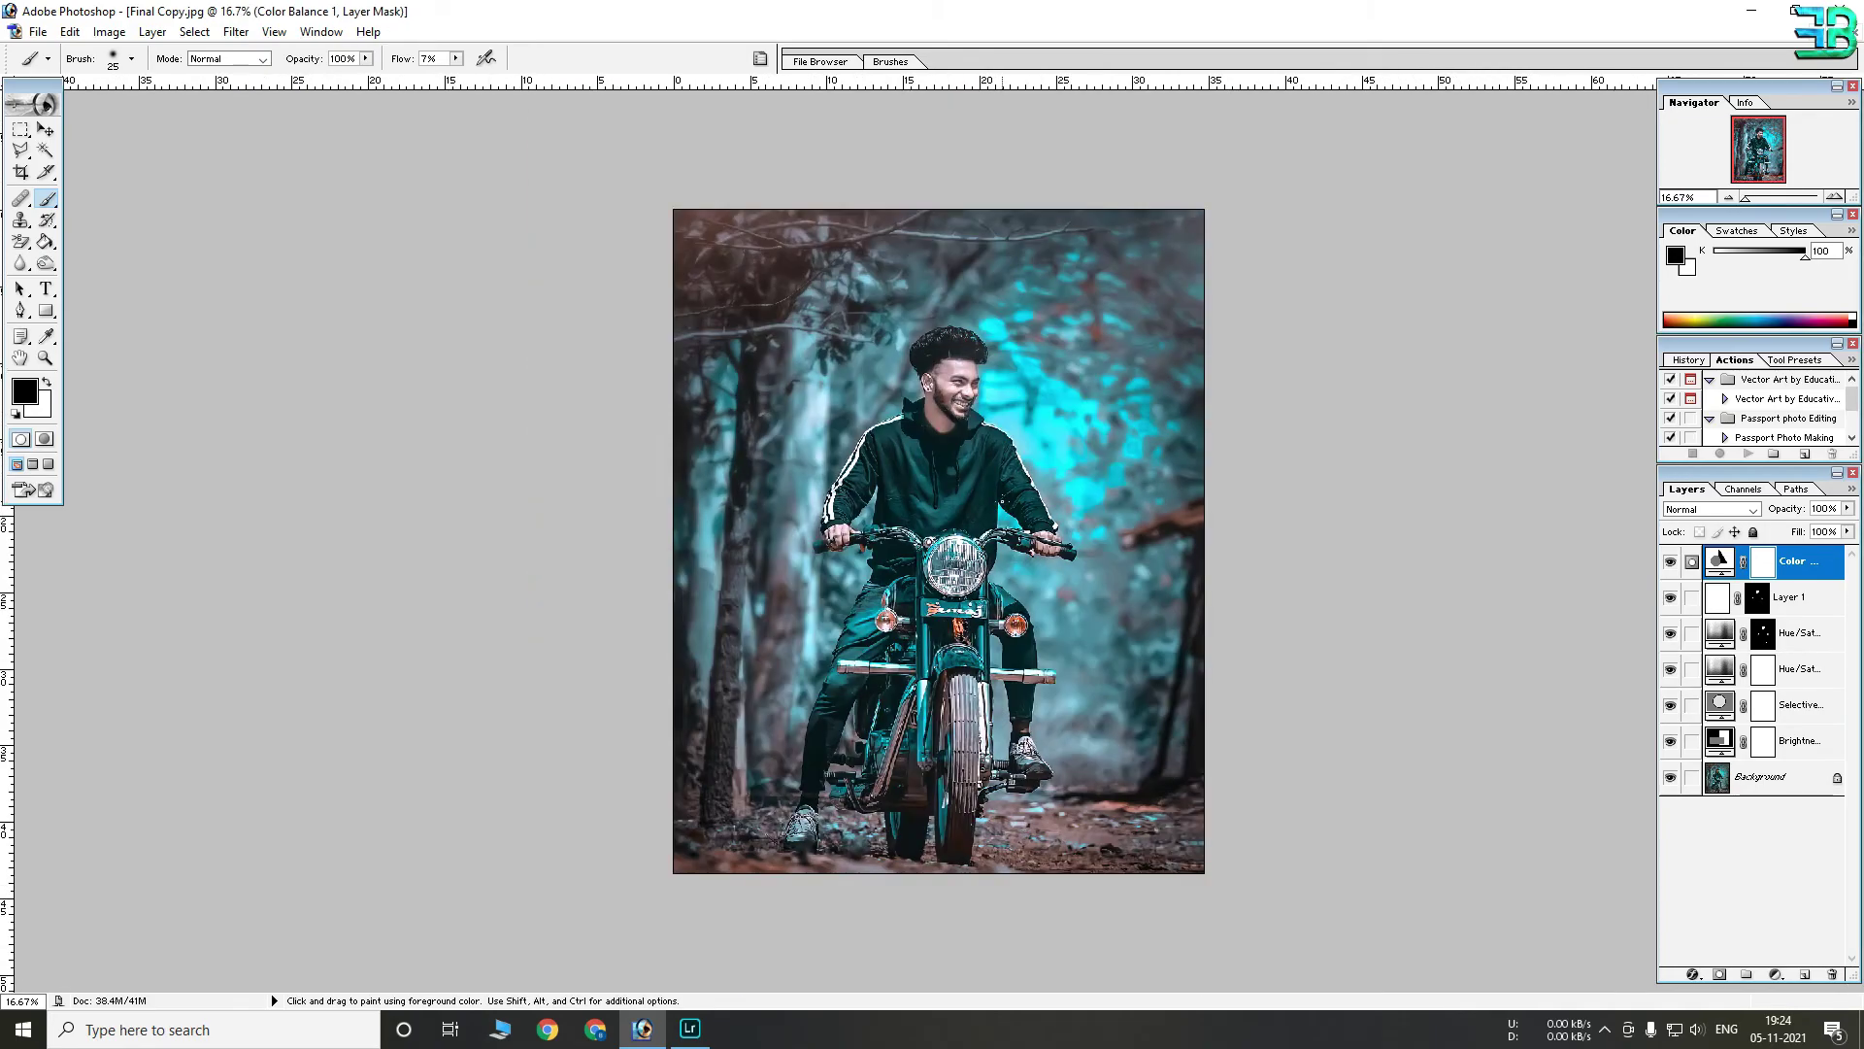
key("ctrl+plus")
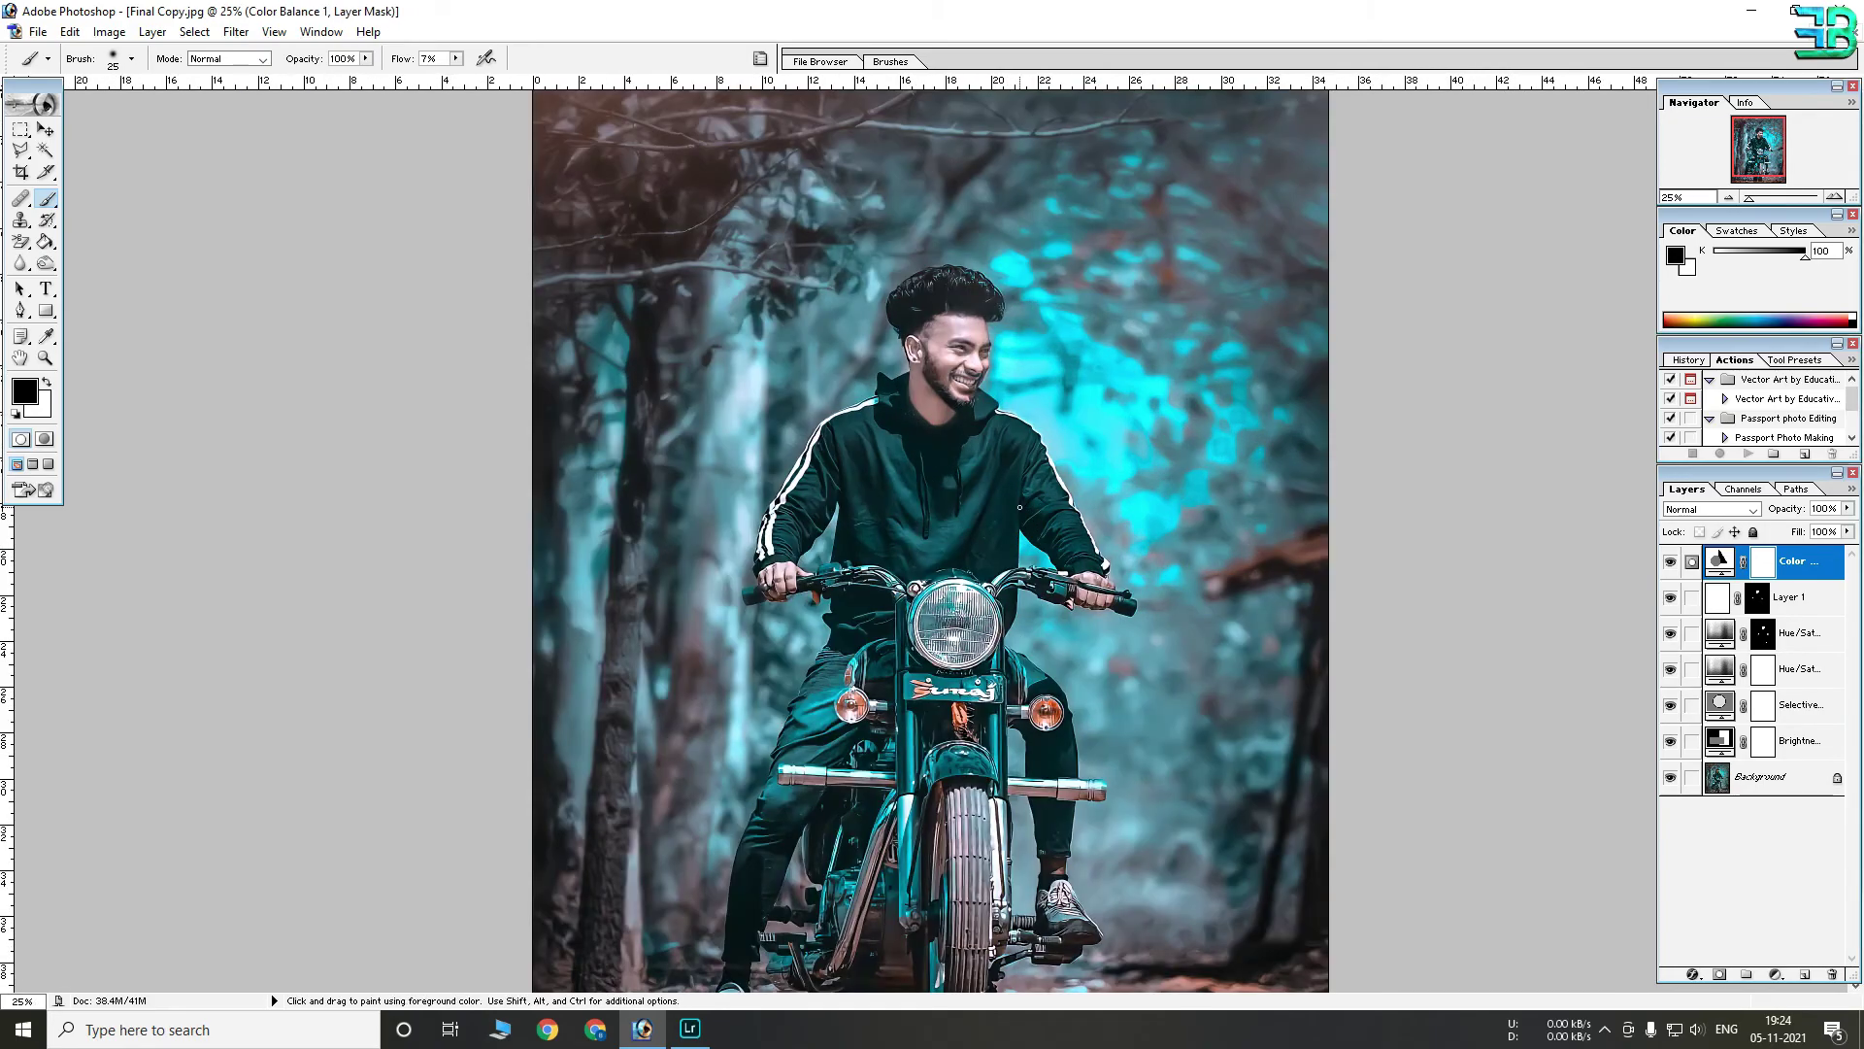